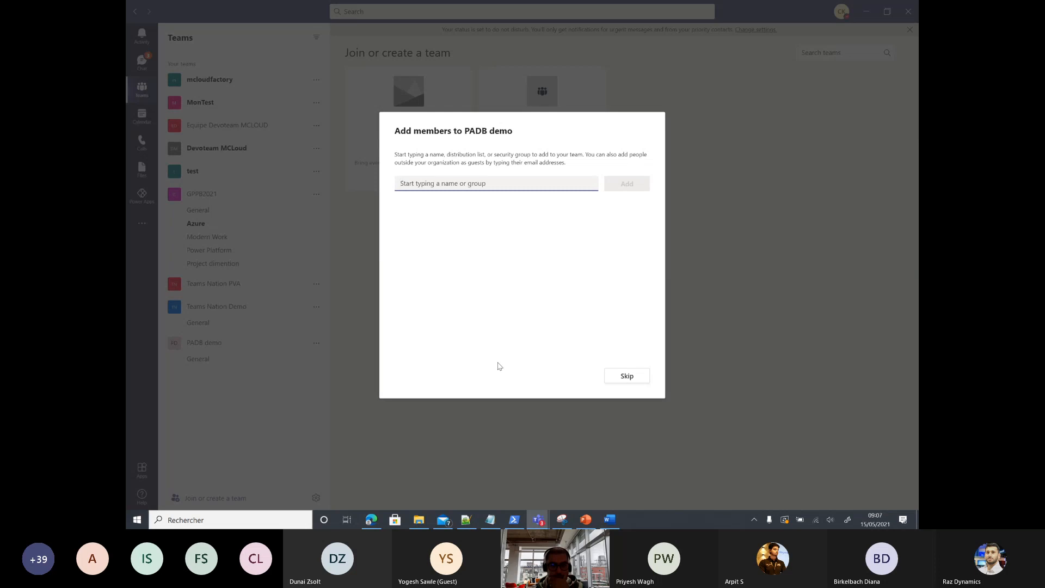
Step: Skip adding members to the new PADB demo team and go to Power Apps in Teams
click(626, 376)
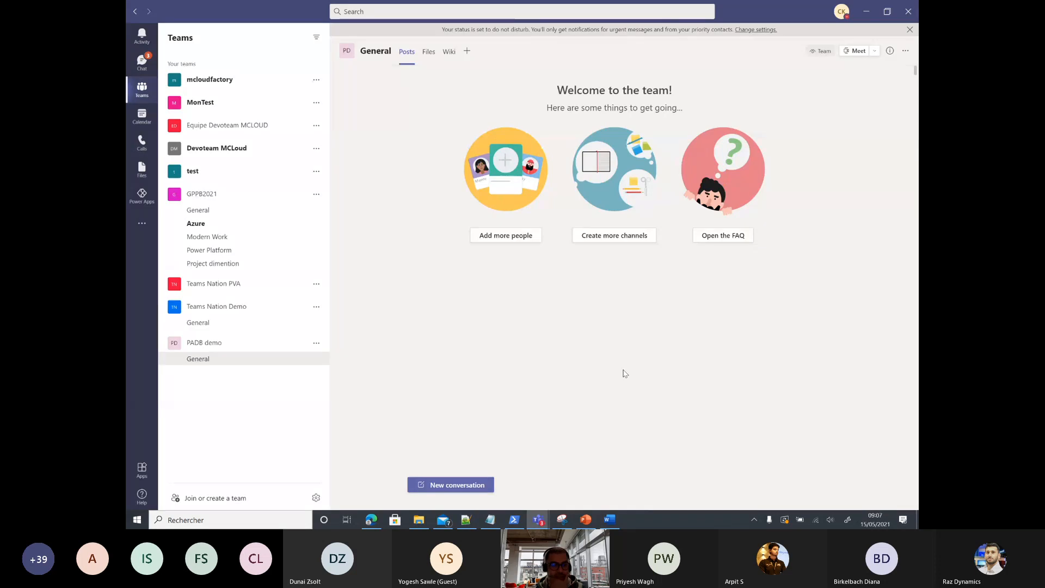
click(142, 196)
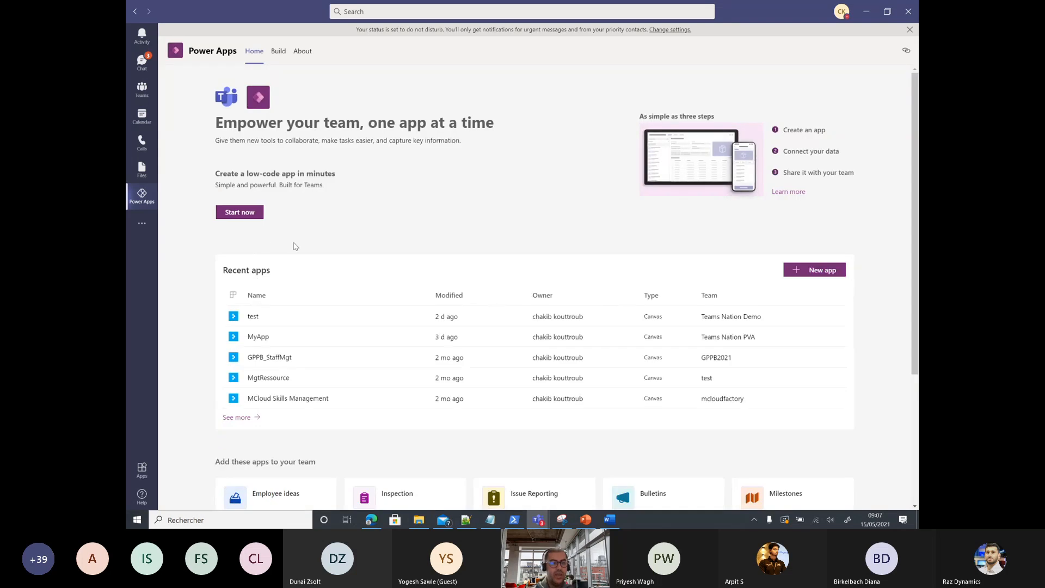
Step: Start a new app and create it in the PADB demo team
click(240, 212)
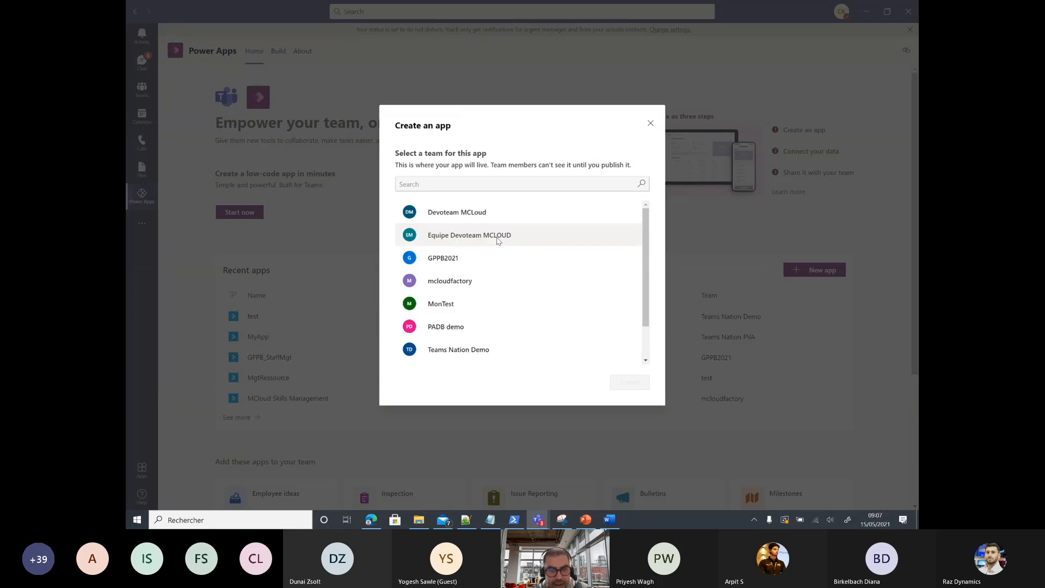
scroll(504, 292, down, 1)
click(426, 285)
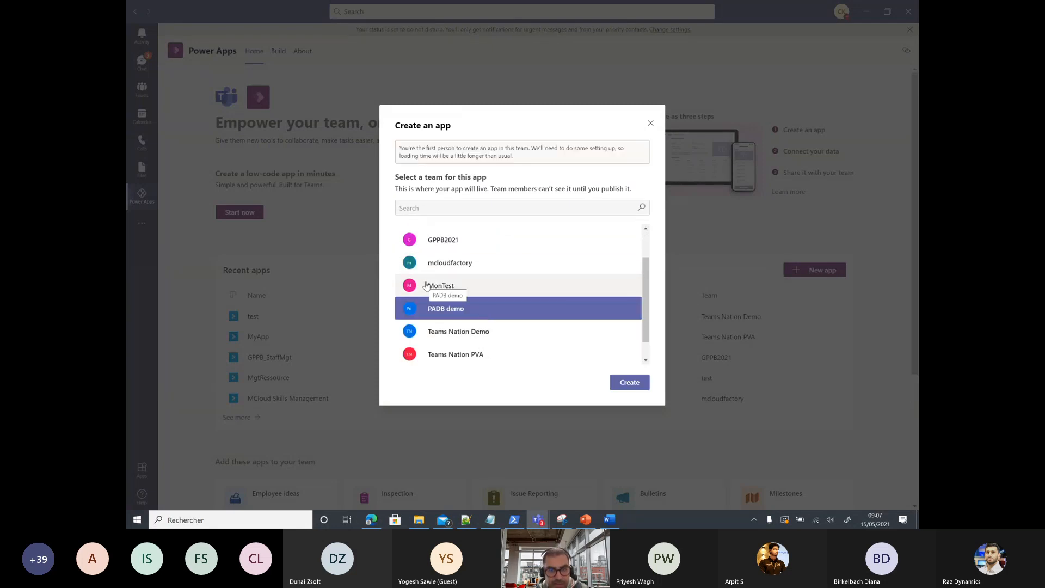
click(625, 381)
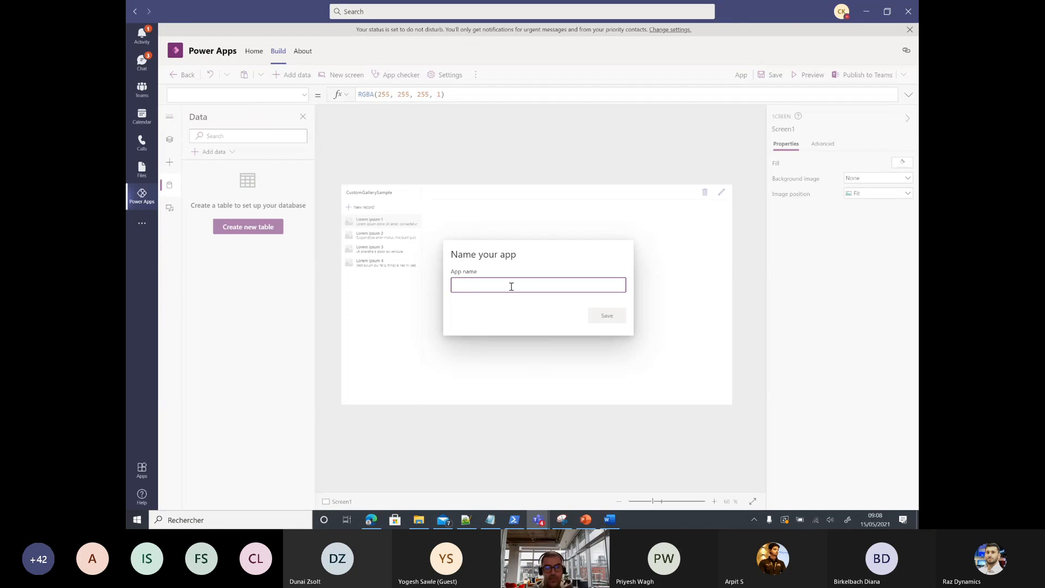
Step: Save the new app as MyApp and return to the Build overview
text(MyApp)
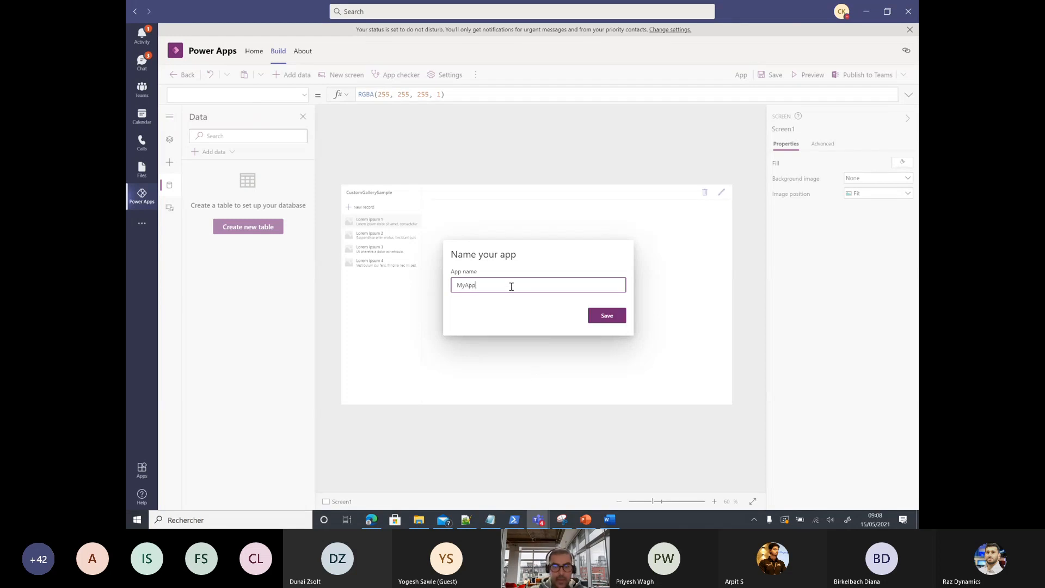
click(602, 321)
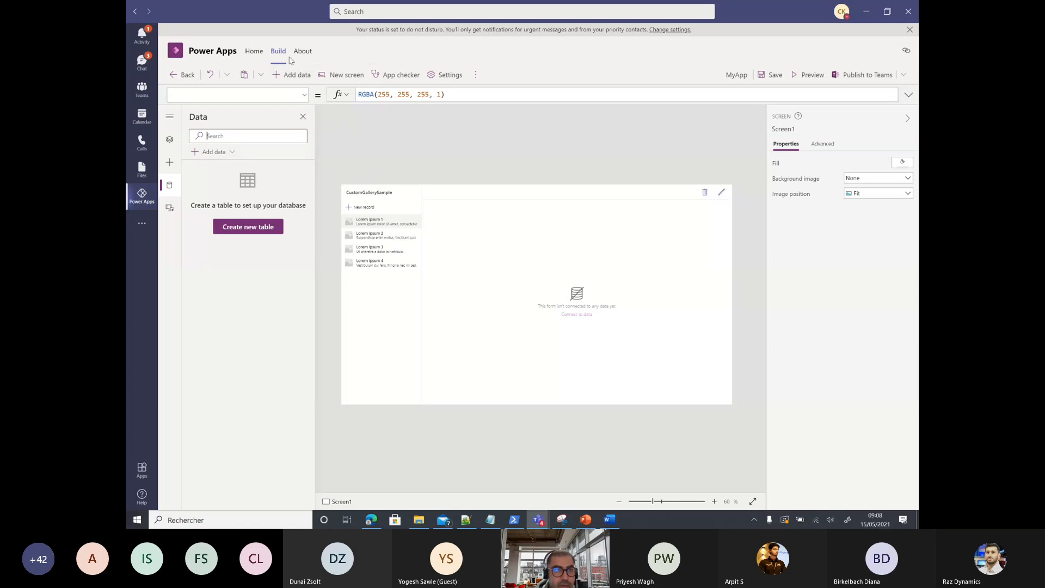
click(289, 58)
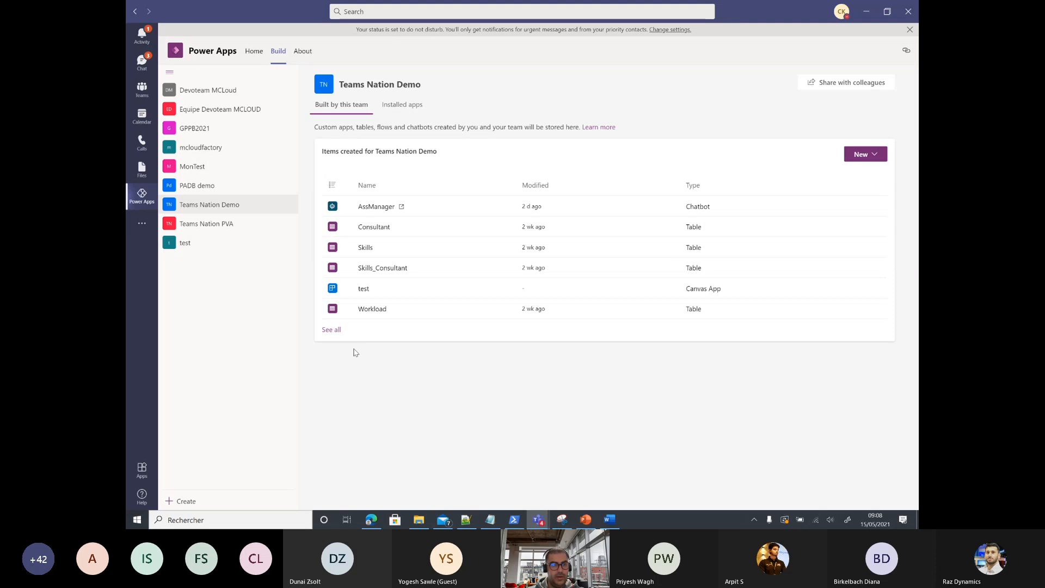
Step: Show all of the PADB demo team's items and go to its Tables list
click(209, 184)
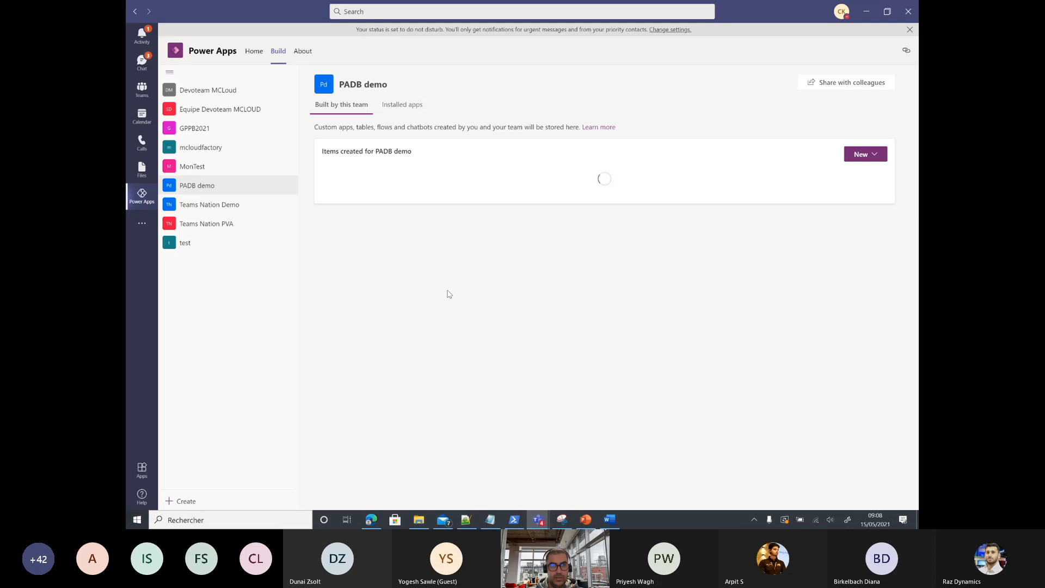
click(333, 230)
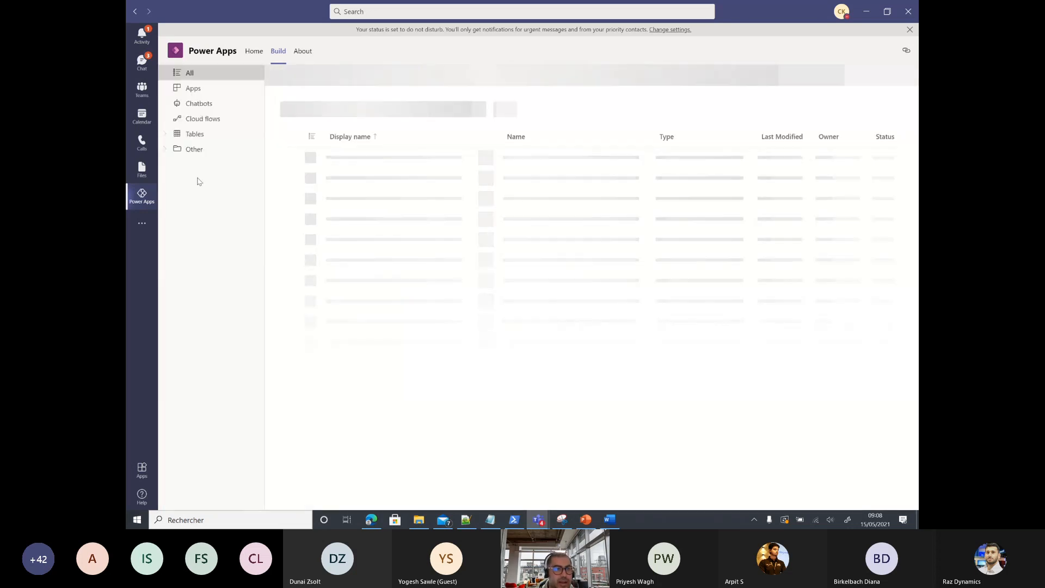
click(186, 136)
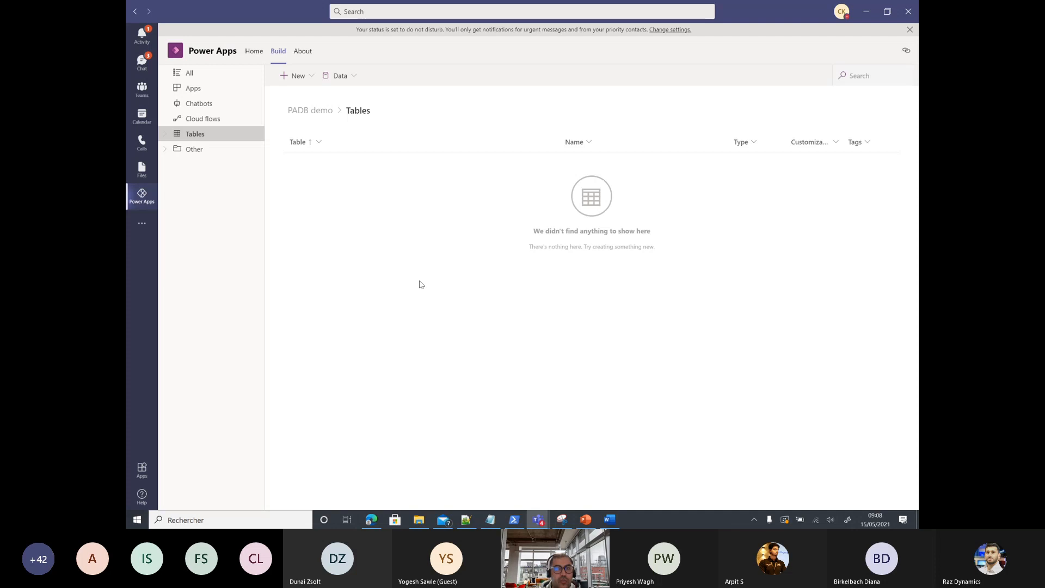
Step: Create a new table named Workload
click(312, 76)
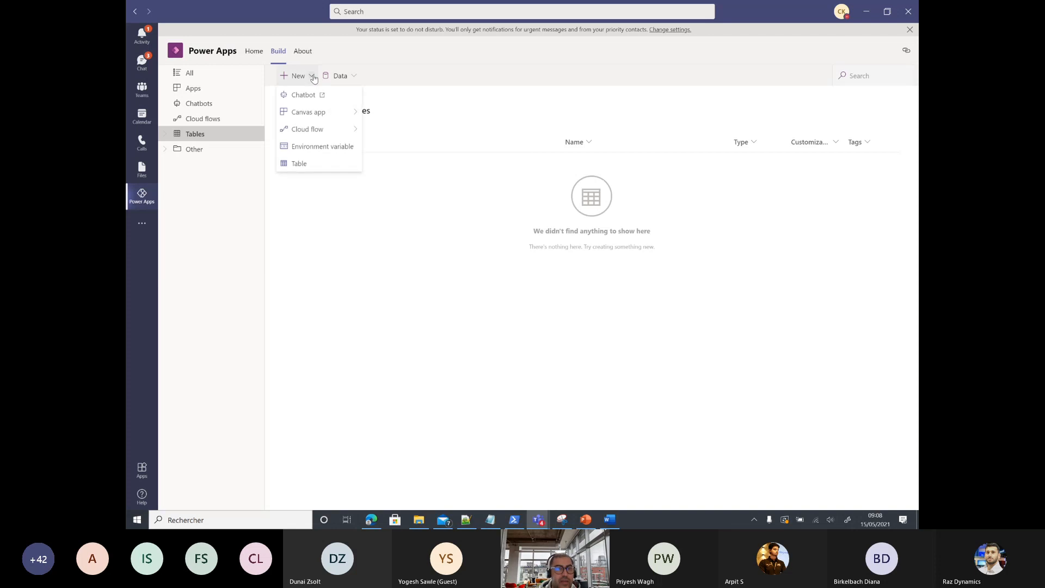
click(299, 164)
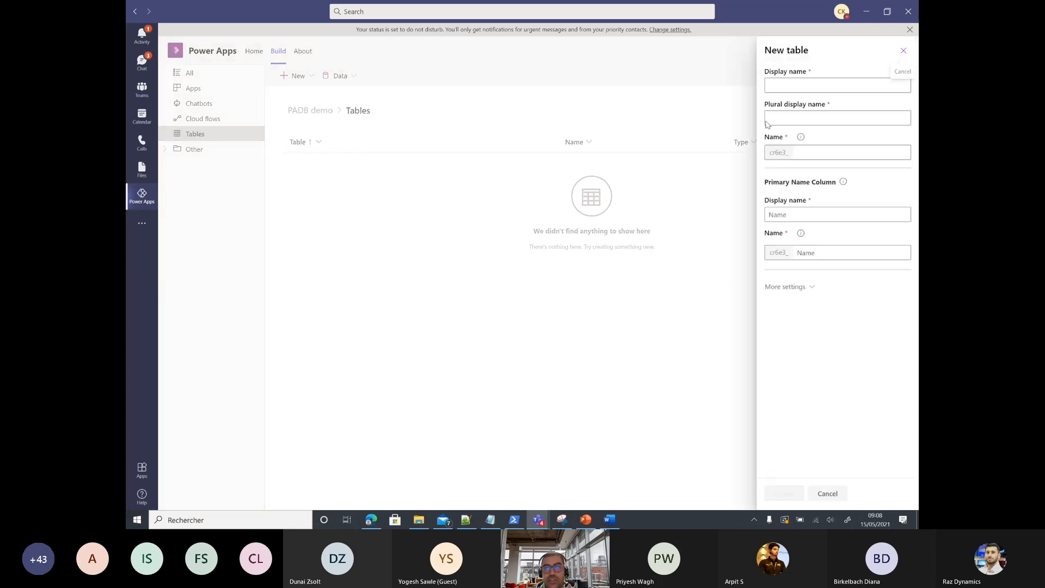
click(790, 88)
text(Wo)
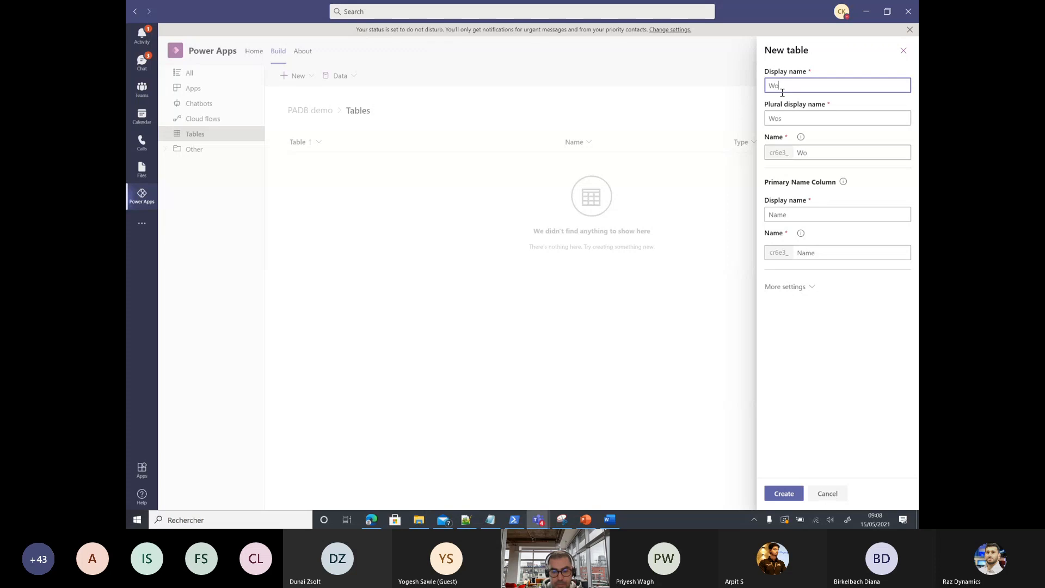
text(rkload)
click(784, 493)
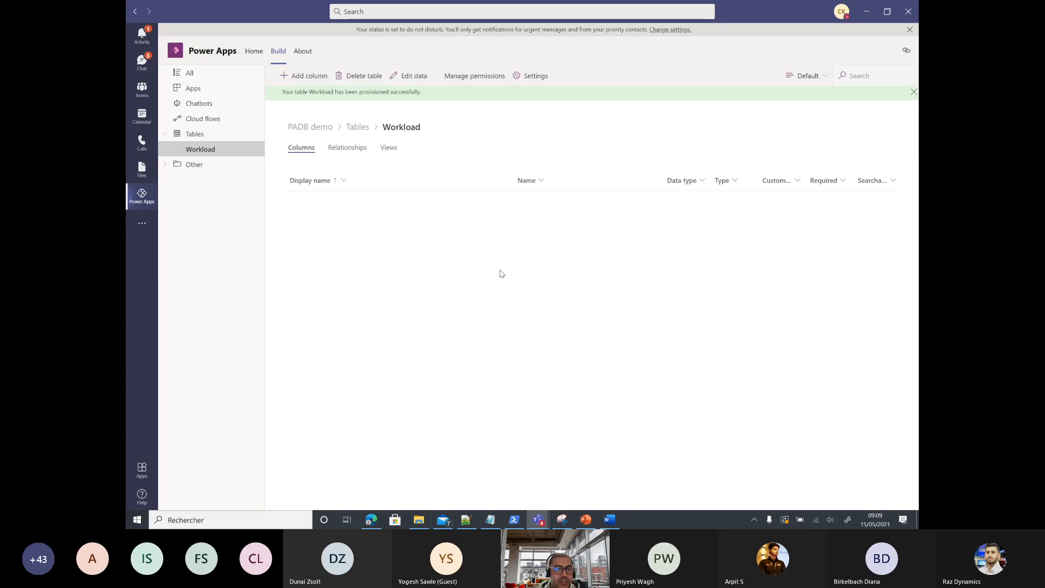
Step: Create a second new table named Skills
click(195, 134)
click(315, 77)
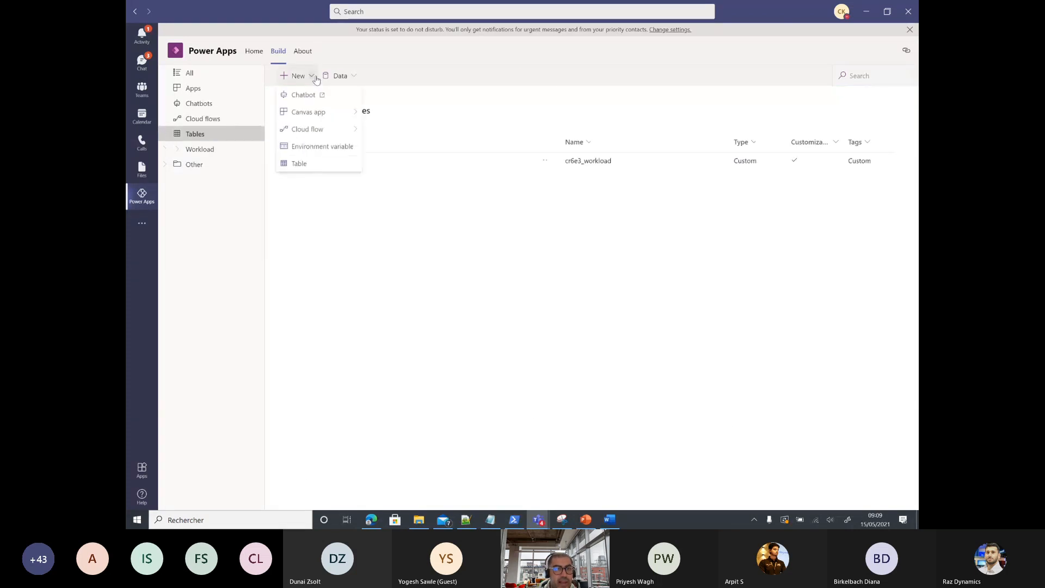
click(312, 163)
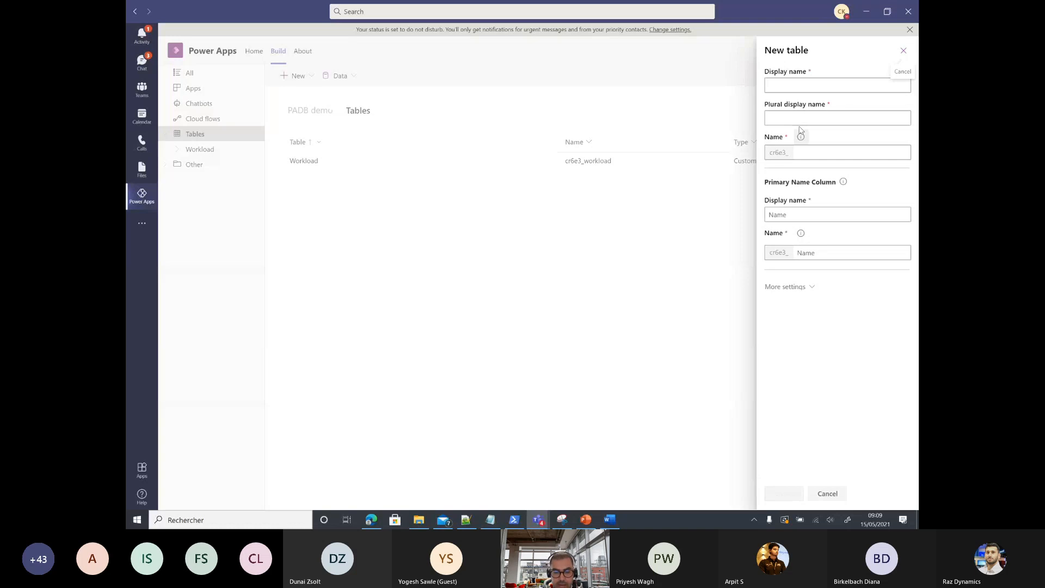
text(Skills)
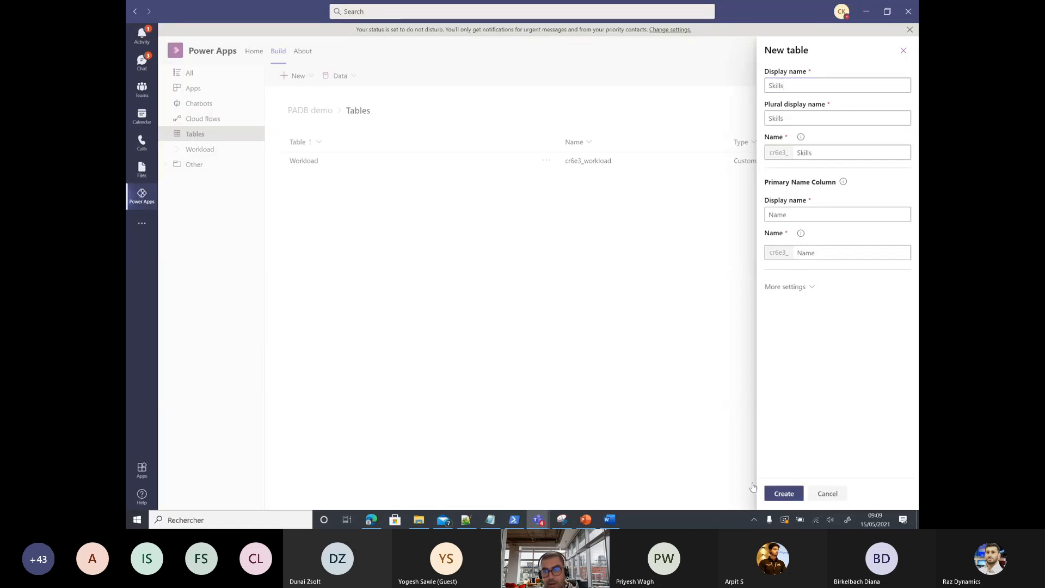
click(778, 493)
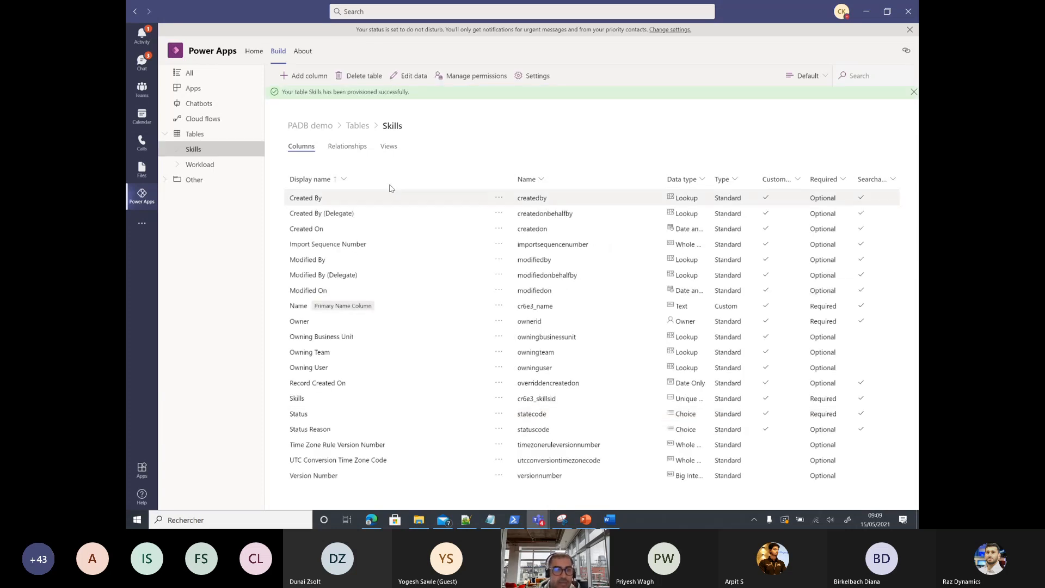
Step: Return to the Tables list, now showing Skills and Workload, and reopen the New menu
click(201, 135)
click(301, 81)
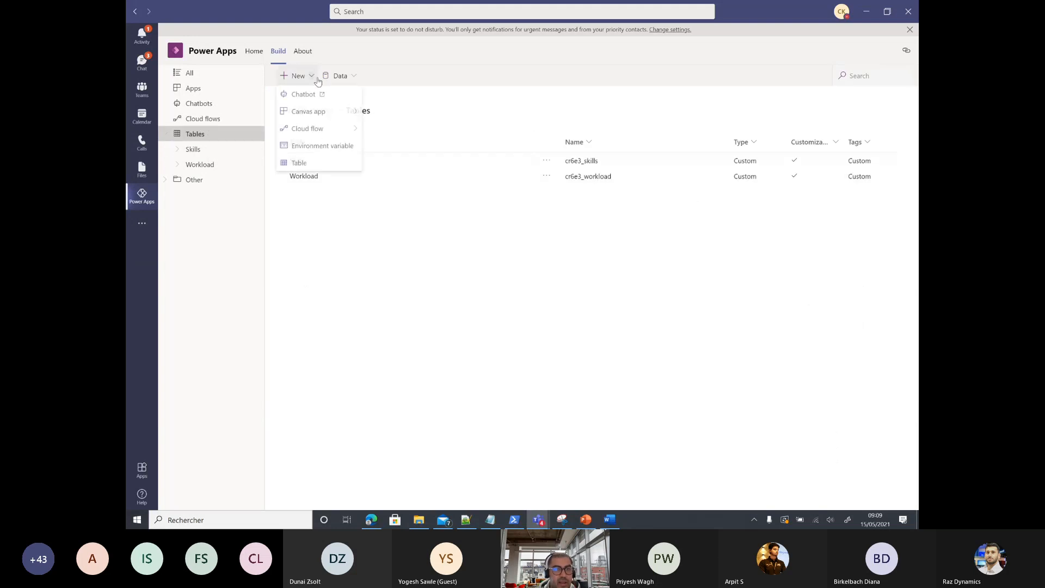
click(362, 257)
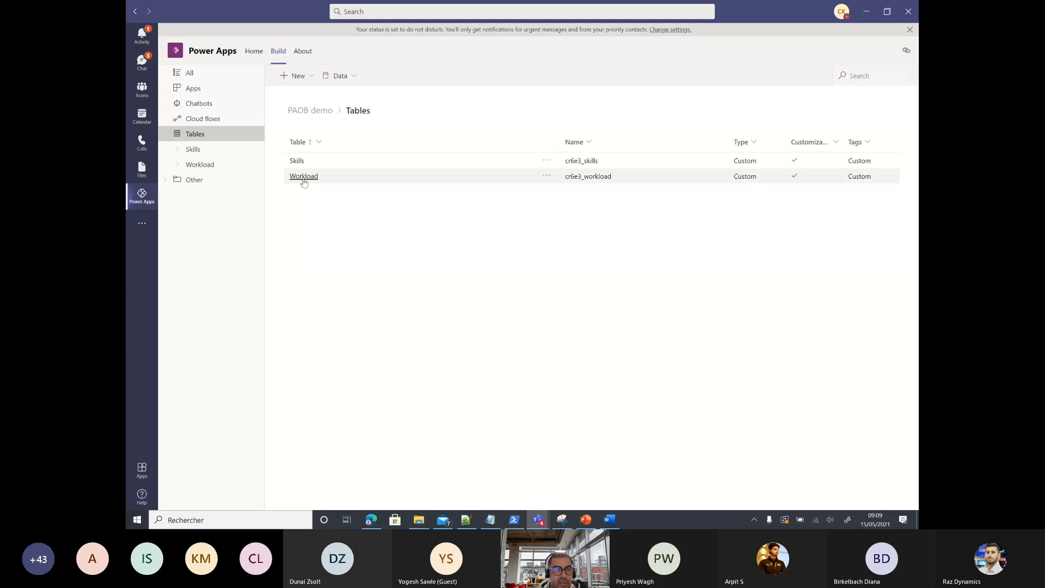
click(311, 78)
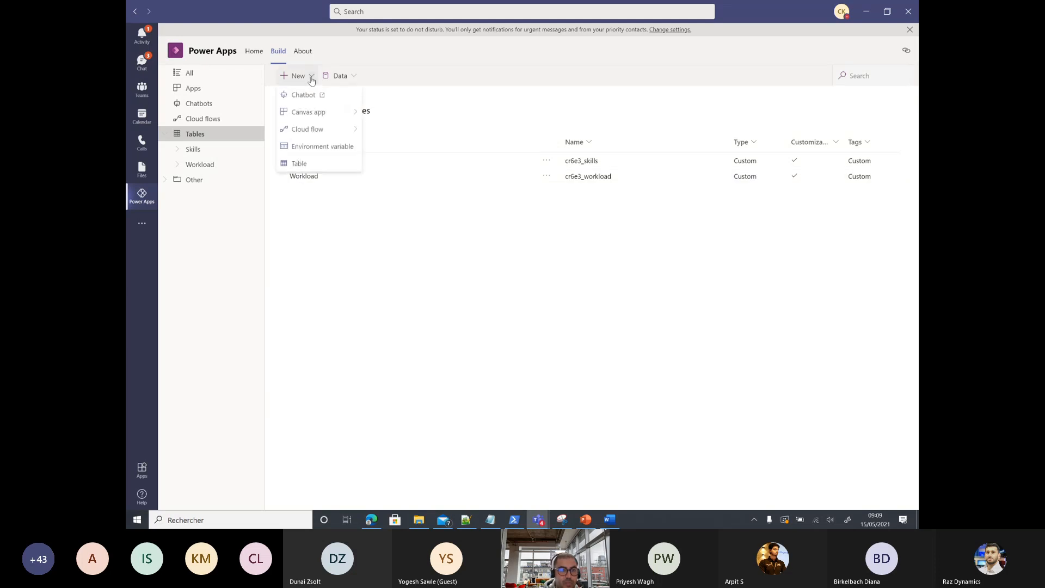
Step: Create a Consultant table with Name as its primary column
click(317, 163)
click(780, 87)
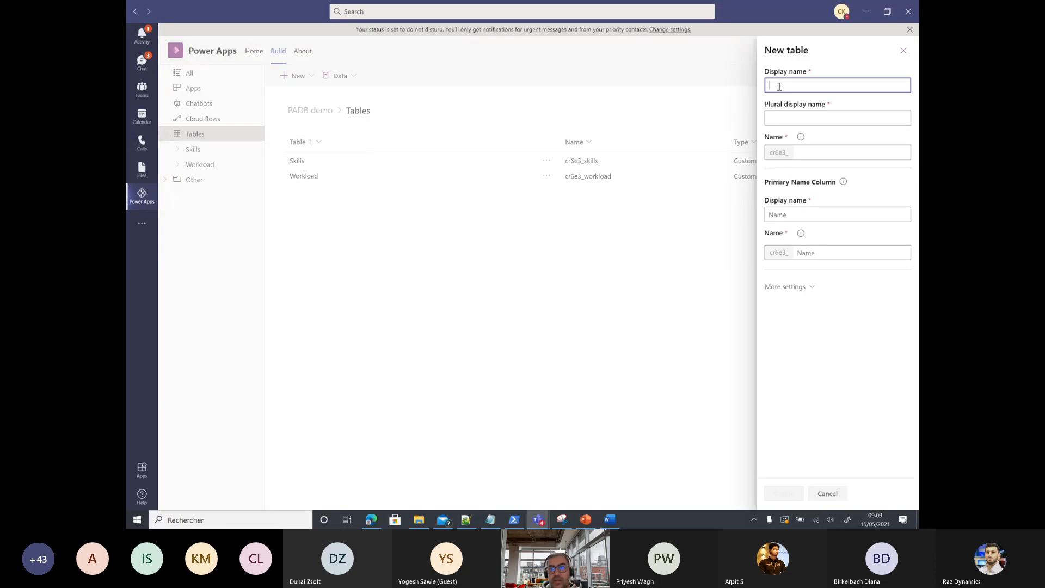
text(Consulyant)
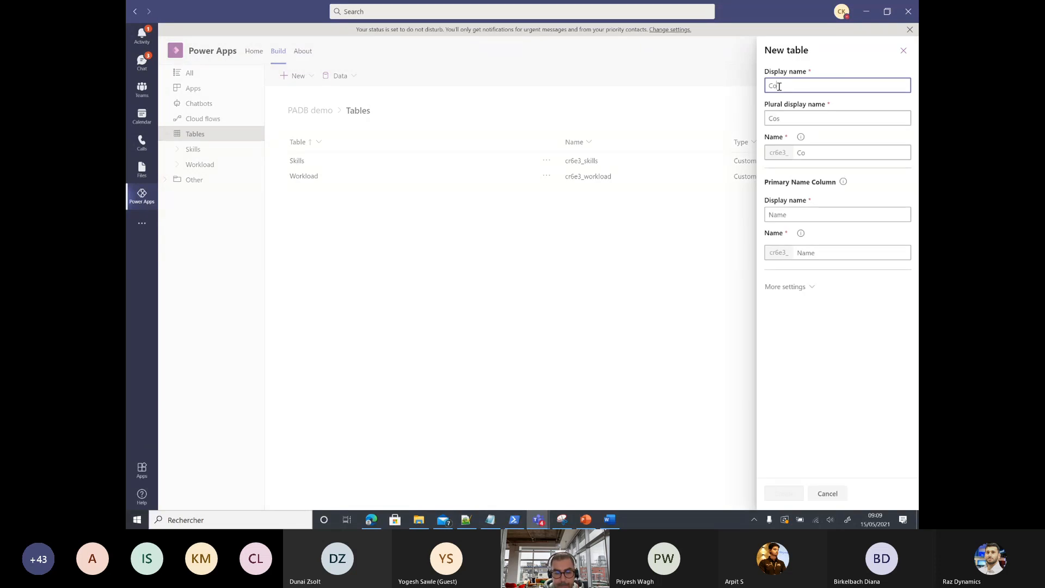
key(BackSpace)
key(BackSpace)
key(BackSpace)
key(BackSpace)
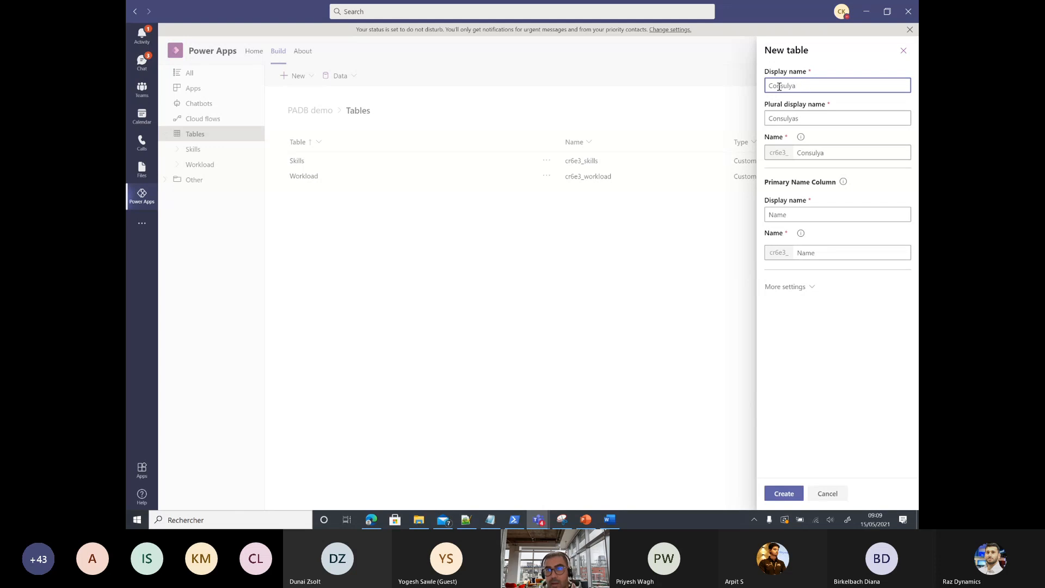
text(tant)
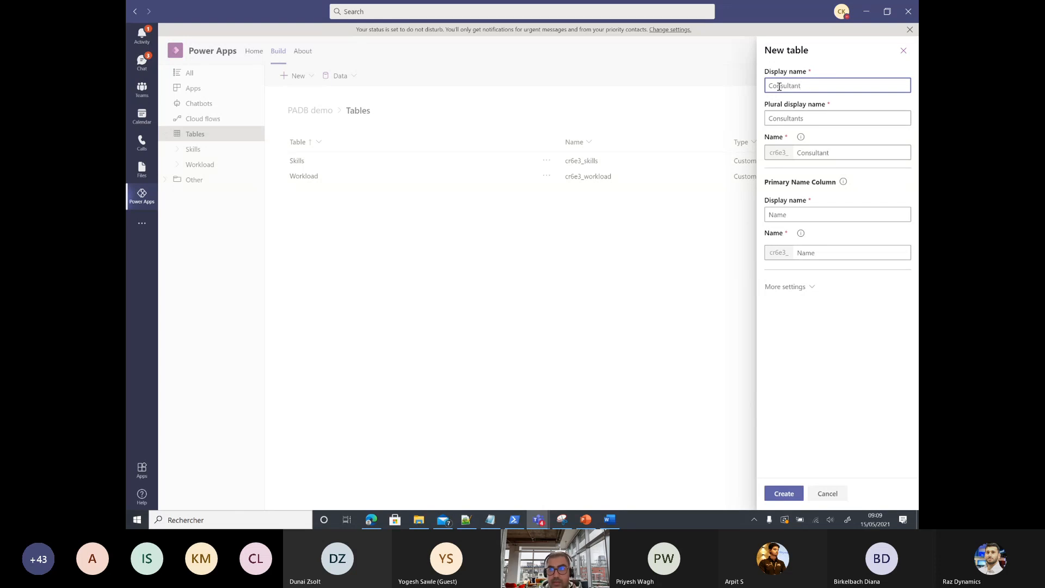
double_click(795, 217)
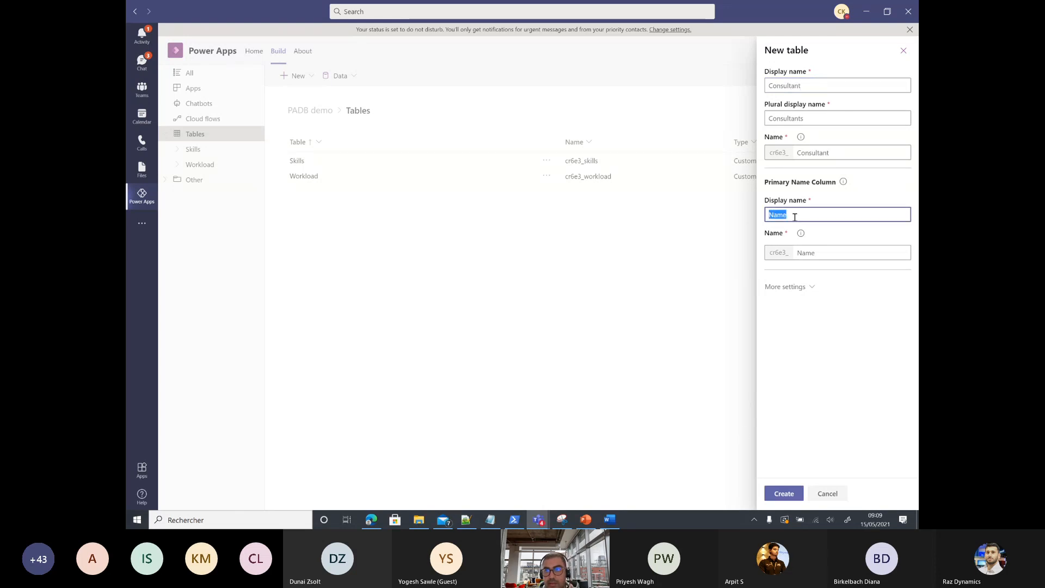
text(Name)
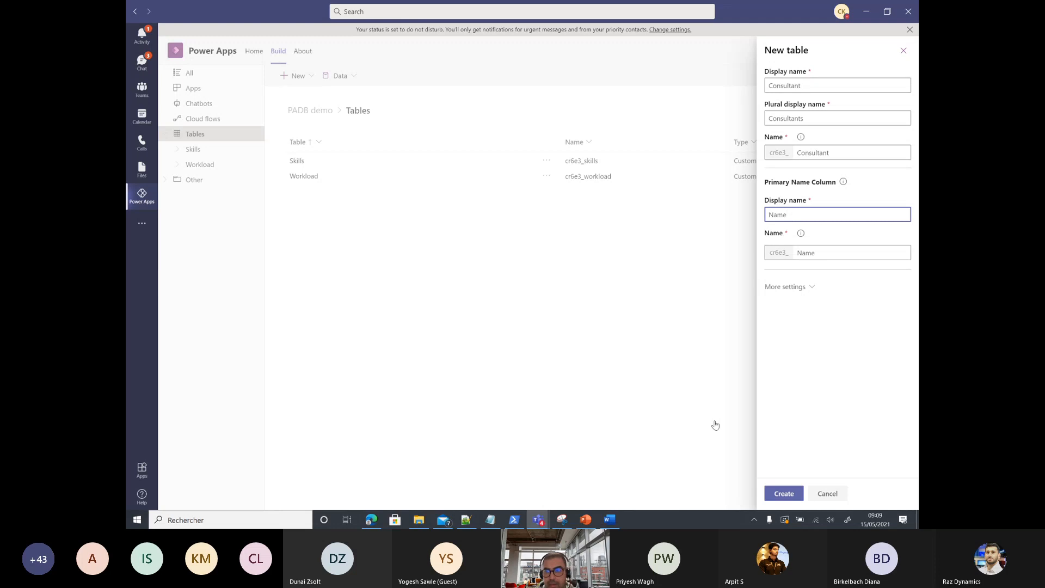
click(783, 493)
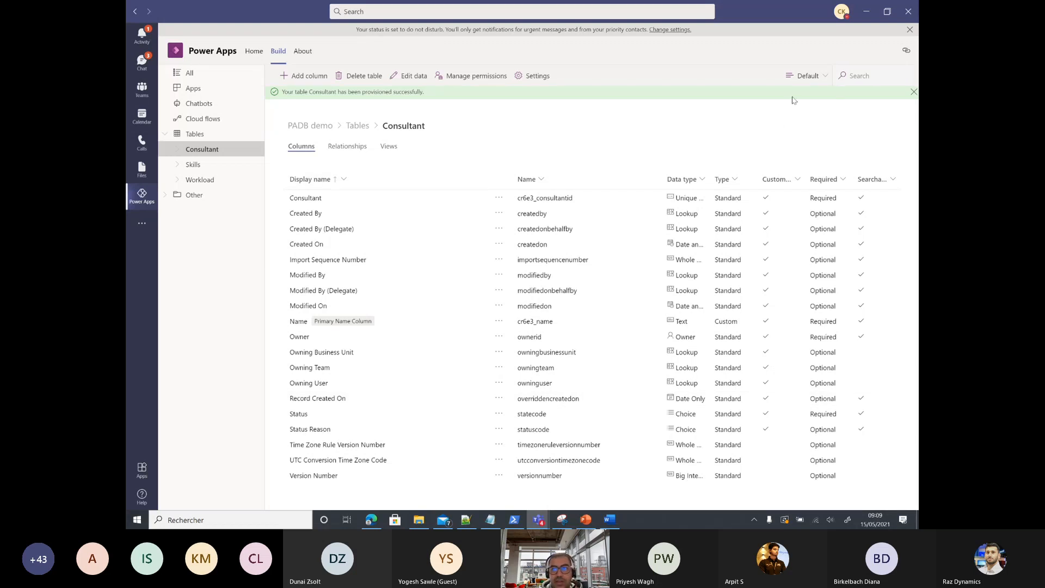
click(823, 76)
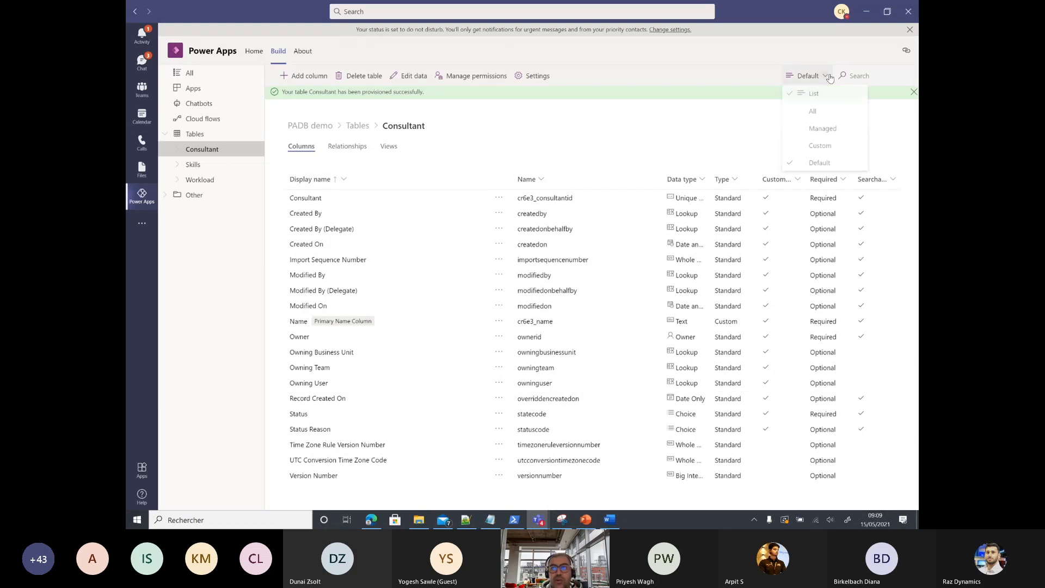
Step: Show only custom columns and add an optional Text column 'Last Name' to Consultant
click(846, 147)
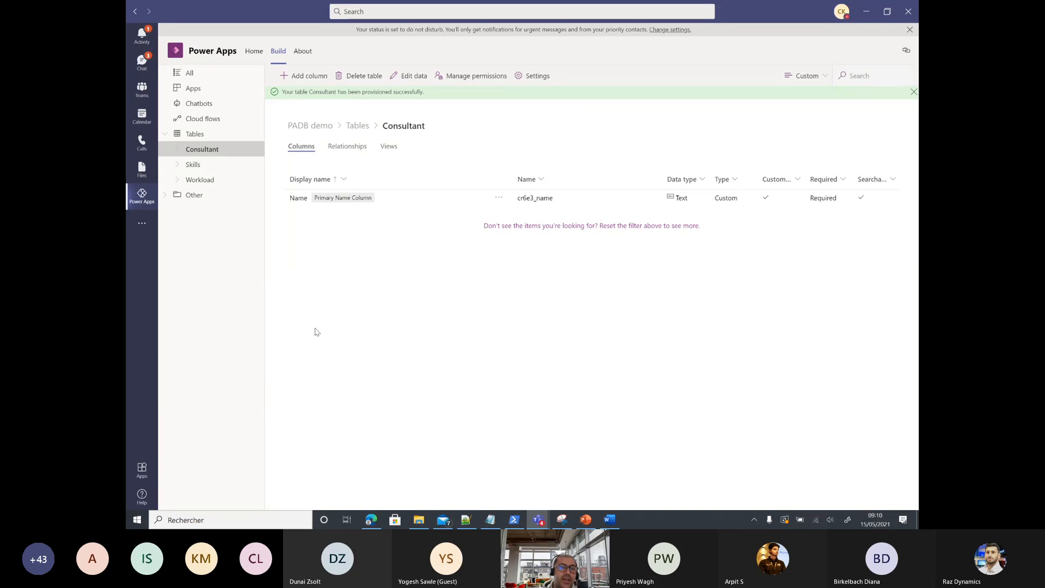
click(320, 82)
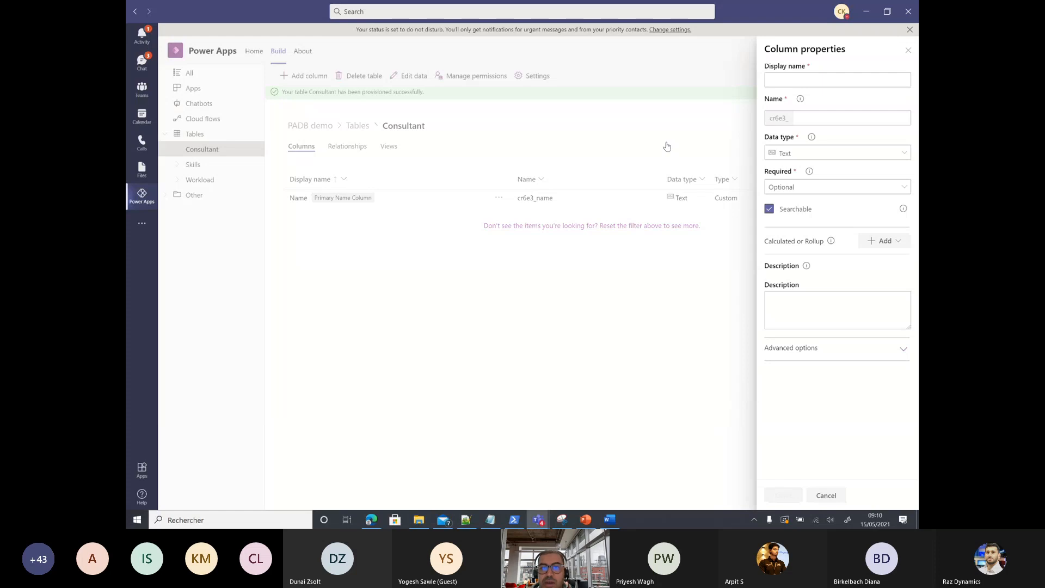
click(826, 79)
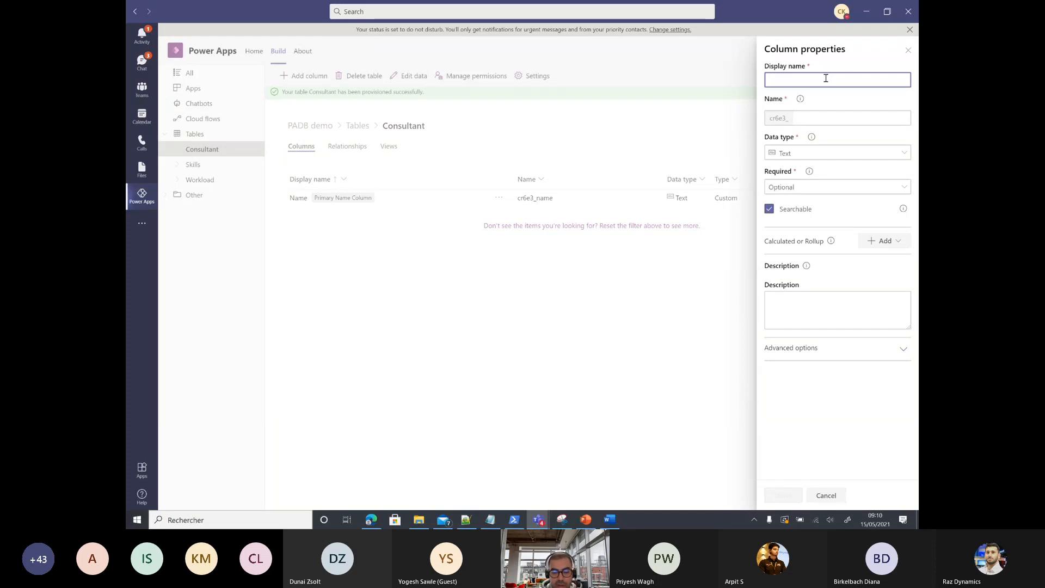
text(Last Nam)
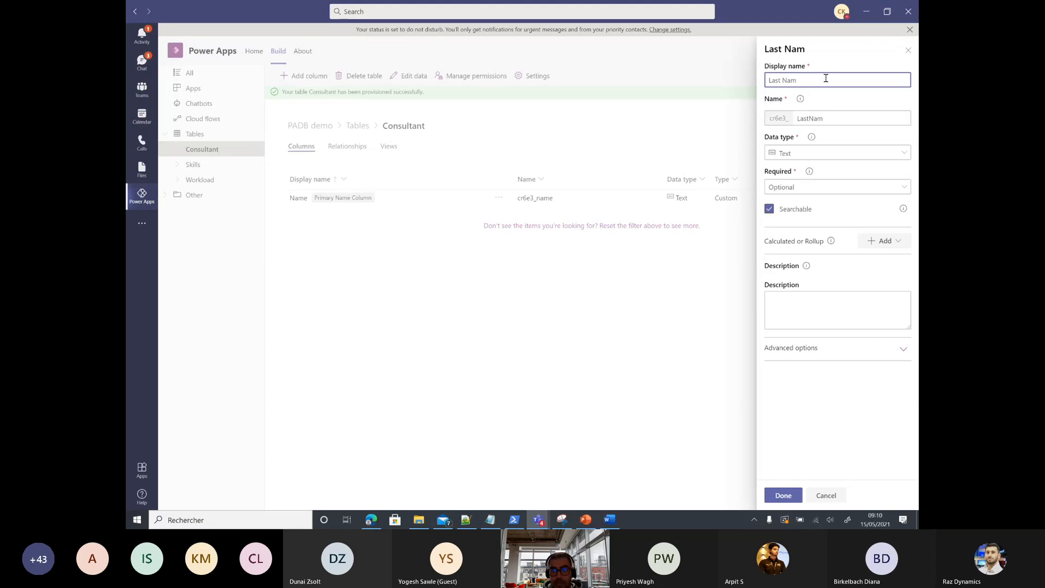
text(e)
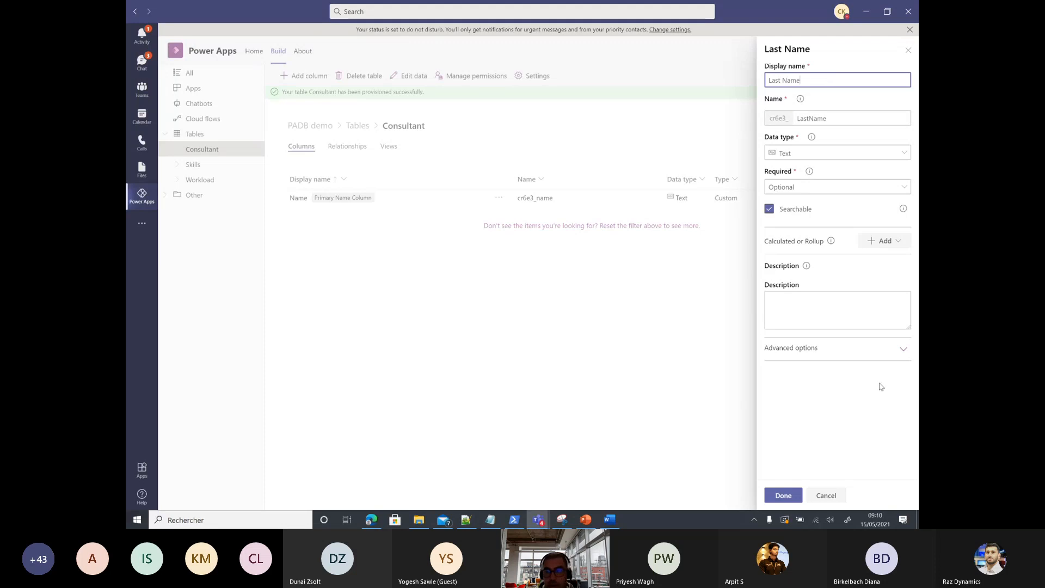
click(777, 493)
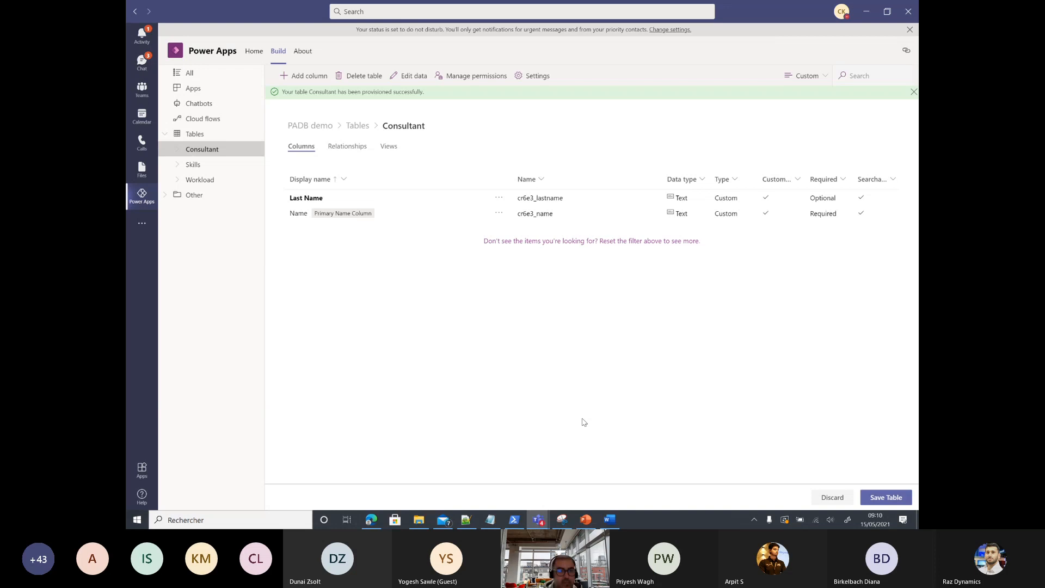
Step: Add a Lookup column 'workload' to Consultant, linked to the Workload table
click(309, 76)
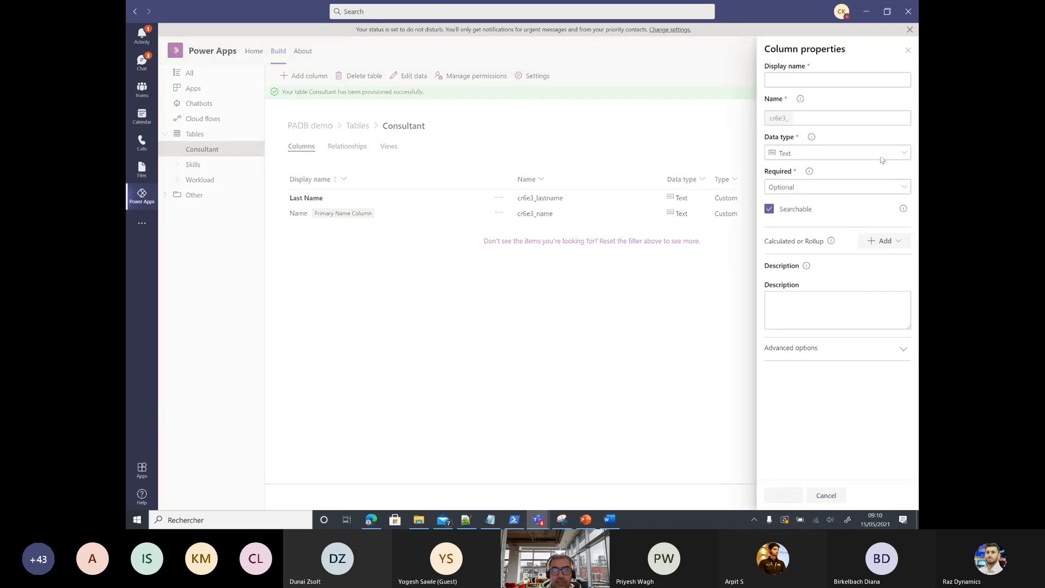
click(793, 81)
text(wo)
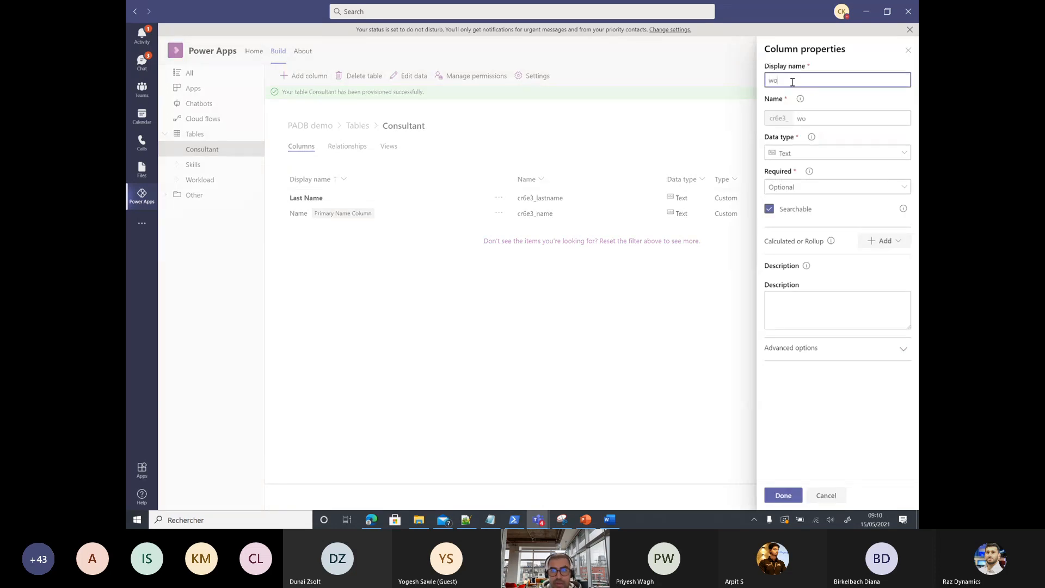
text(rklo)
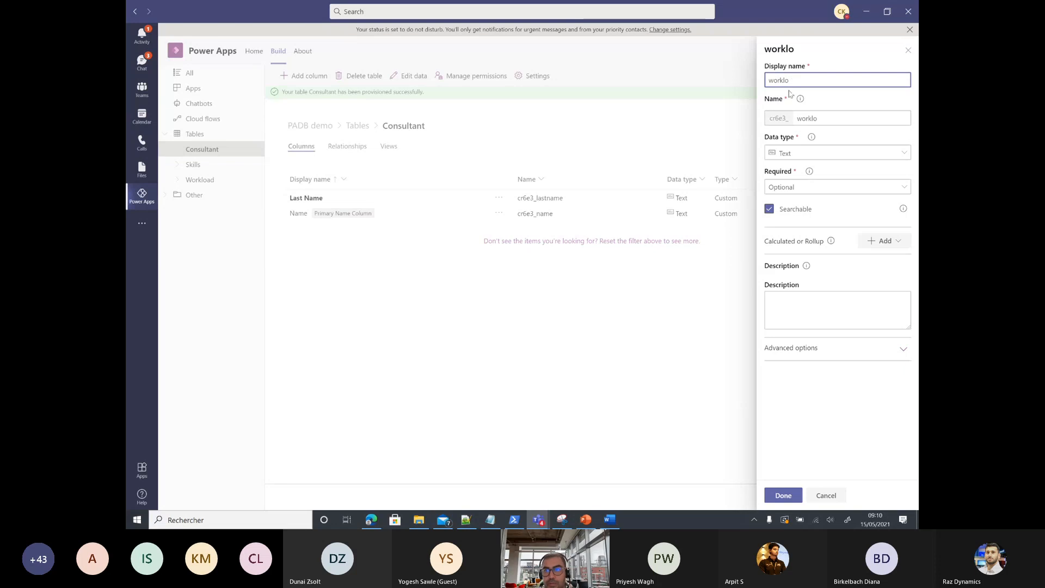
text(ad)
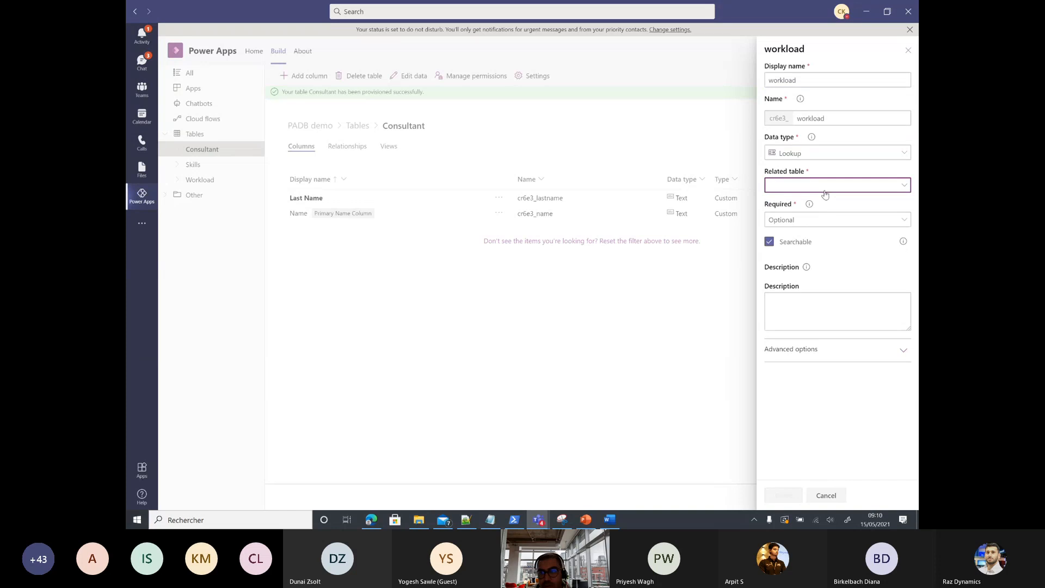
click(824, 190)
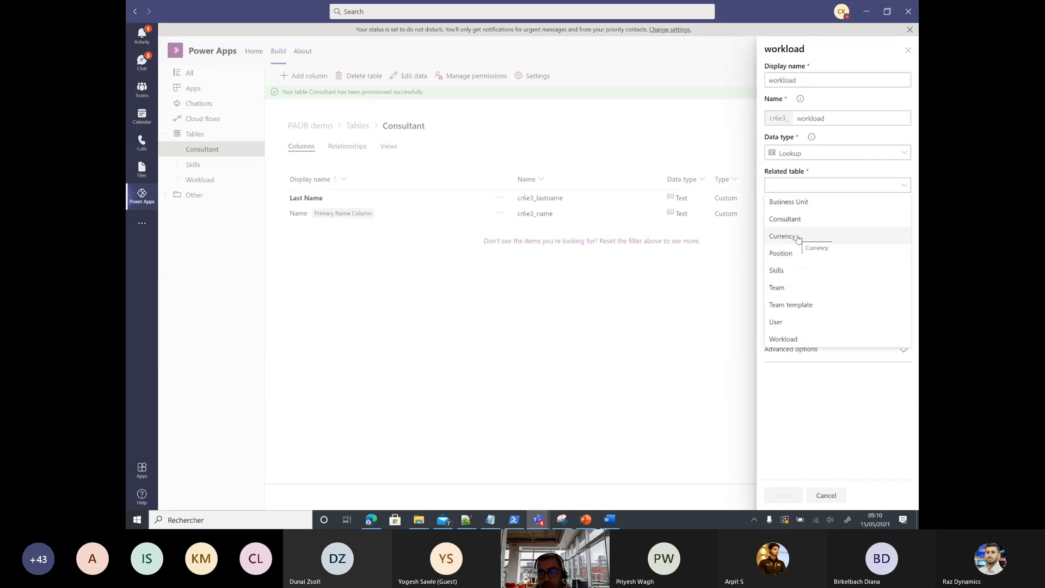
click(783, 339)
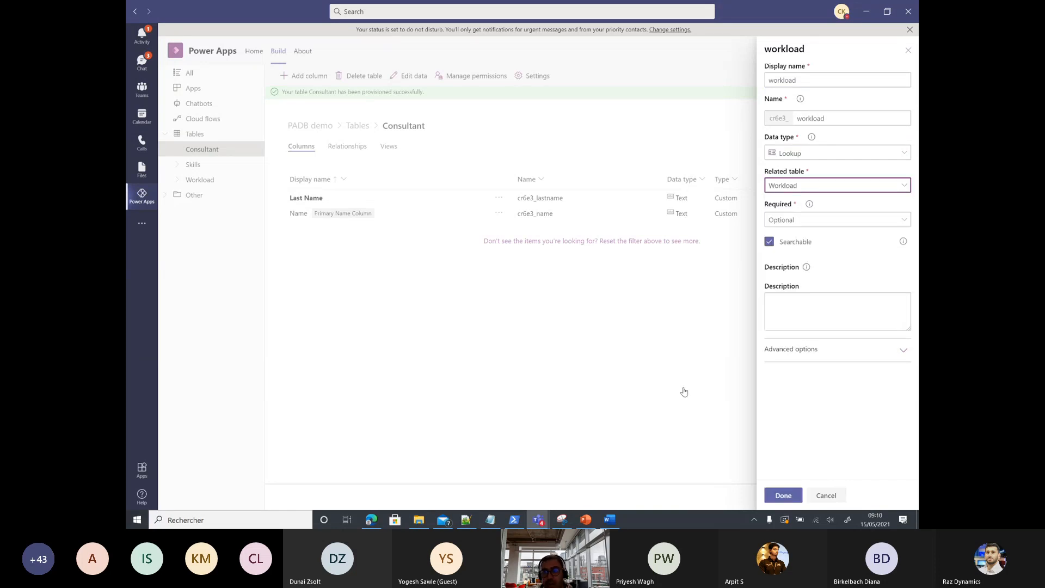
click(771, 496)
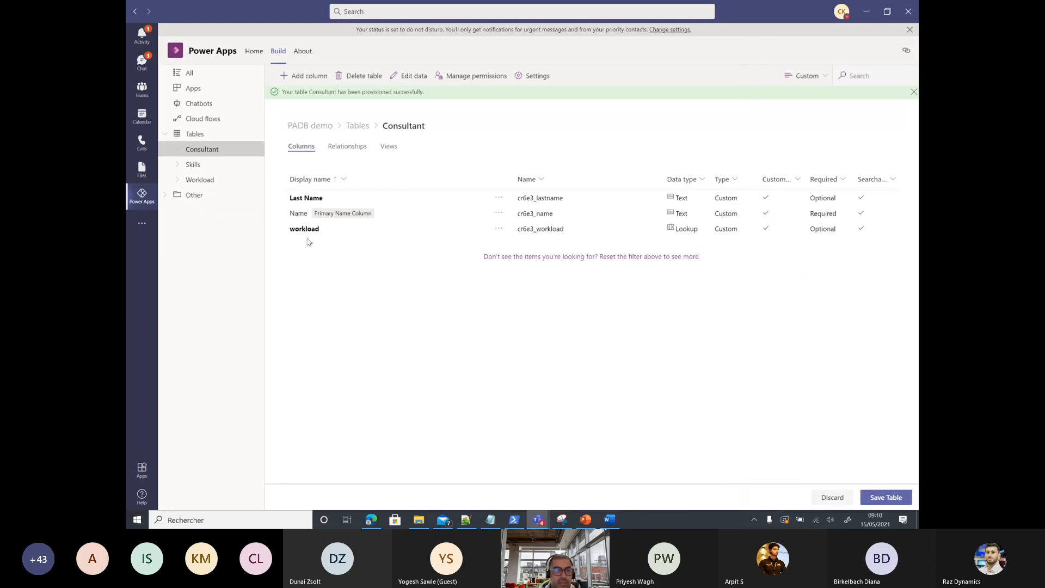
click(313, 77)
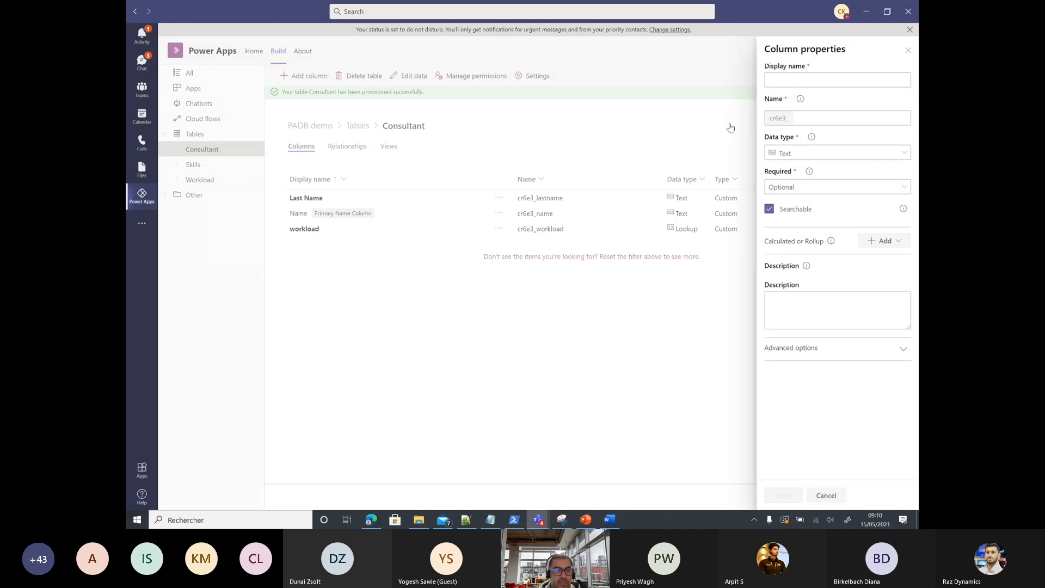
Step: Make a Choice column 'Pricing profil' with a new choice set whose first option is Consultant
text(Pri)
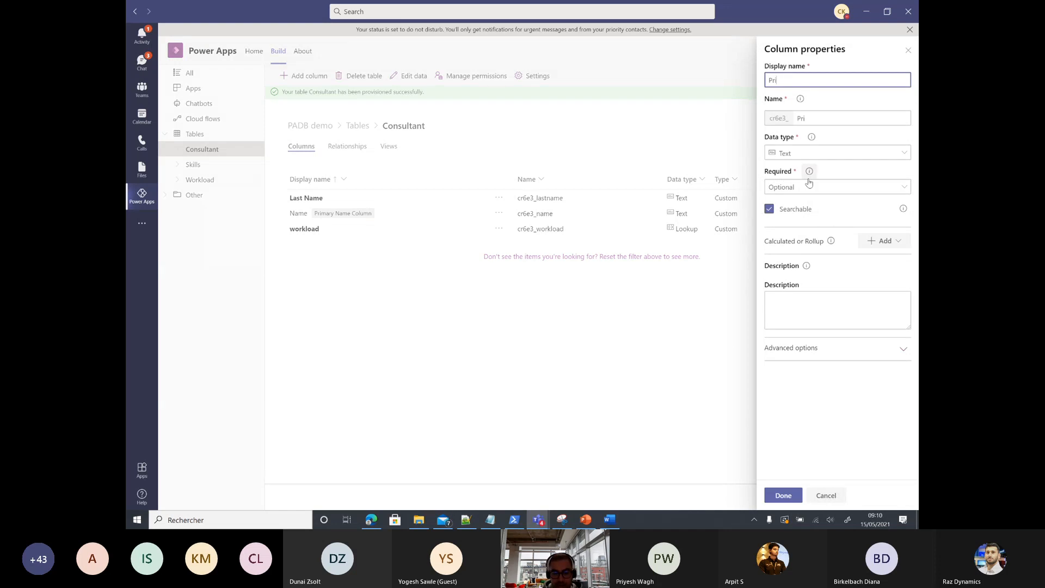
text(cing profil)
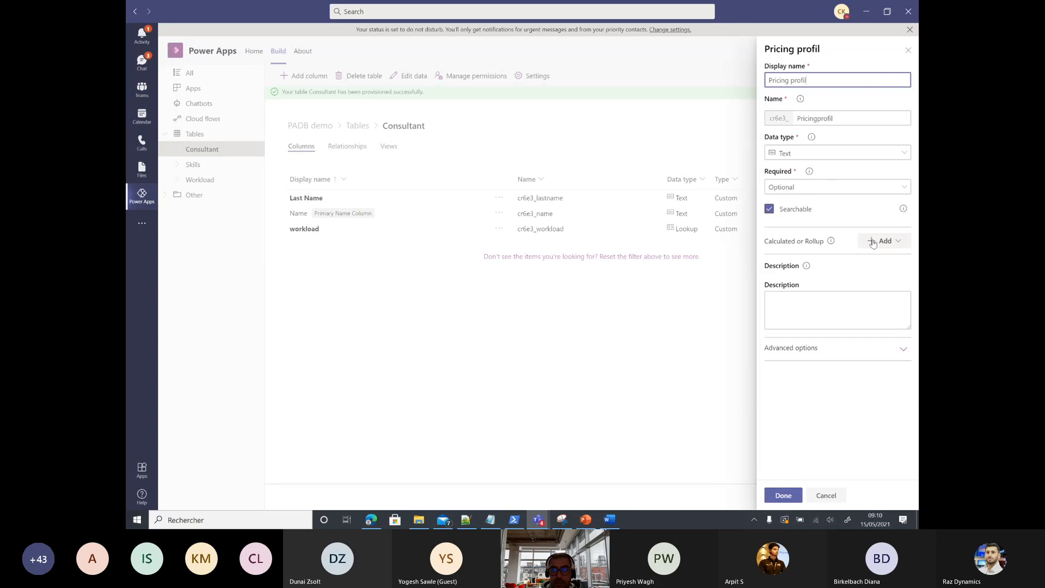
click(838, 154)
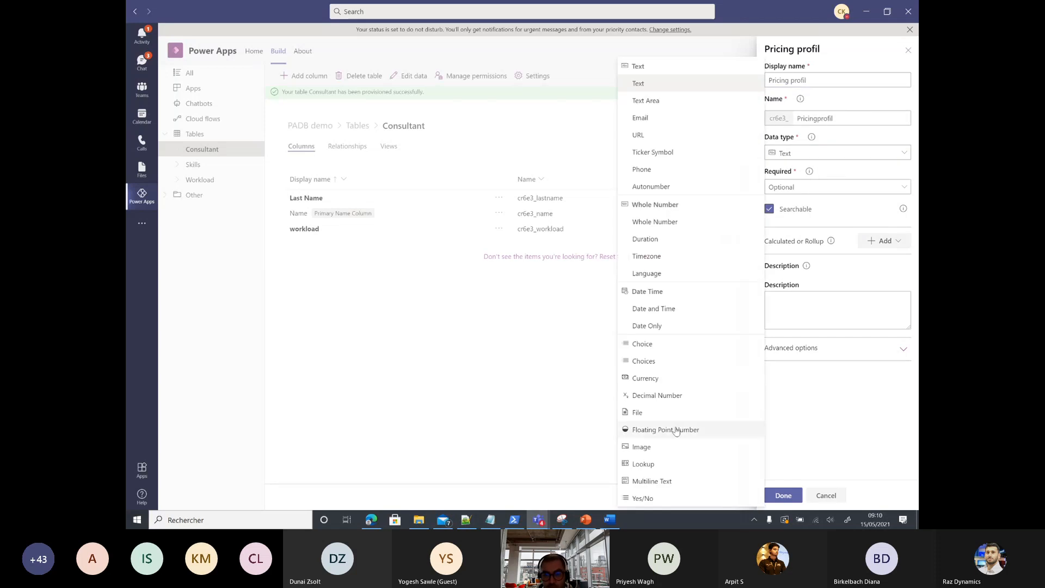
click(659, 344)
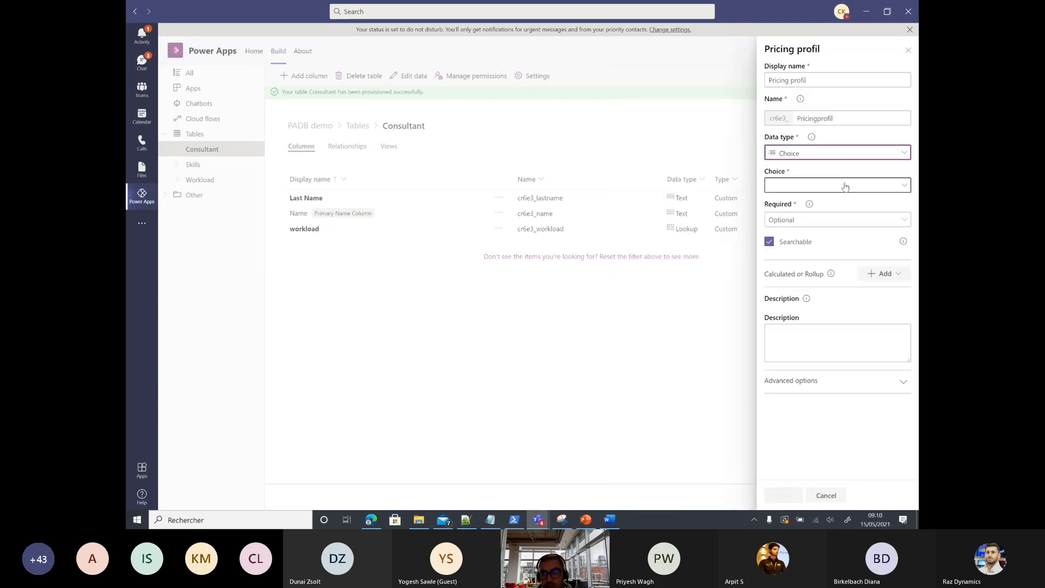
click(845, 186)
click(646, 171)
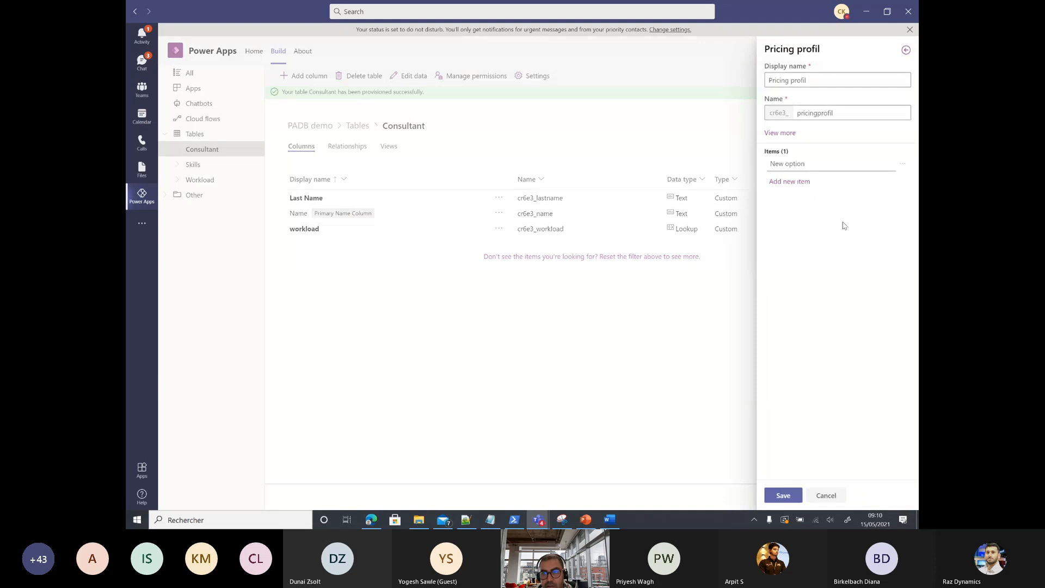
double_click(793, 165)
key(ctrl+a)
text(C)
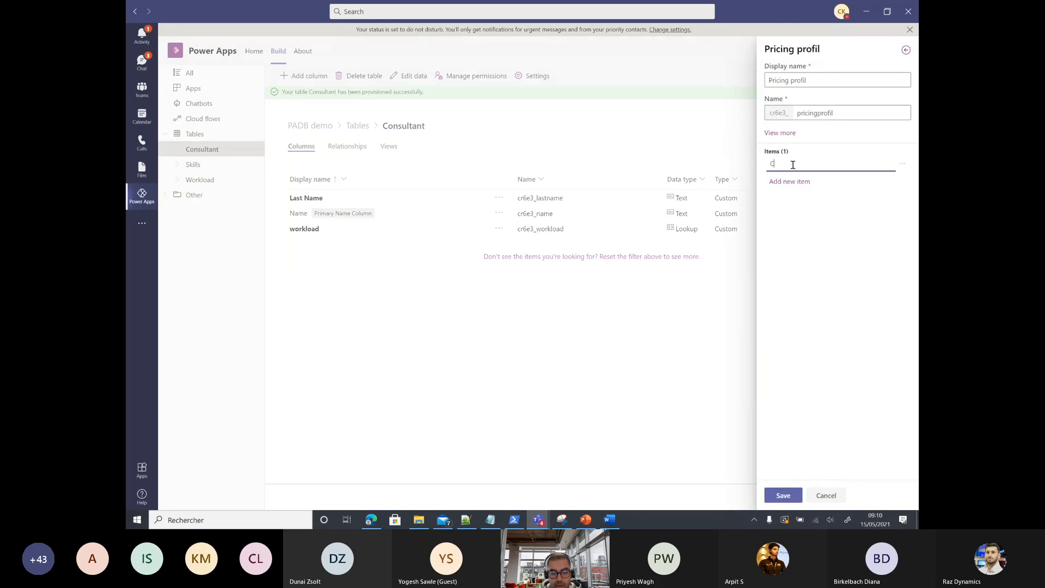
text(onsultant)
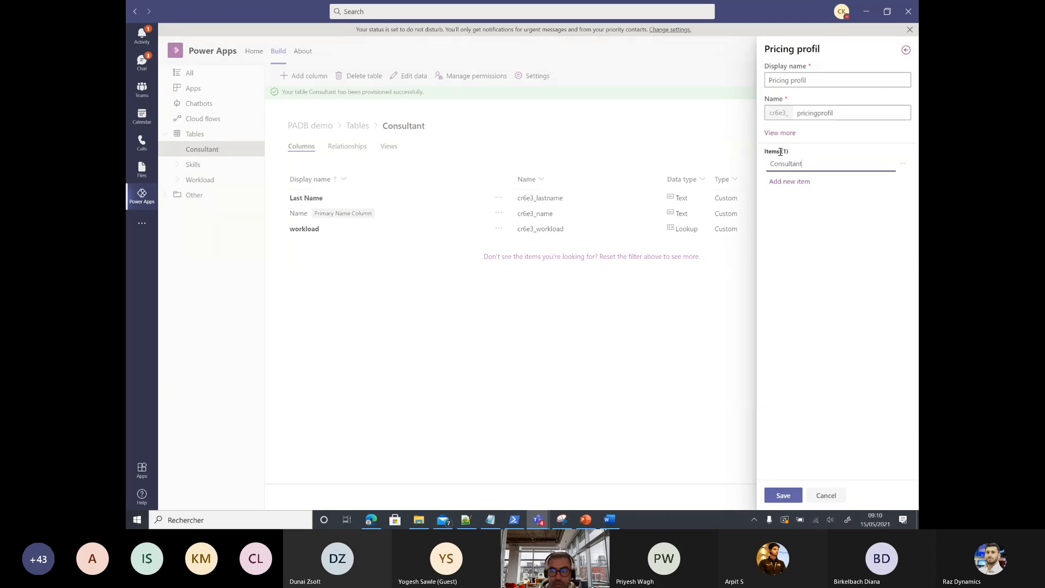
Step: Add the options senior consultant and Principal, save the choice set, and finish the column
click(795, 182)
double_click(797, 183)
key(ctrl+a)
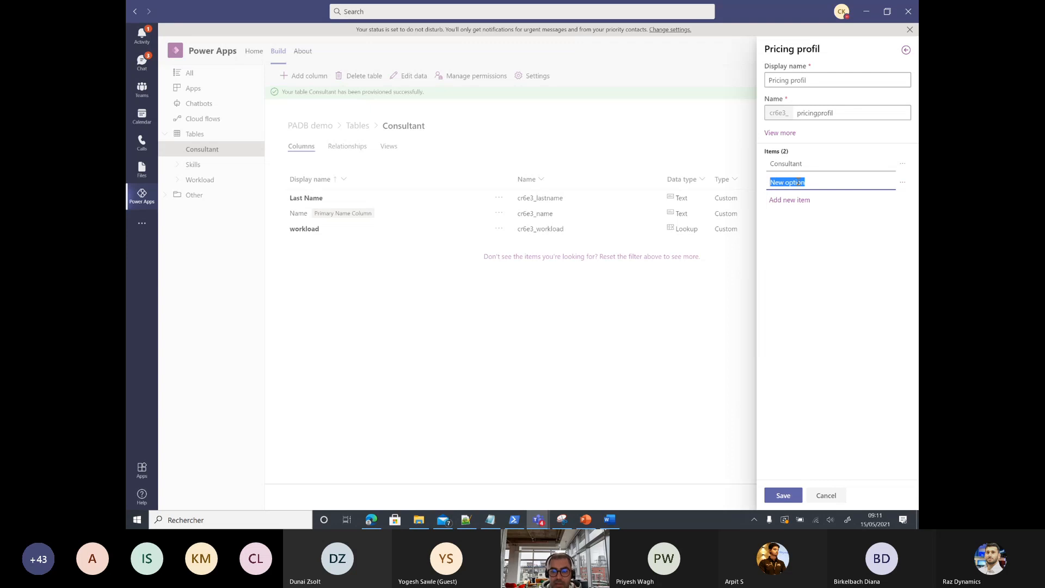
text(s)
text(enio)
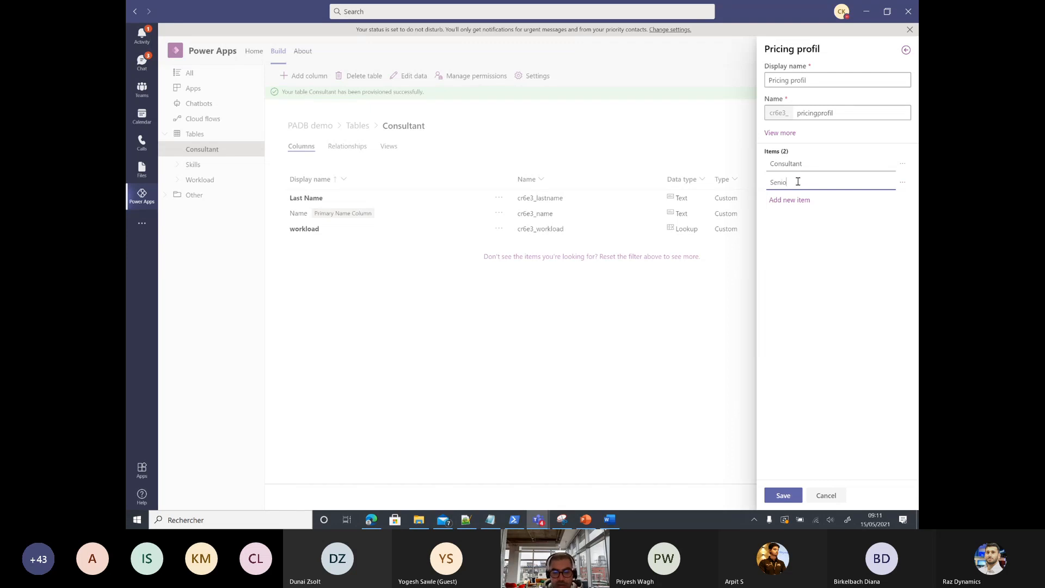
text(r consultant)
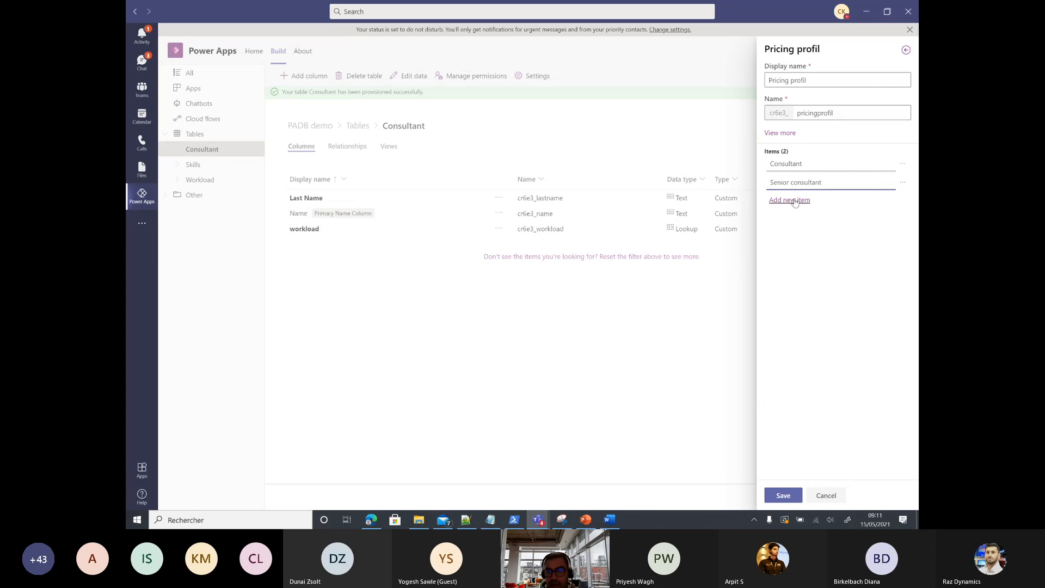
click(790, 200)
double_click(805, 201)
key(ctrl+a)
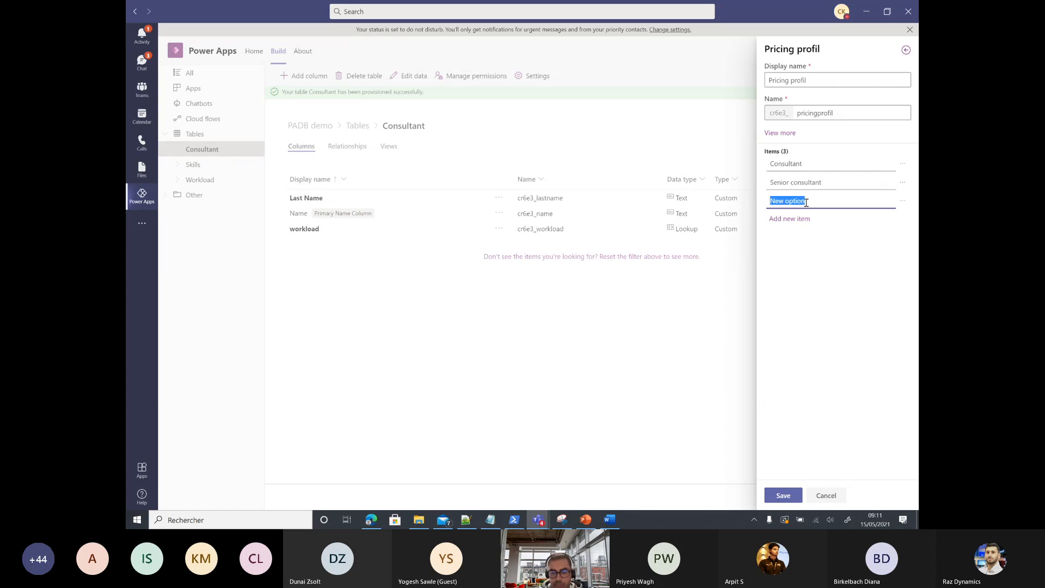
text(Principla)
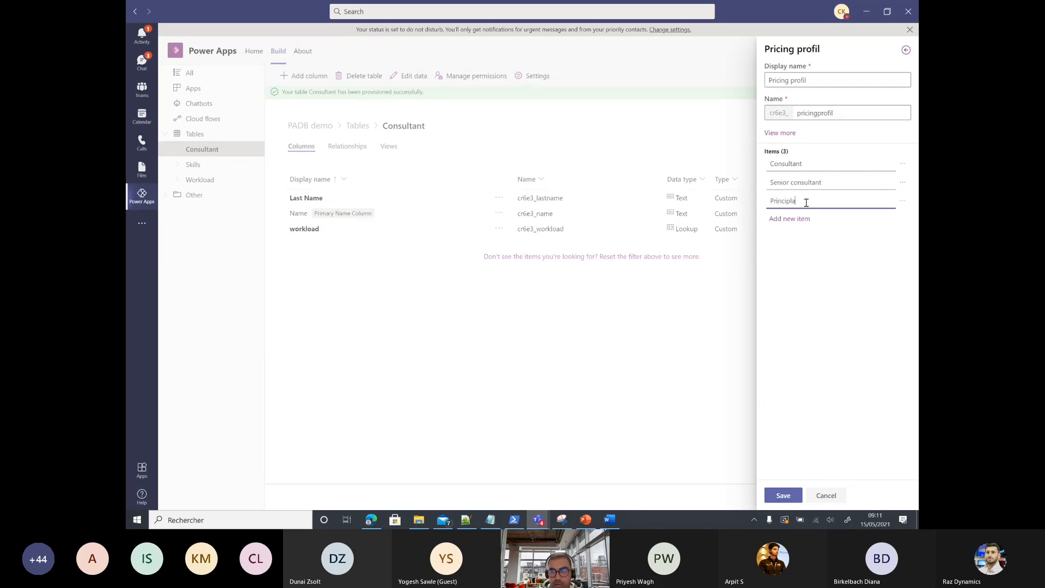
key(BackSpace)
key(BackSpace)
text(al)
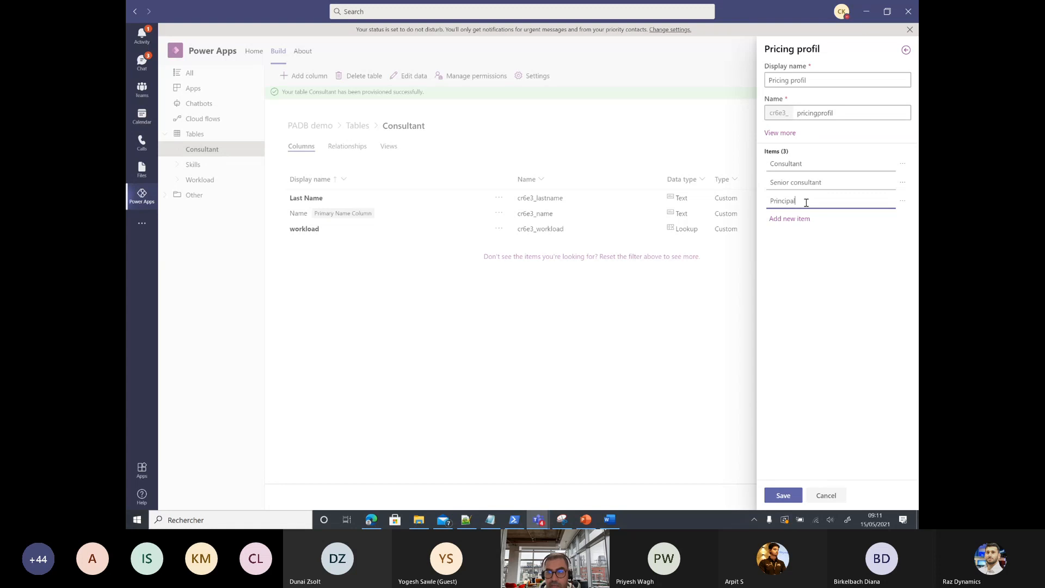
click(781, 496)
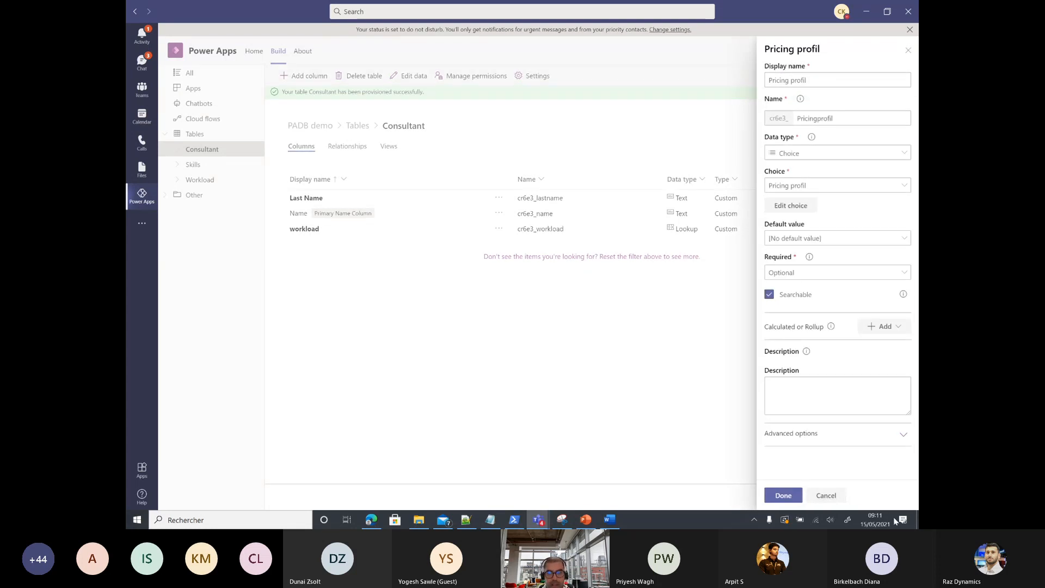
click(791, 496)
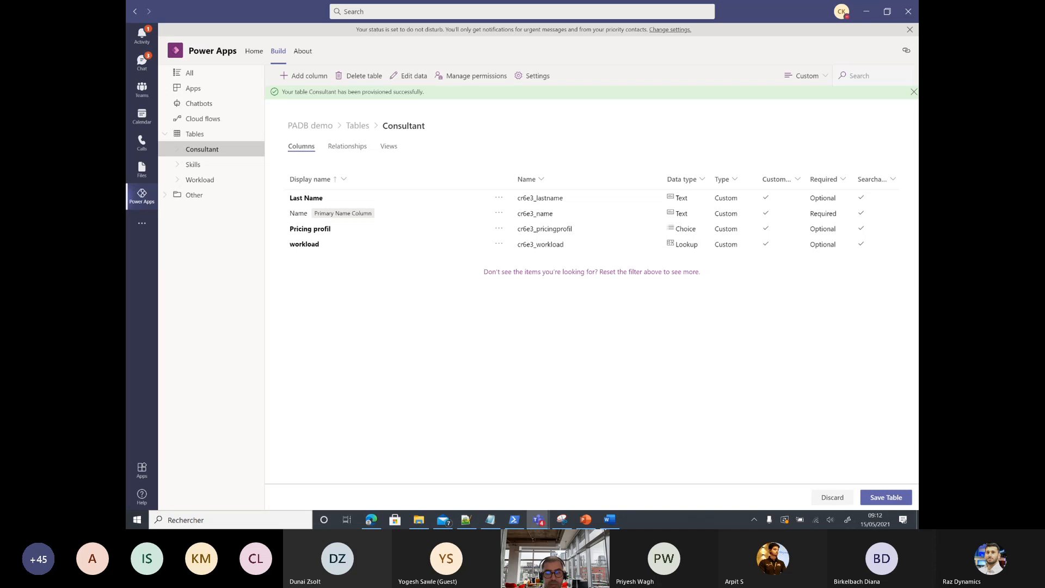
Step: Save the Consultant table with its Last Name, workload and Pricing profil columns
click(883, 498)
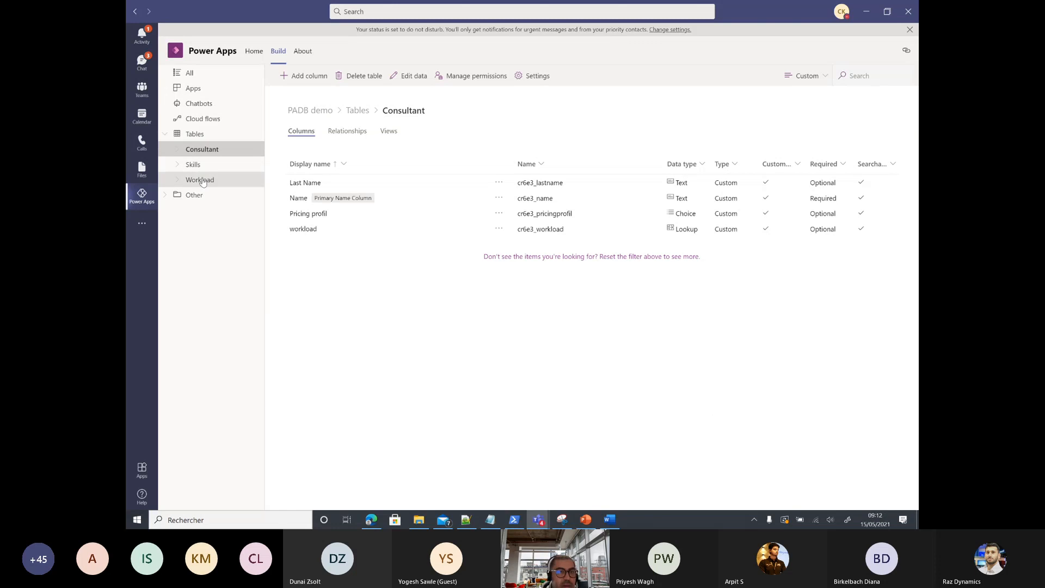
Step: Start a new table named Skills_Consultant and rename its primary name column to Id
click(194, 134)
click(297, 76)
click(311, 163)
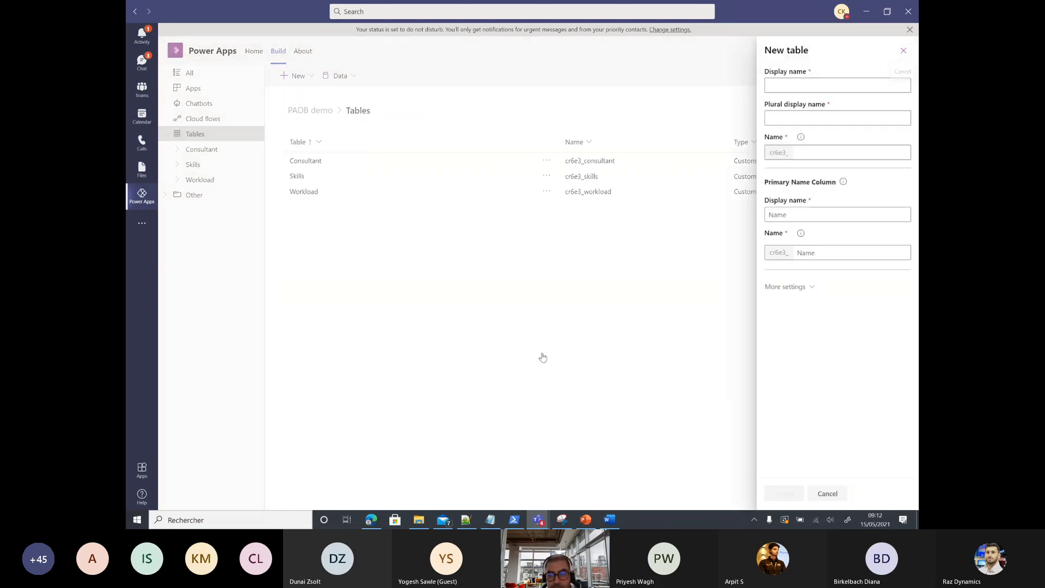
click(776, 87)
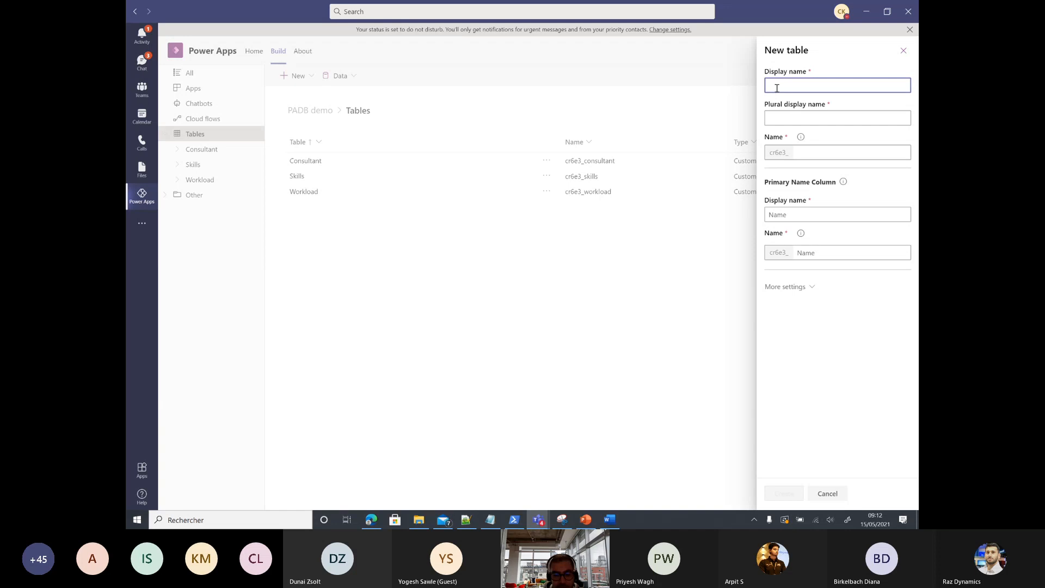
text(S)
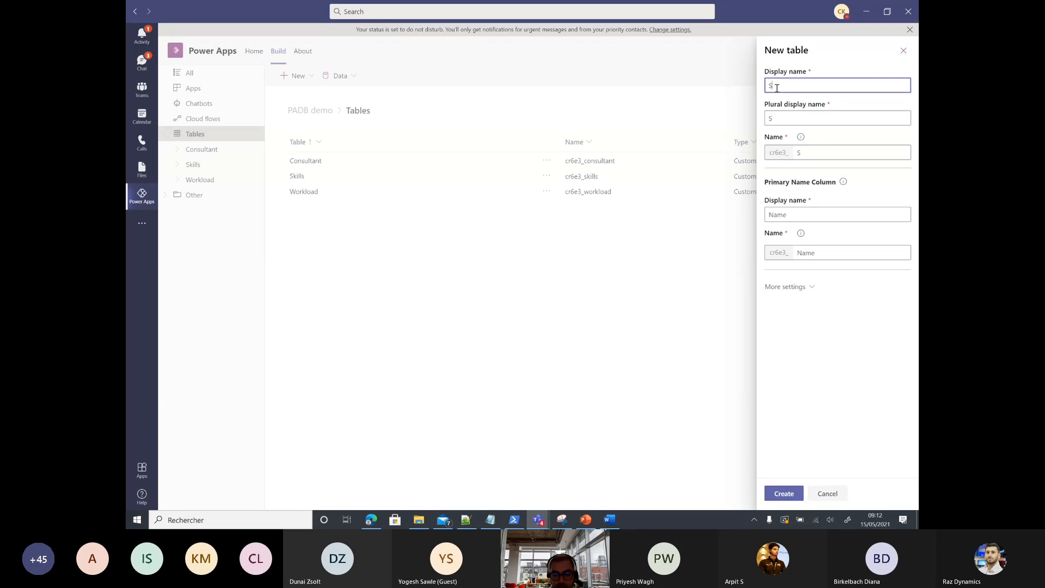
text(kiki)
text(lls)
text(_Consultan)
text(r)
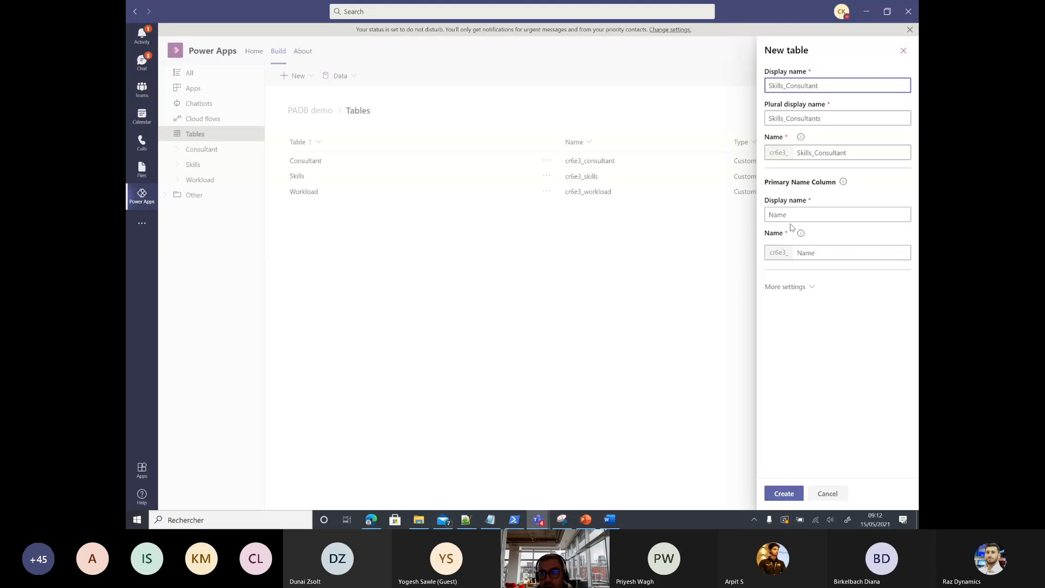
click(804, 212)
key(BackSpace)
text(Id)
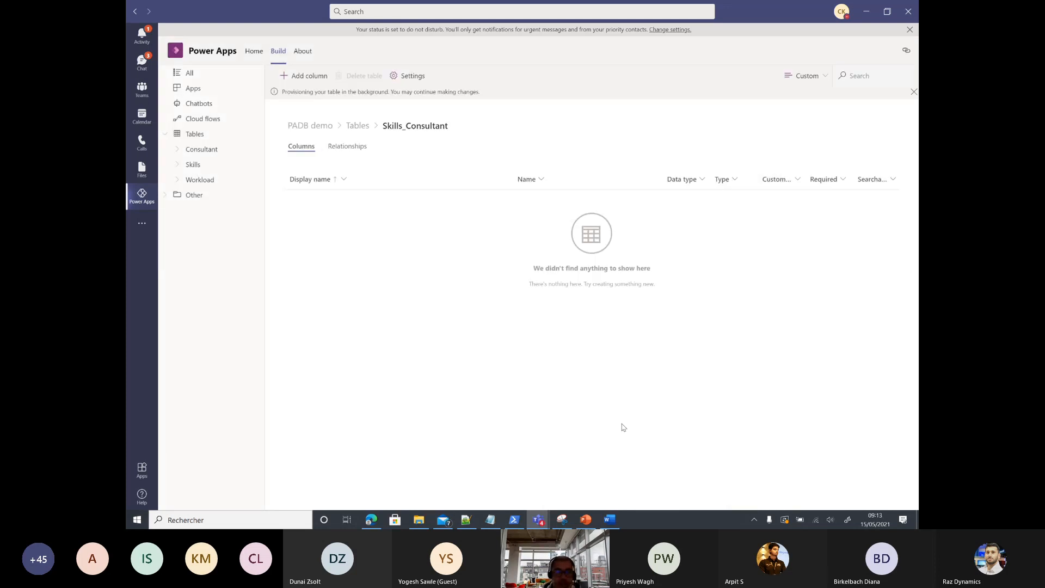
Step: Add a Consultant column of type Lookup pointing to the Consultant table
click(304, 76)
click(788, 82)
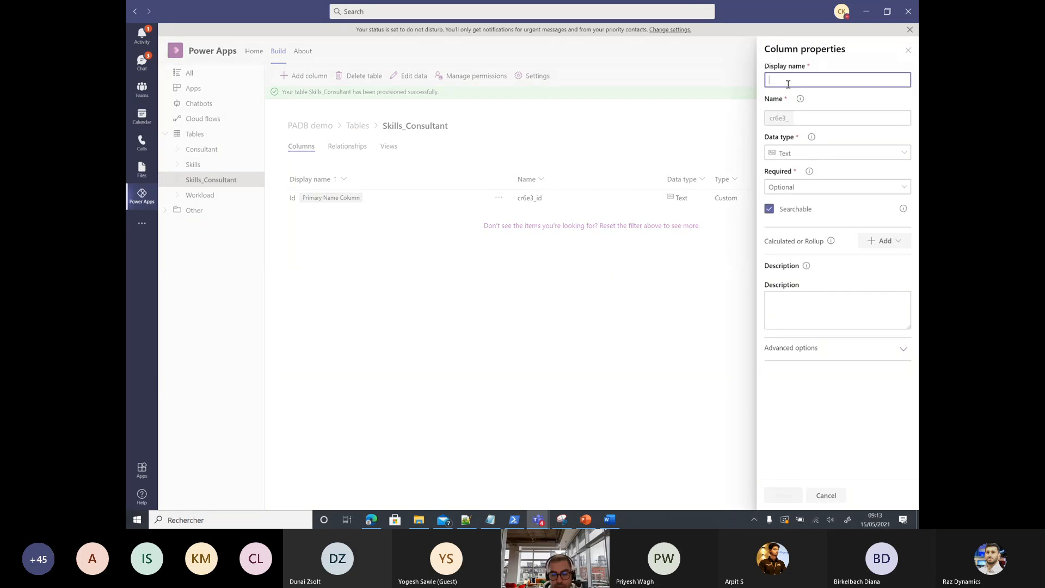
text(Cons)
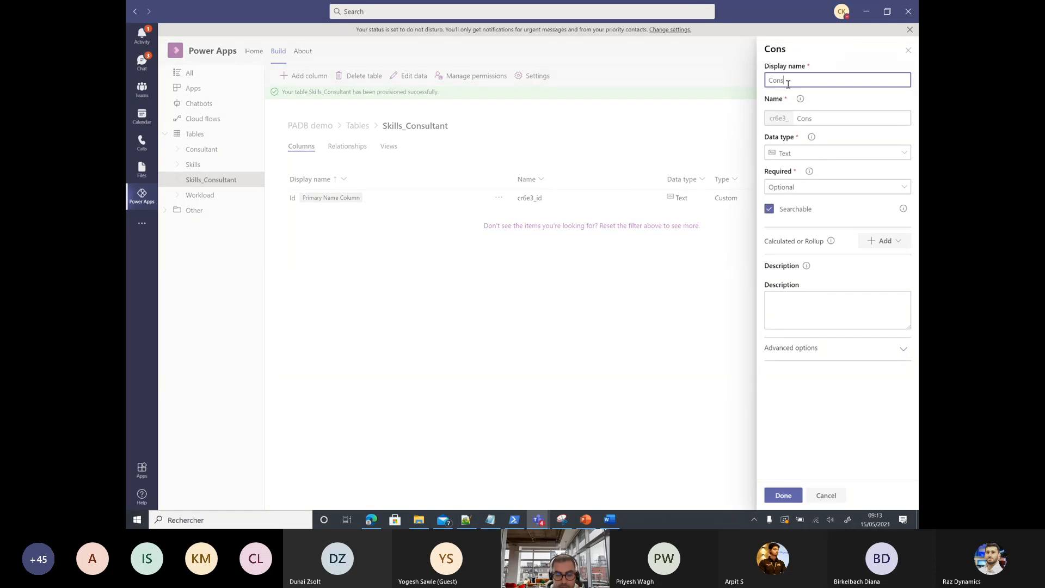
text(ultant)
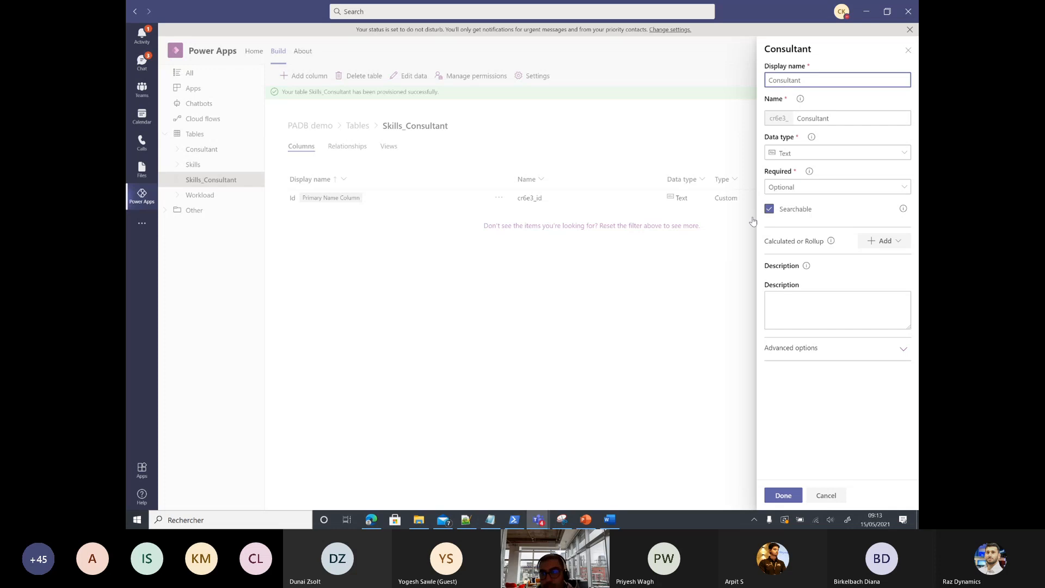
click(804, 156)
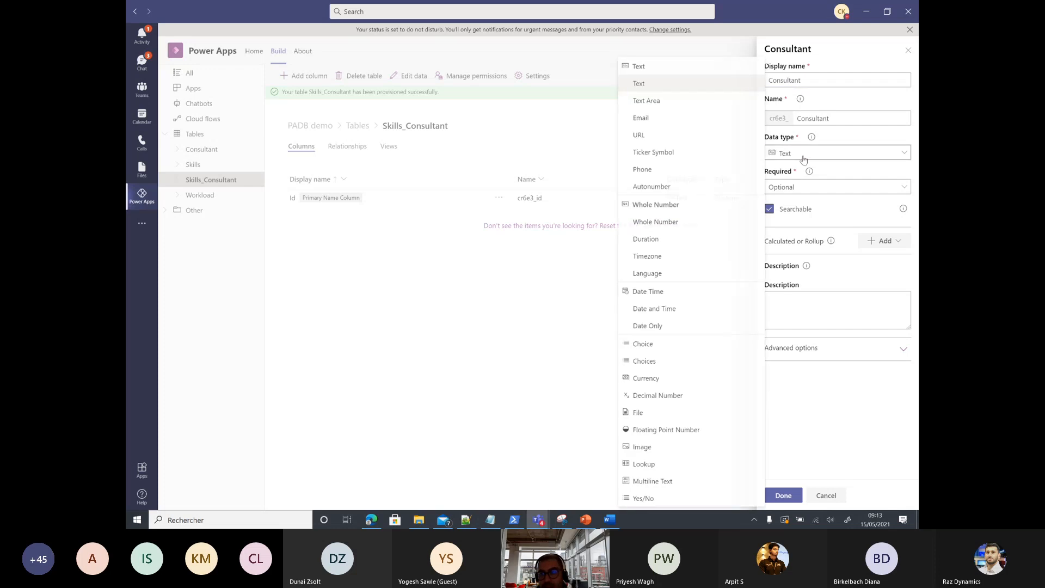
click(660, 463)
click(816, 185)
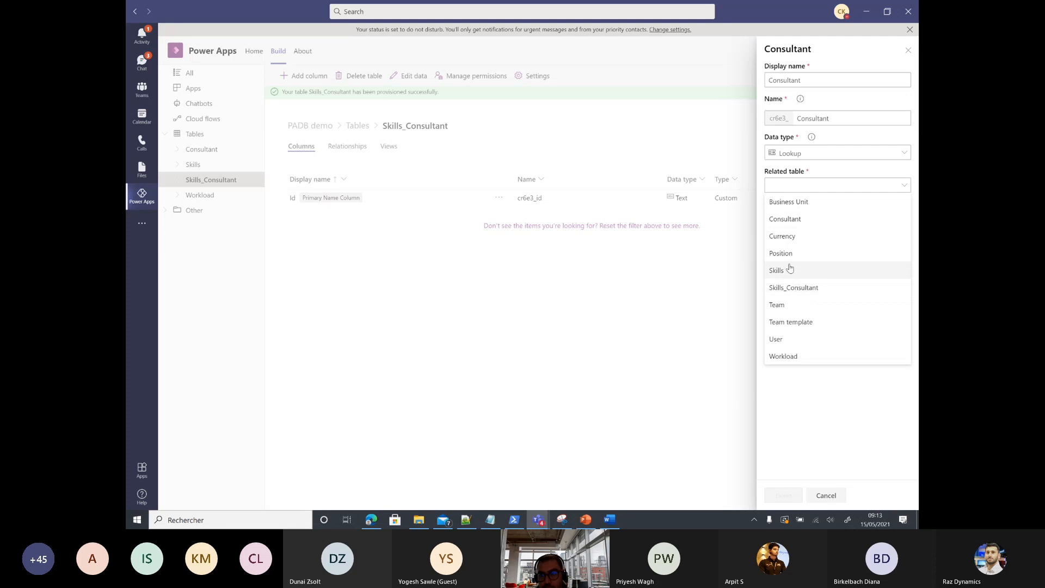
click(792, 220)
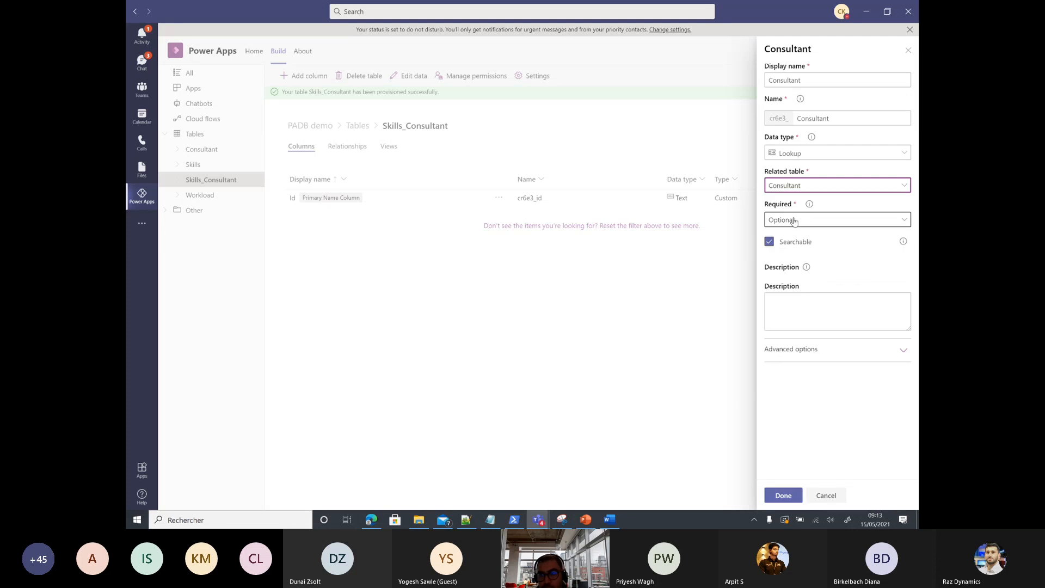
click(783, 495)
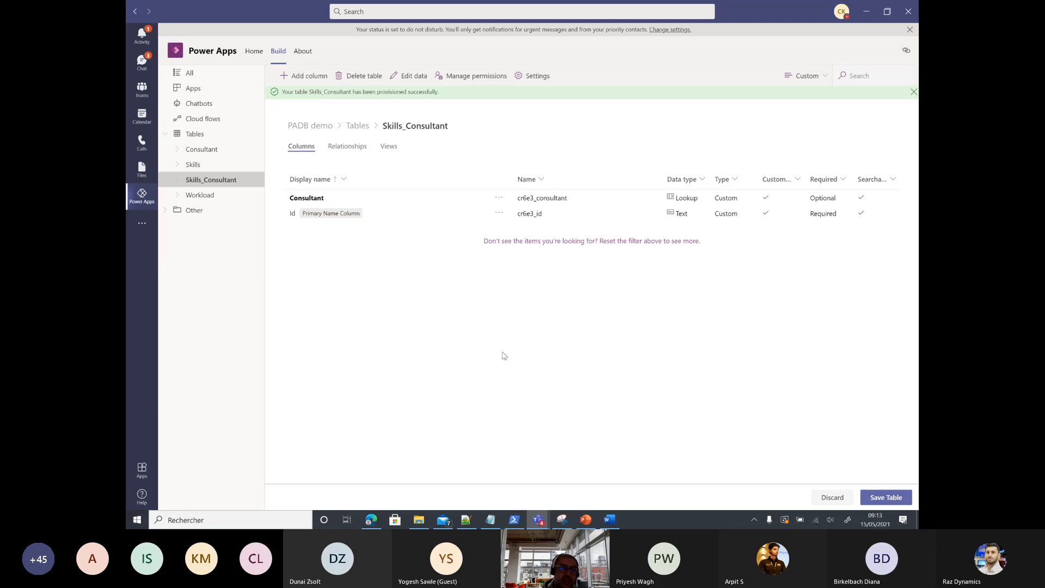
Step: Add a Skills Lookup column pointing to the Skills table and save the table
click(306, 79)
click(821, 79)
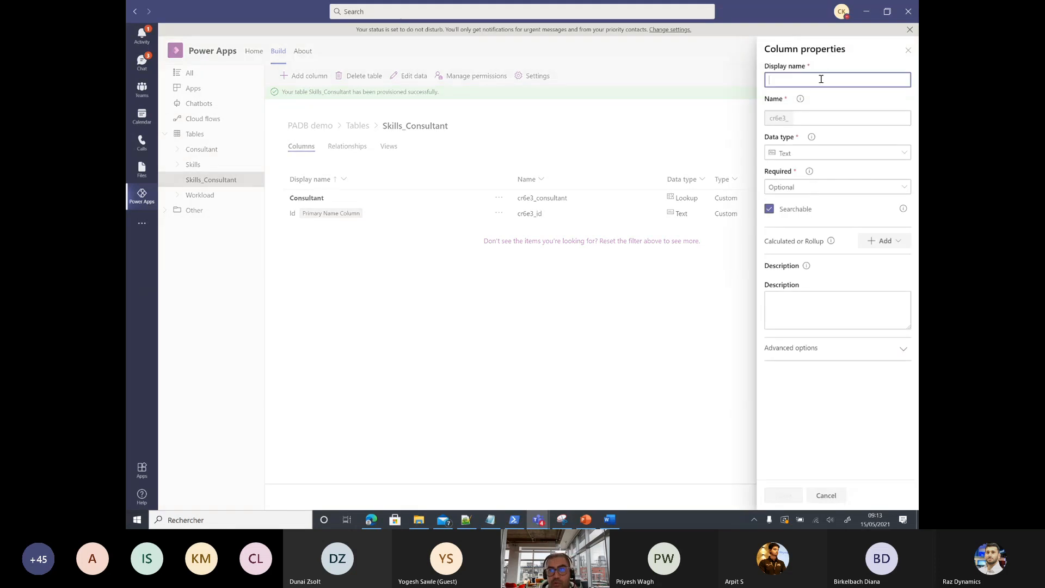
text(S)
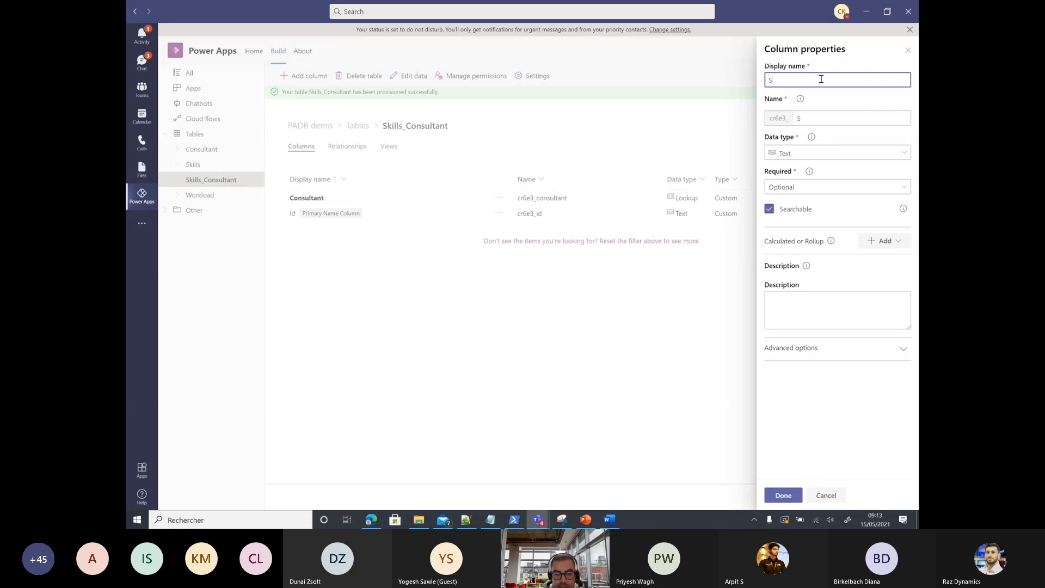
text(kills)
click(844, 153)
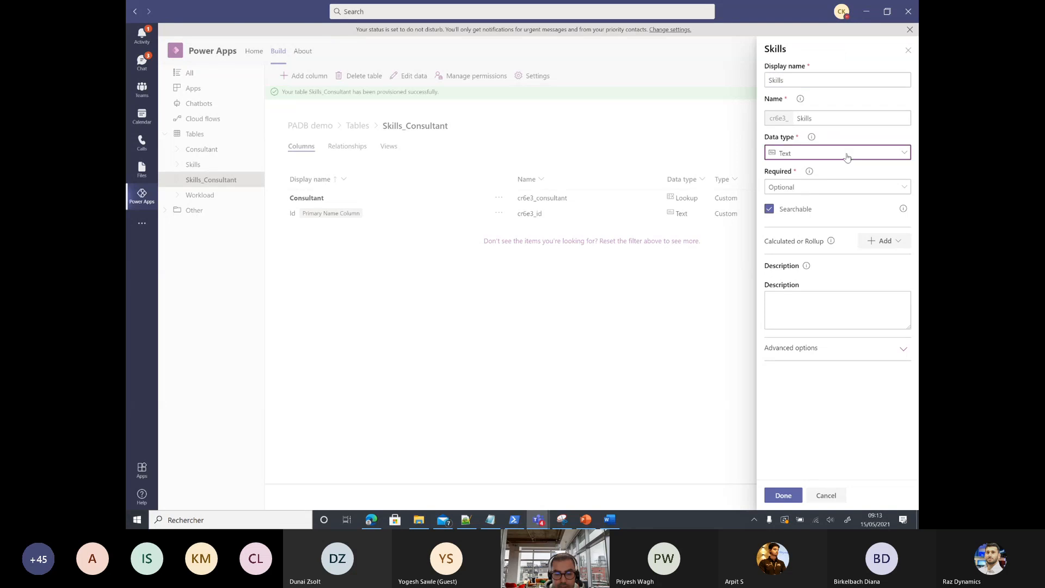
click(648, 467)
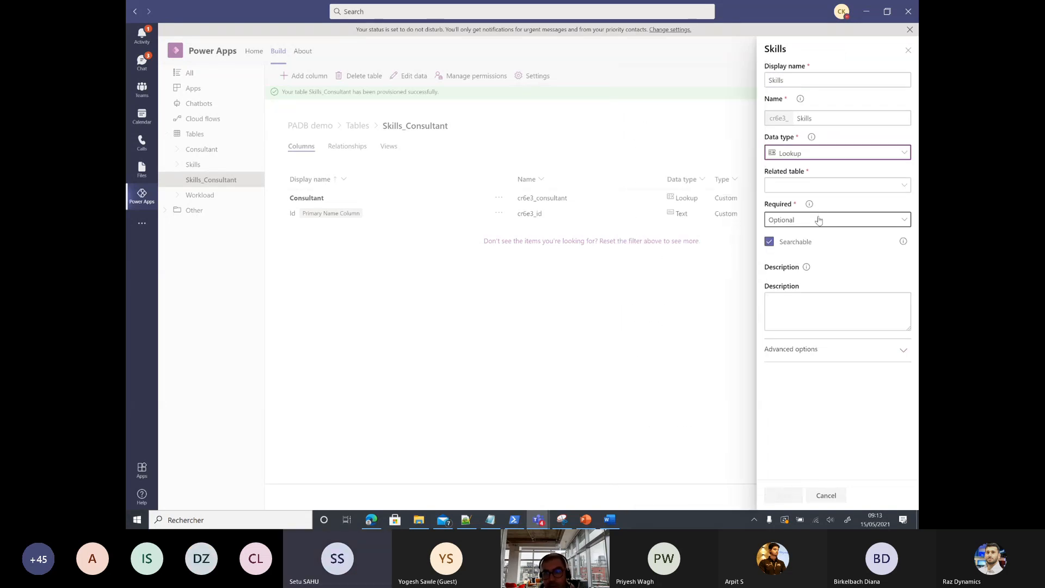
click(809, 186)
click(789, 273)
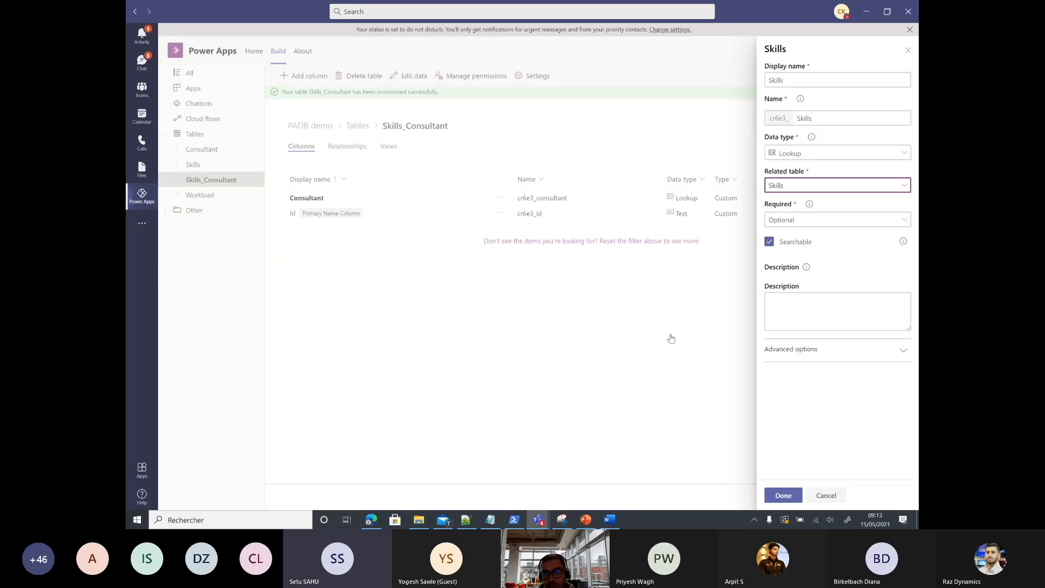
click(783, 494)
click(886, 497)
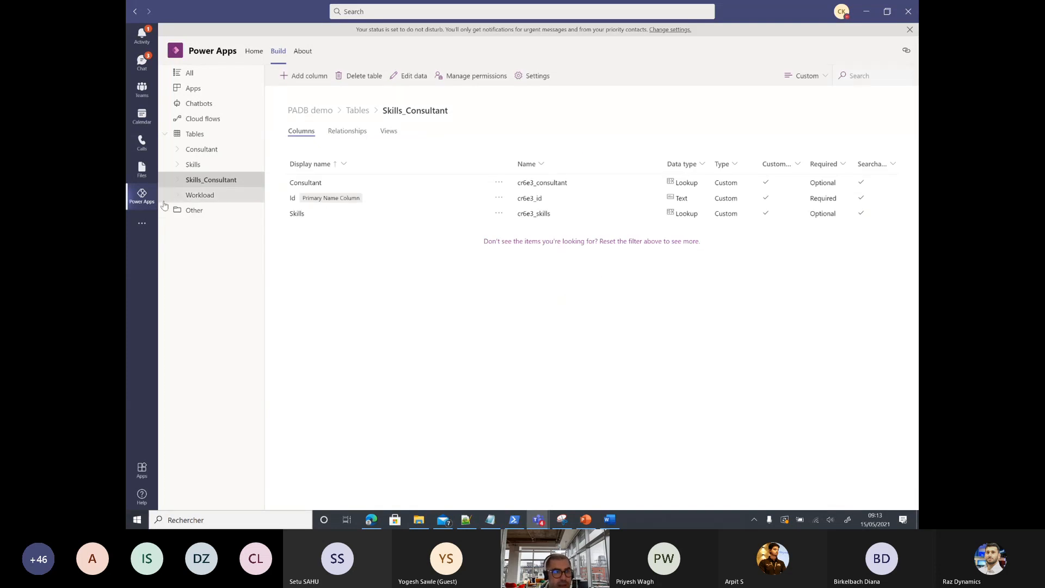
Step: Enter Workload rows Biz Apps, Modern Work and Azure, then close the data grid
click(209, 198)
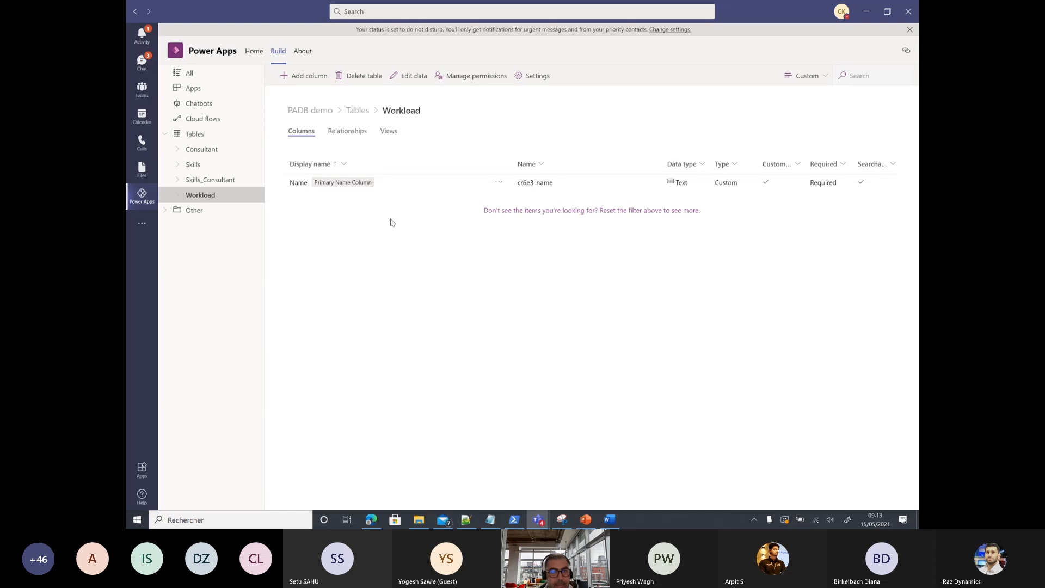
click(410, 77)
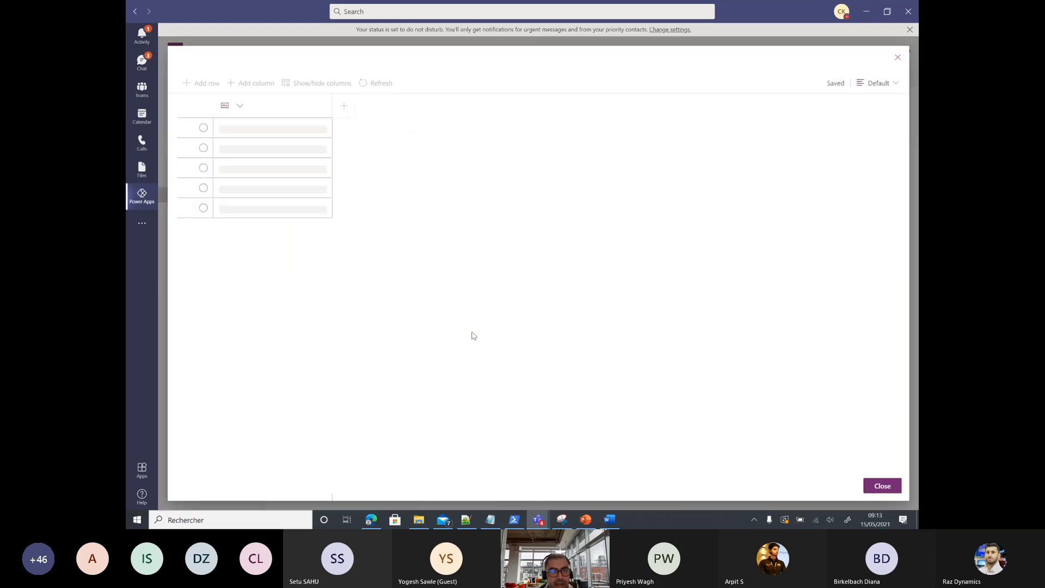
click(274, 132)
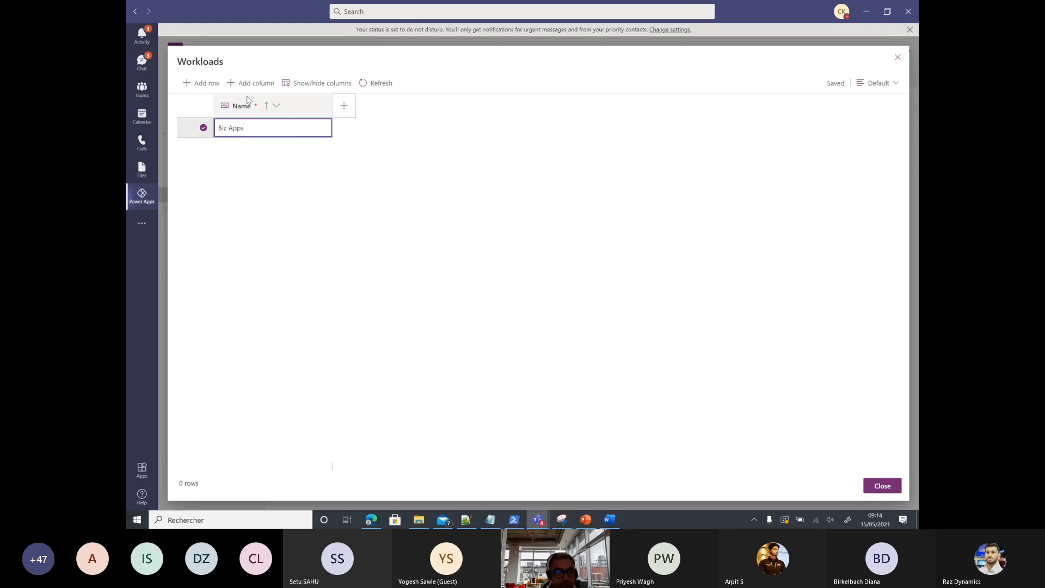
click(202, 82)
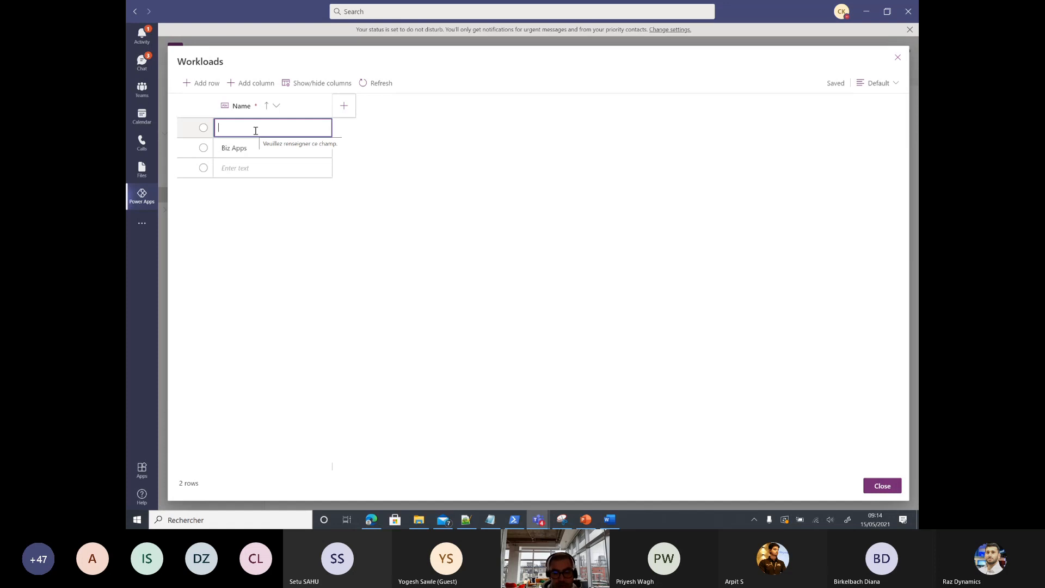
text(Modern Wo)
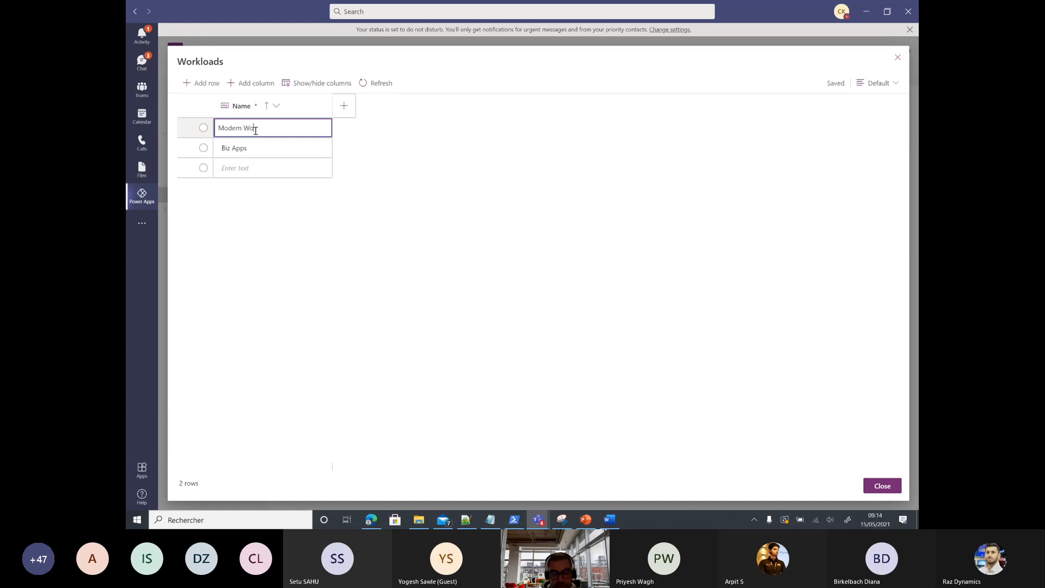
text(rk)
click(202, 83)
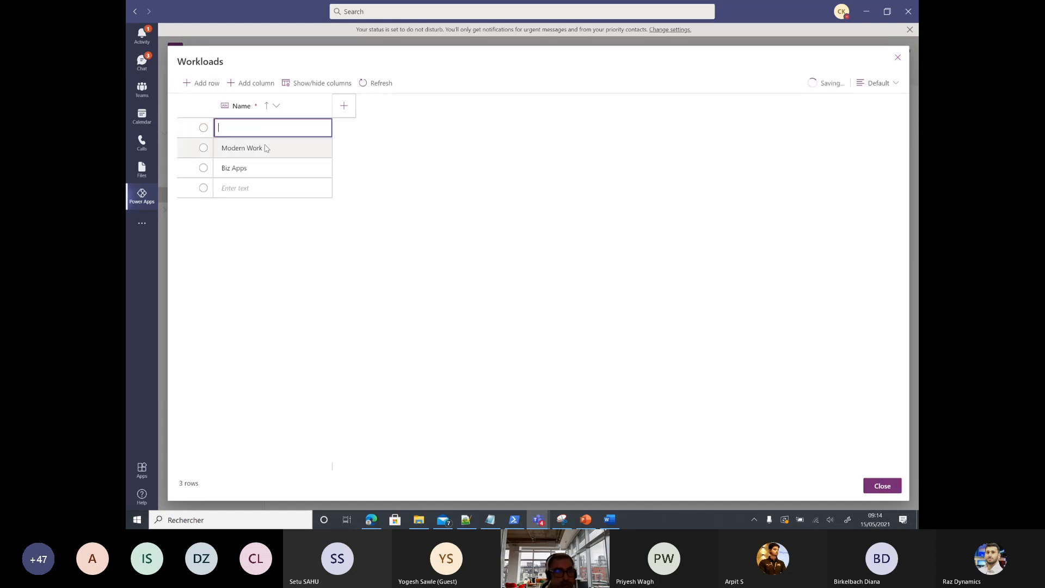
click(251, 128)
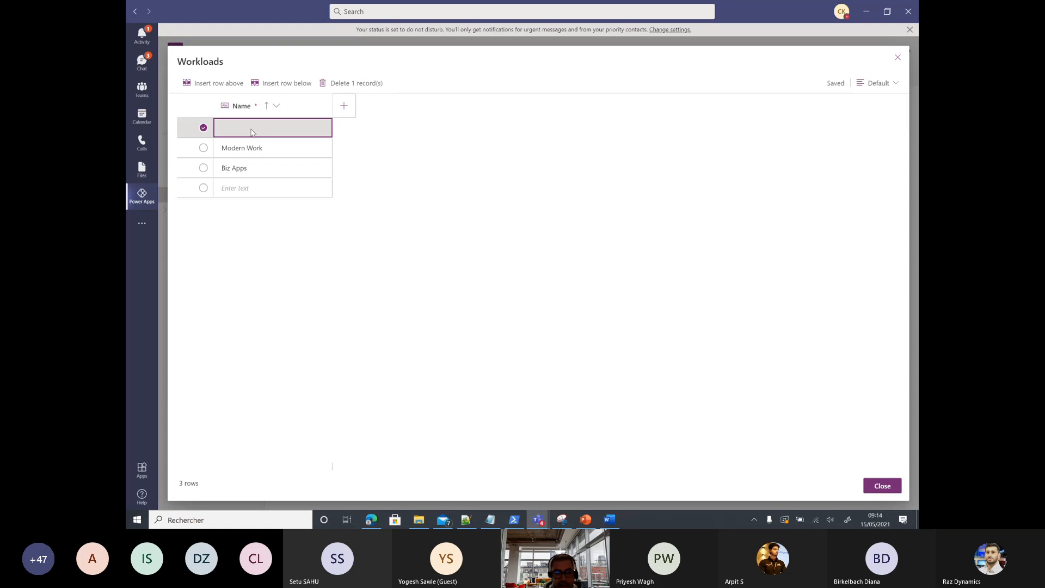
text(Azure)
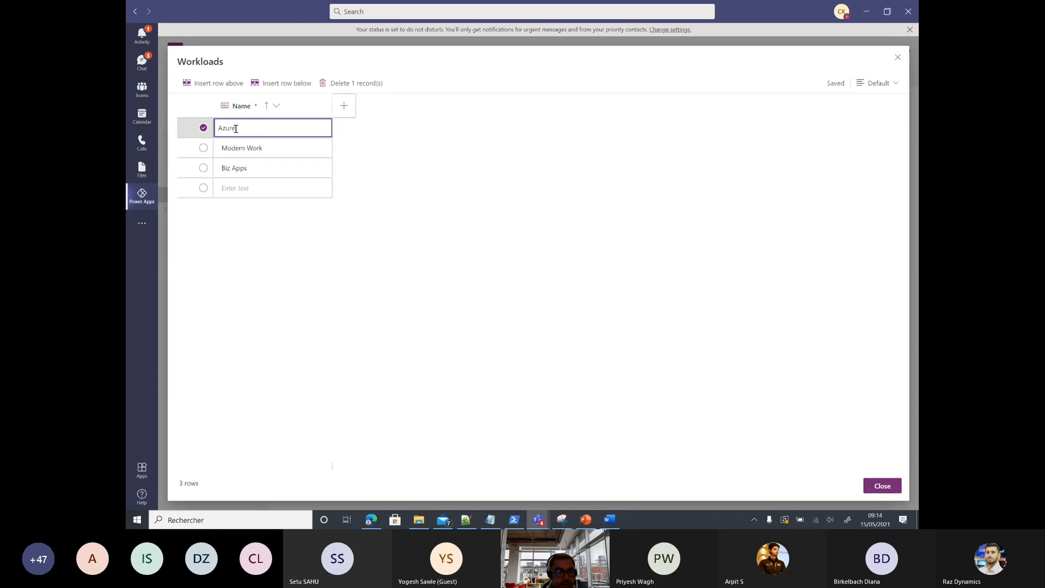
click(882, 486)
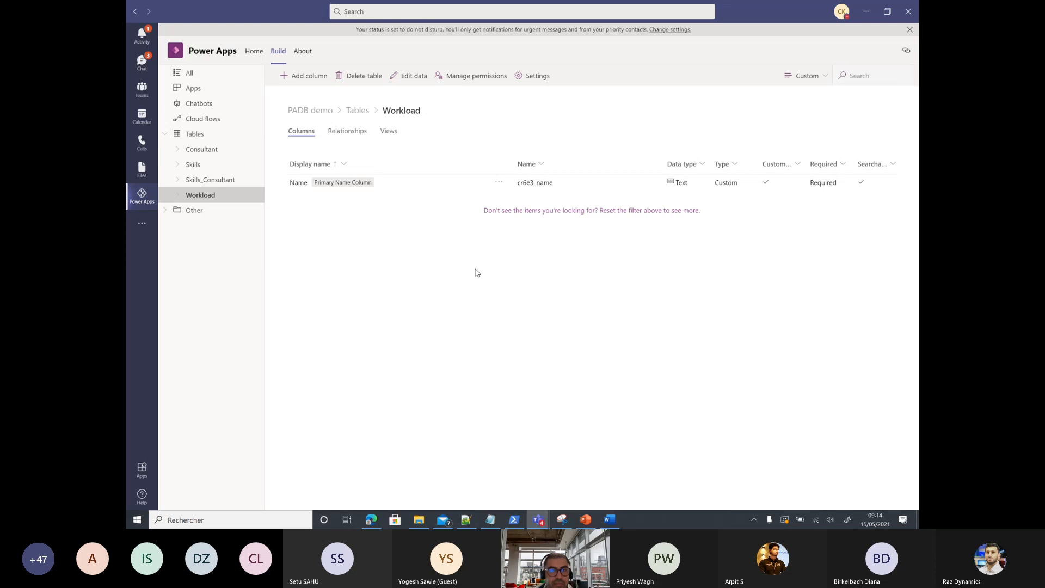
click(416, 77)
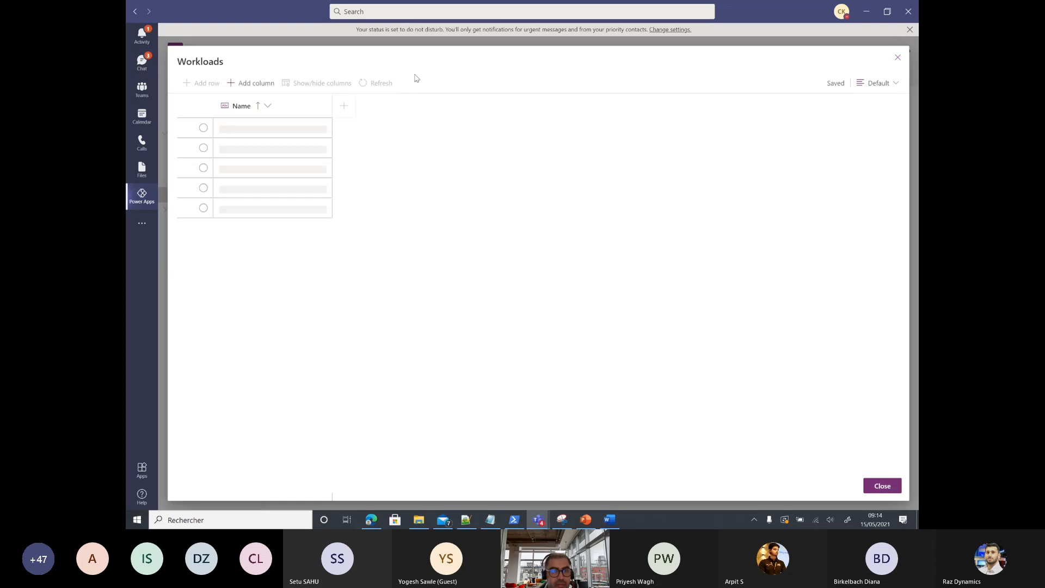
click(895, 487)
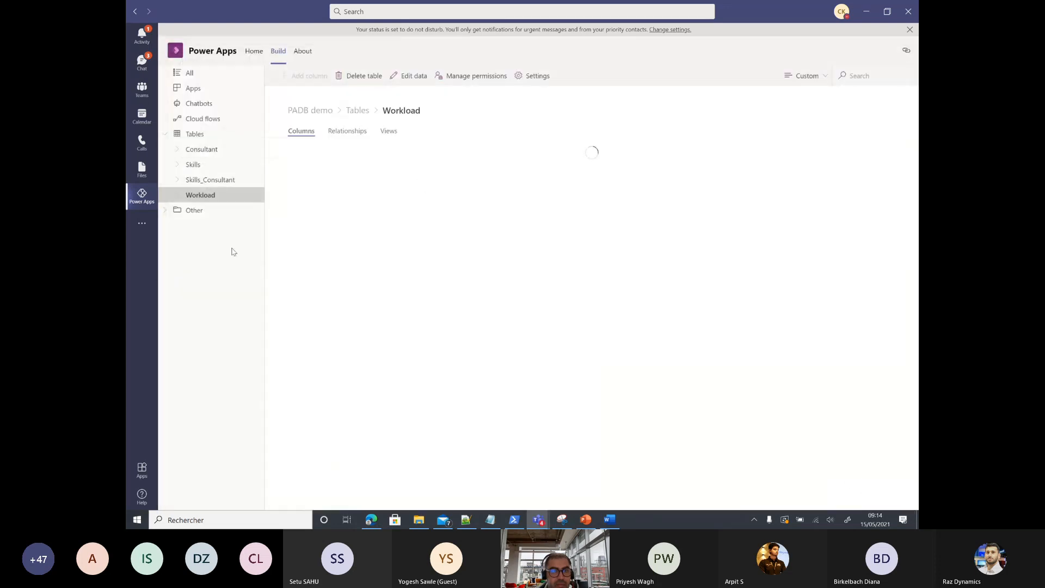
Step: Enter Skills rows Power apps, Power BI, Power Automate and Exchange Online, then close the grid
click(187, 166)
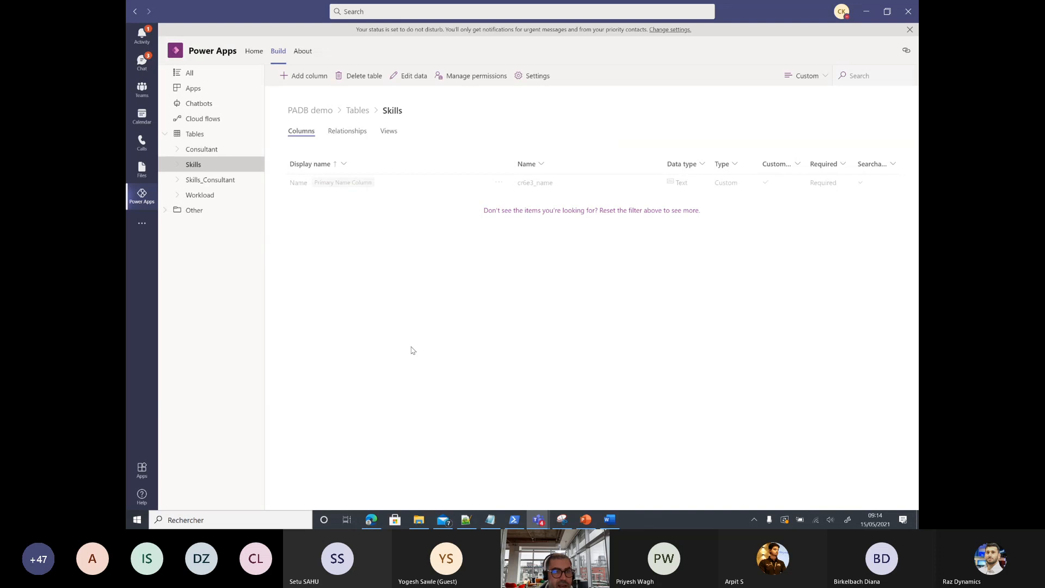
click(411, 77)
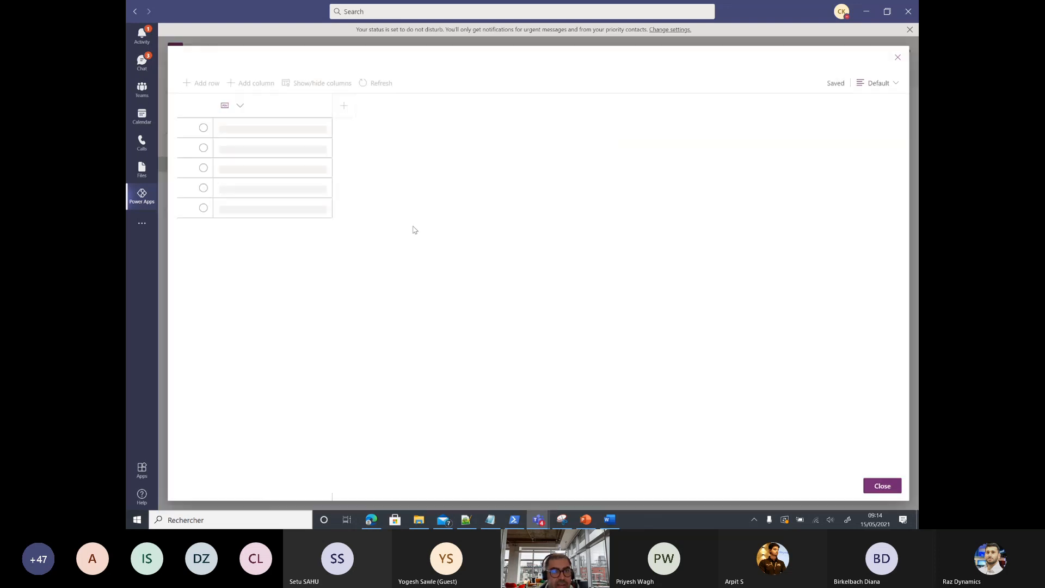
click(251, 129)
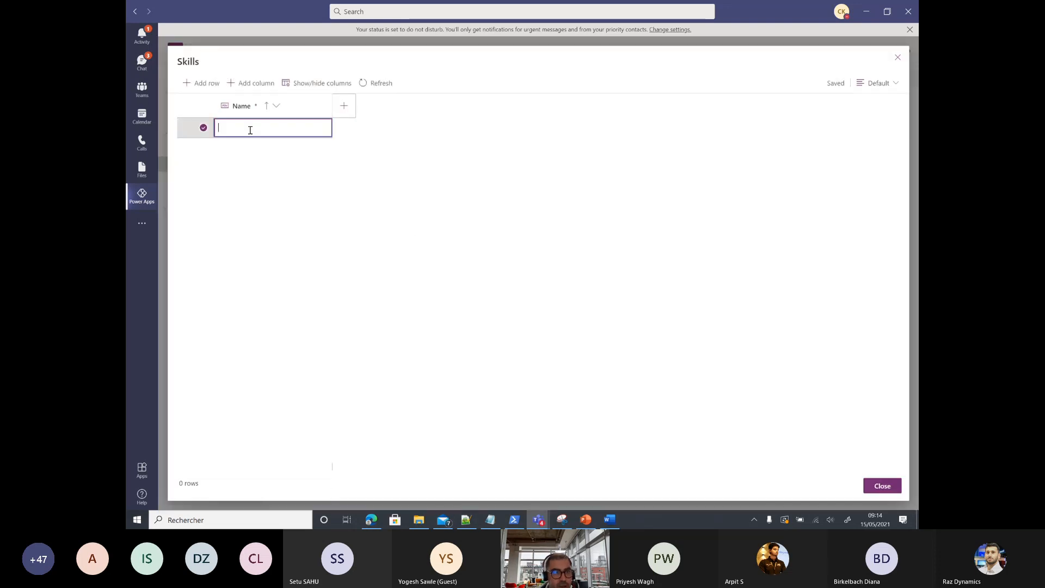
text(P)
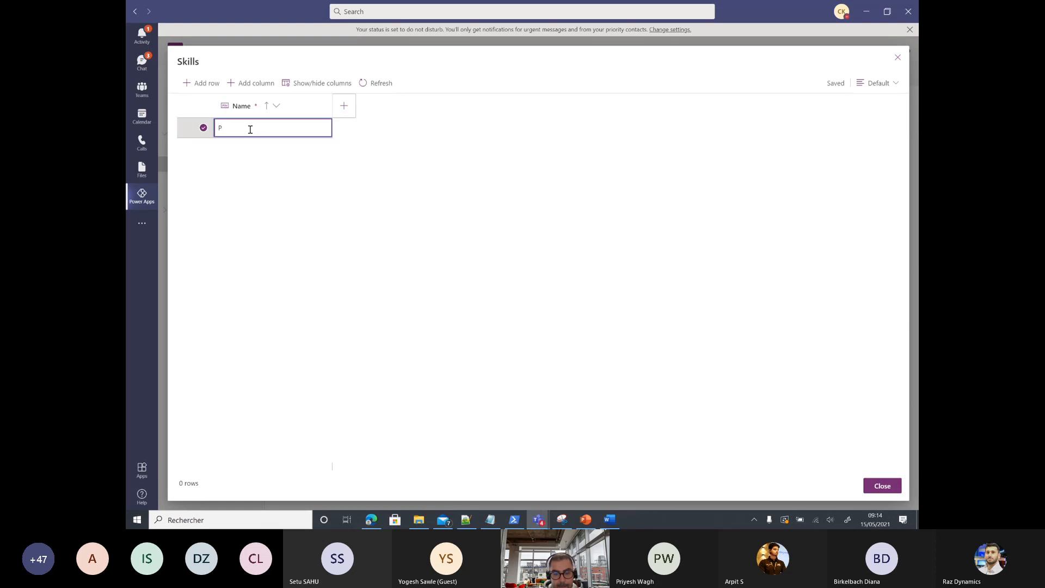
text(ower app)
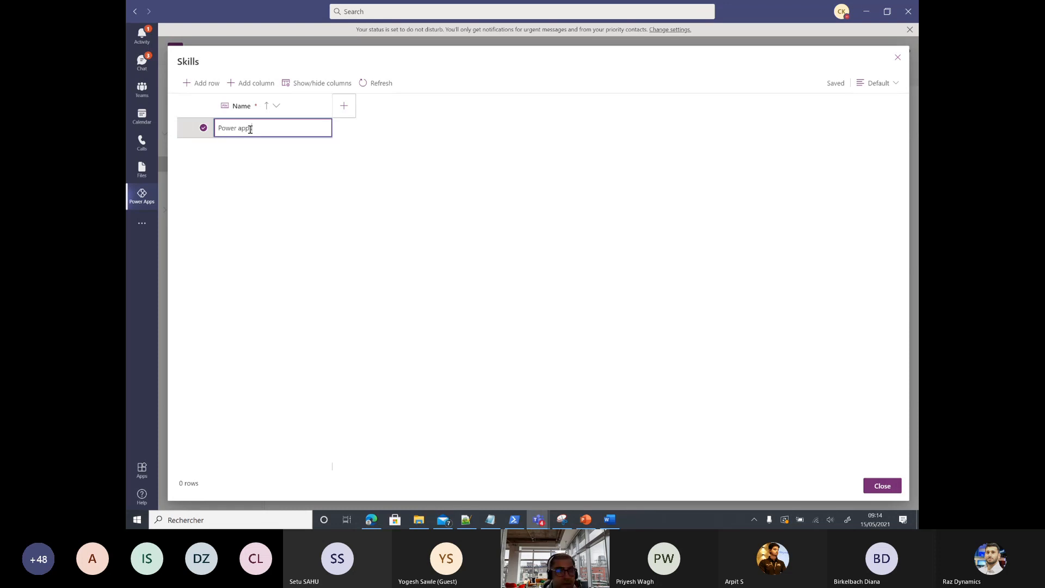
text(s)
key(Return)
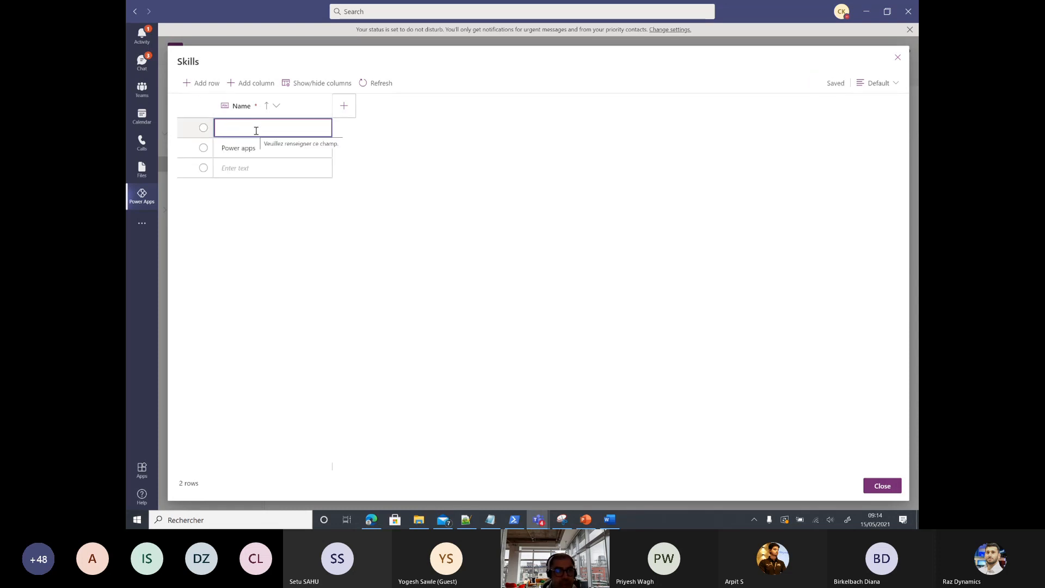
text(Power)
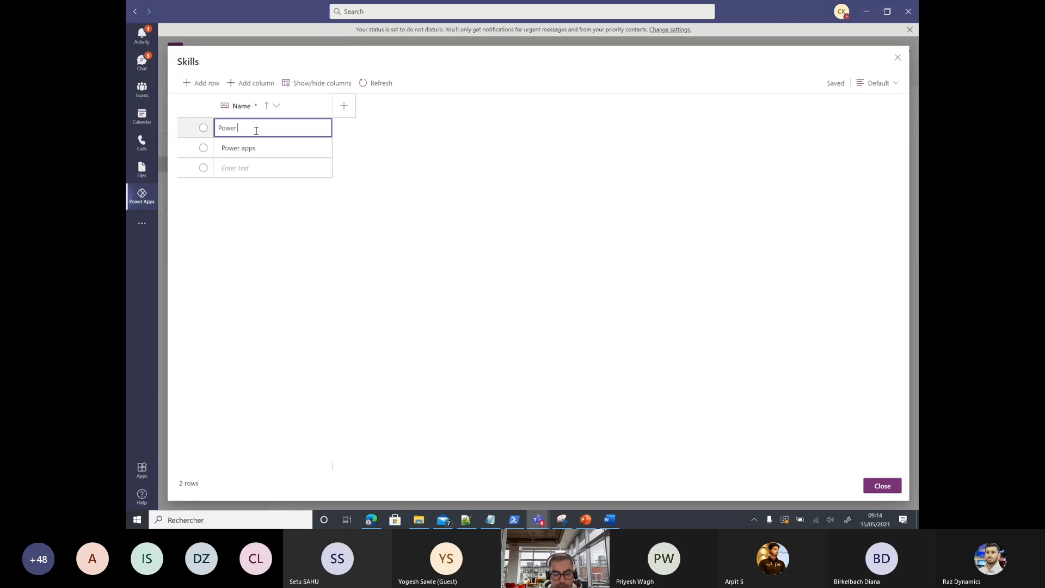
text( BI)
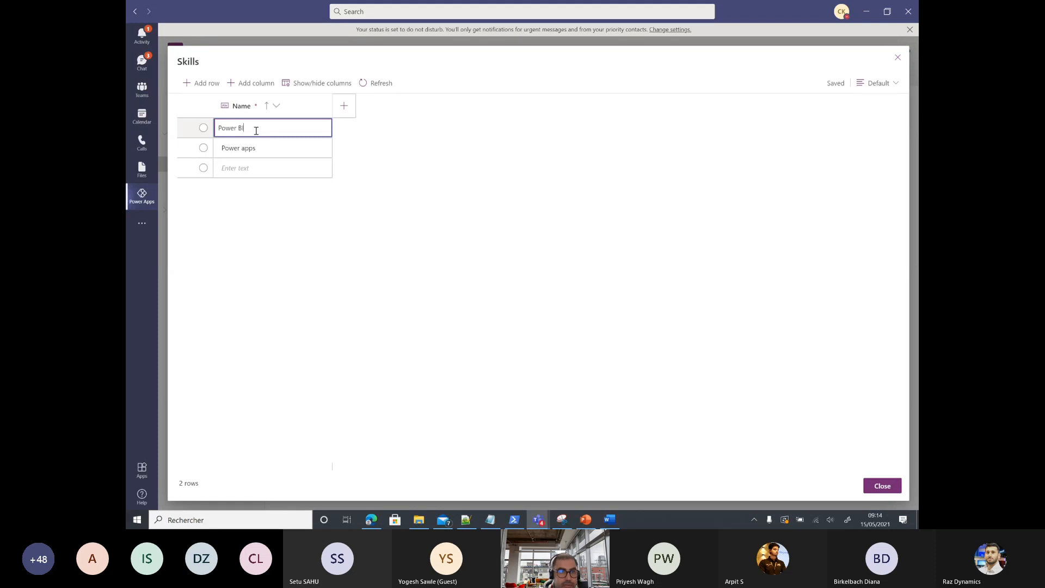
key(Return)
text(P)
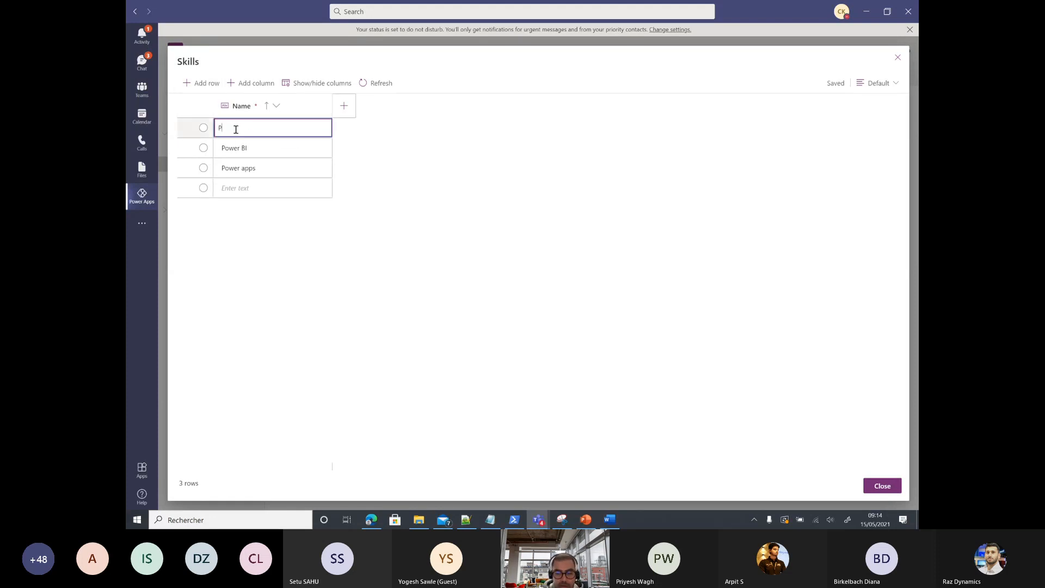
text(ower Automa)
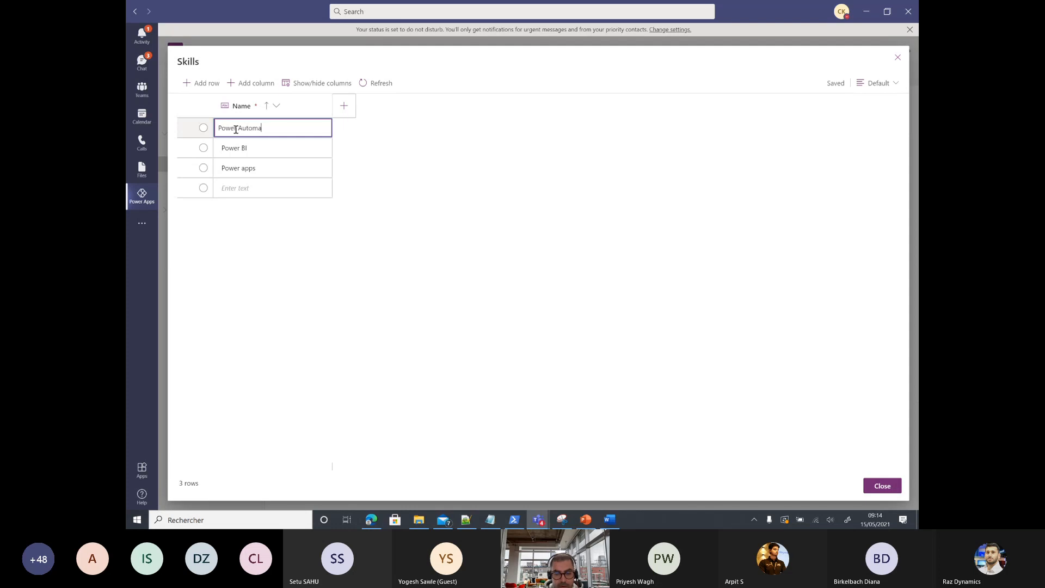
text(te)
key(Return)
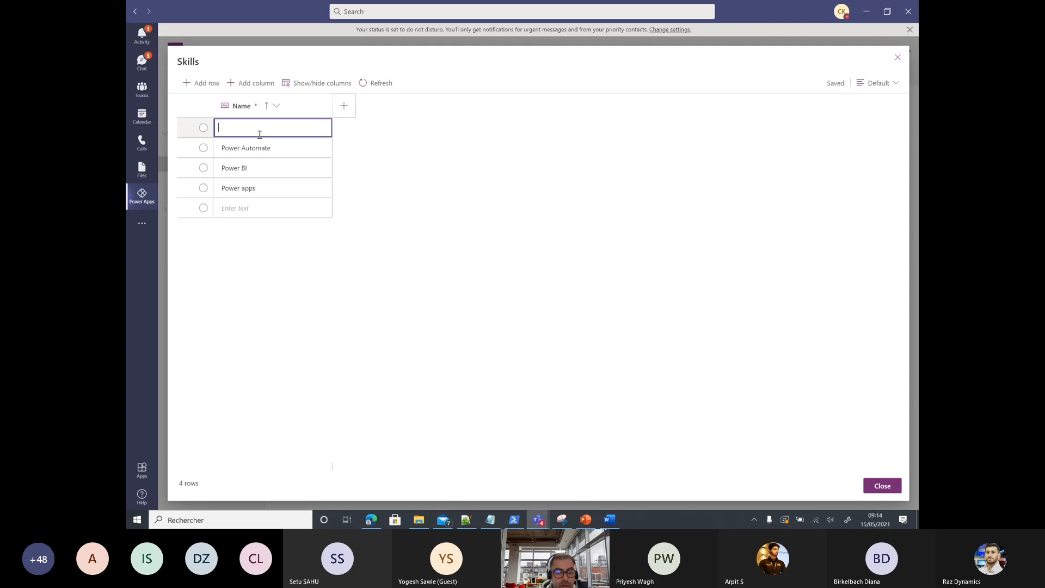
text(Exchange O)
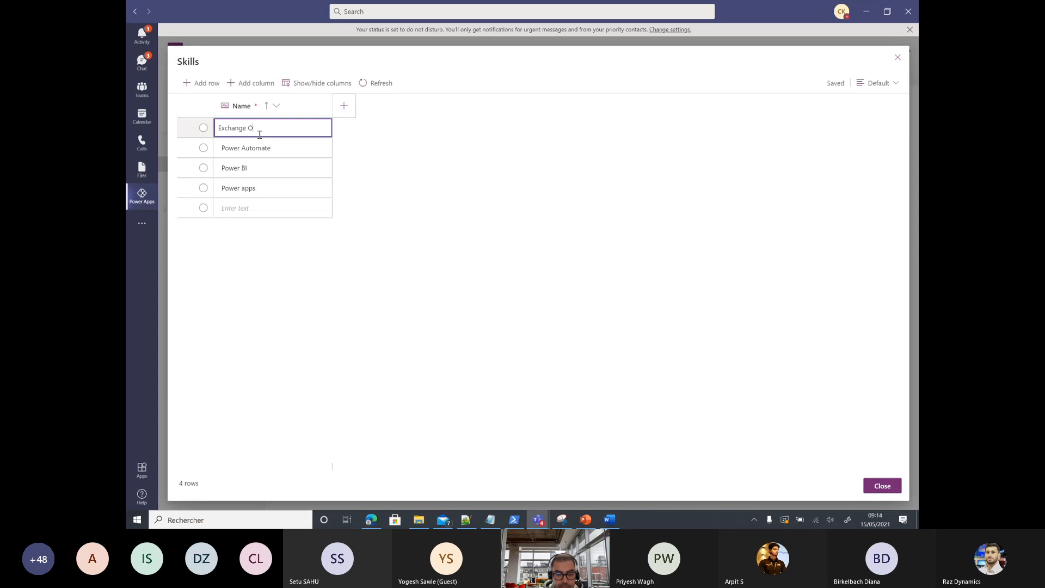
text(nline)
key(Return)
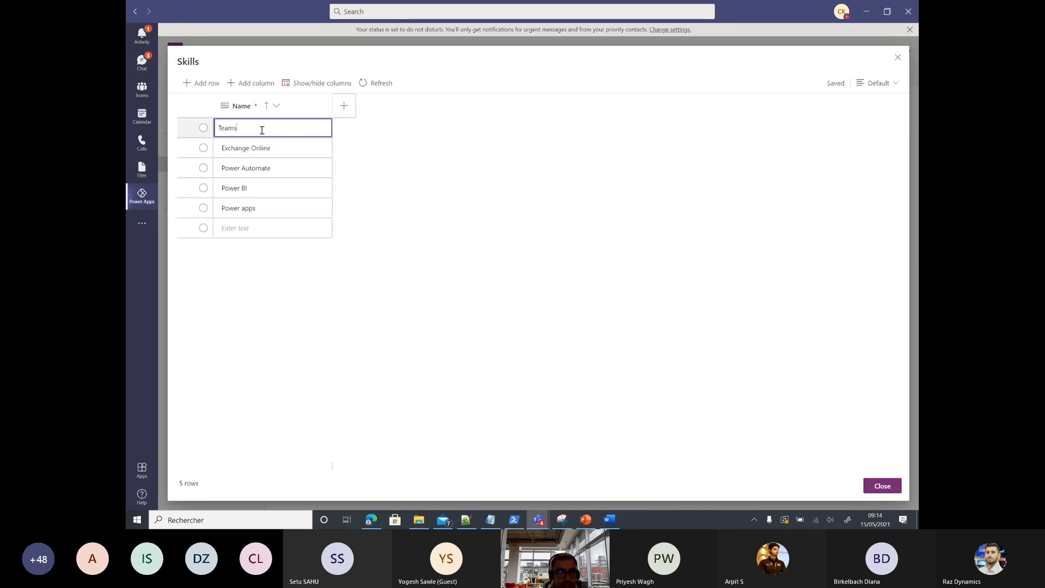
click(882, 486)
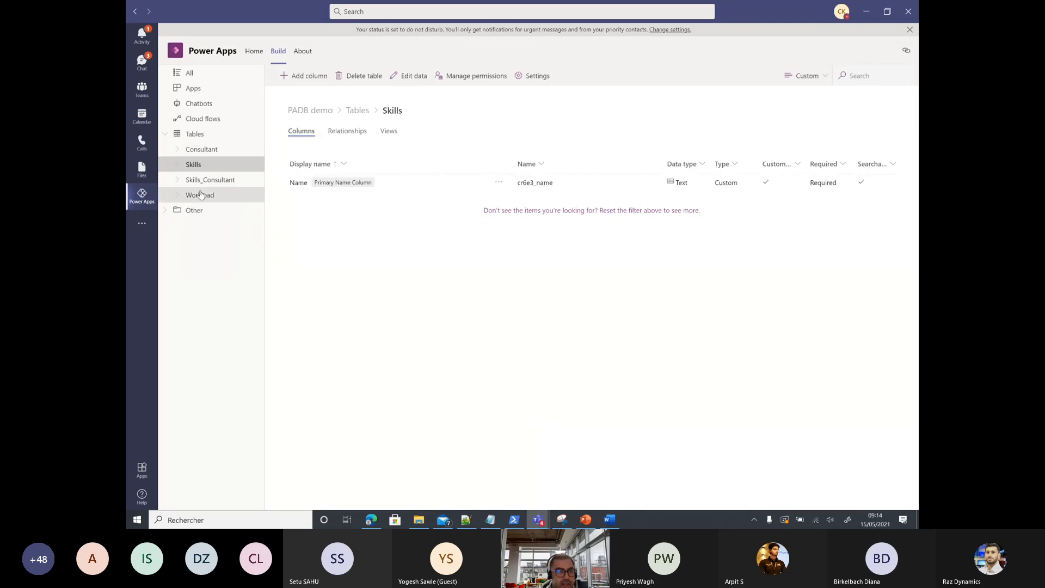
Step: Add the first consultant's name and last name with Principal pricing profile and Biz Apps workload
click(206, 151)
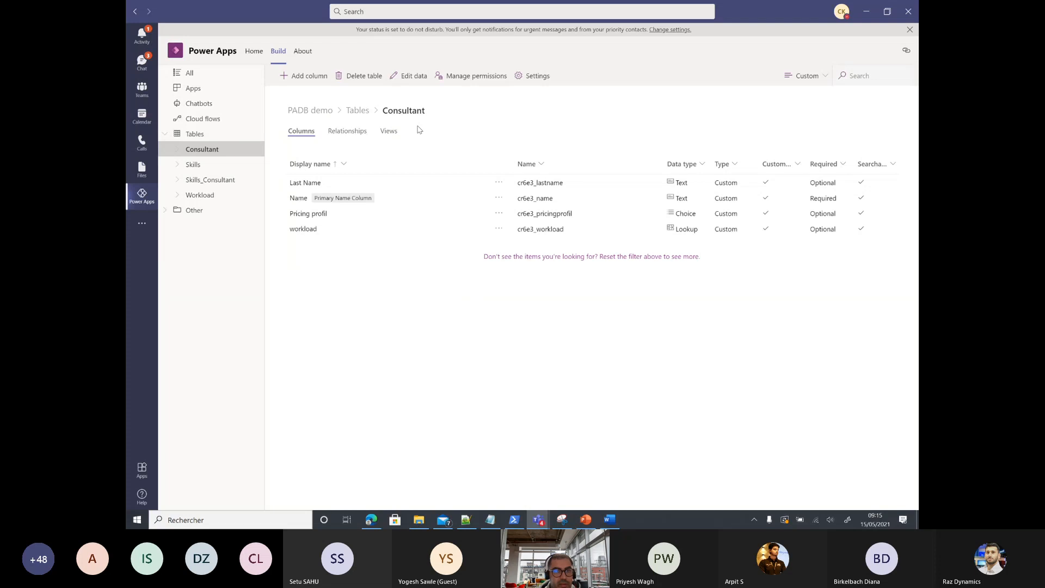
click(376, 75)
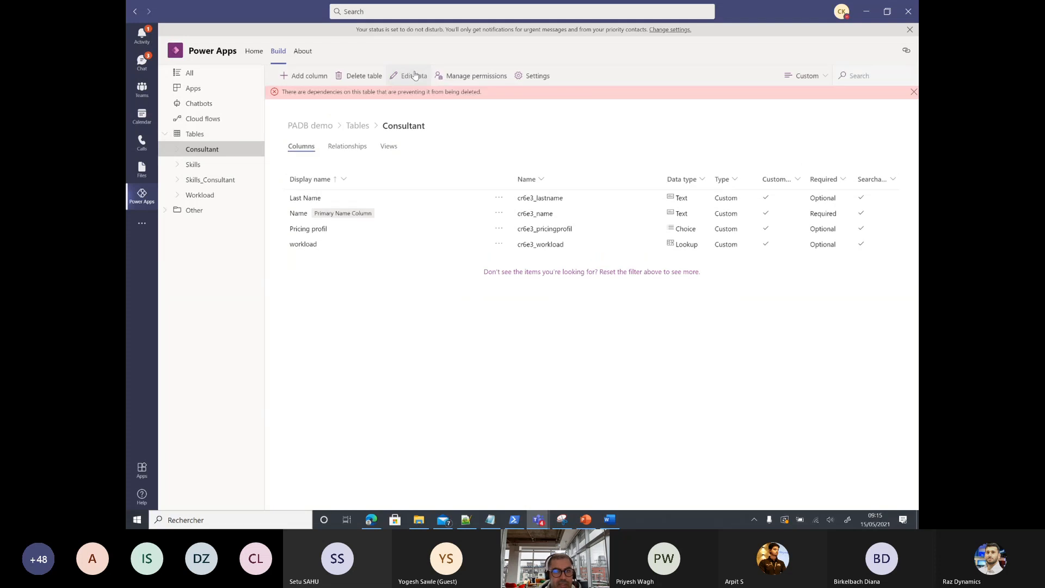
click(406, 76)
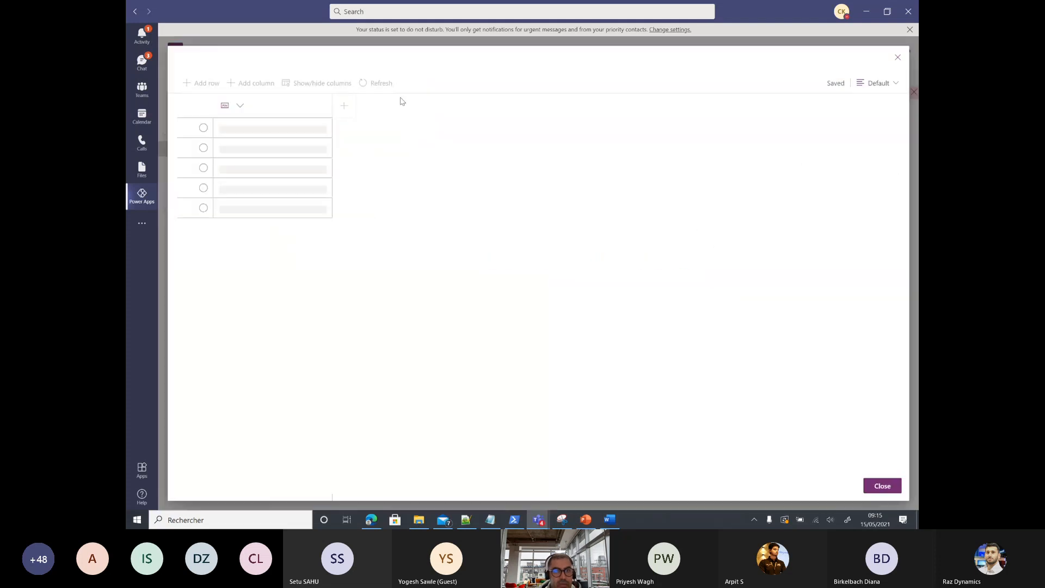
click(274, 128)
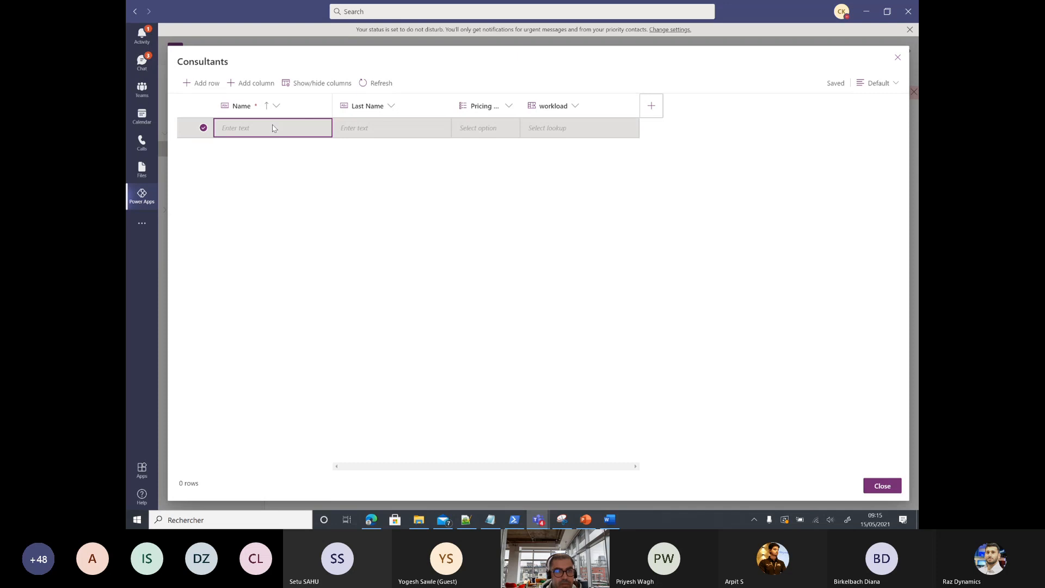
click(273, 130)
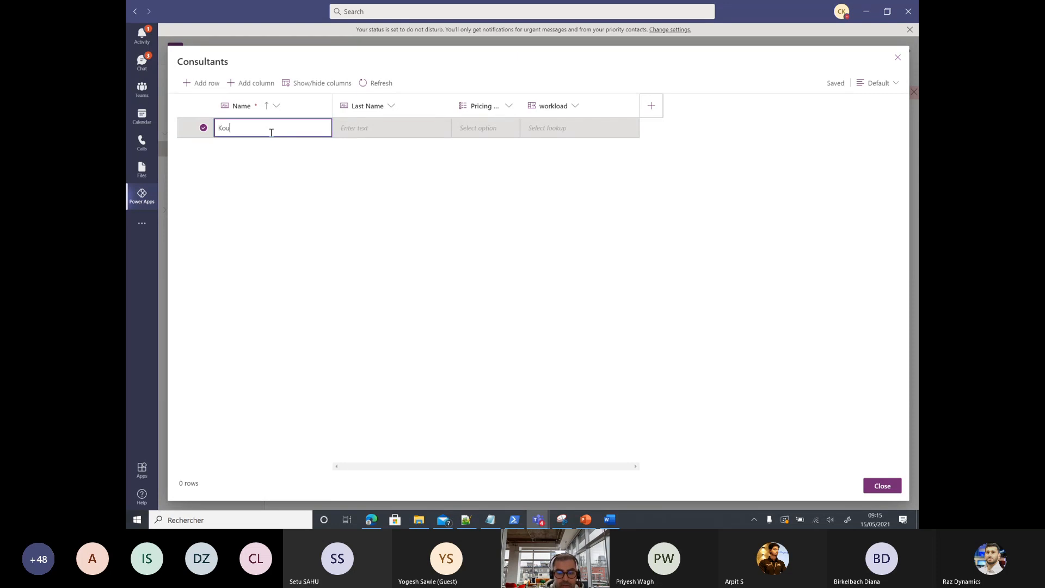
click(367, 129)
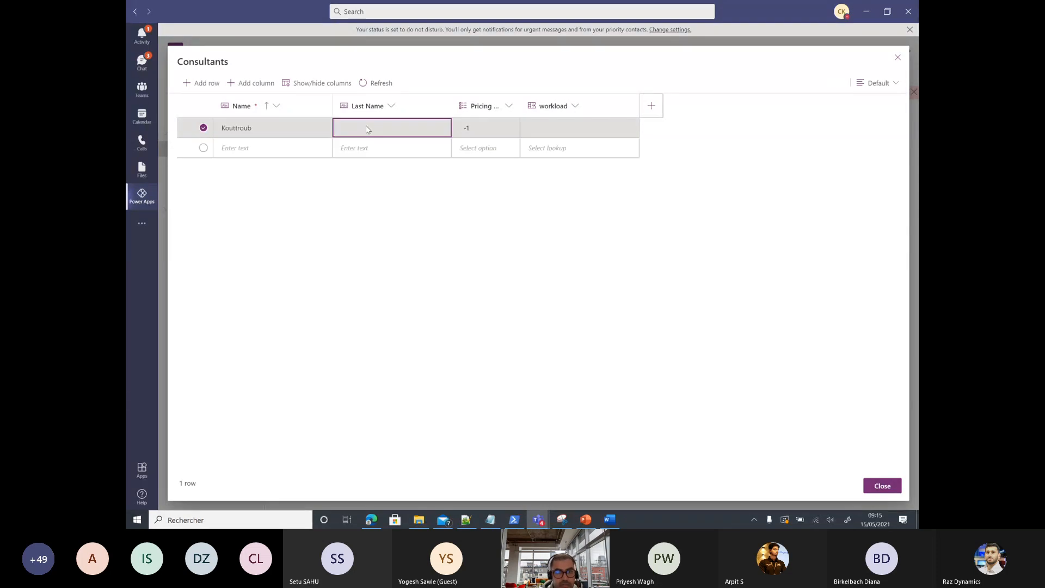
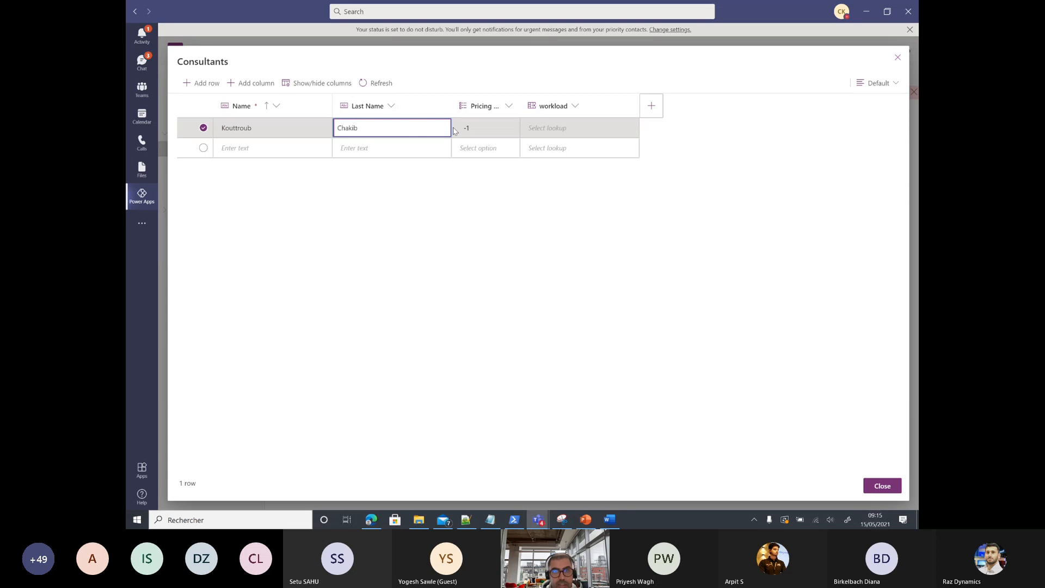
click(473, 133)
click(472, 133)
click(513, 129)
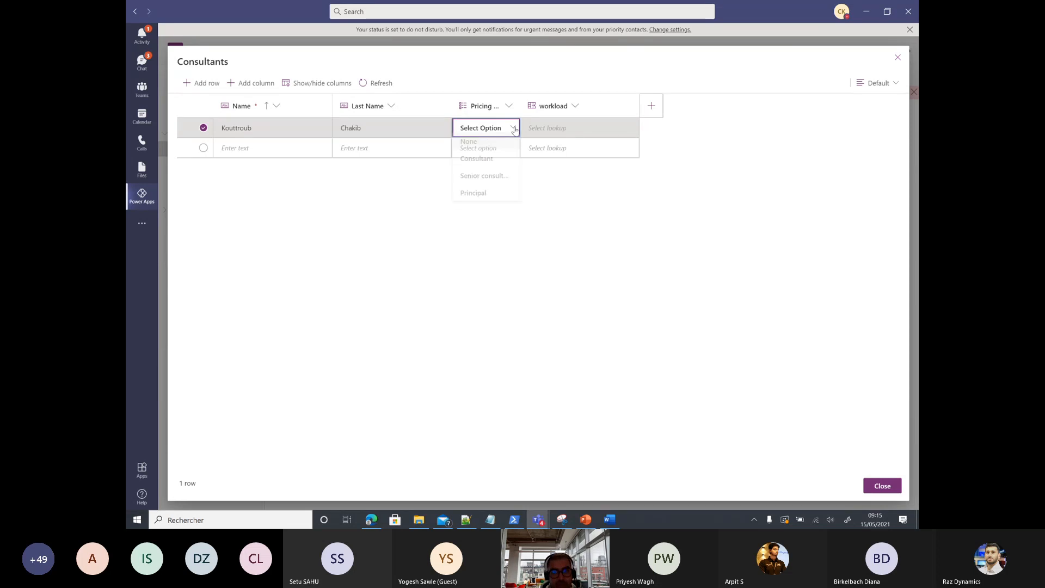
click(473, 197)
click(548, 128)
click(550, 131)
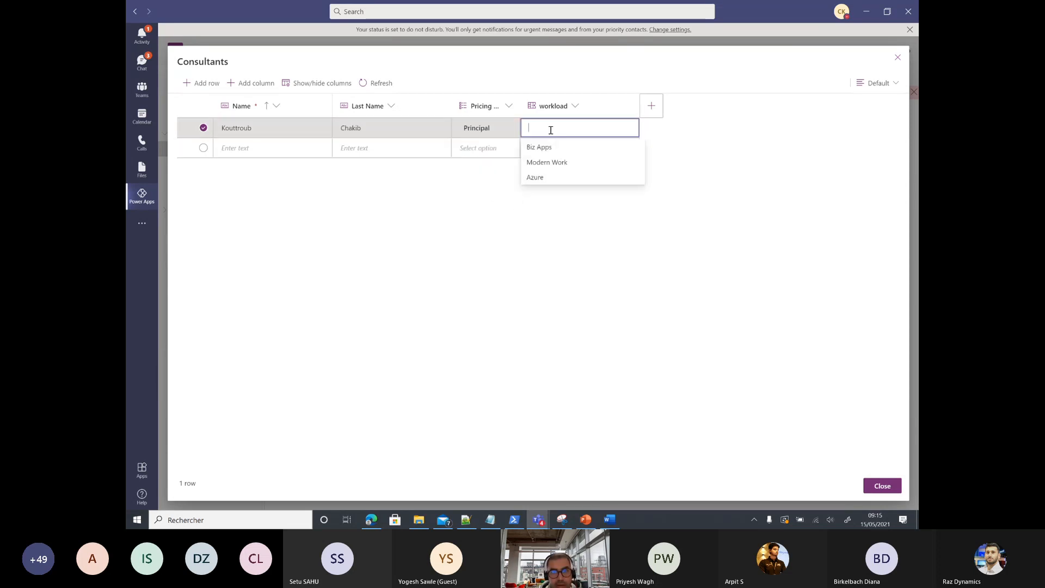
click(546, 148)
Step: Add a second consultant with Consultant pricing profile and Biz Apps workload, then close the grid
click(253, 151)
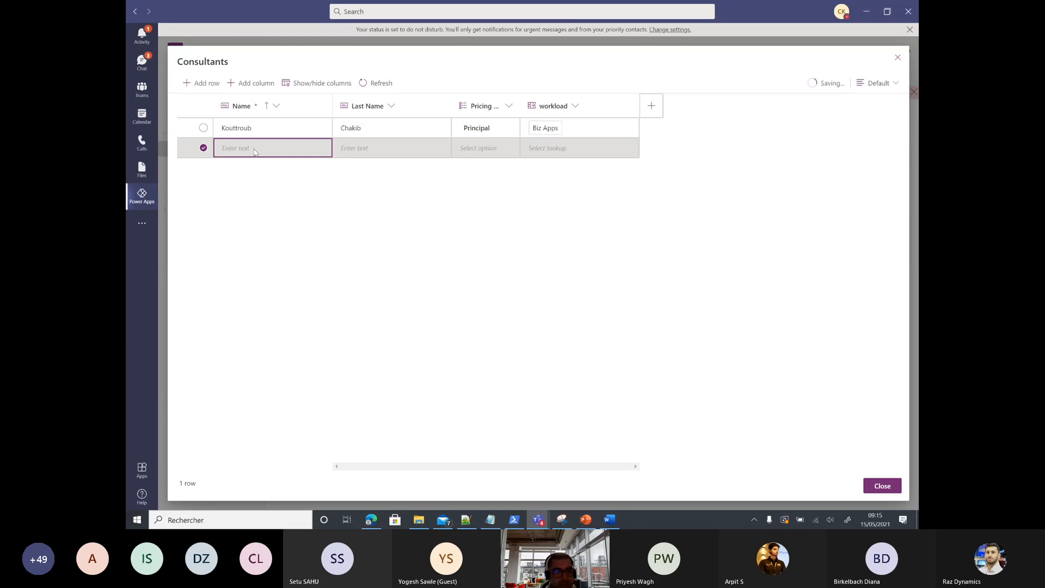
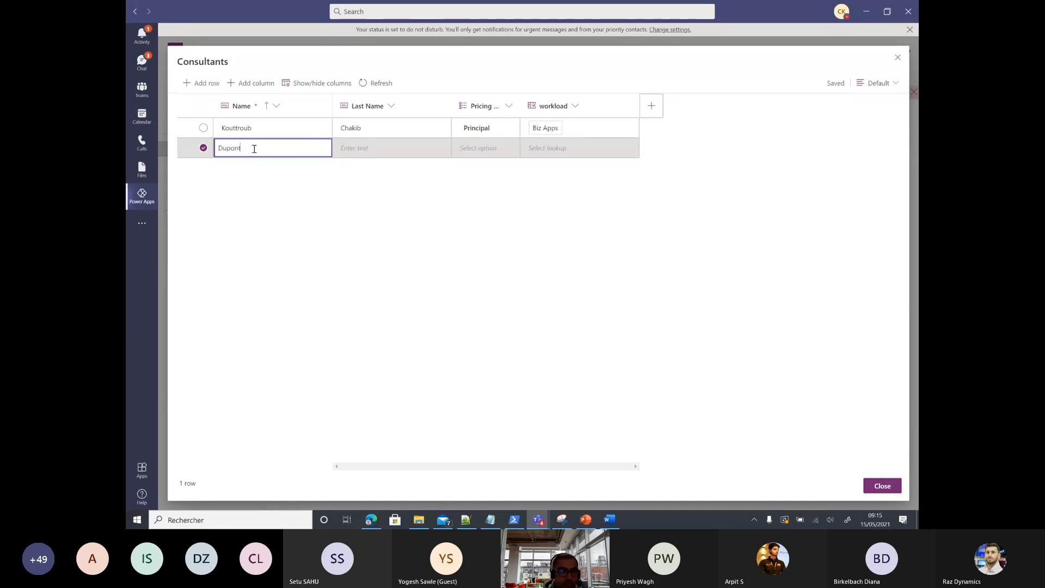
click(378, 147)
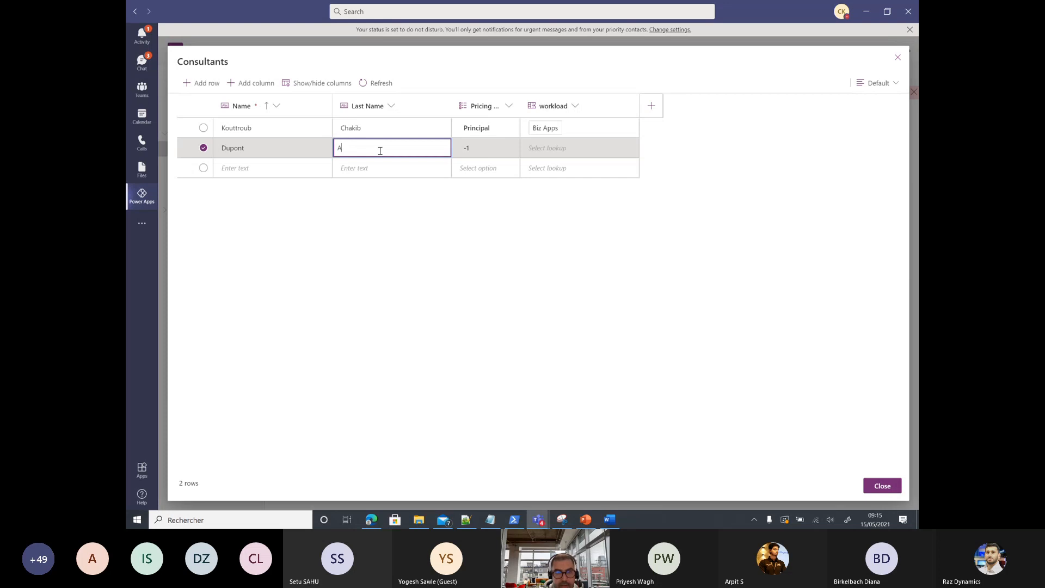
click(480, 153)
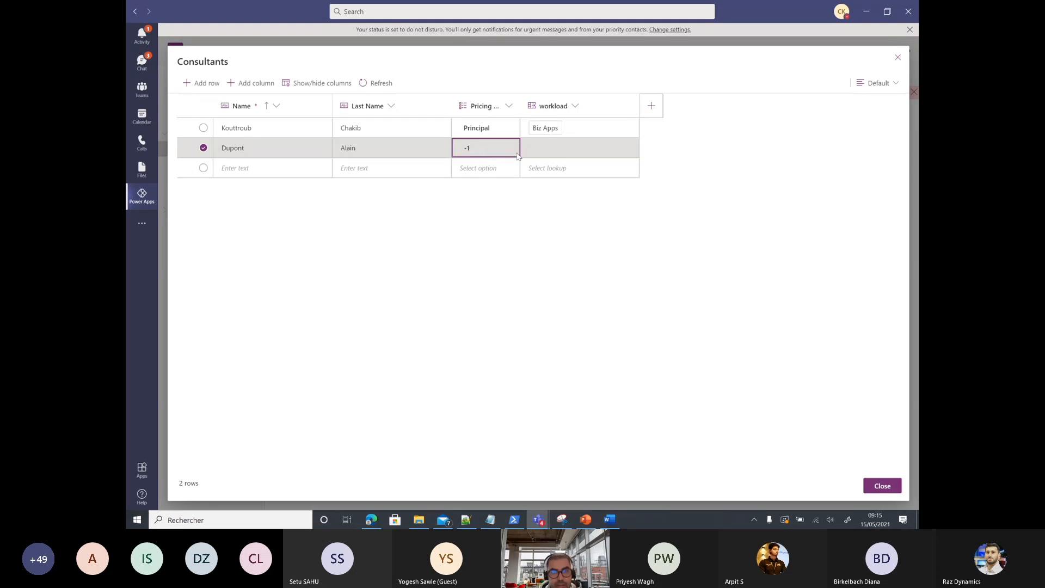
click(480, 152)
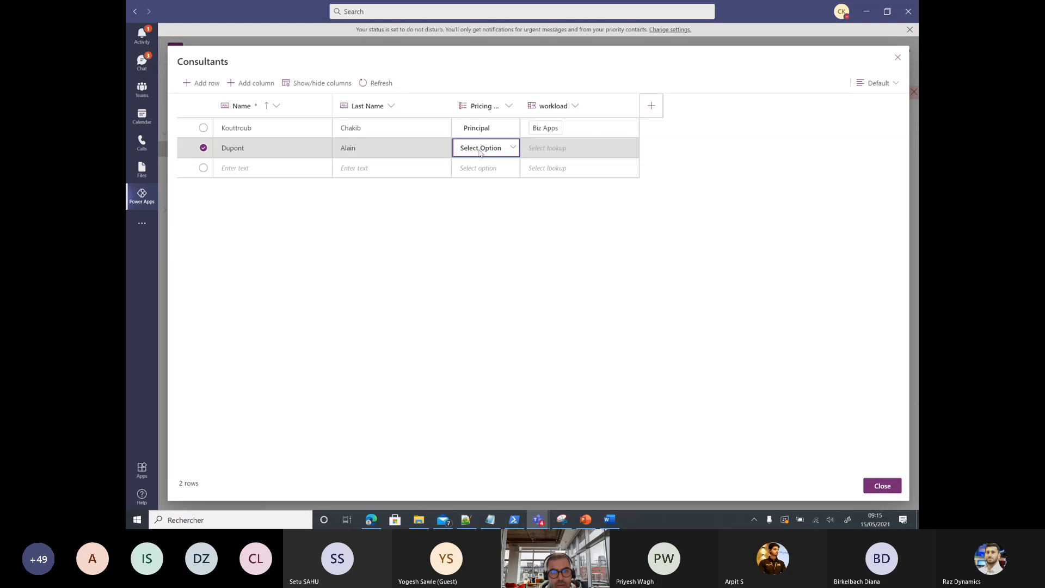
click(512, 148)
click(476, 183)
click(554, 146)
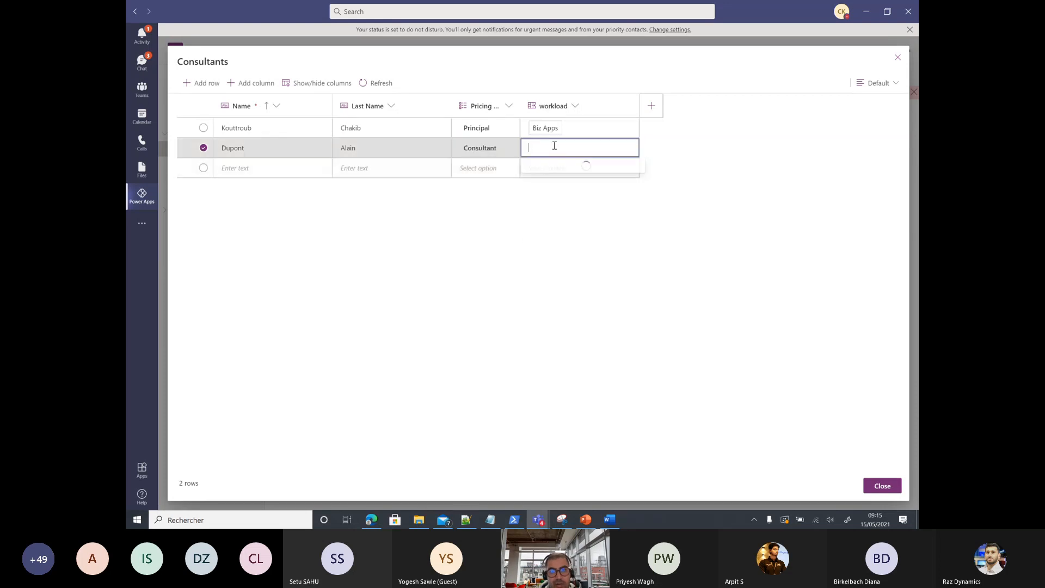
click(549, 170)
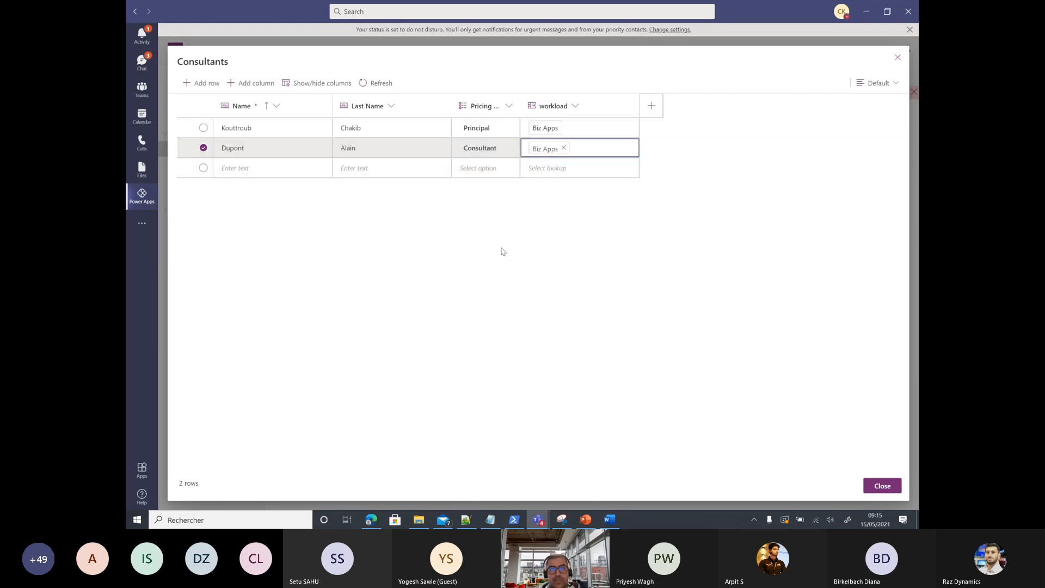
click(880, 486)
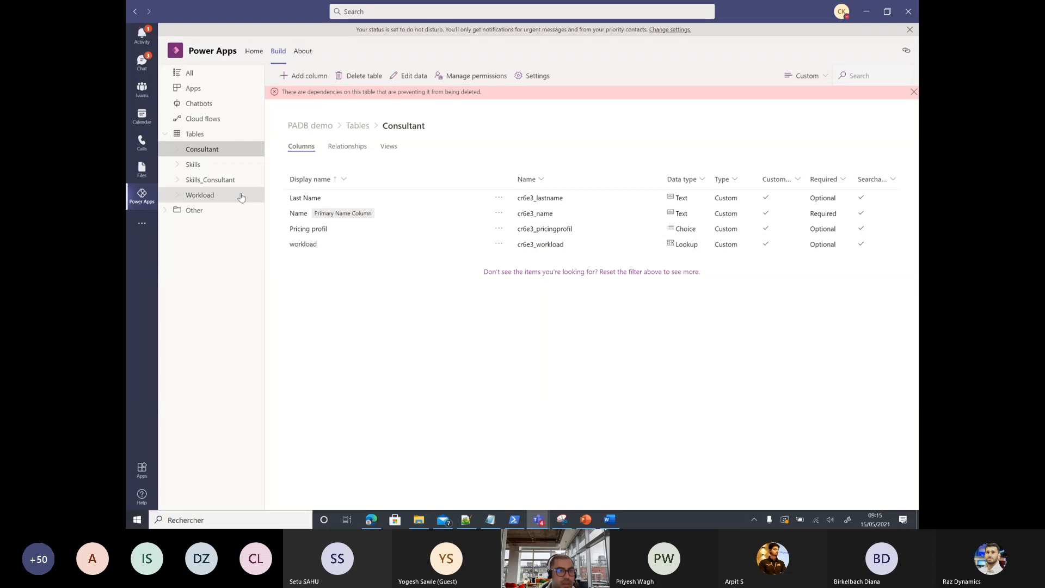
Step: Add Skills_Consultant row 01 linking the first consultant to the Power apps skill
click(223, 179)
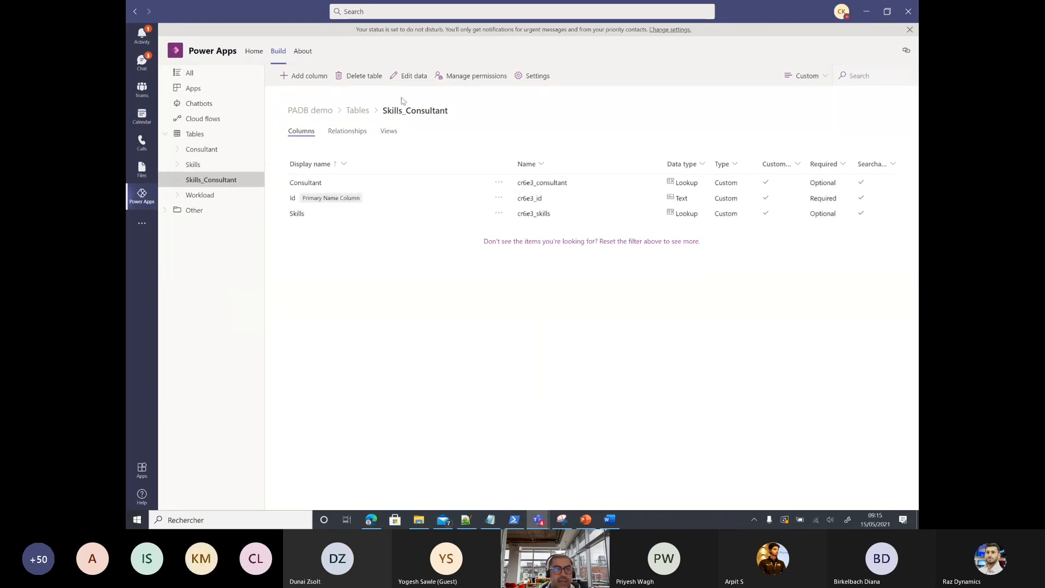
click(409, 78)
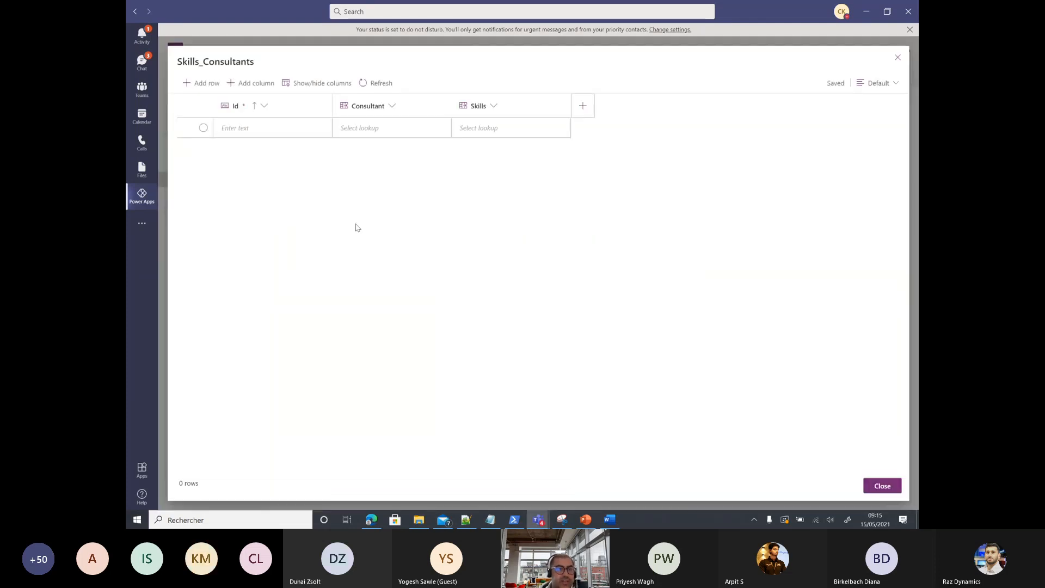
click(276, 131)
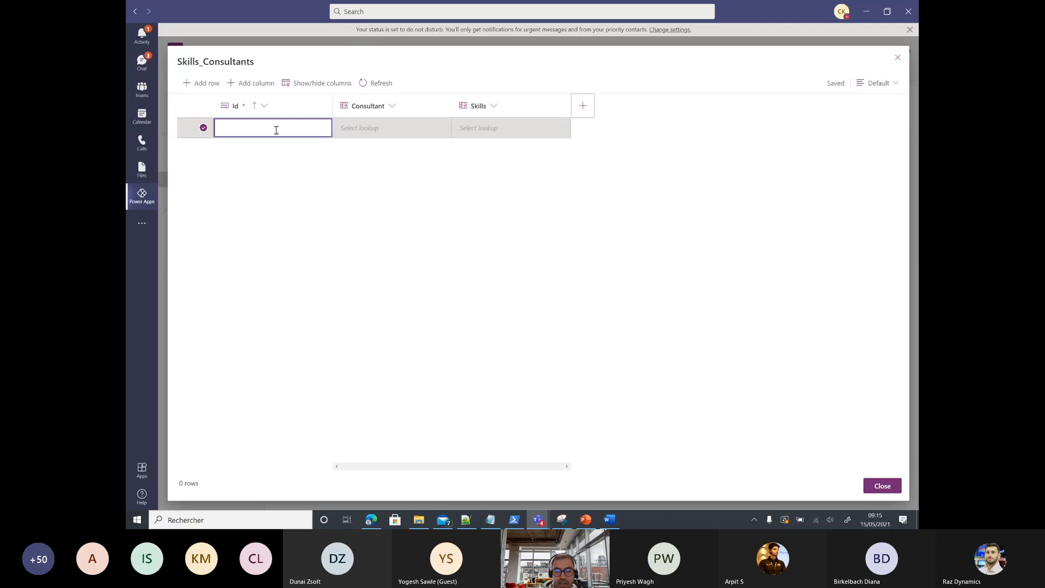
text(01)
click(402, 136)
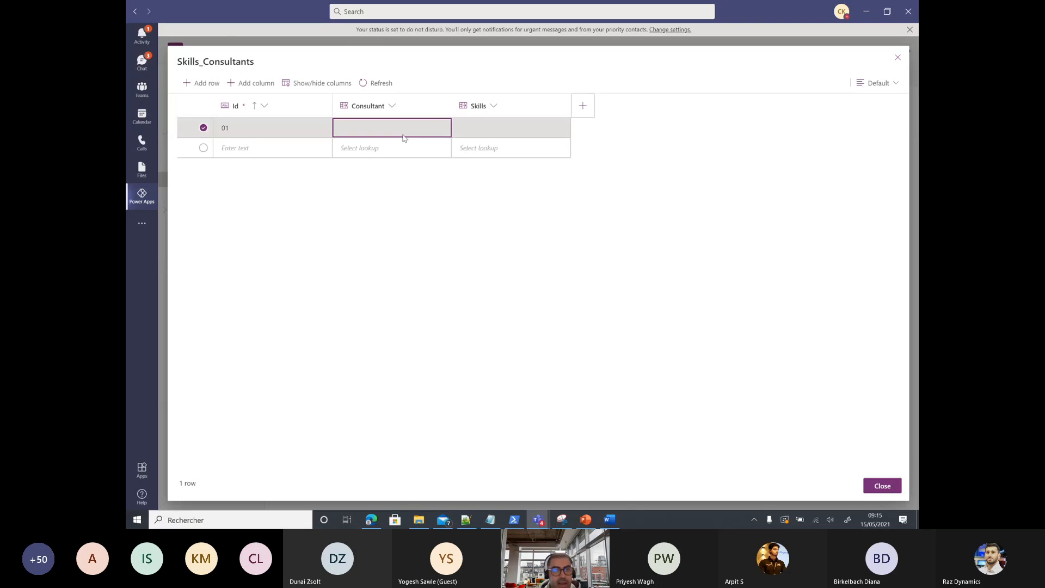
click(401, 127)
click(368, 149)
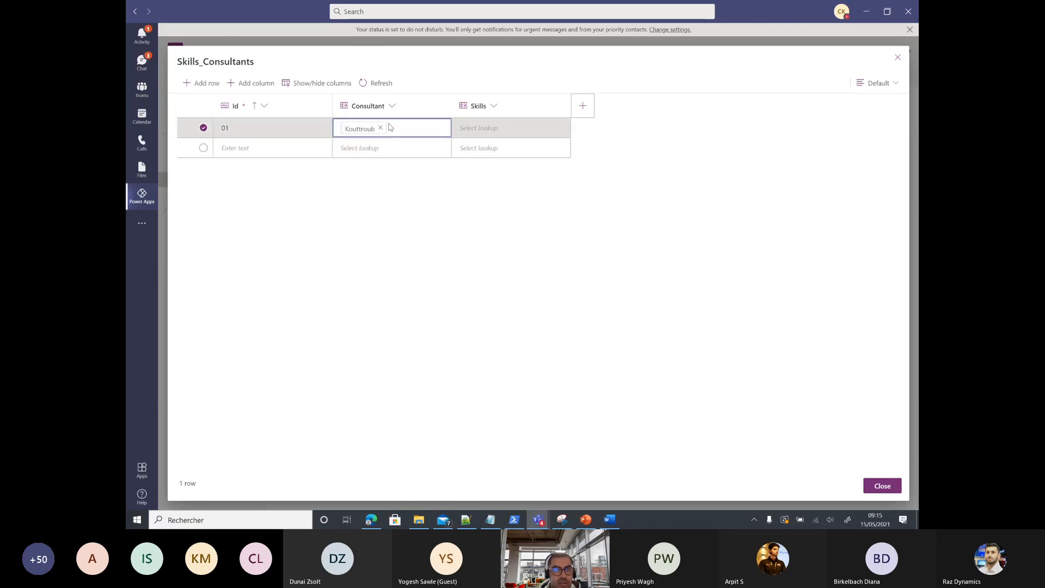
click(531, 135)
click(528, 134)
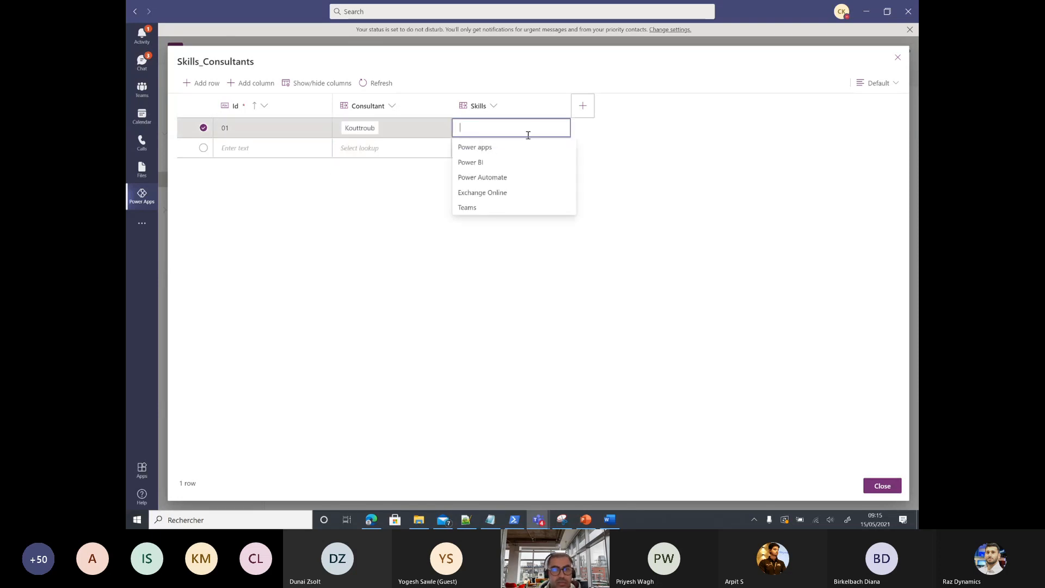
click(475, 147)
click(271, 149)
Step: Add row 02 linking the second consultant to the Power apps skill
click(271, 150)
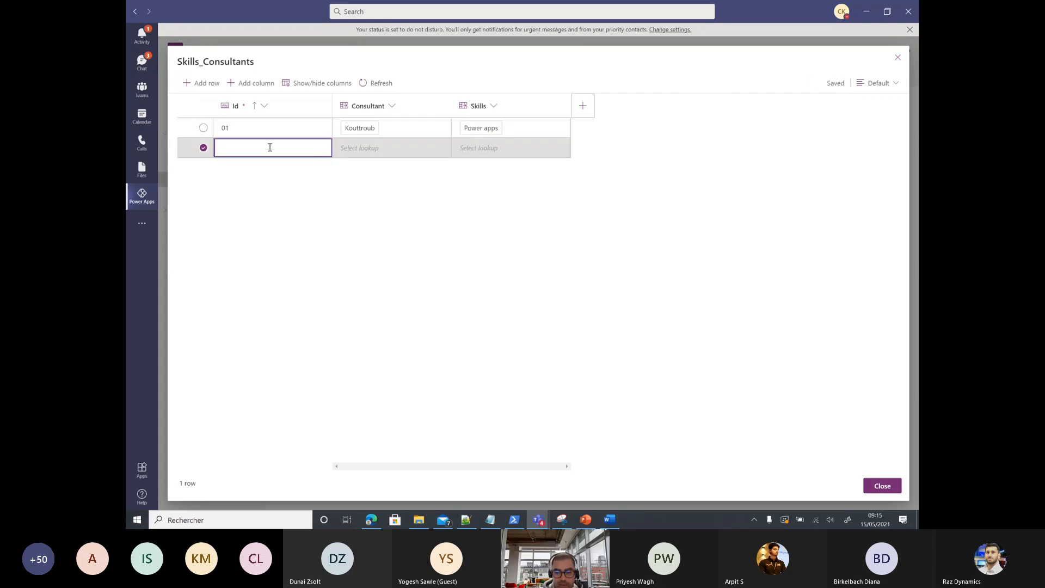
text(02)
click(389, 153)
click(389, 154)
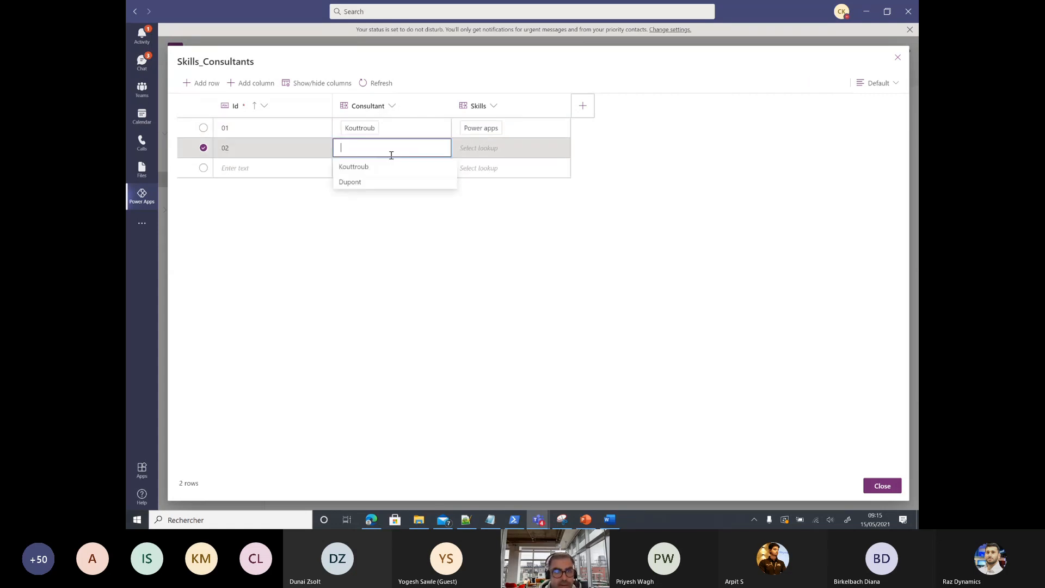
click(358, 186)
click(491, 145)
click(491, 144)
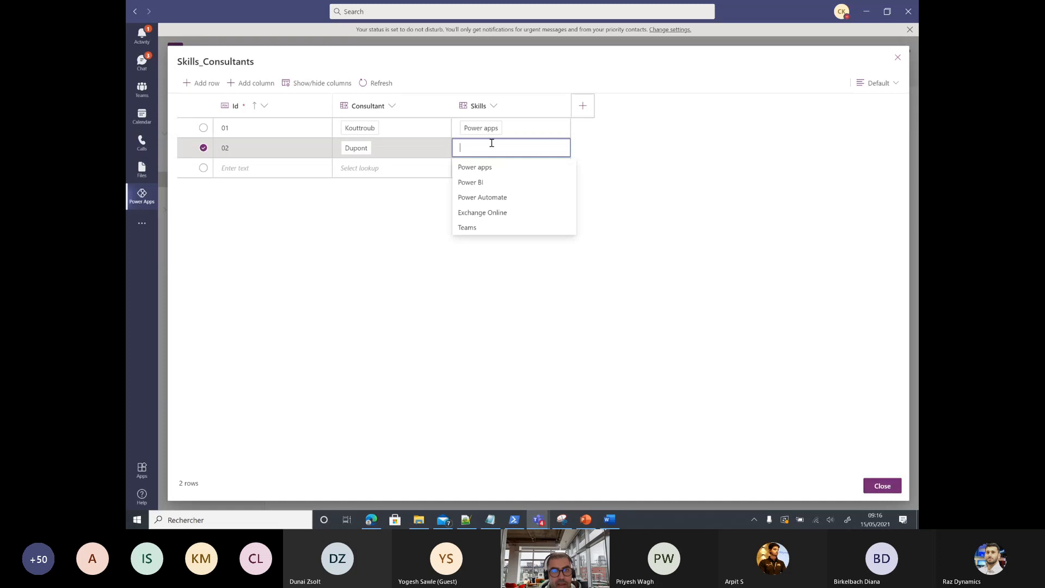
click(474, 166)
Step: Add row 03 linking the first consultant to Power Automate, then close to save
click(232, 168)
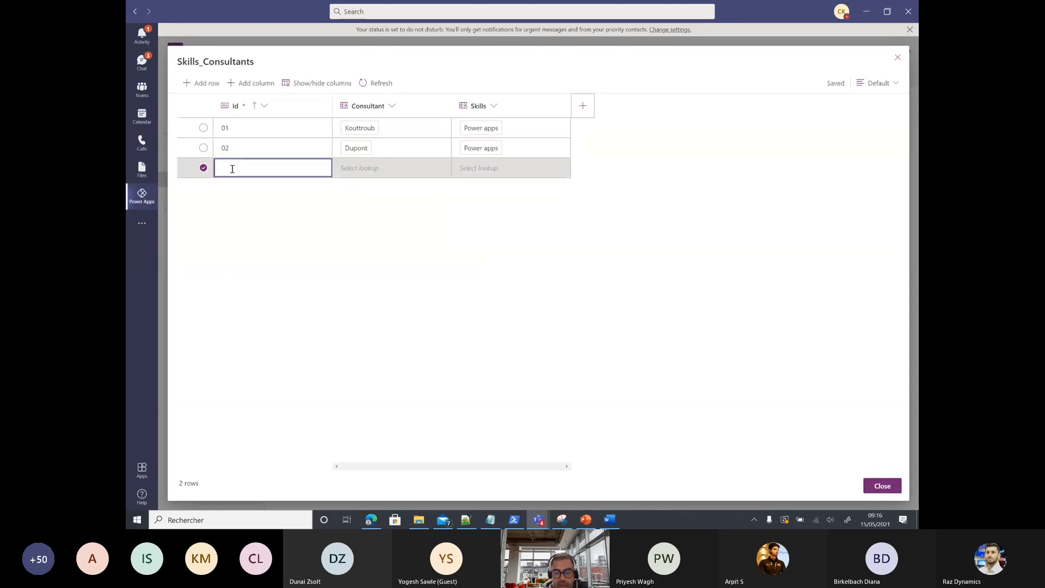
text(03)
click(362, 170)
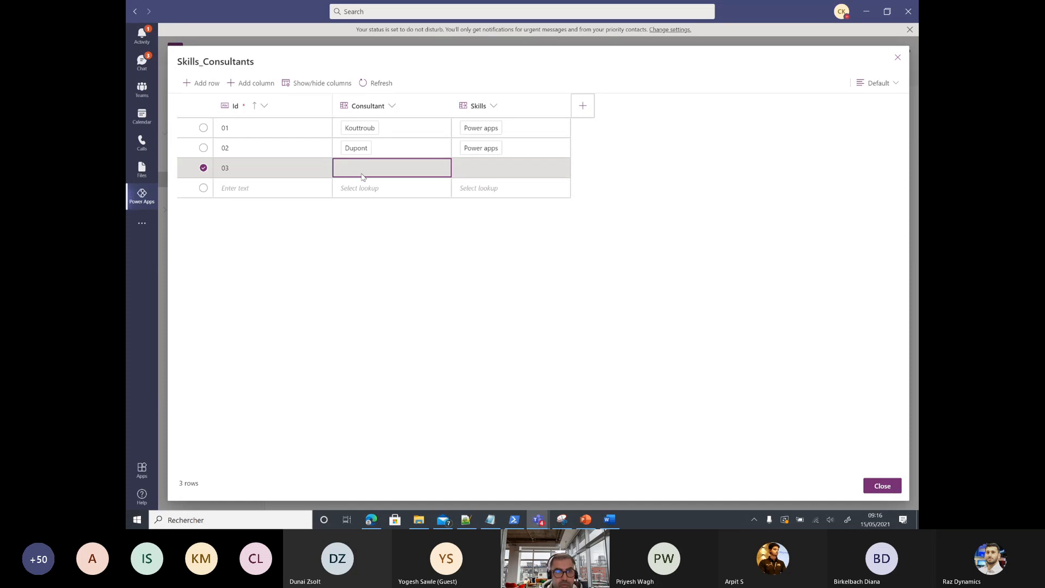
click(351, 184)
click(478, 168)
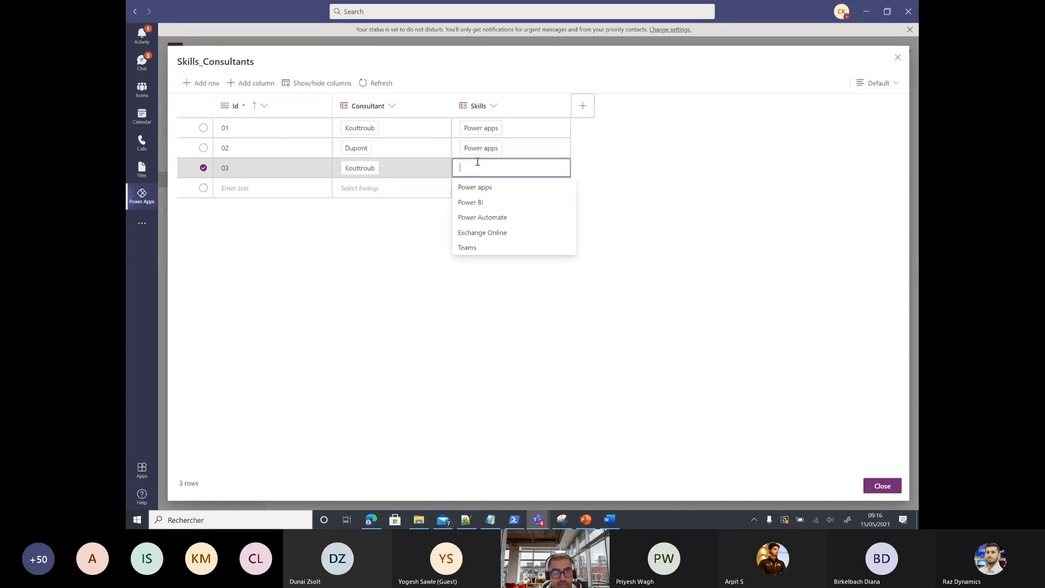
click(481, 219)
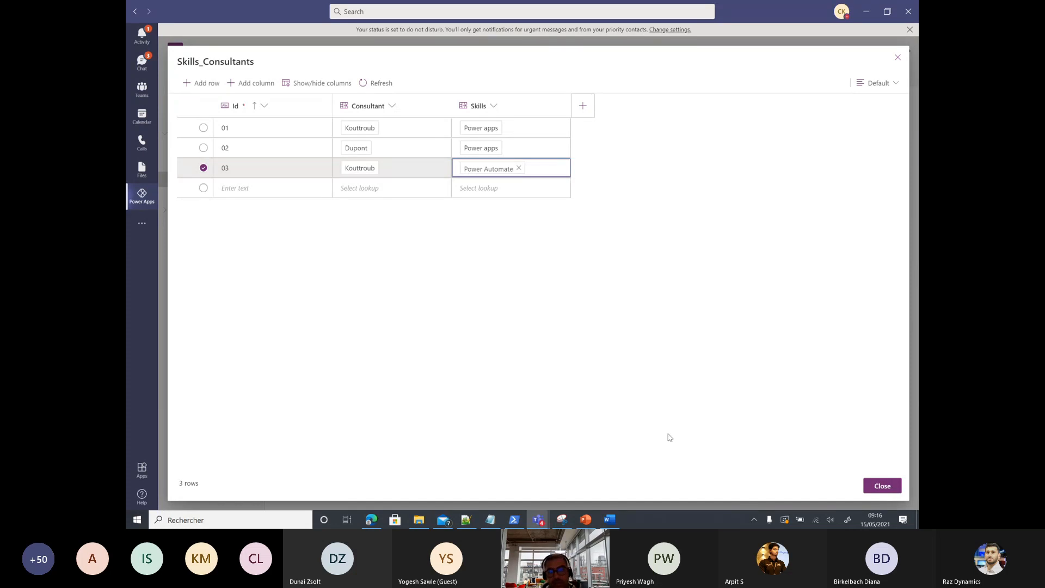
click(884, 485)
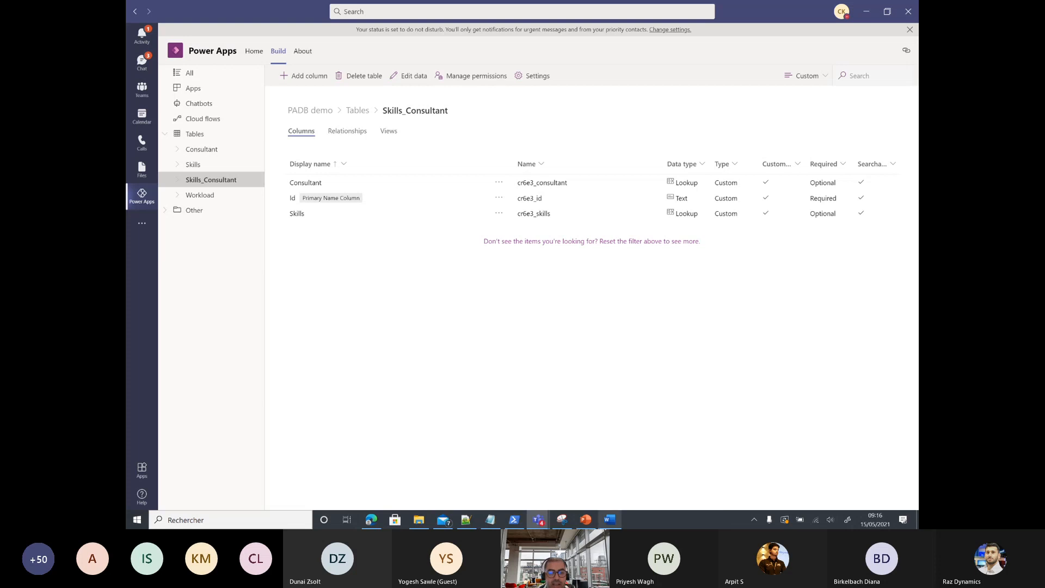
Step: Minimize the presentation and start a new chatbot from the Chatbots list
click(585, 524)
click(584, 523)
click(584, 524)
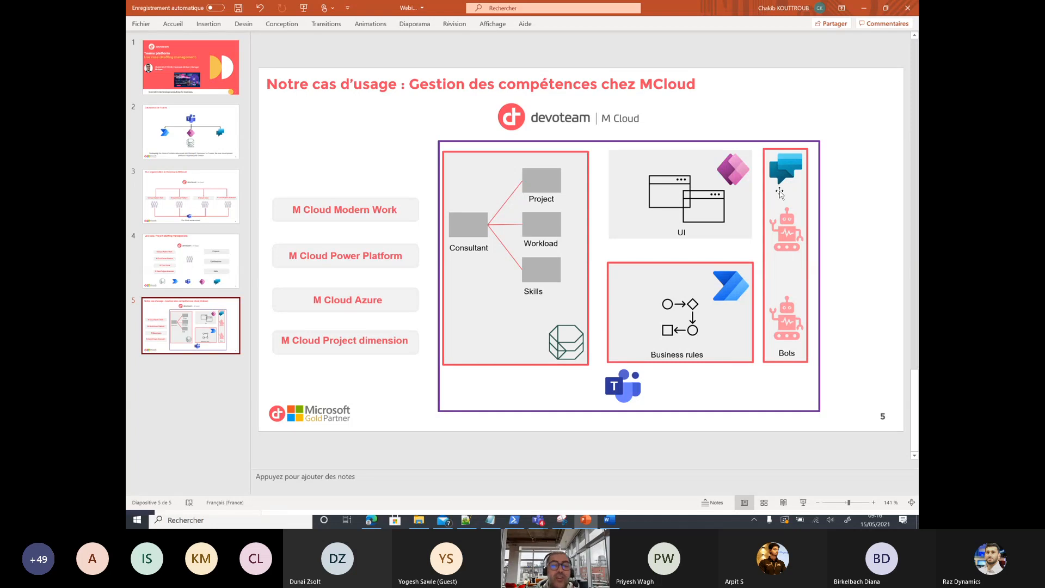
click(864, 8)
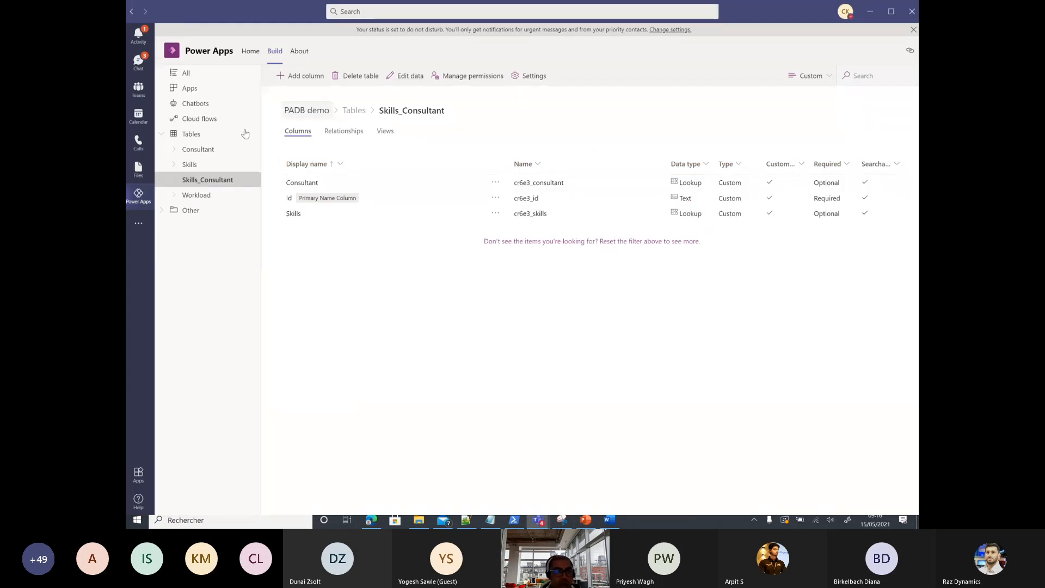
click(196, 104)
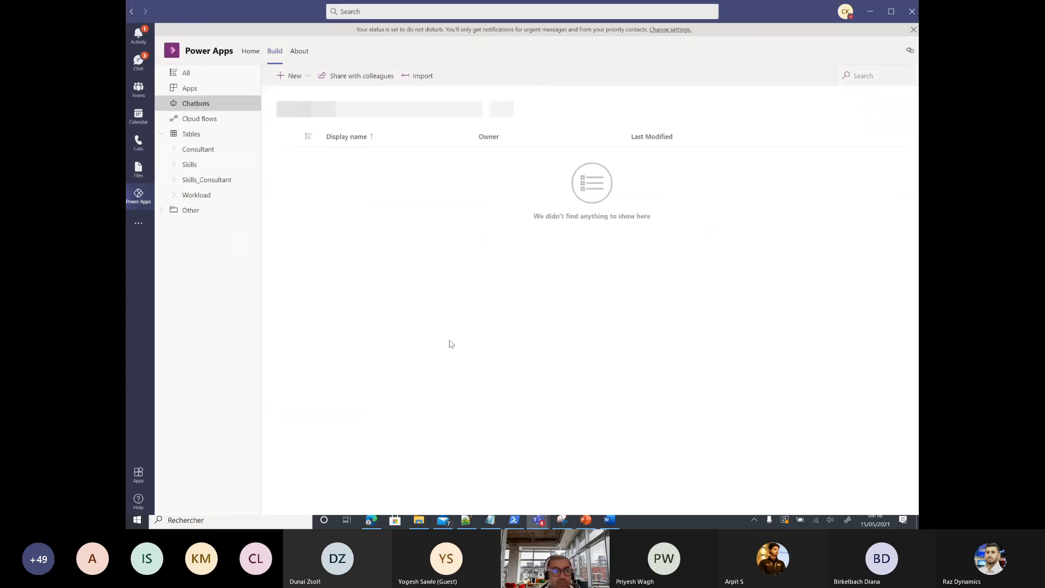
click(302, 76)
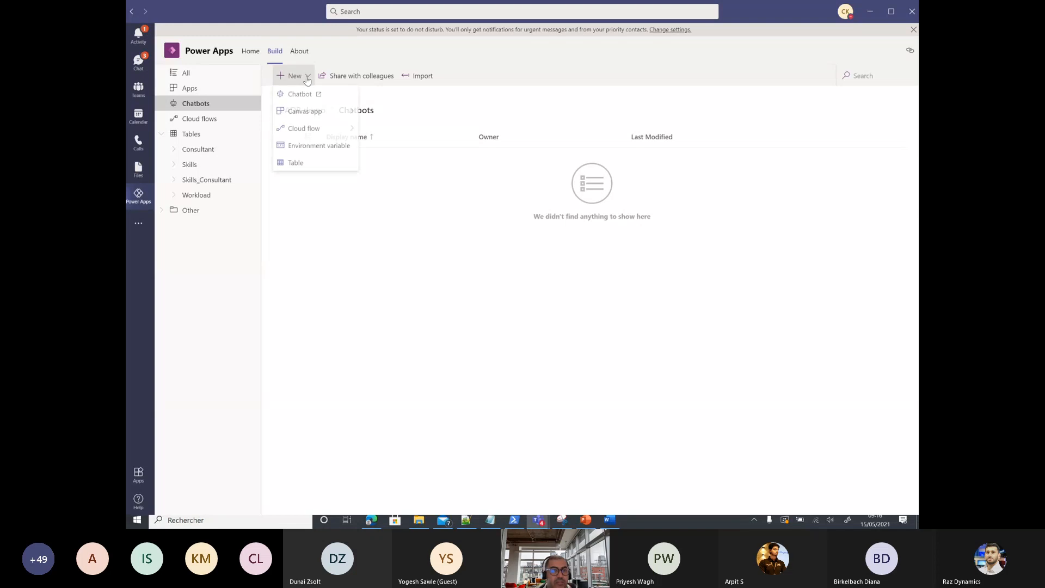
click(455, 241)
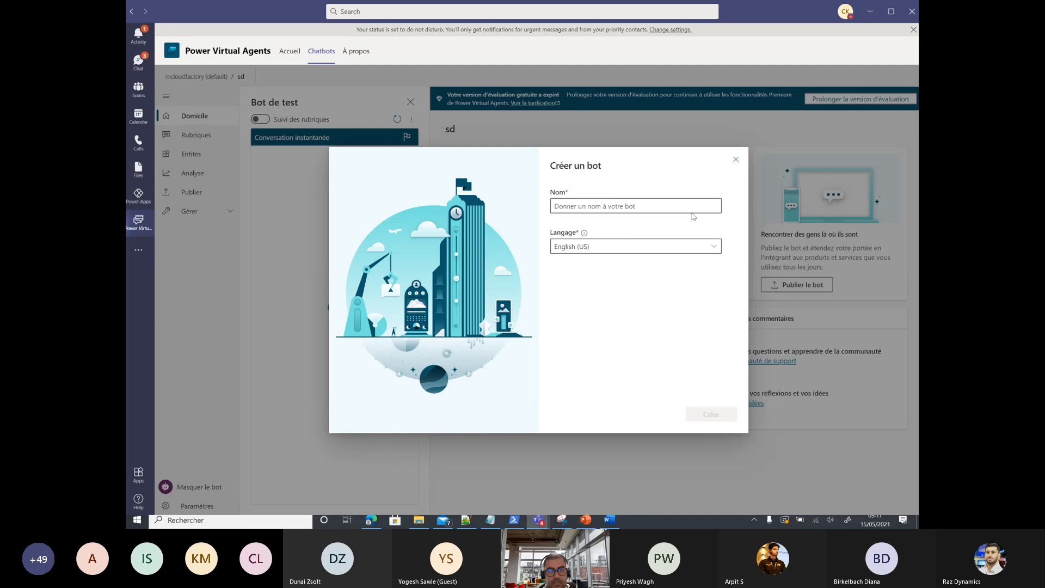
Step: Create a bot named Alpha Sales Assistant with English (US) as its language
click(677, 206)
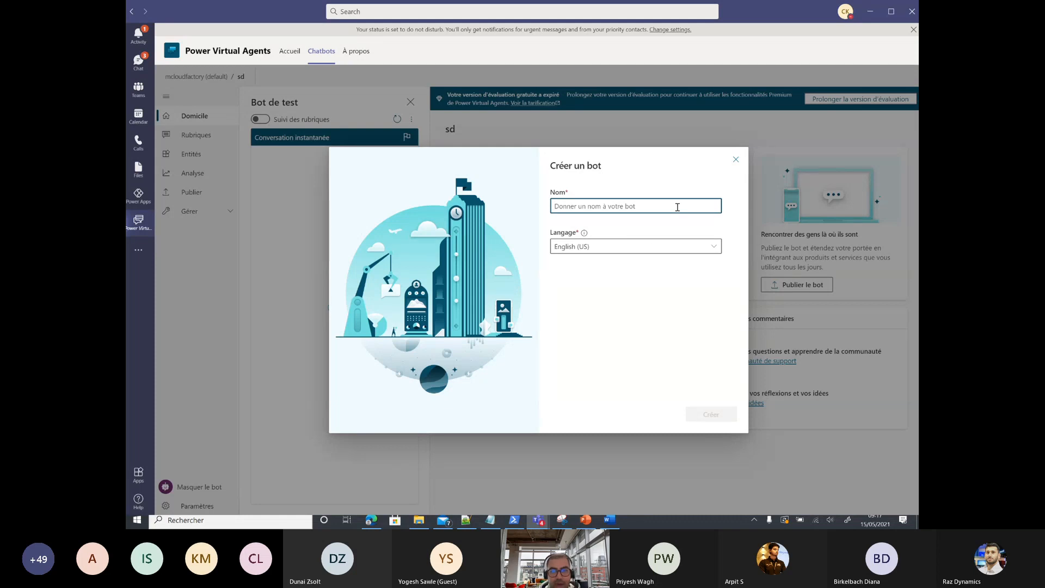
text(Alpha)
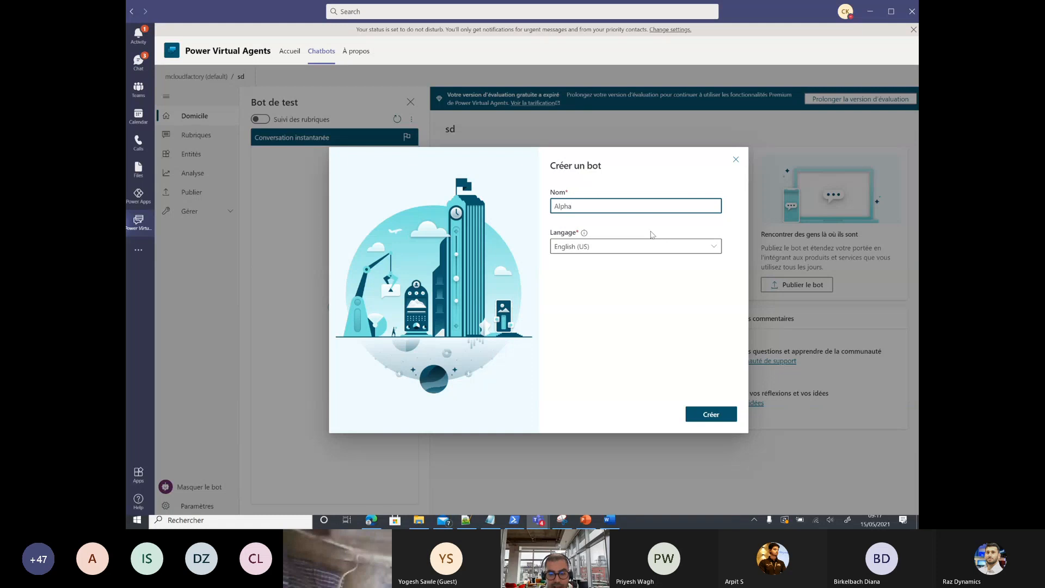
text( Sales Assistant)
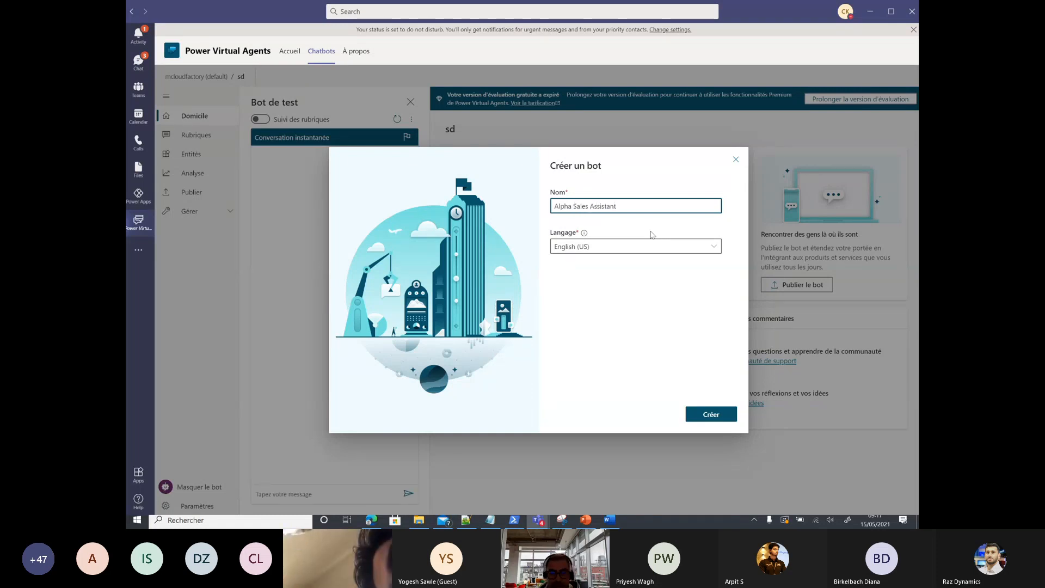
click(623, 245)
click(653, 238)
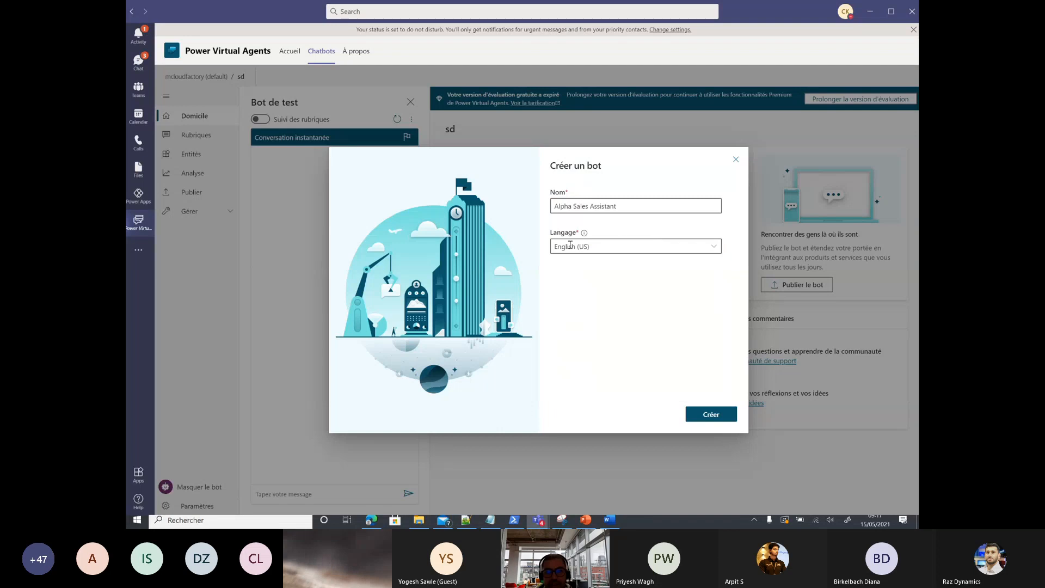
click(708, 414)
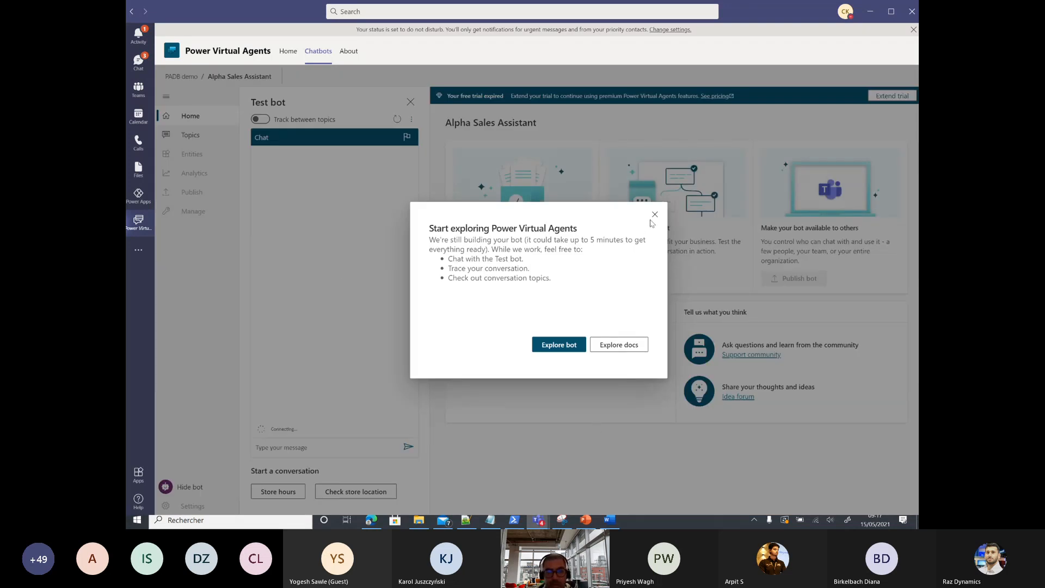
Step: Dismiss the getting-started and Composer notices and go to the bot's topic list
click(654, 215)
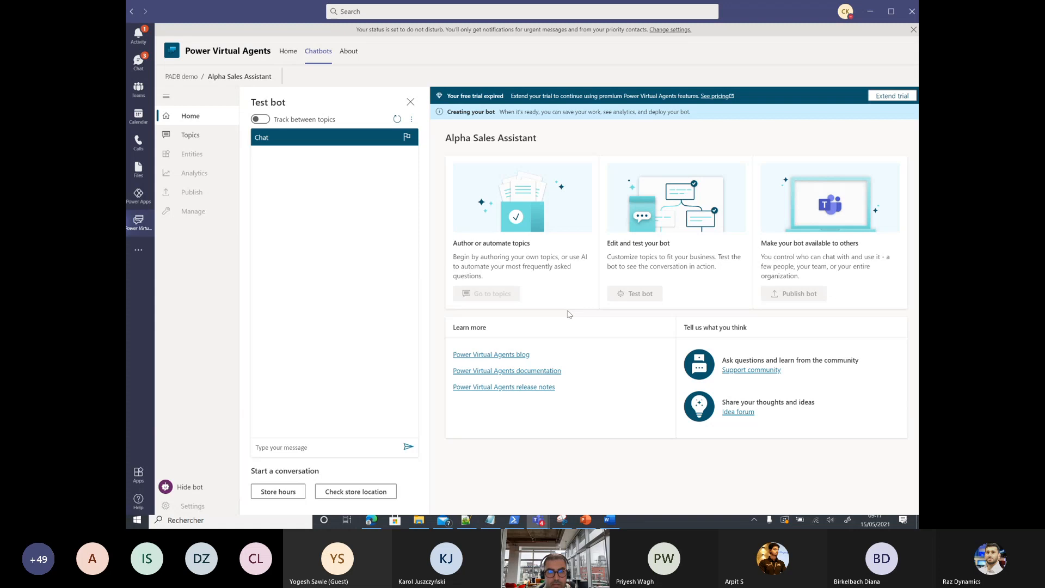
click(178, 137)
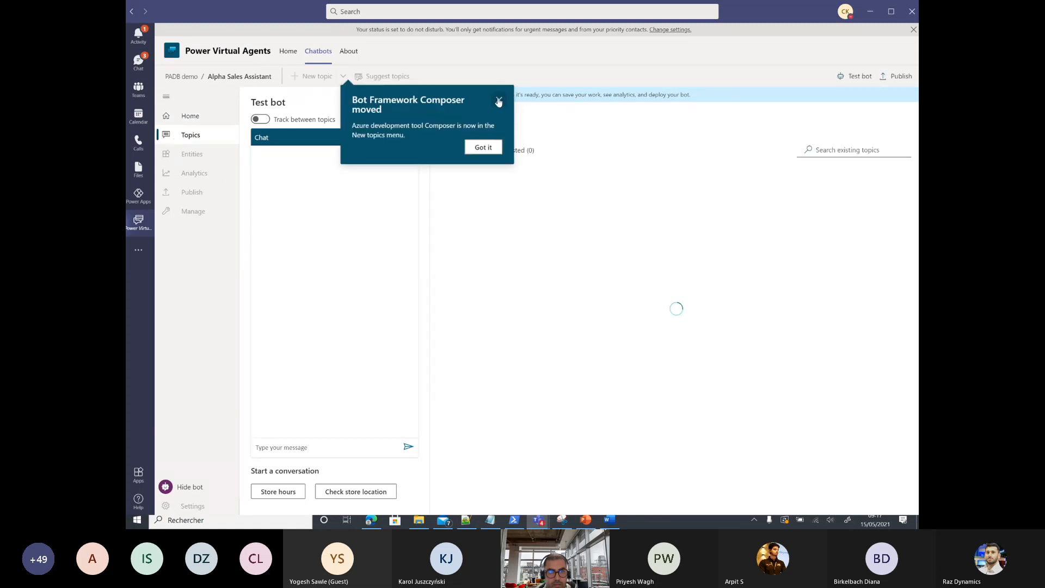
click(498, 100)
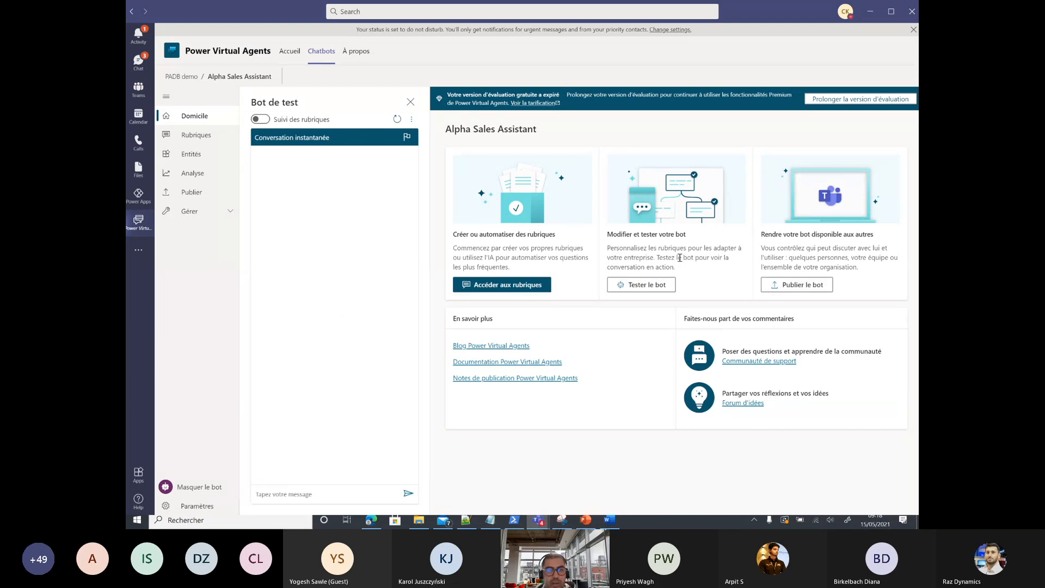
click(520, 287)
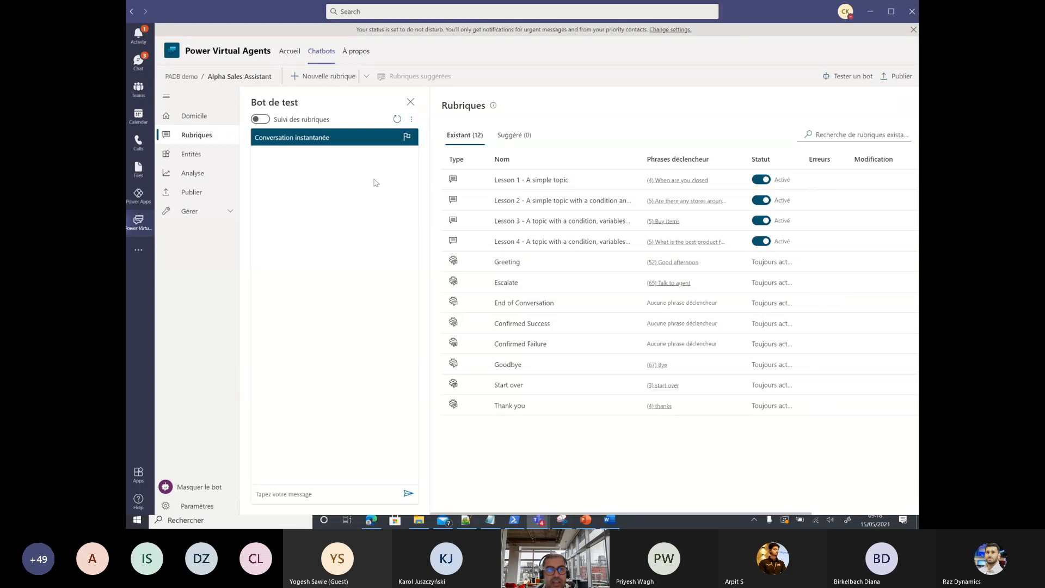
Step: Create a new topic named Skills with the trigger phrase 'I am looking for a consultant'
click(324, 76)
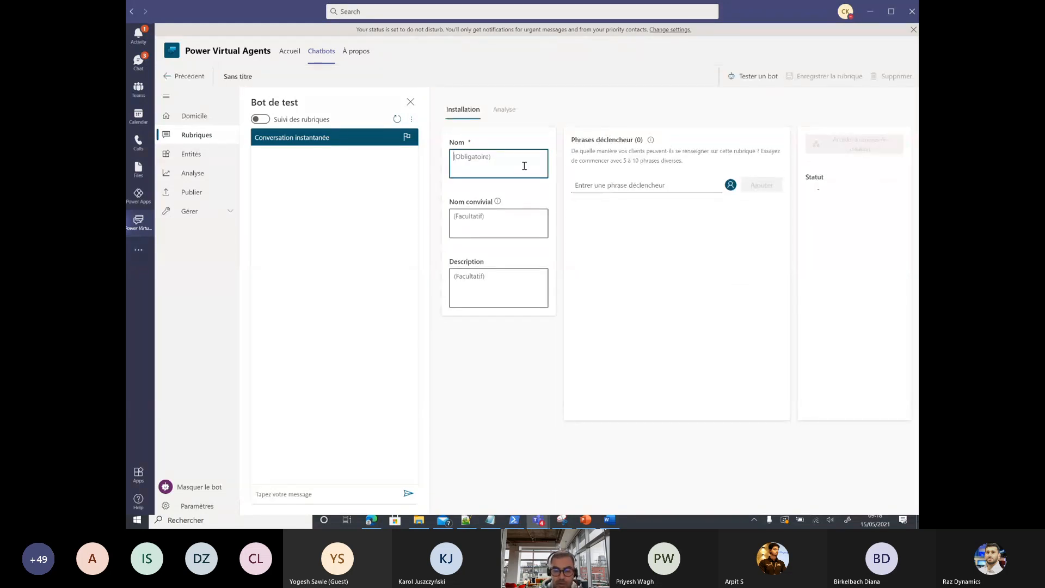
text(Skills)
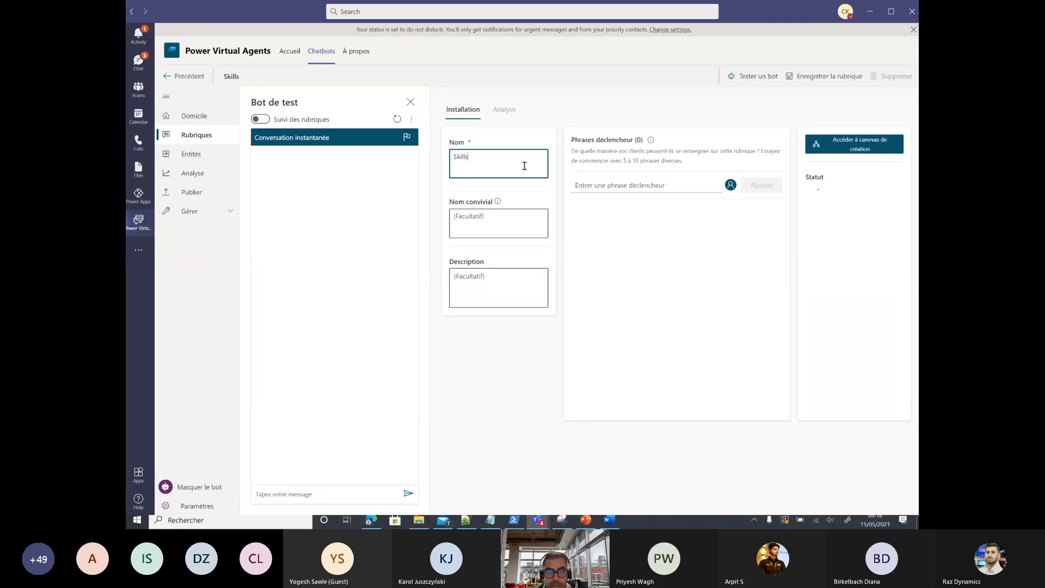
click(665, 185)
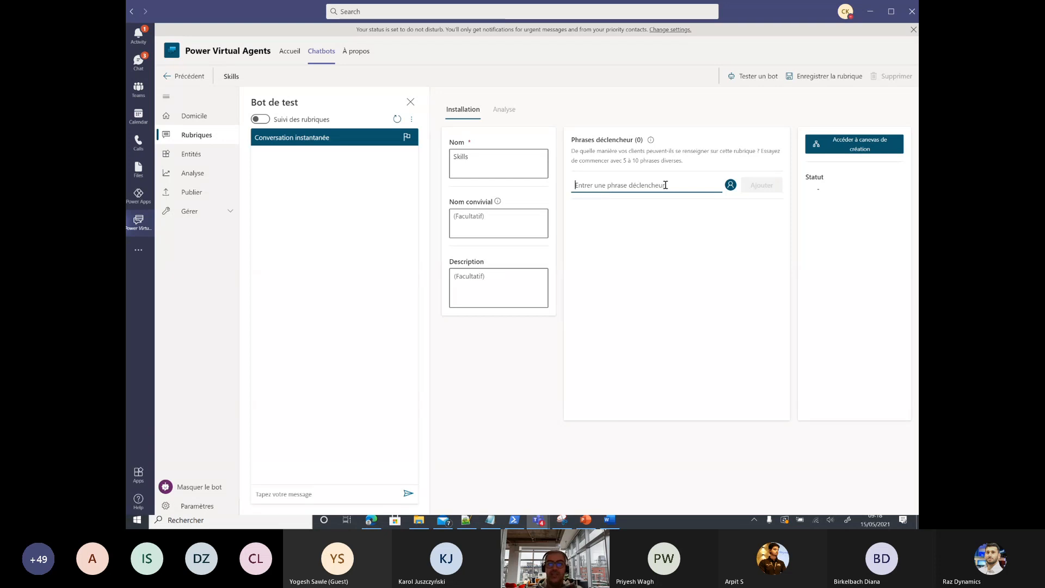
text(I am )
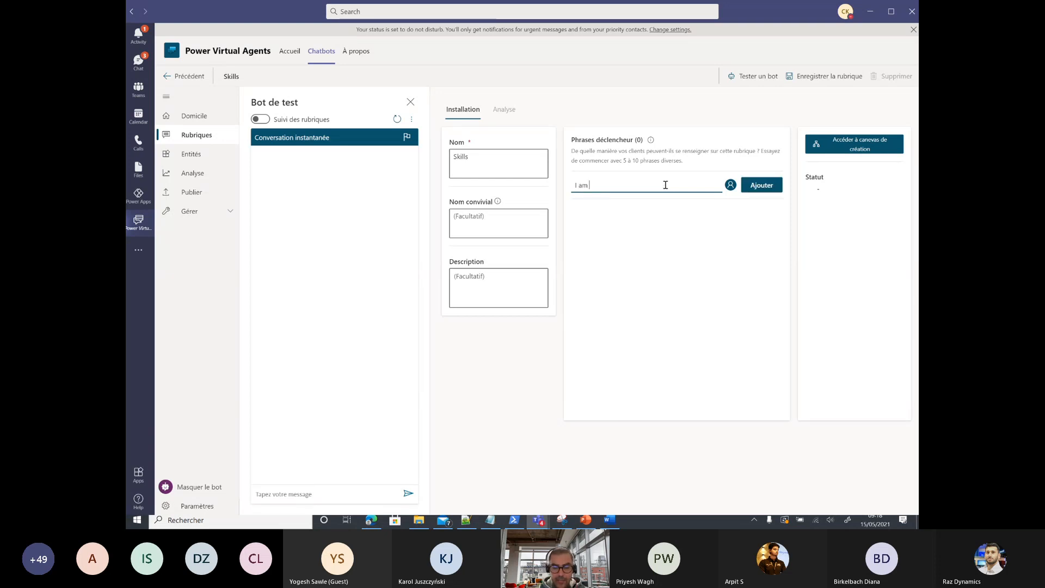
text(looking for)
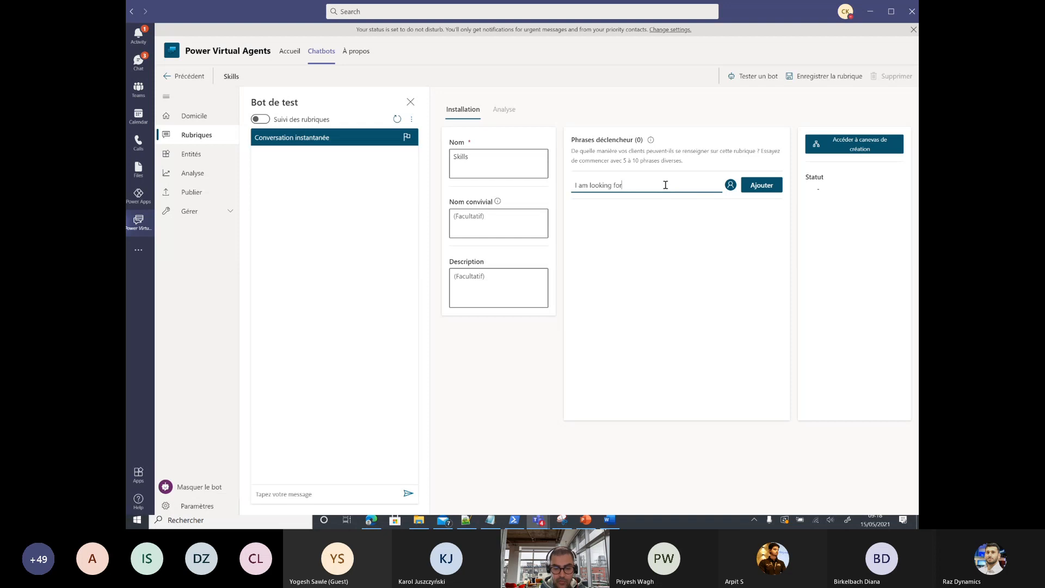
text( a consultant)
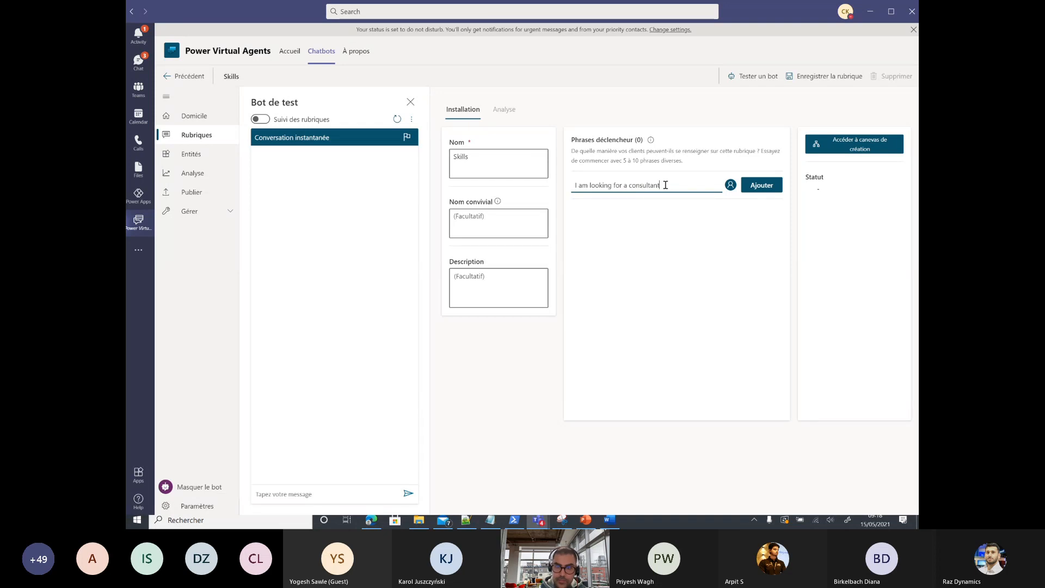
key(Return)
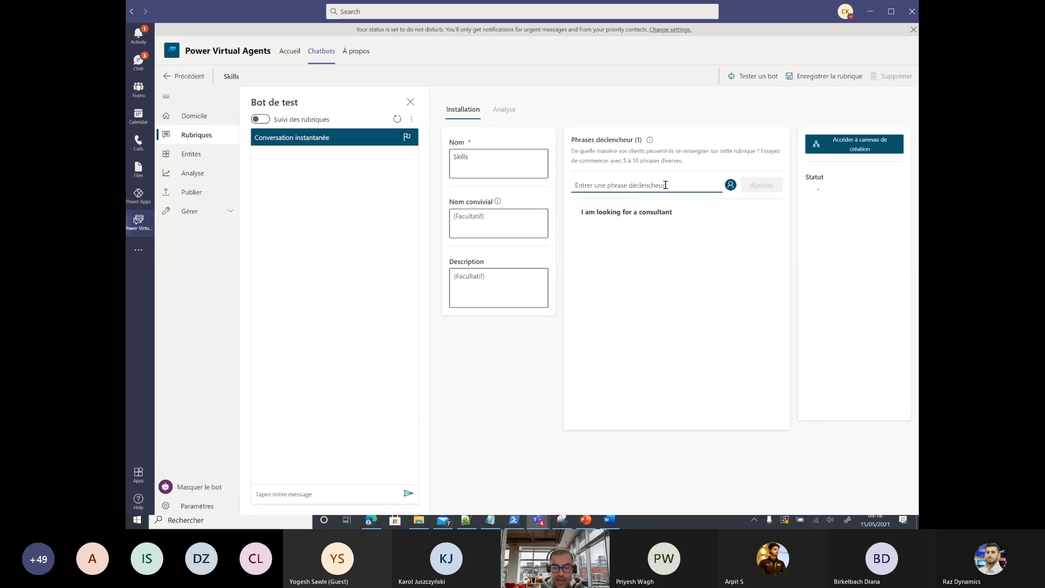
Step: Add triggers 'I have a customer request', 'I need a ressource for my project' and 'I have a staffing request'
text(I have )
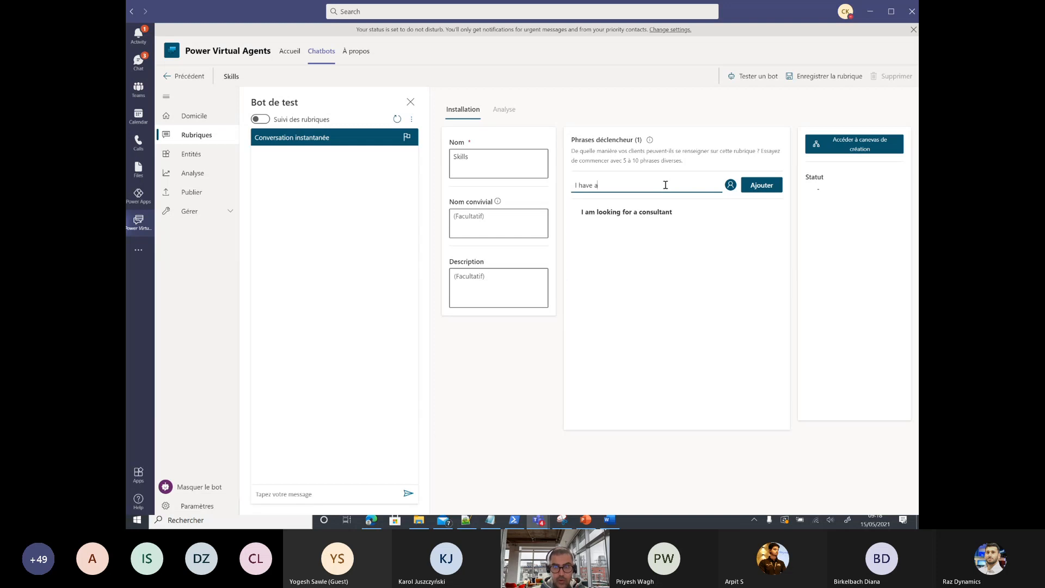
text(a customer request)
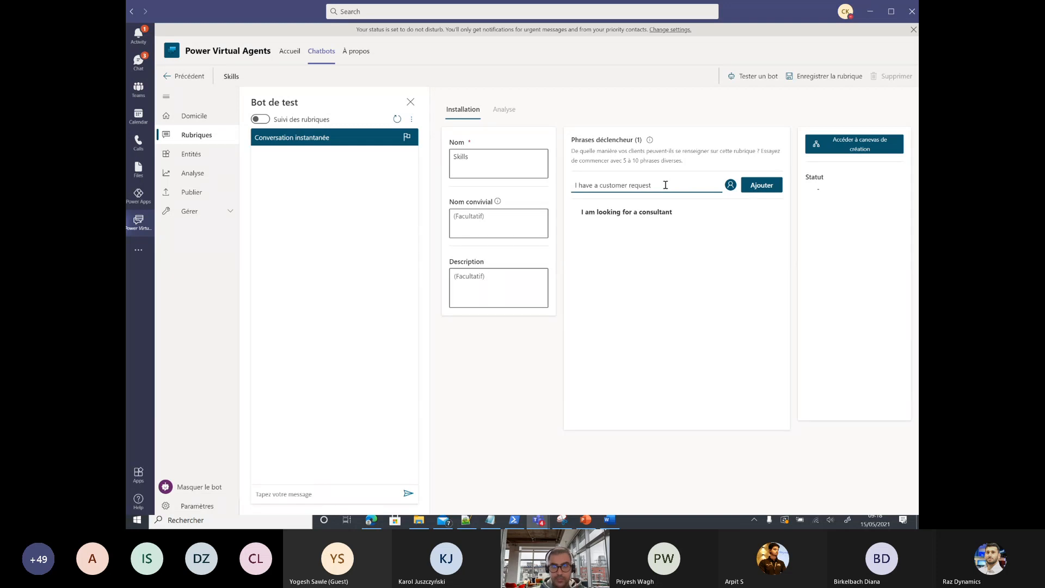
key(Return)
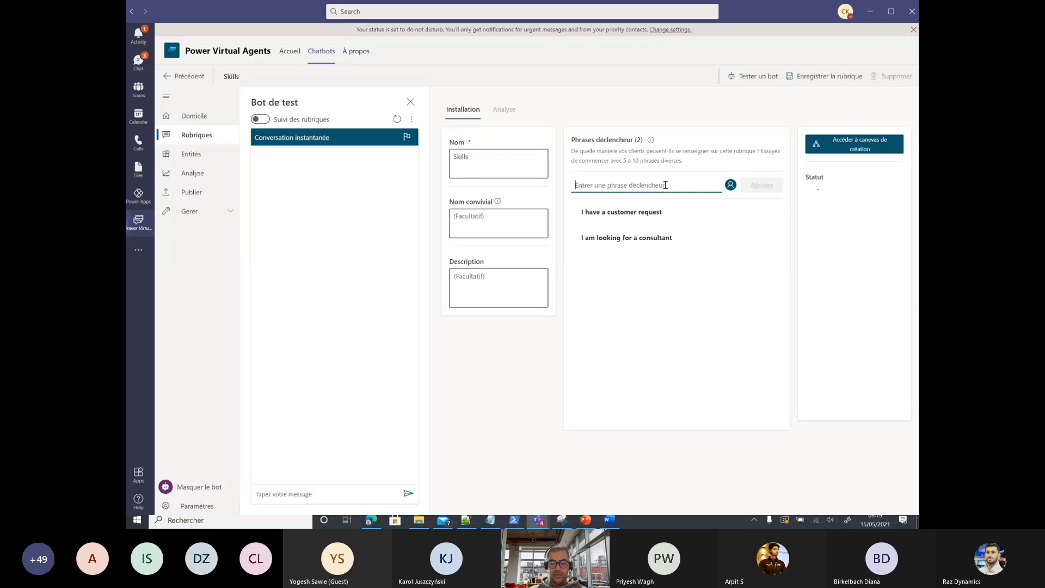
text(I nee)
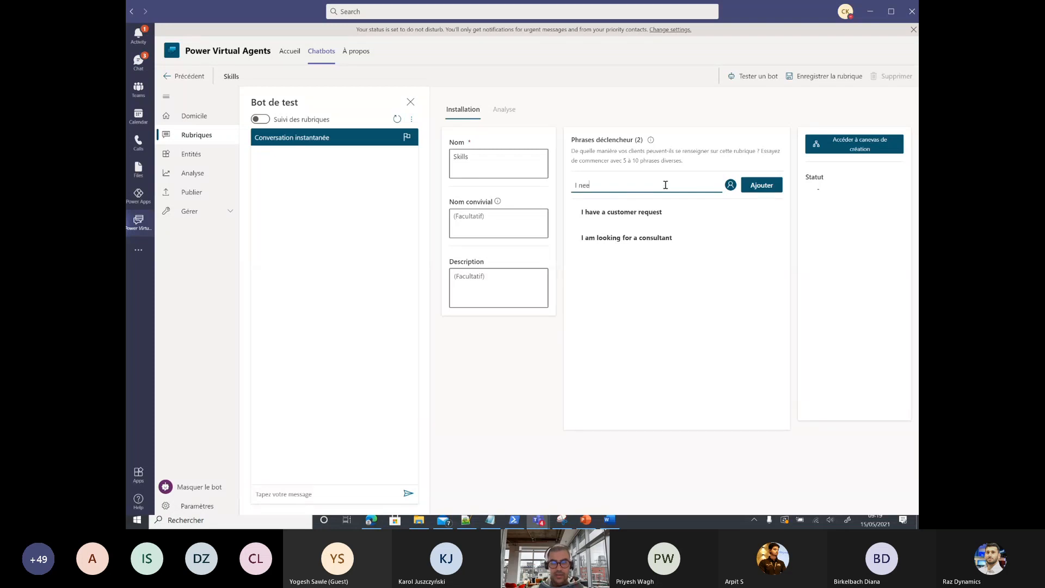
text(d a ress)
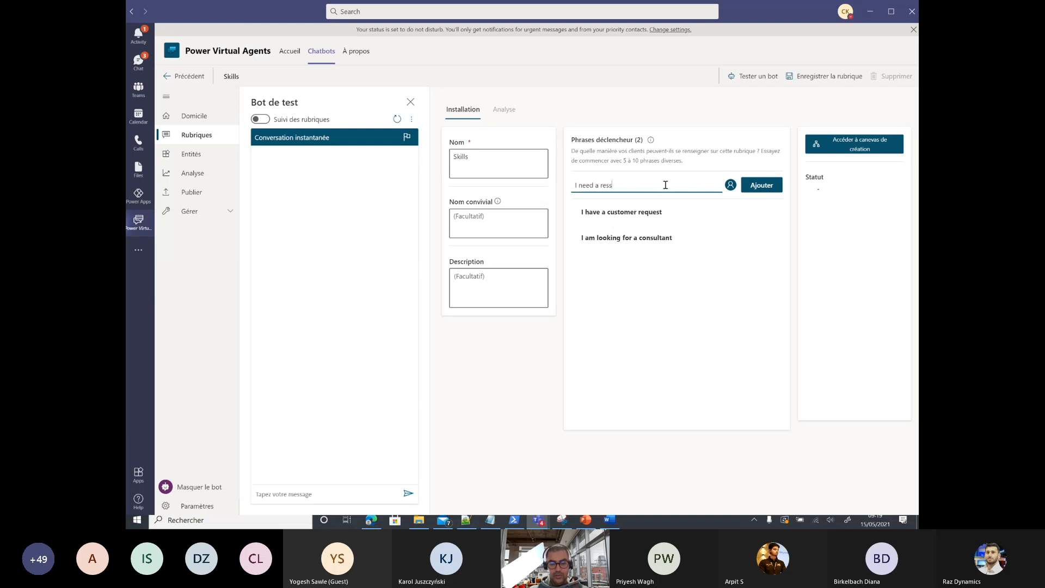
text(ource for my )
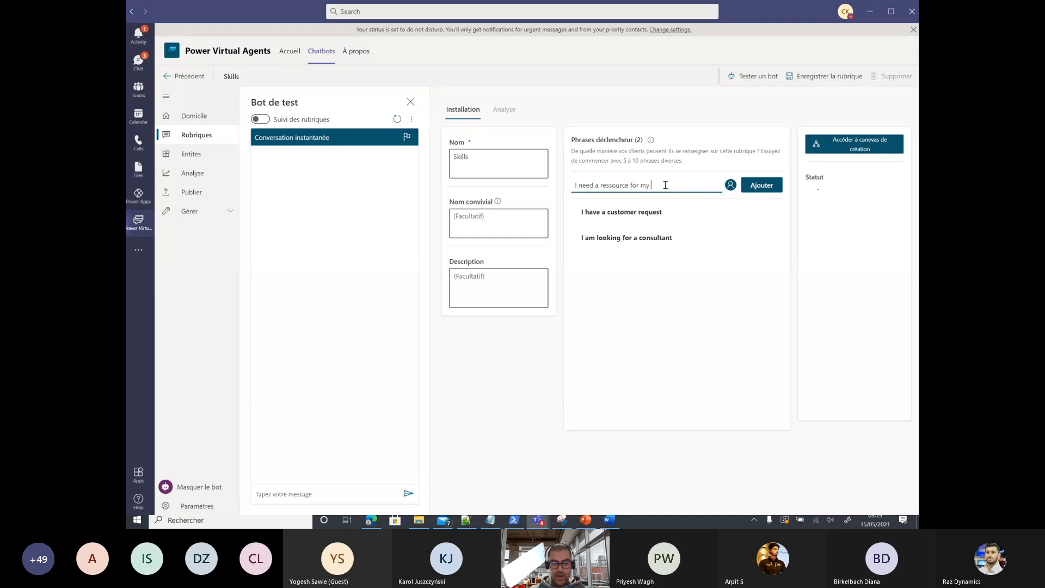
text(project)
key(Return)
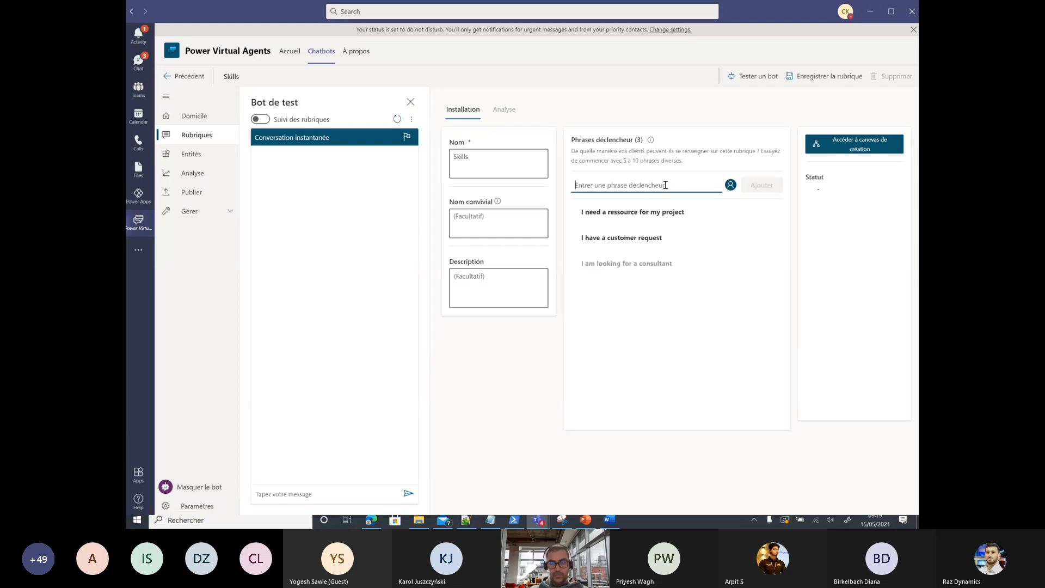
text(I have a sta)
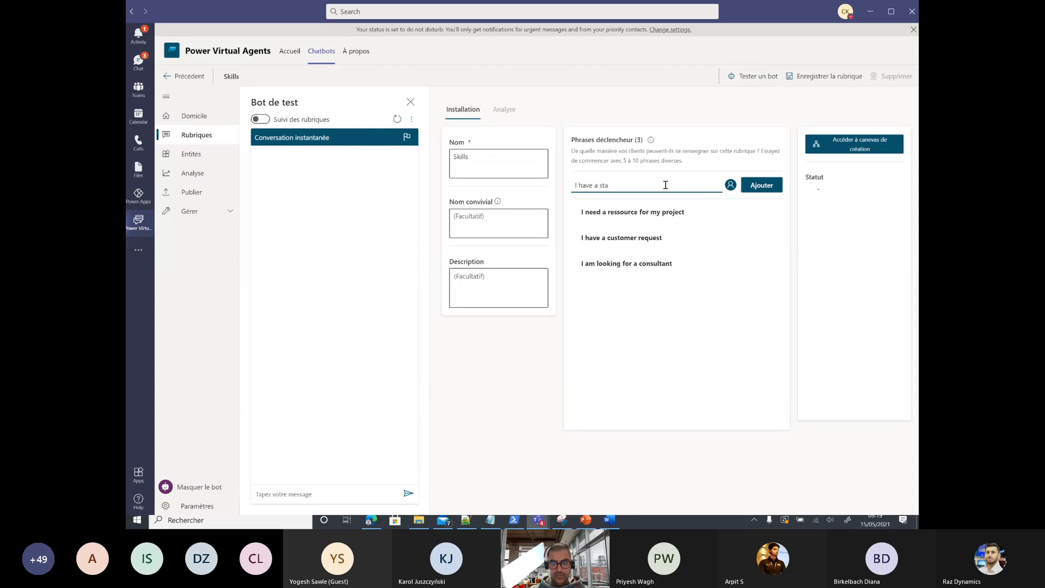
text(ffing request)
key(Return)
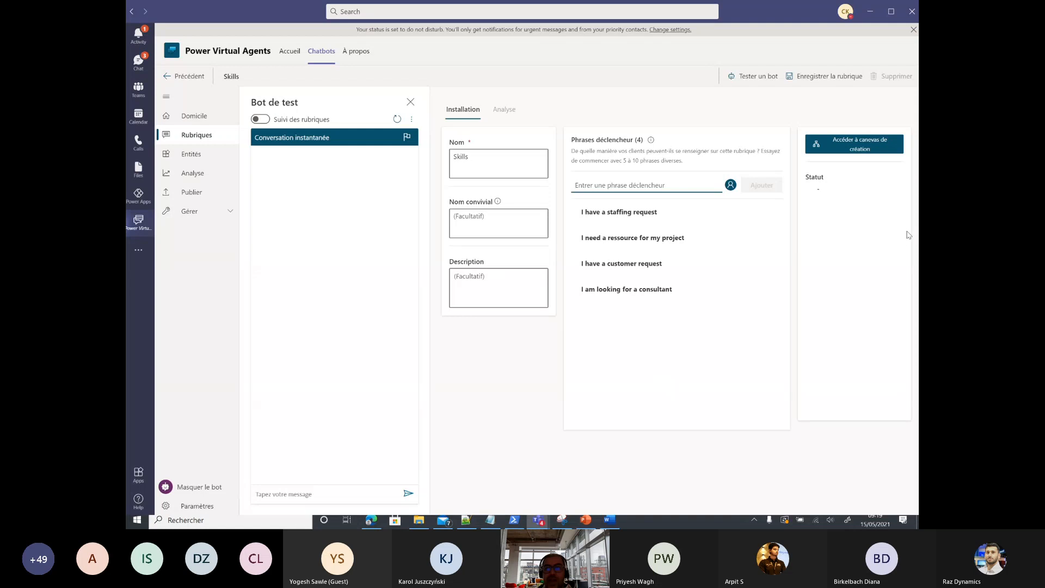
Step: On the topic canvas, add the message 'Welcome, I am Alpha your sales assistant. I will help you to identify the right ressource for your requirement'
click(868, 149)
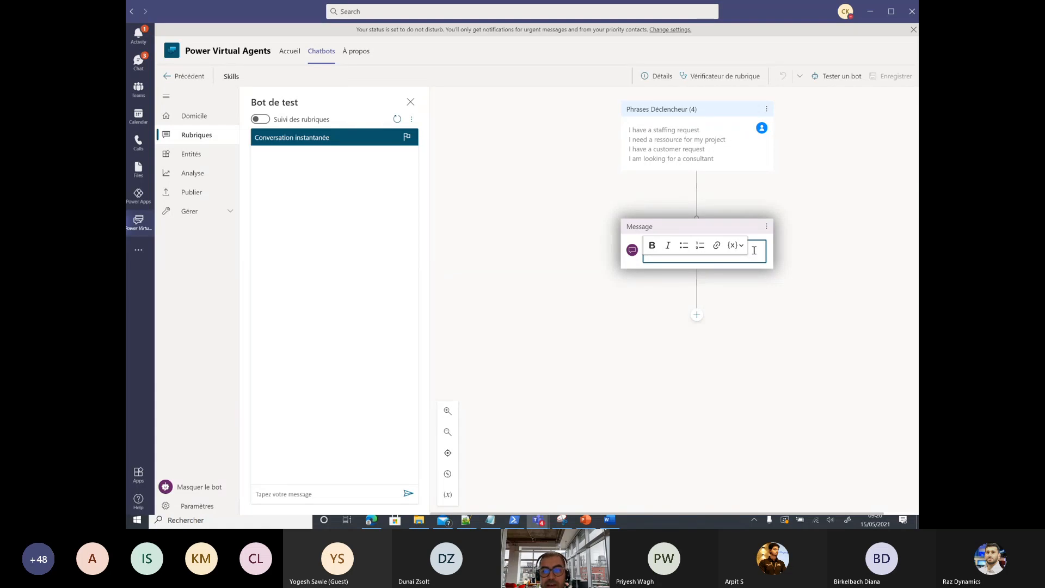
text(W)
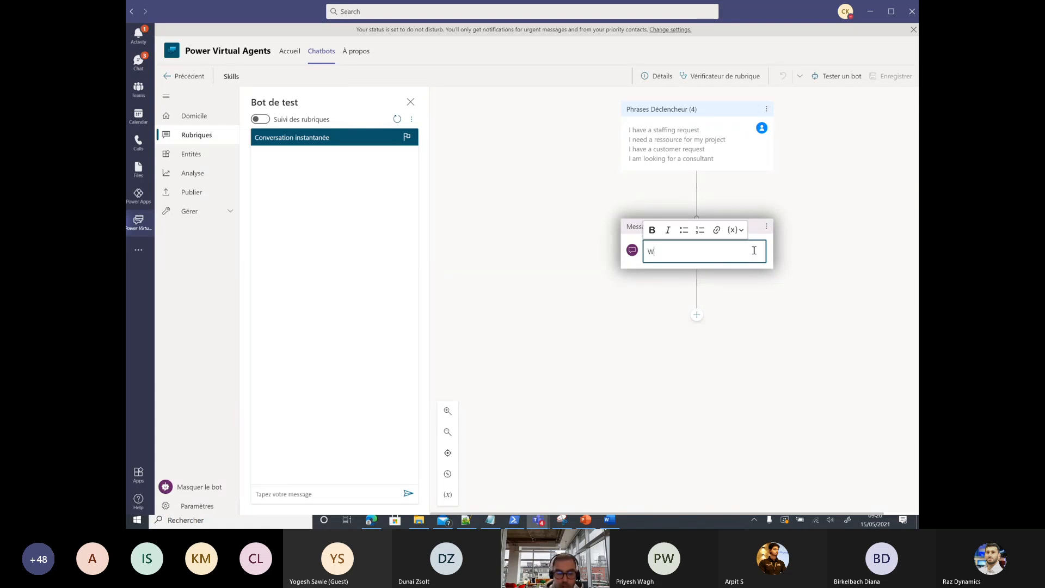
text(elcome)
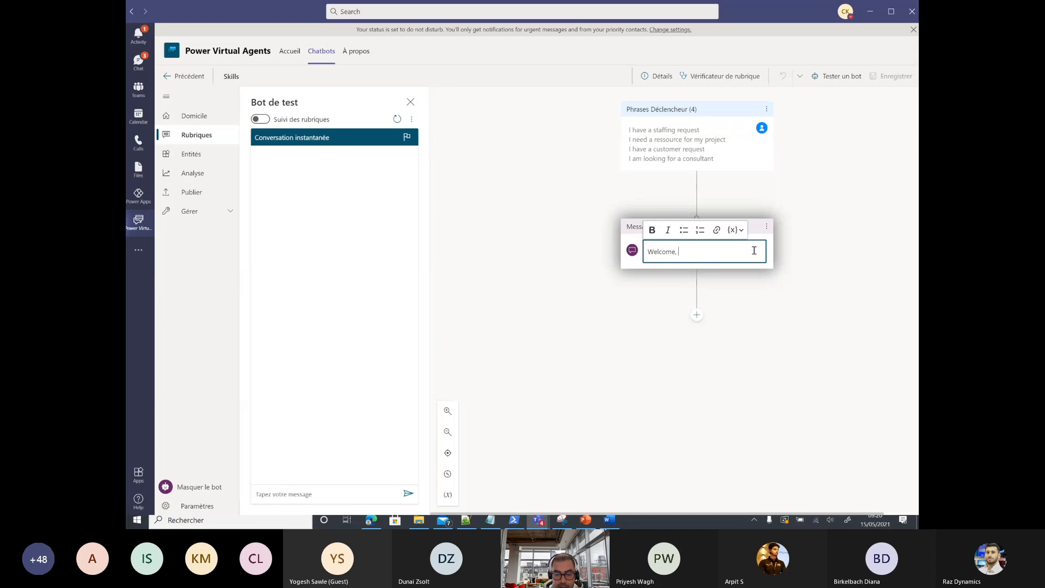
text(, I am Alp)
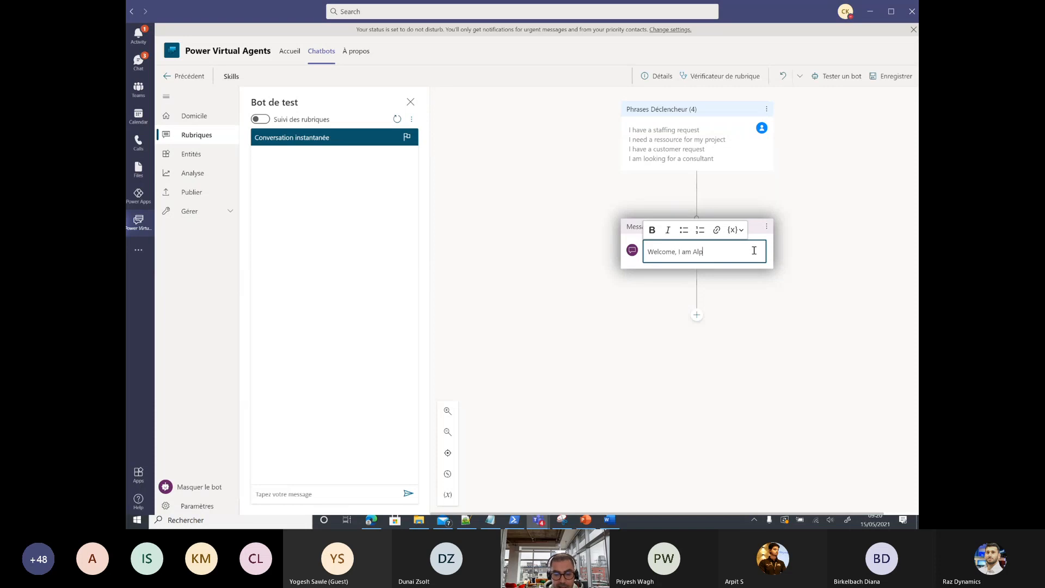
text(ha your)
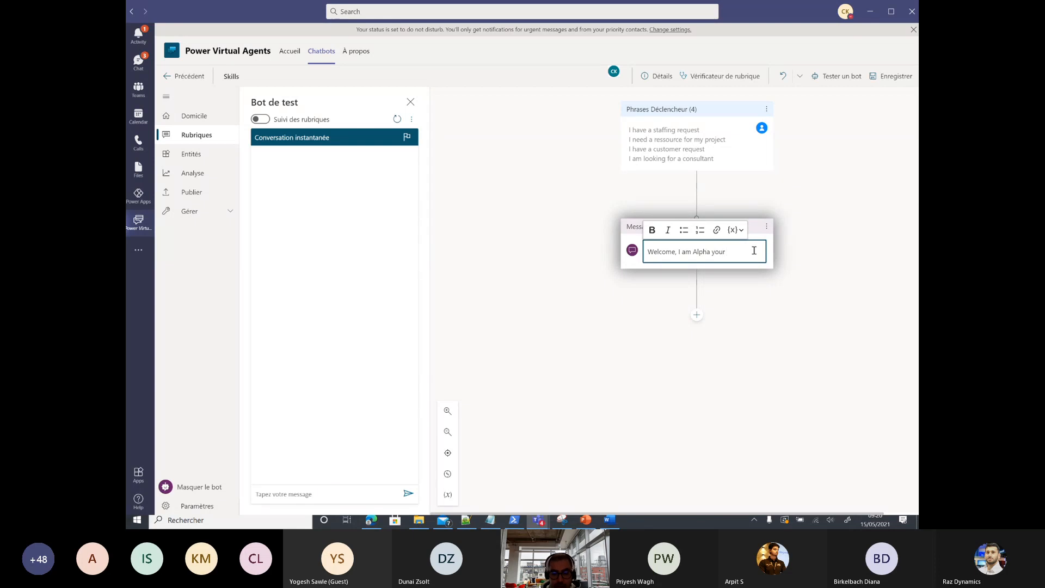
text(sales )
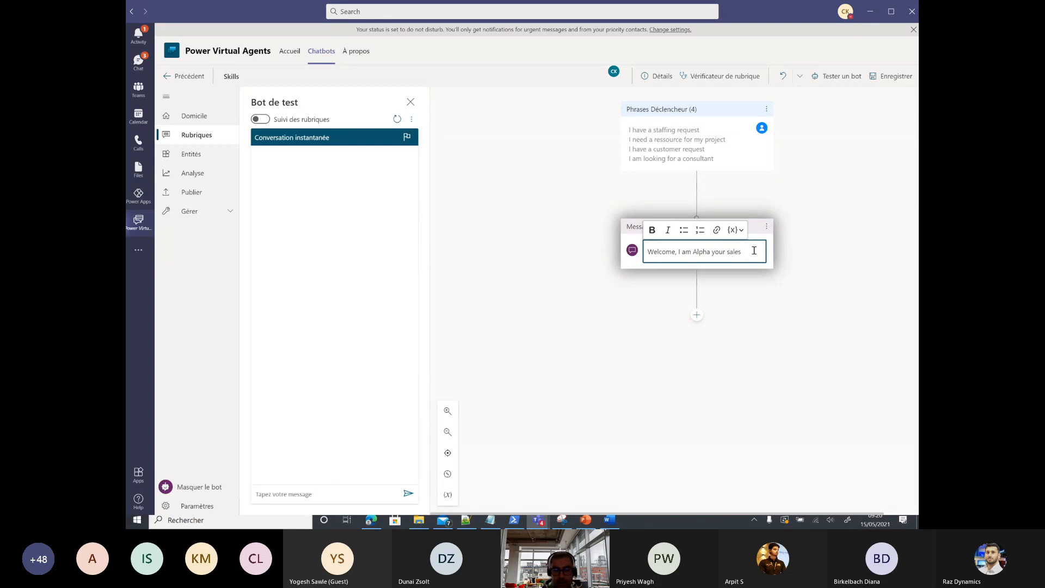
text(assistant)
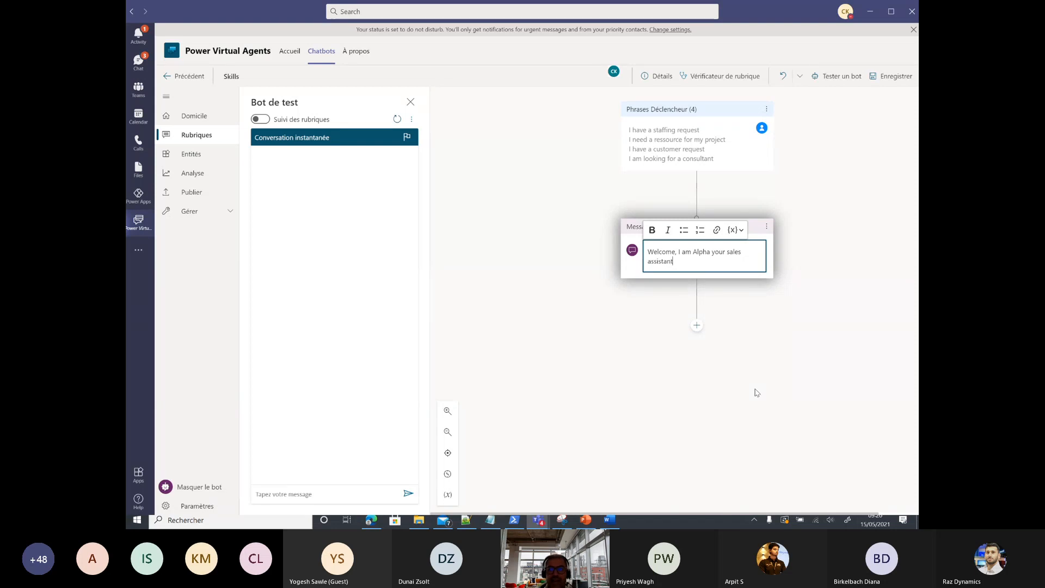
text(.)
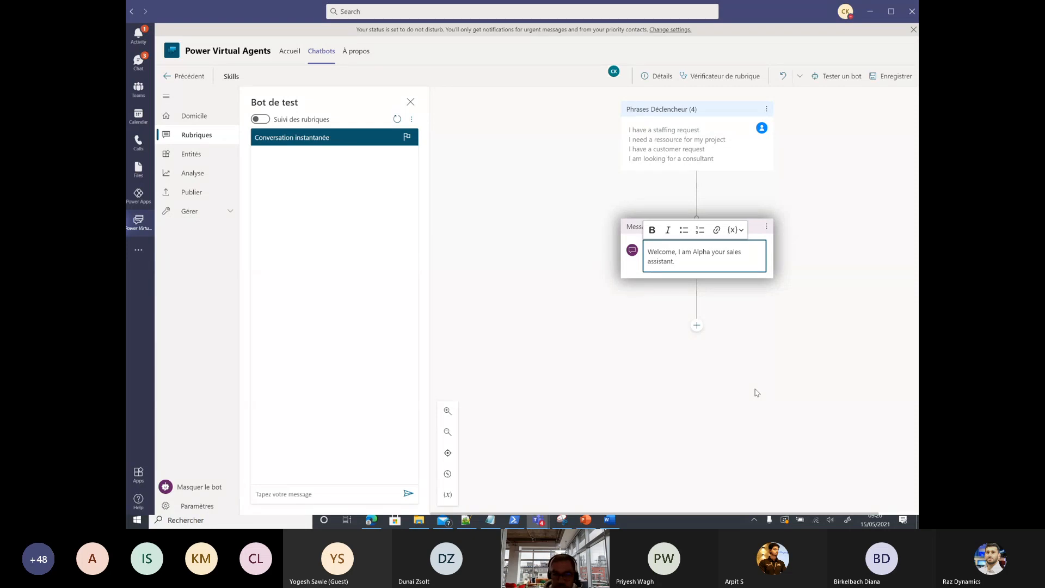
text( I will hep)
key(BackSpace)
text(lp you to)
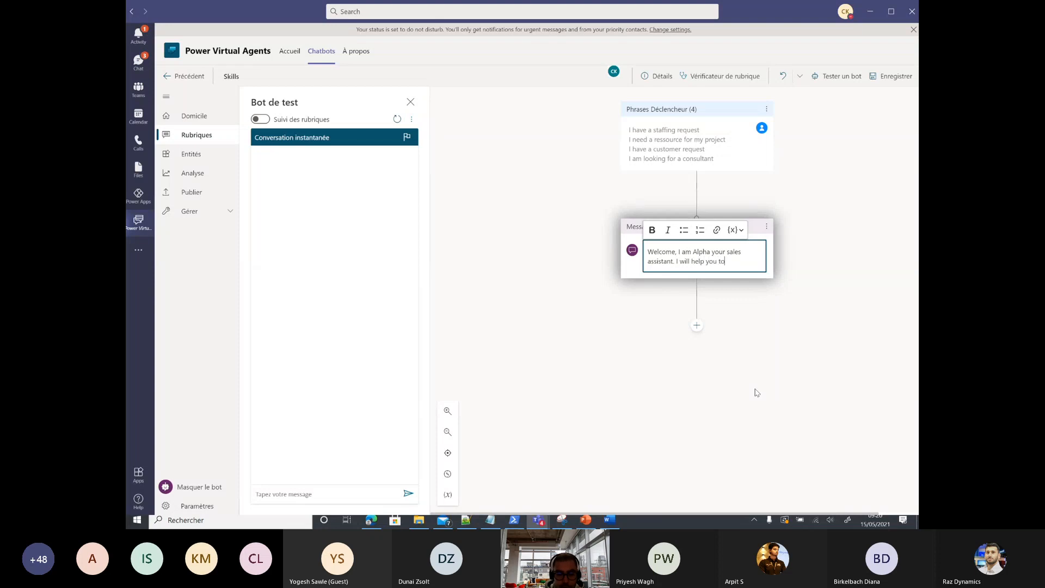
text( identify the )
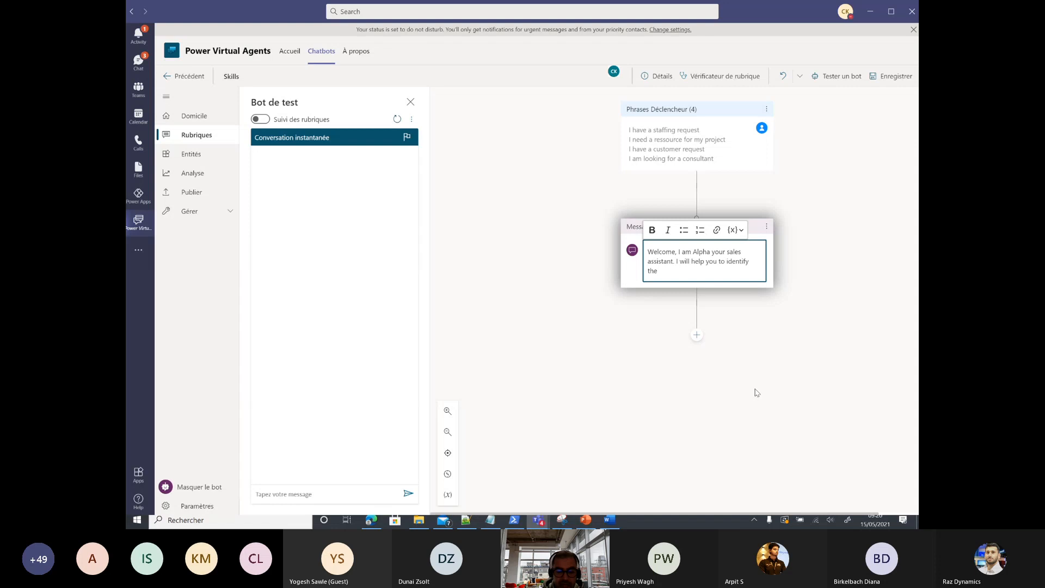
text(right ressource)
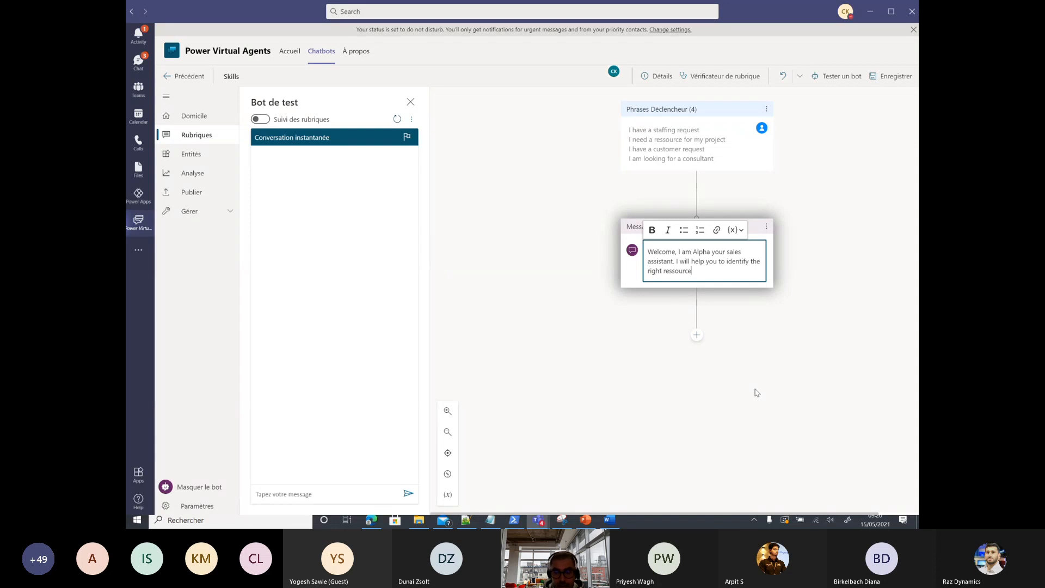
text( for your requirement)
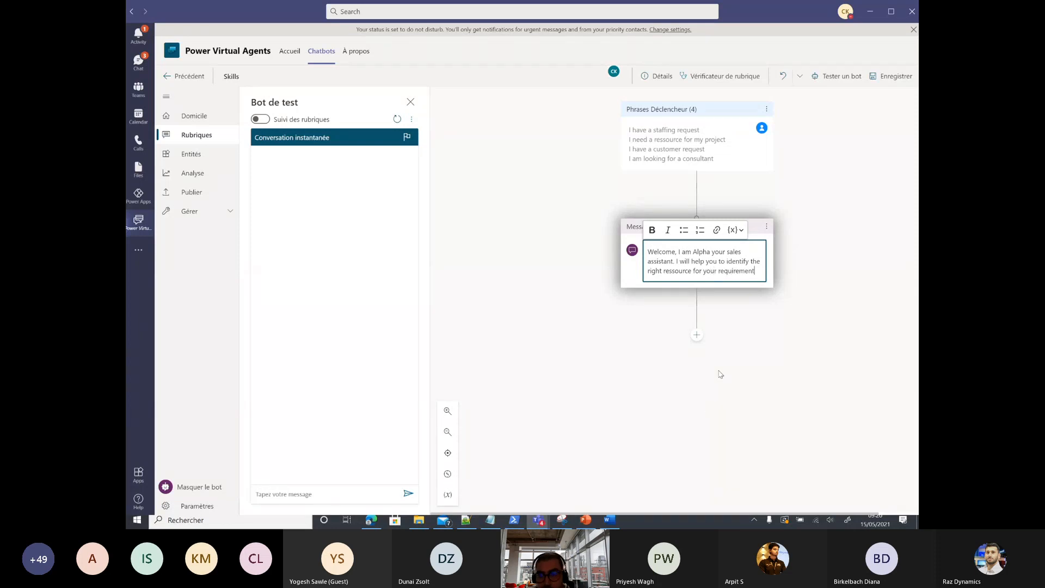
click(696, 337)
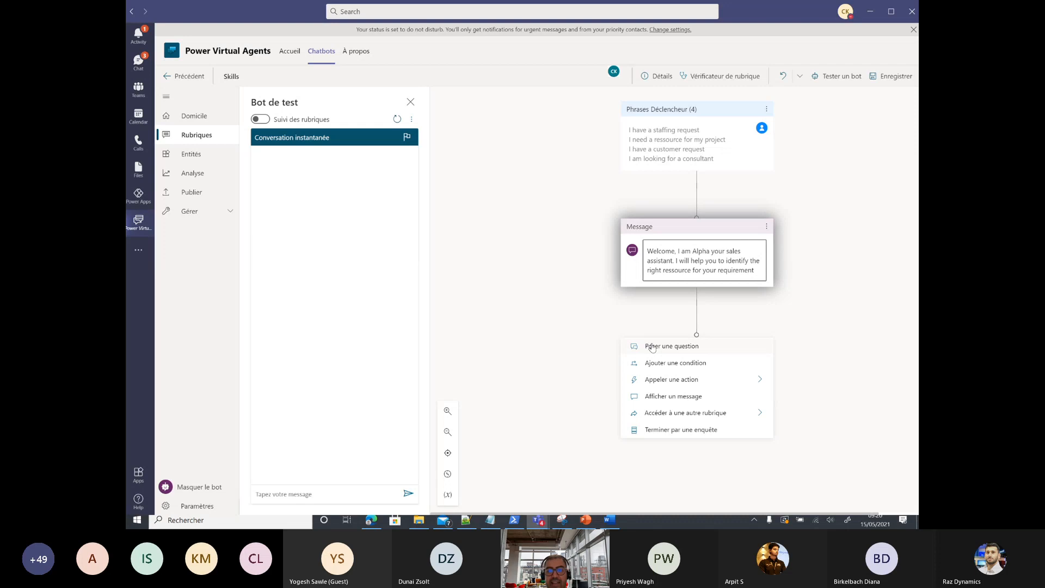
Step: Add a question node asking 'What is the primary skills that you are looking for?'
click(652, 347)
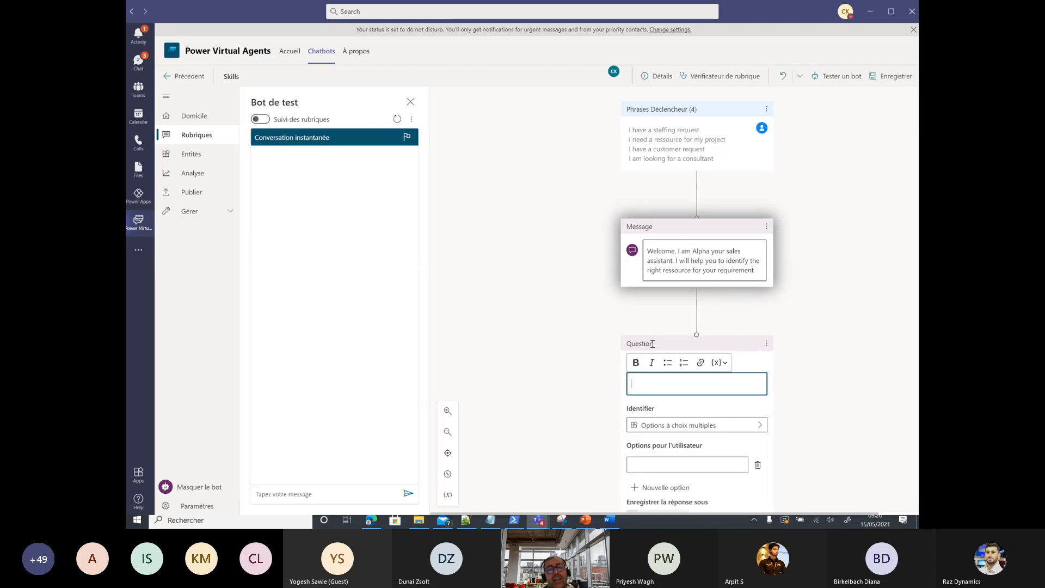
click(670, 385)
text(What )
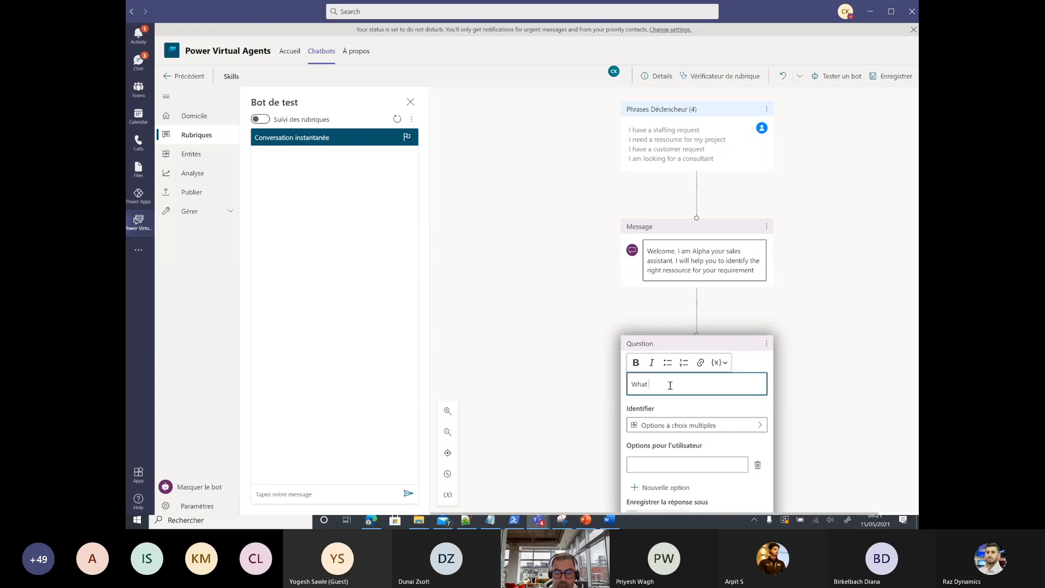
text(is the ma)
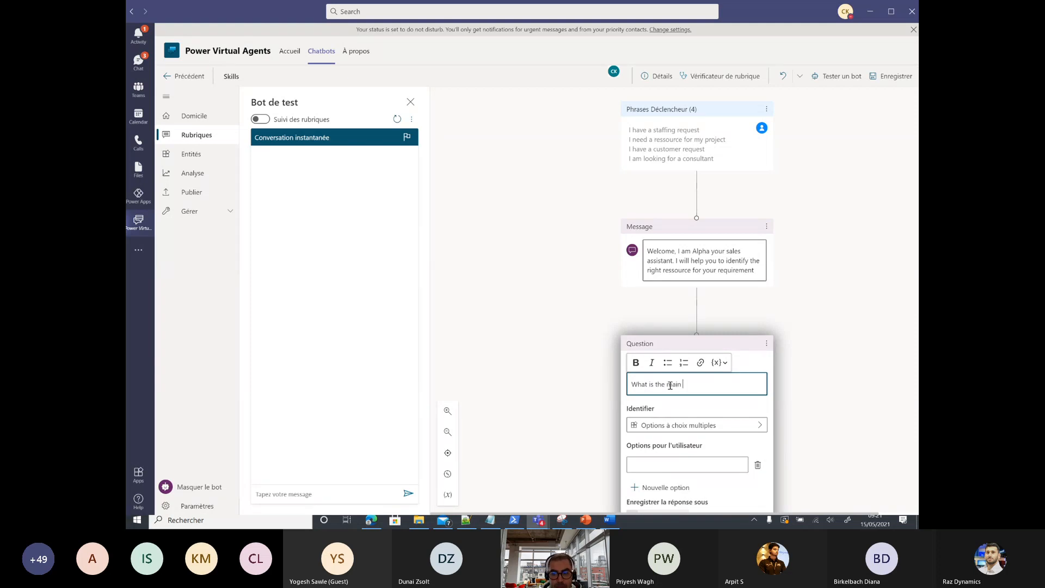
text(in)
key(BackSpace)
key(BackSpace)
key(BackSpace)
key(BackSpace)
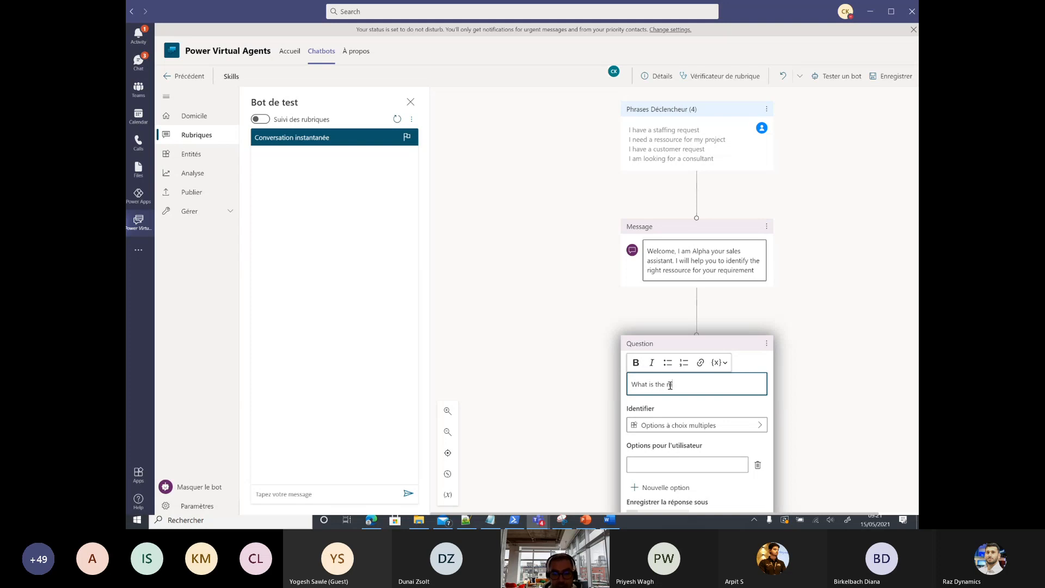
text(primary )
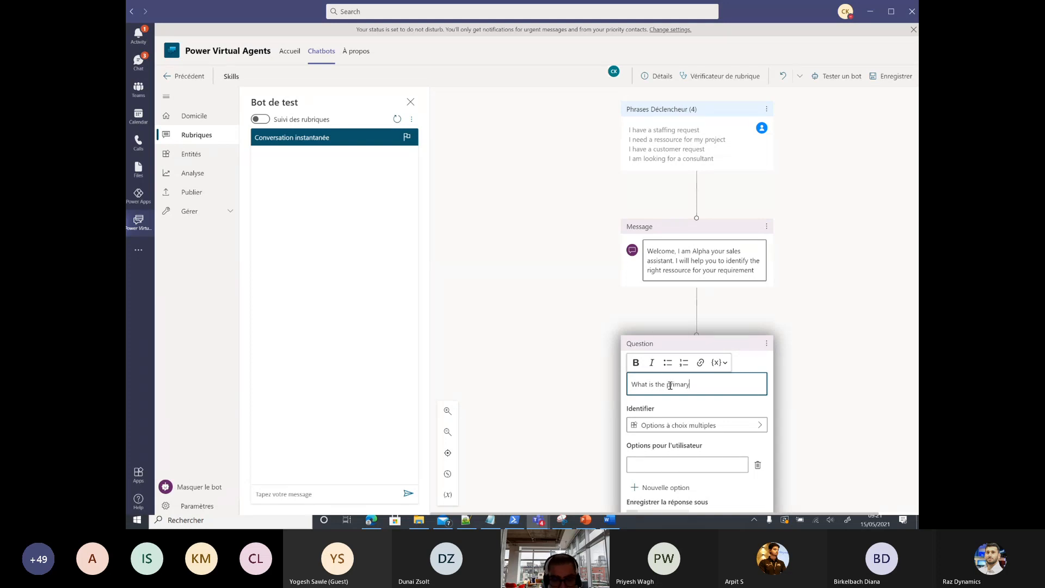
text(skill)
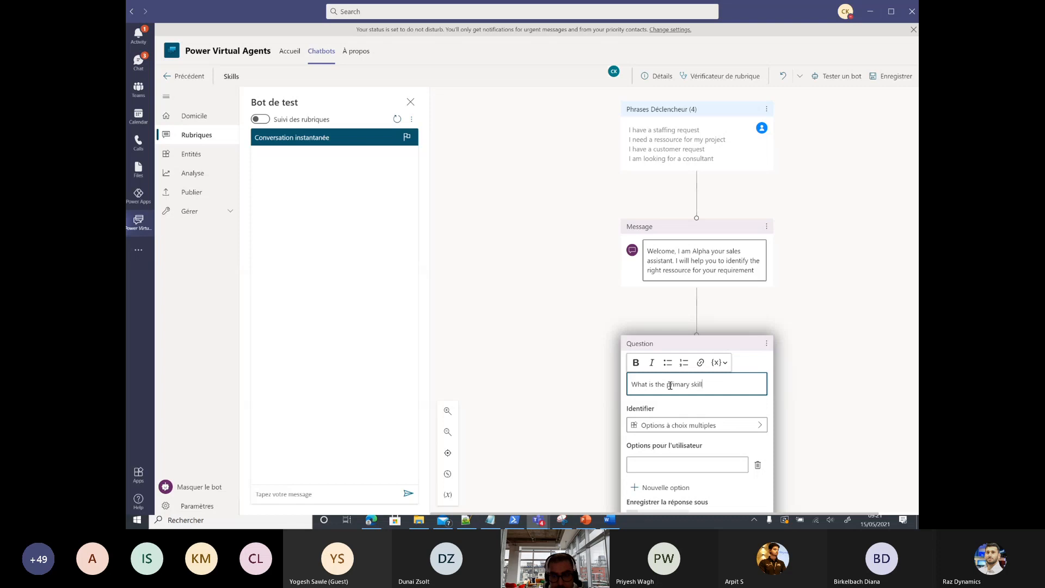
text(s that y)
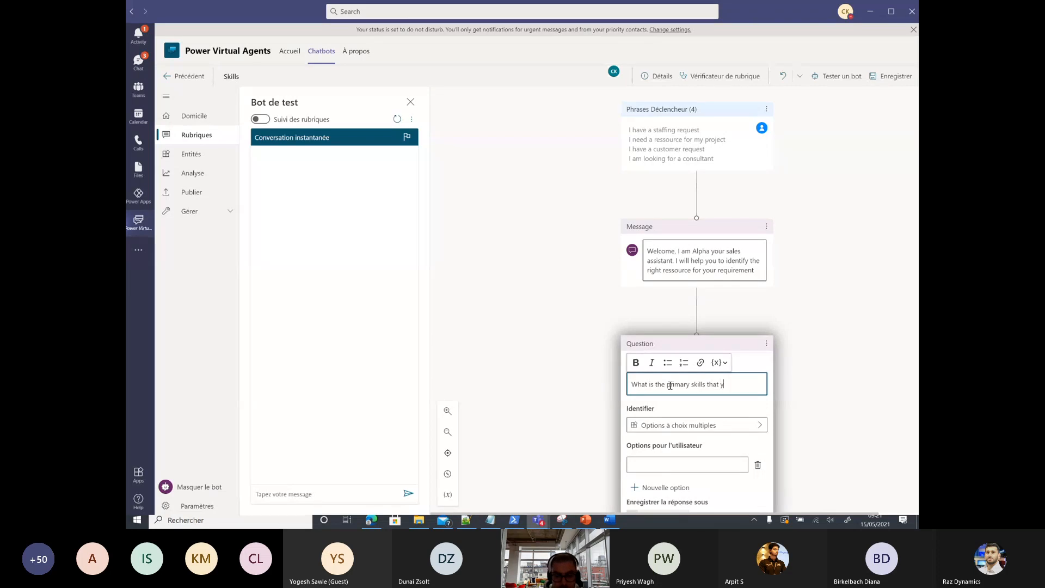
text(ou are looking)
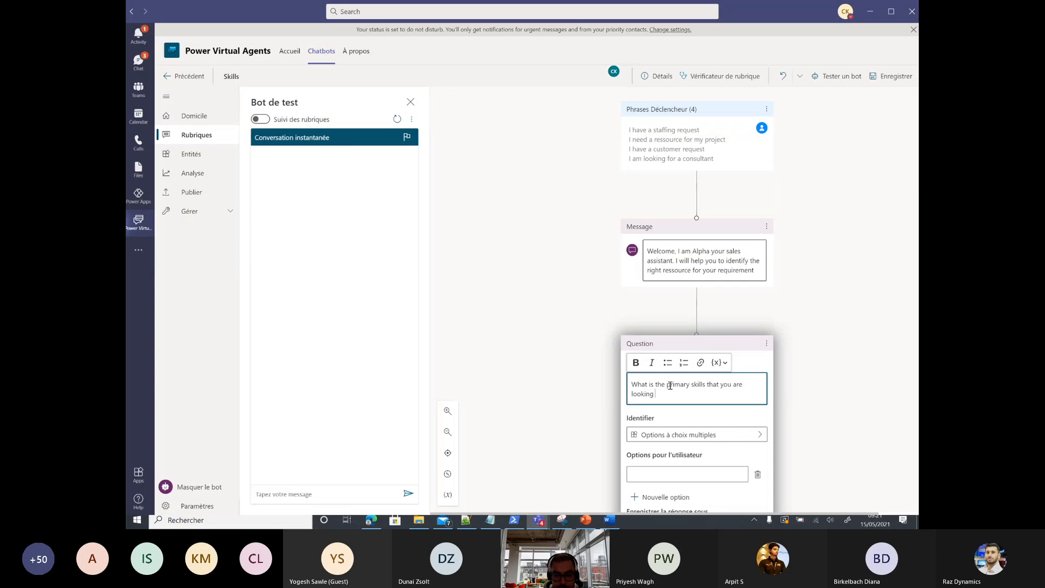
text( for?)
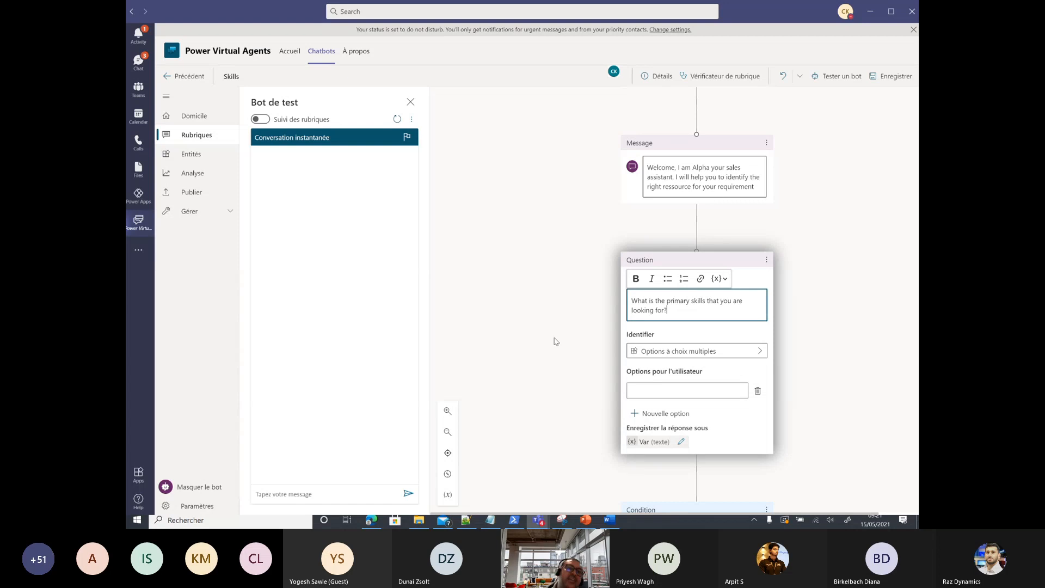
scroll(569, 352, down, 1)
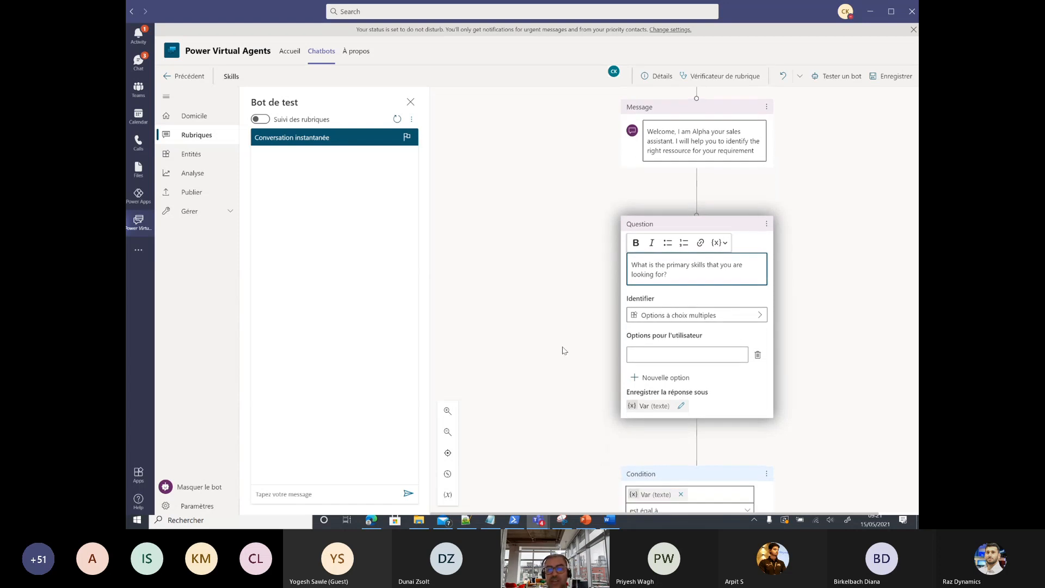
Step: Save the user's entire response in a text variable renamed vSkills, then close the properties panel
click(718, 319)
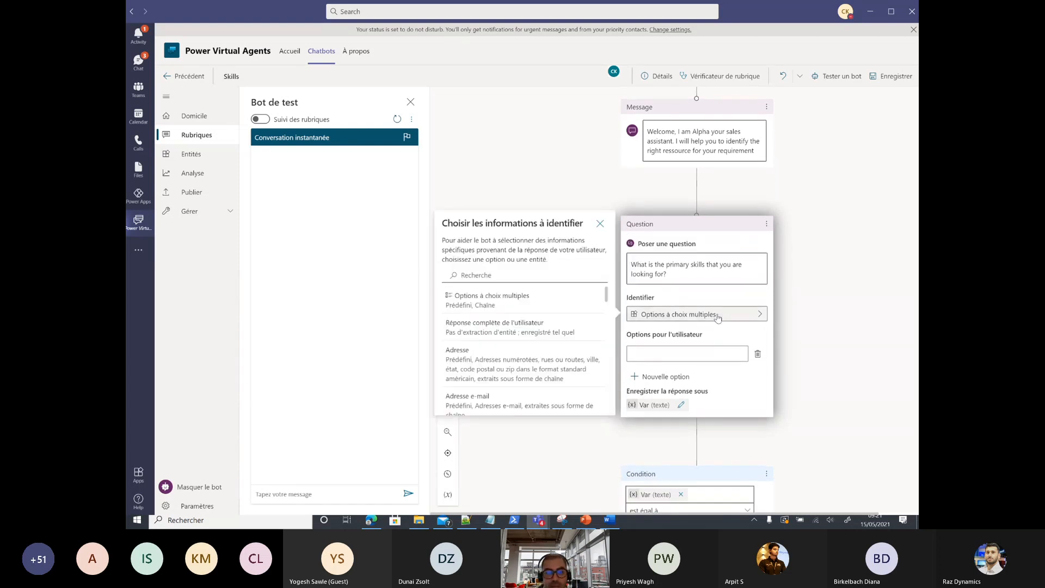
click(527, 337)
click(648, 350)
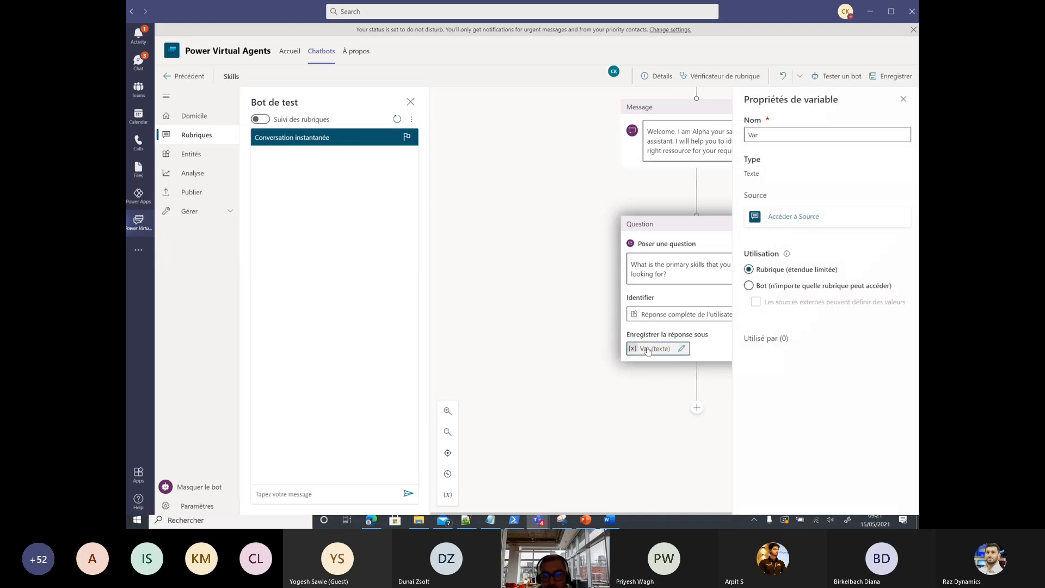
click(780, 134)
key(BackSpace)
key(BackSpace)
key(BackSpace)
text(v)
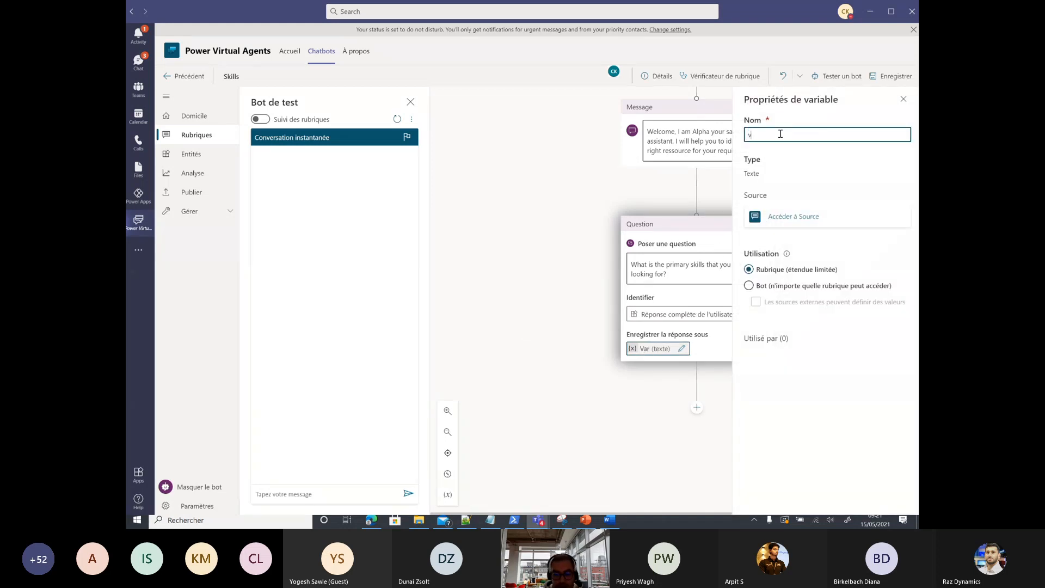
text(Skills)
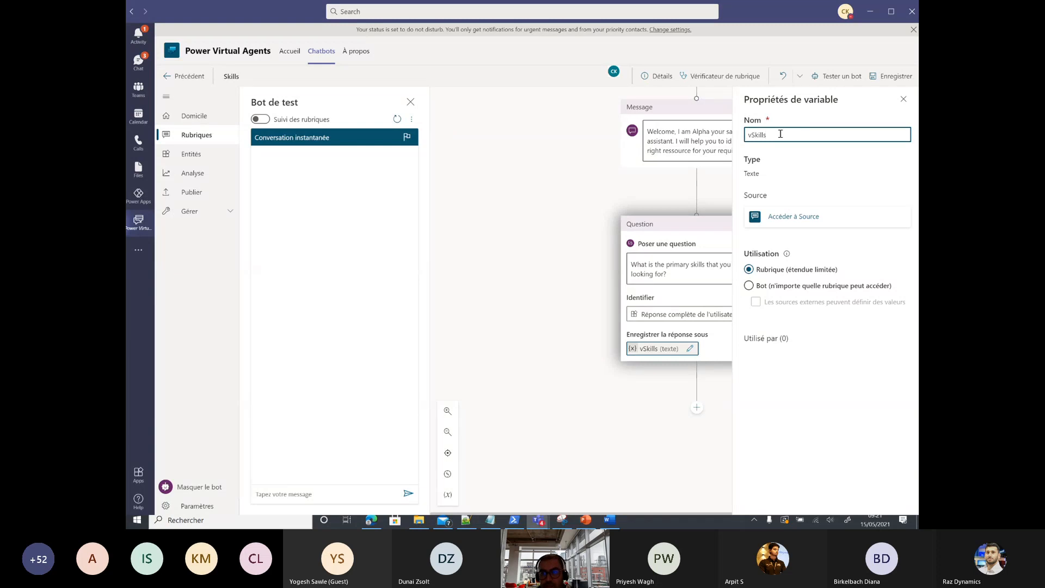
click(652, 392)
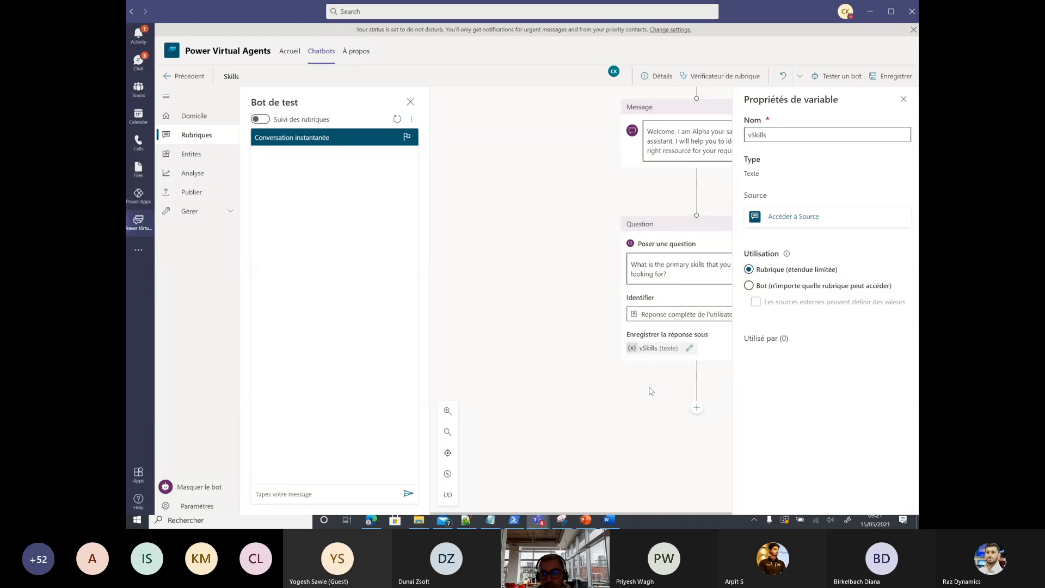
click(903, 99)
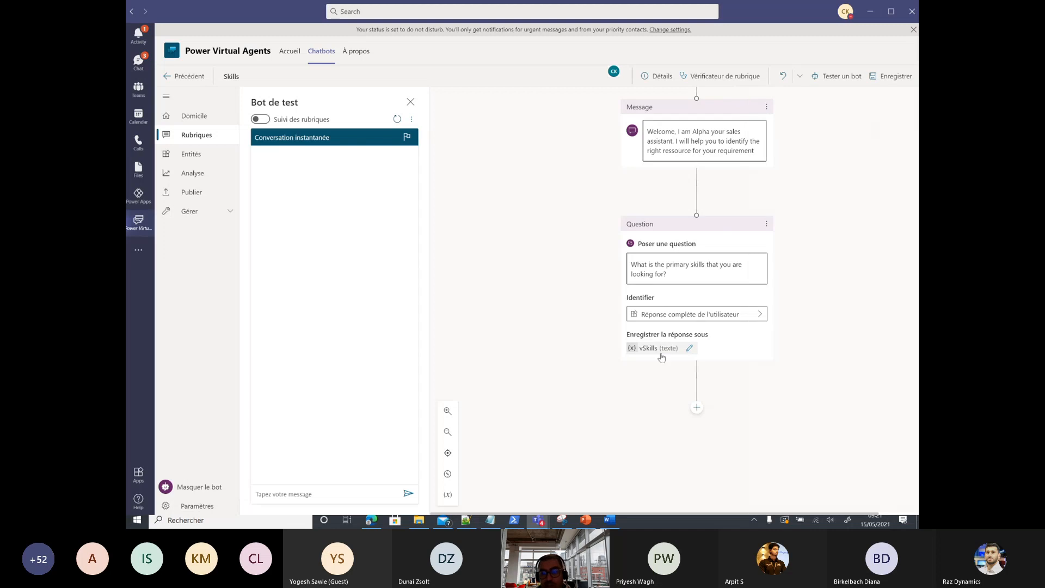
Step: Save the Skills topic with its welcome message and skills question
click(879, 73)
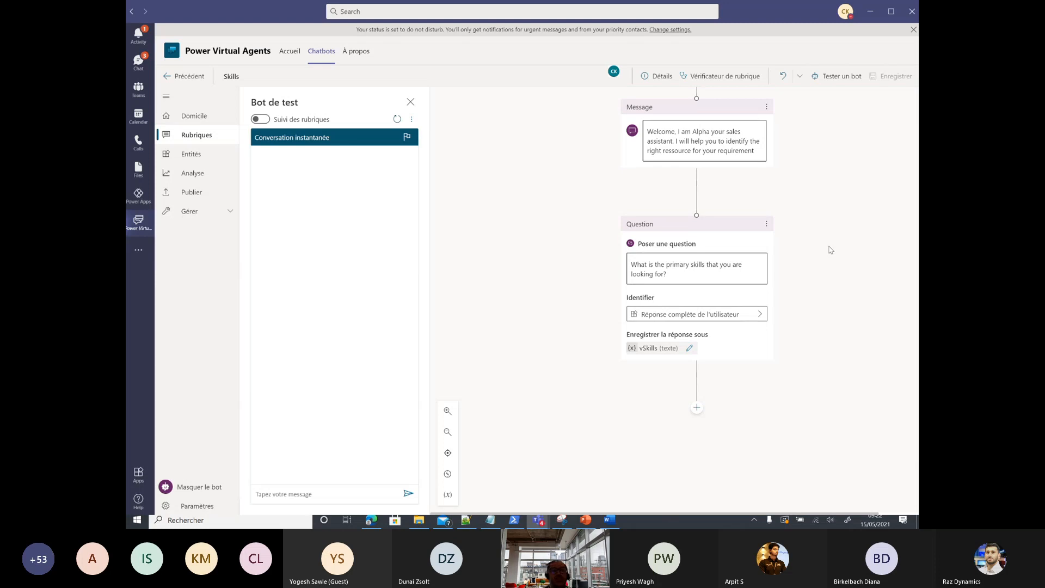
Step: Below the skills question, call an action and create a new Power Automate flow
click(695, 408)
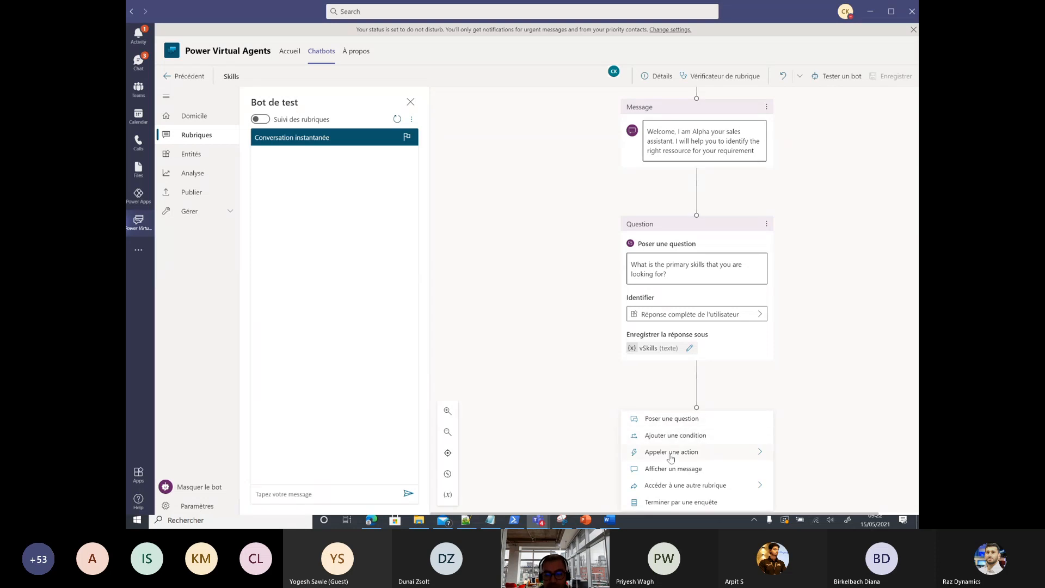
scroll(751, 452, down, 1)
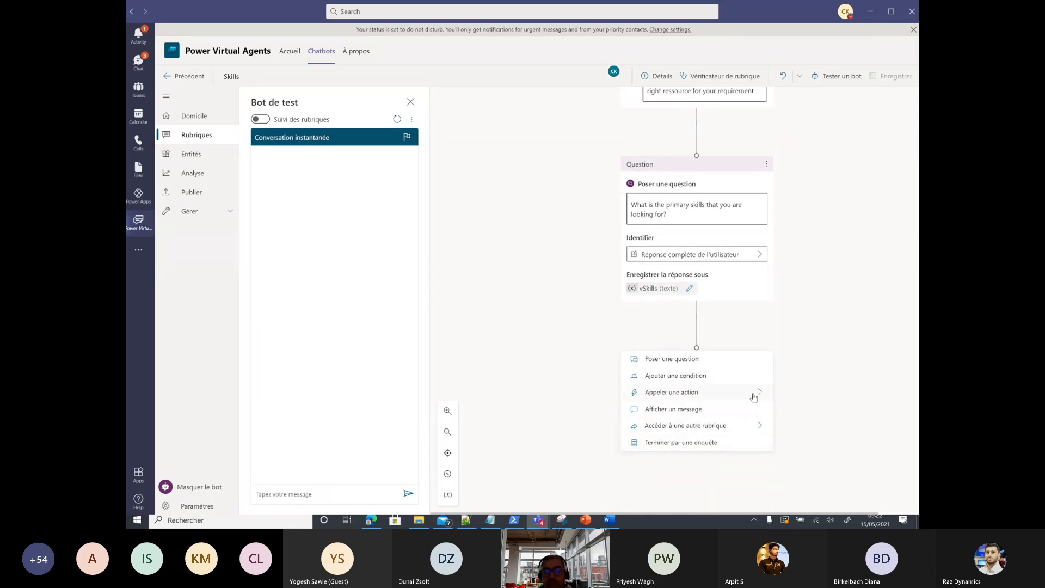
click(756, 396)
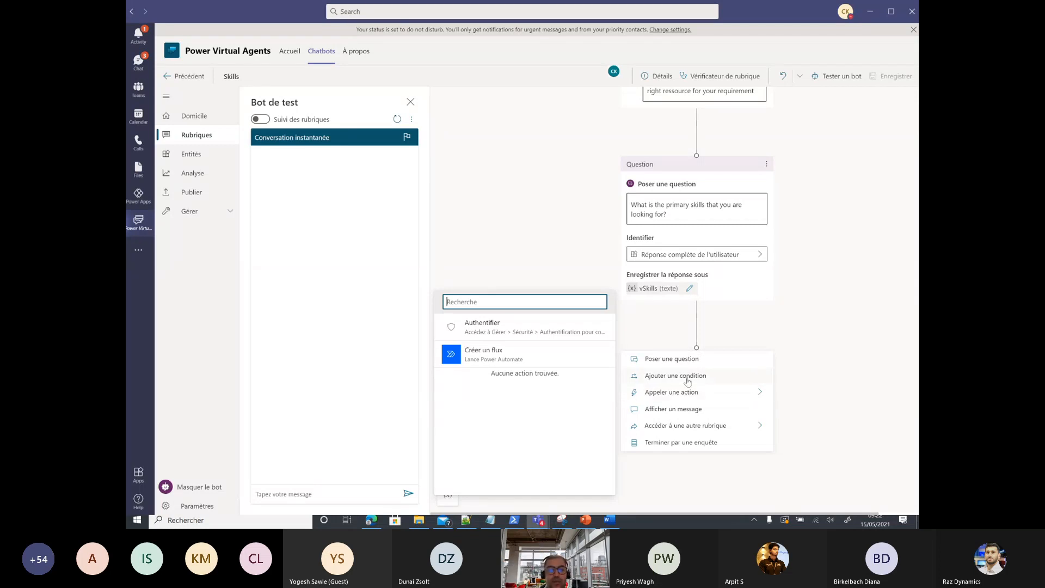
click(564, 353)
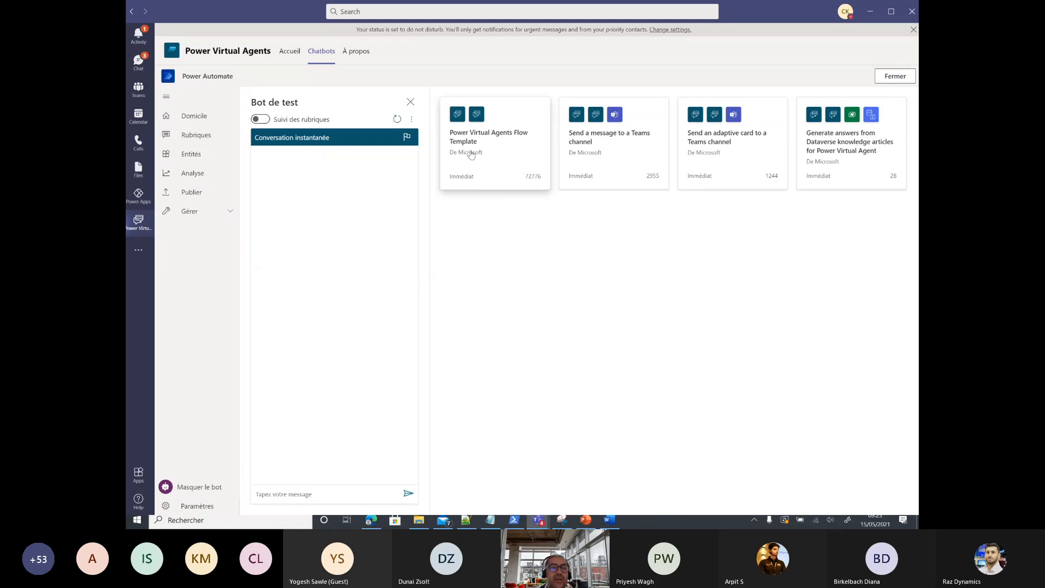
Step: Start from the Power Virtual Agents Flow Template and rename the flow LookForAConsultant
click(508, 145)
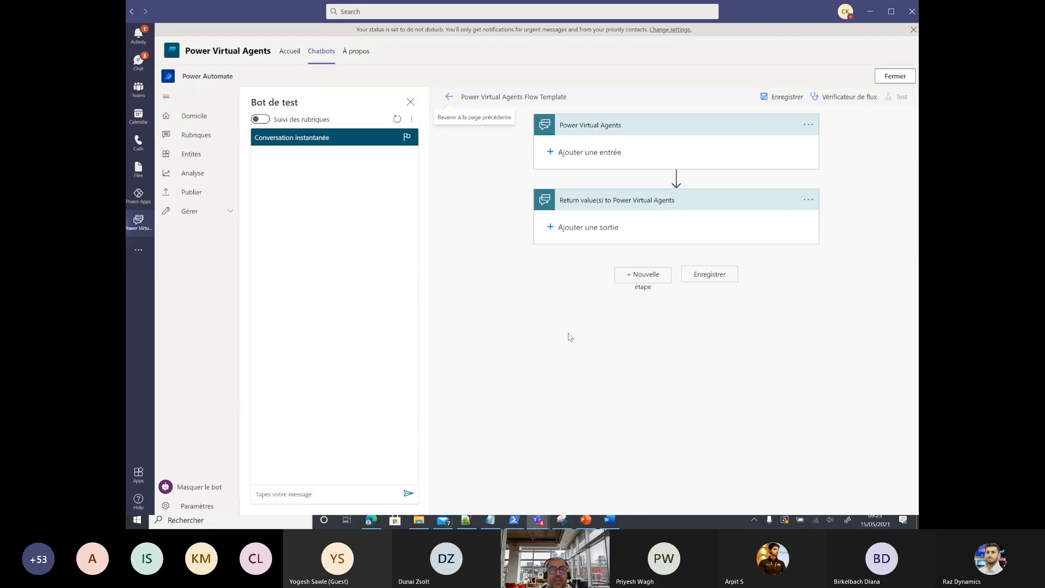
click(520, 99)
triple_click(520, 98)
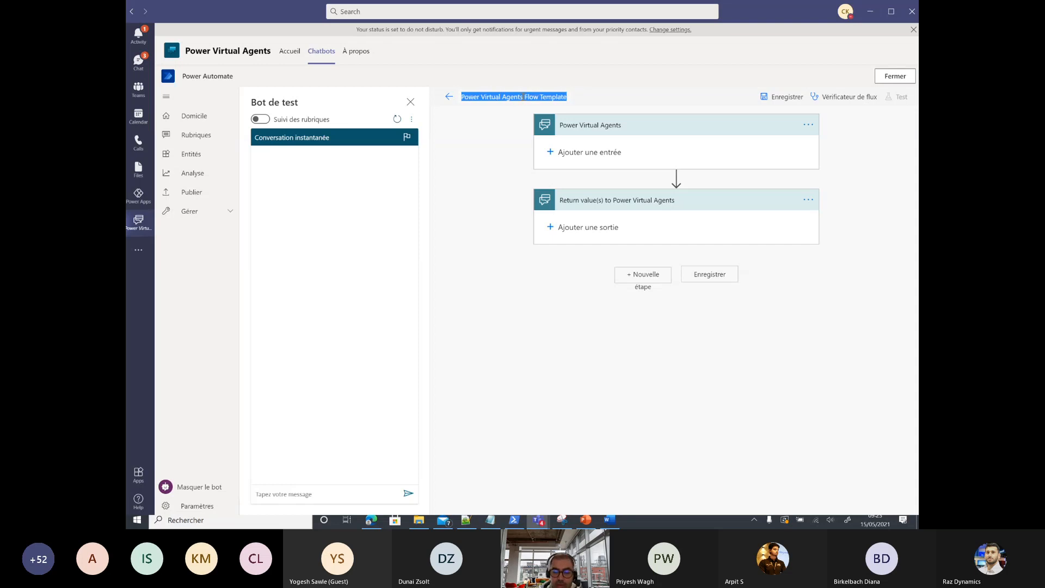
key(BackSpace)
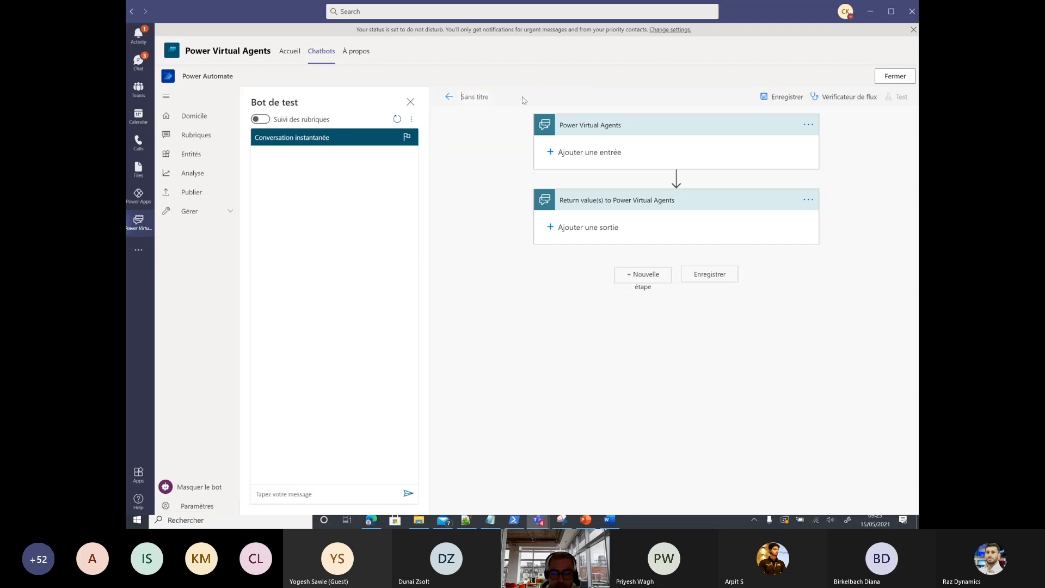
text(Look)
text(ForACo)
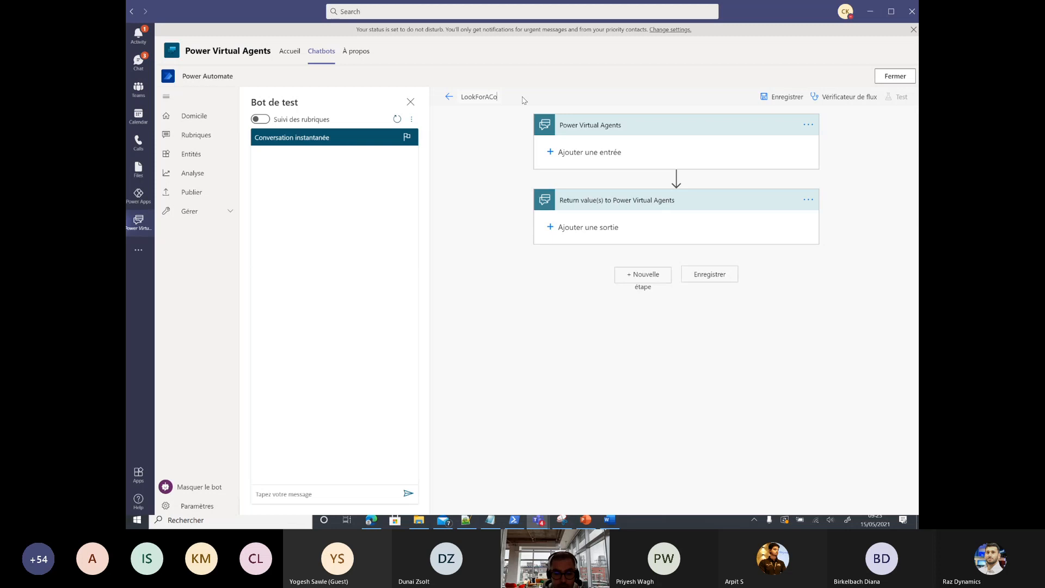
text(nsultn)
text(nt)
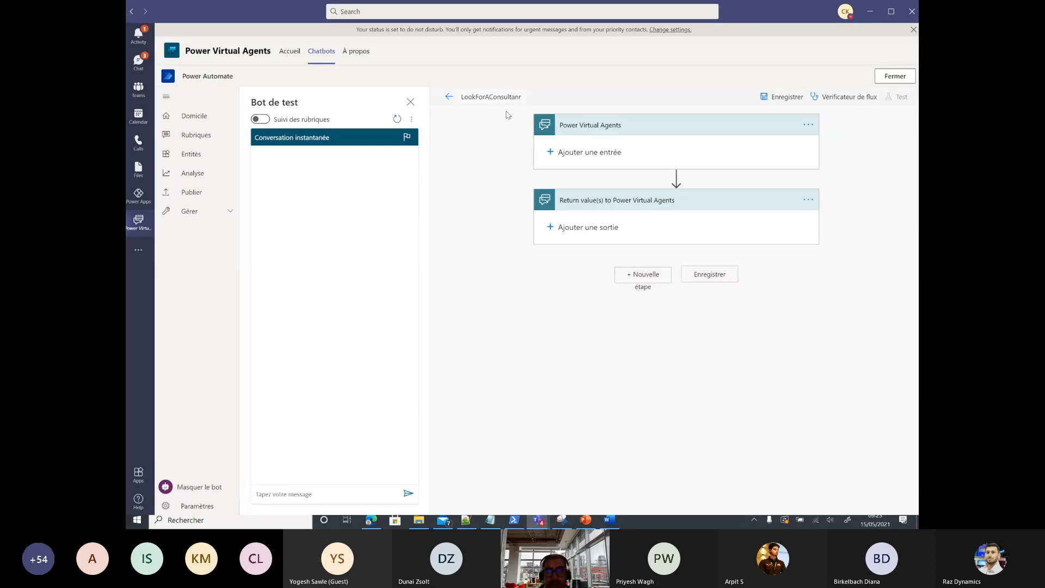
Step: Add a text input named vSkills to the flow trigger
click(571, 152)
click(563, 184)
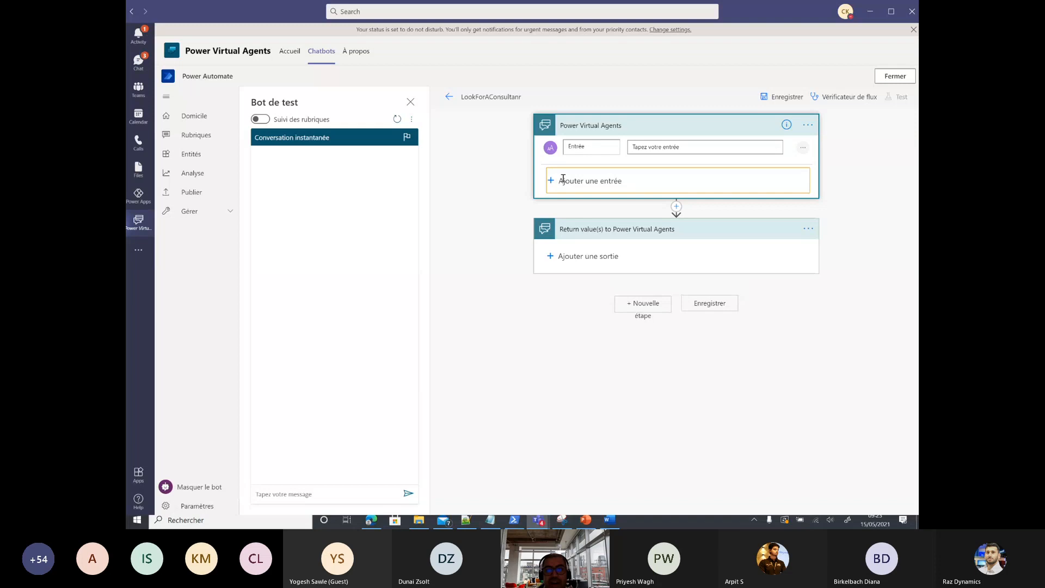
double_click(577, 148)
text(v)
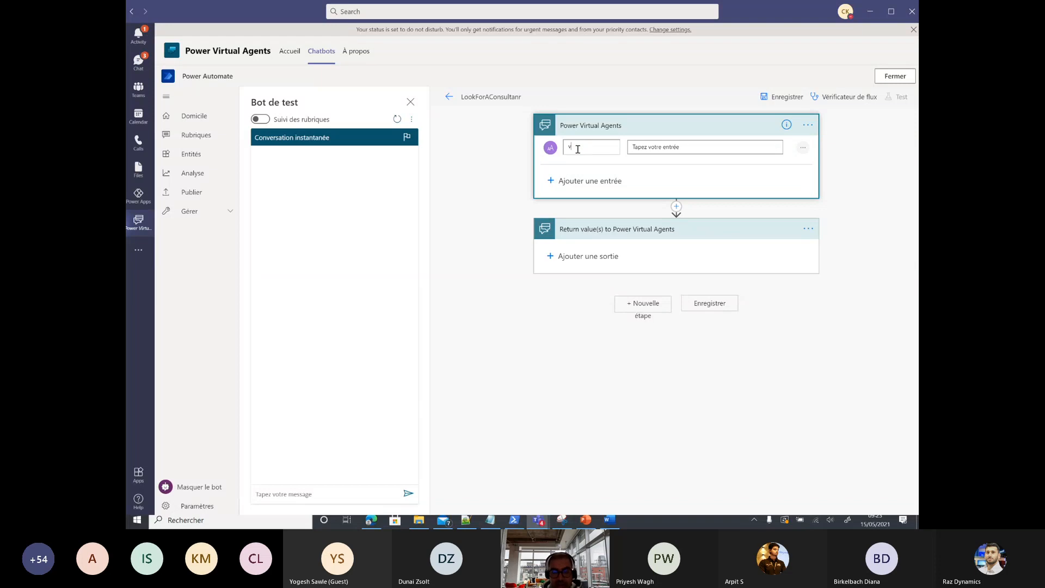
text(Sk)
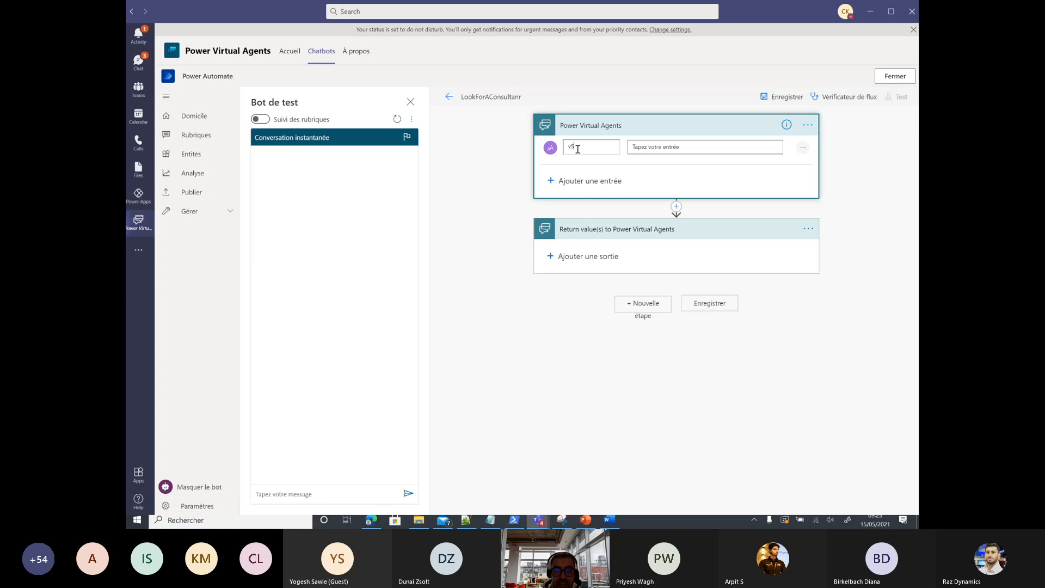
text(ills)
Step: Add a text output named vListOfConsultant to the return step
click(580, 255)
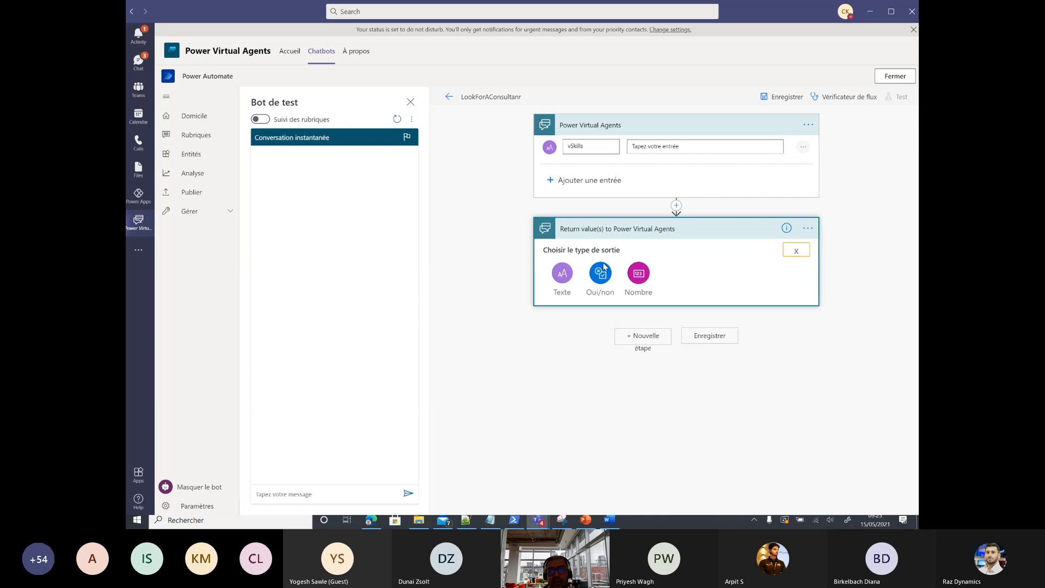
click(567, 276)
click(581, 249)
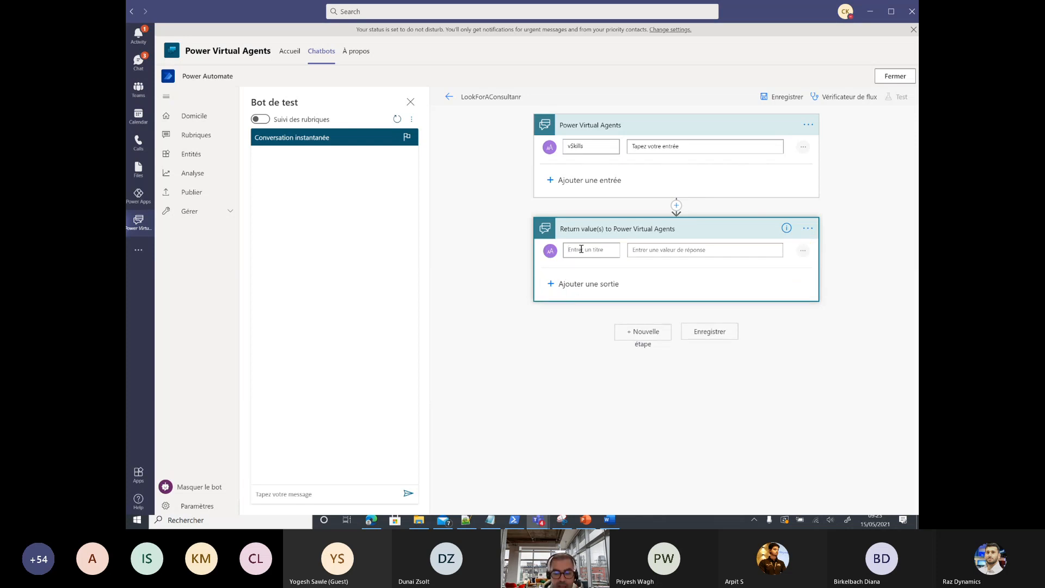
text(v)
key(BackSpace)
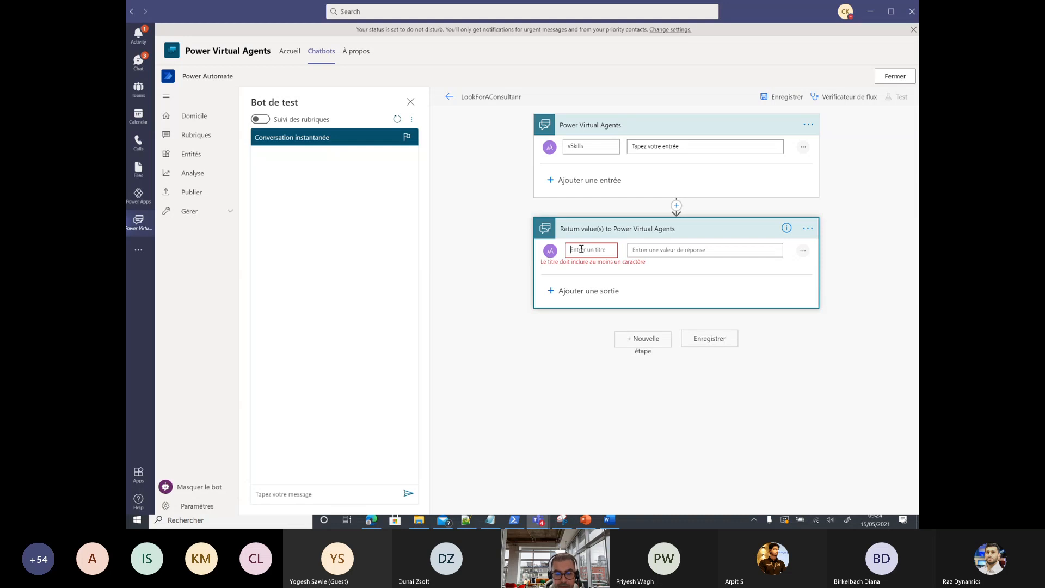
text(vList)
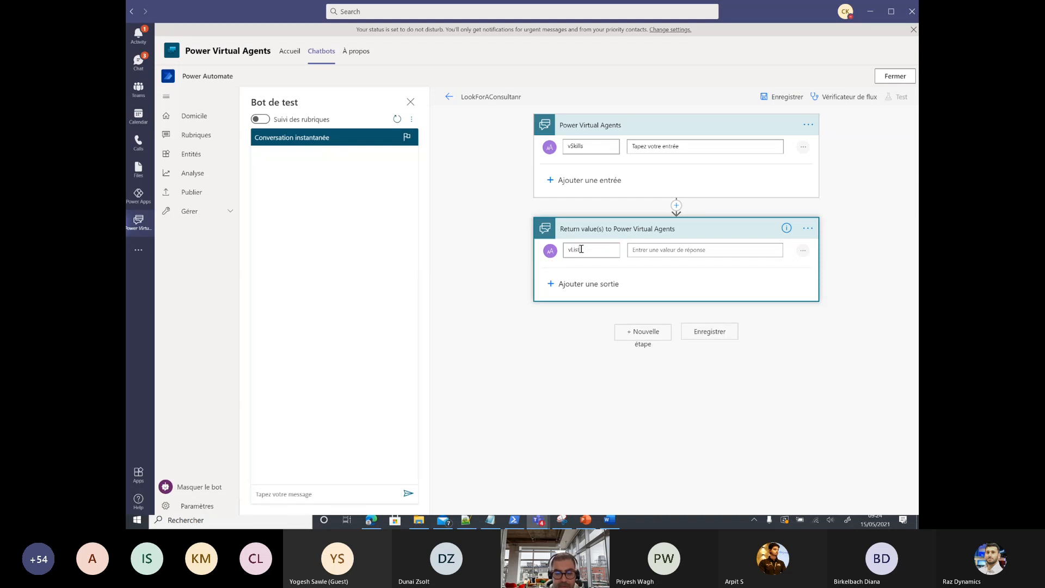
text(OfConsultant)
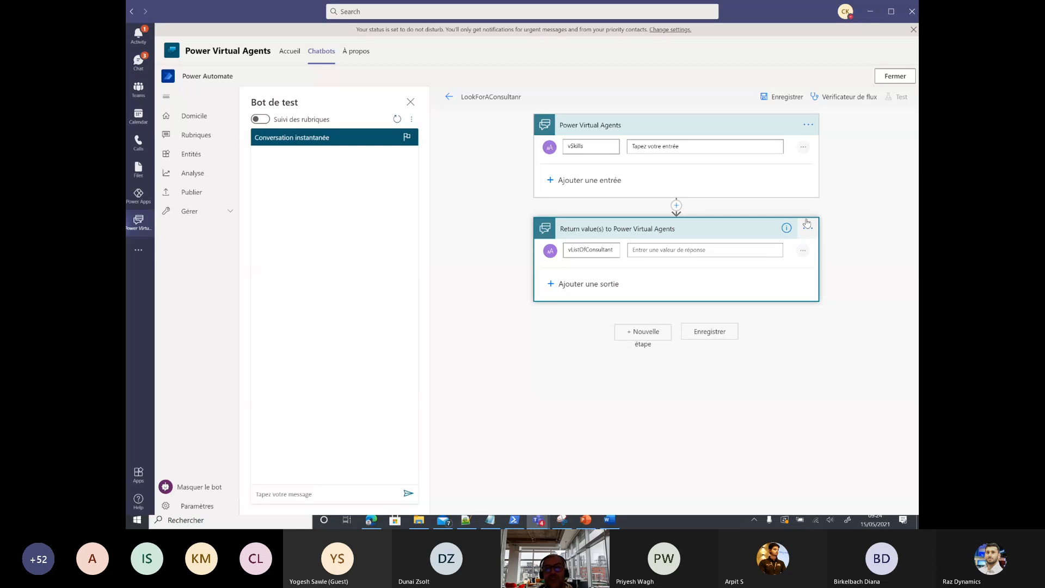
Step: Insert a Microsoft Dataverse 'Lister les lignes' action on the Skills table between trigger and return
click(676, 205)
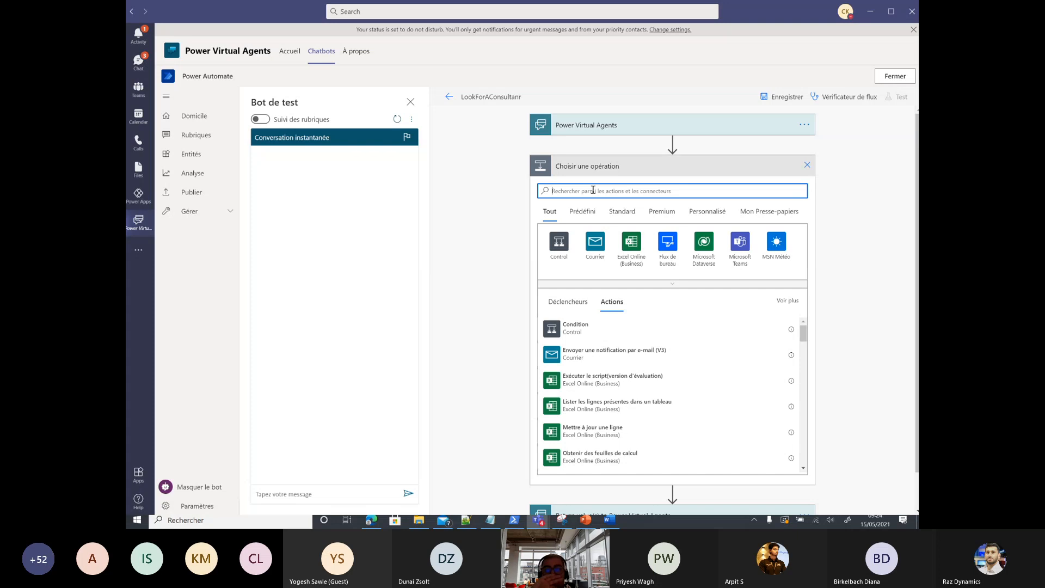
click(706, 245)
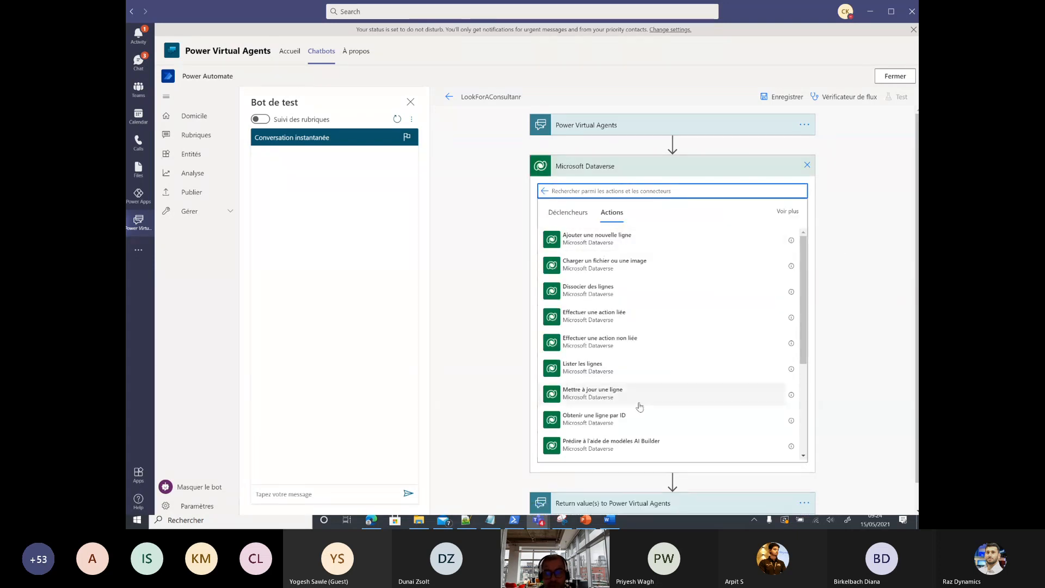
click(598, 368)
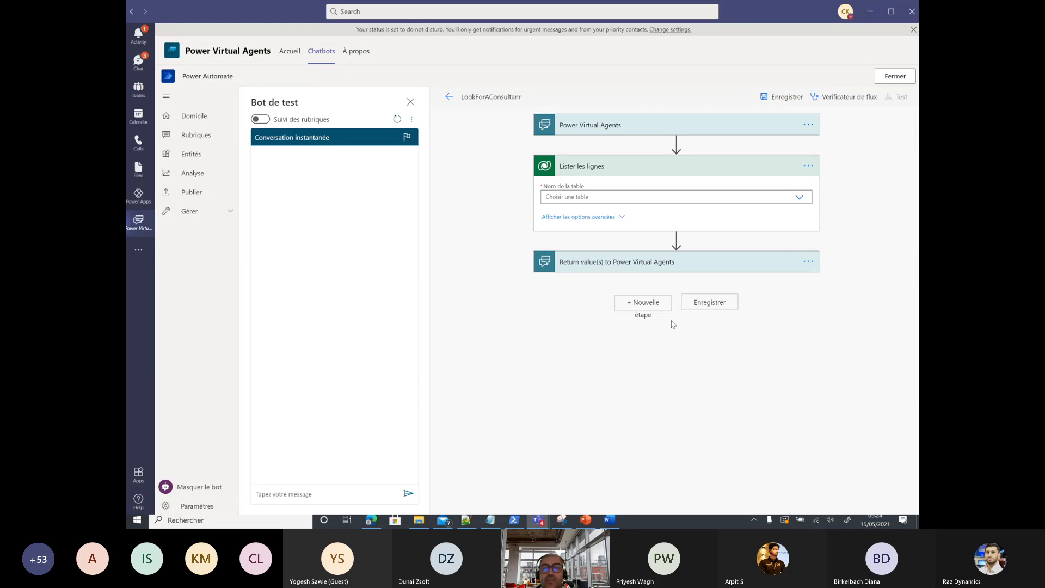
click(800, 199)
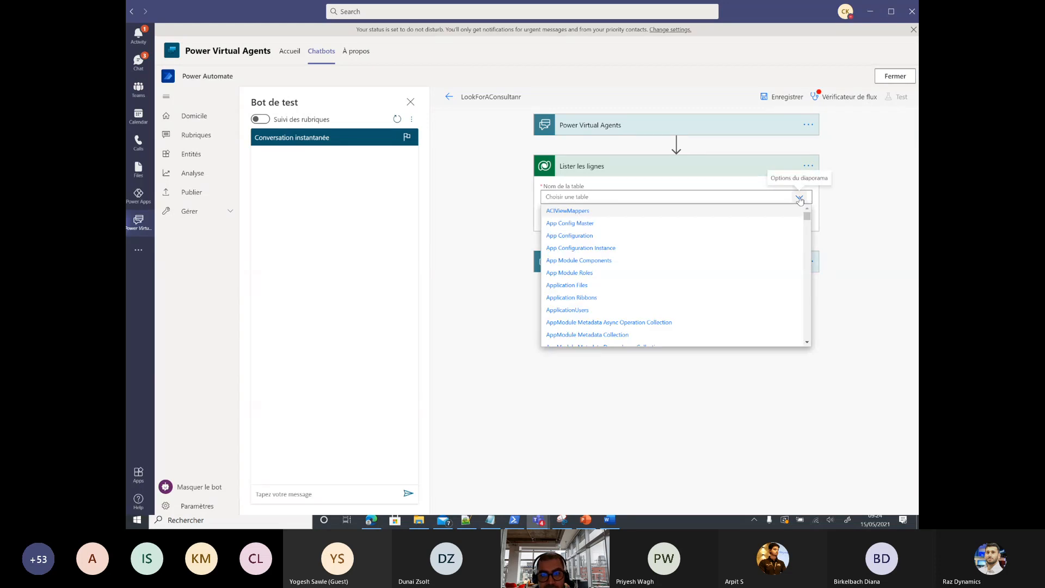
text(skil)
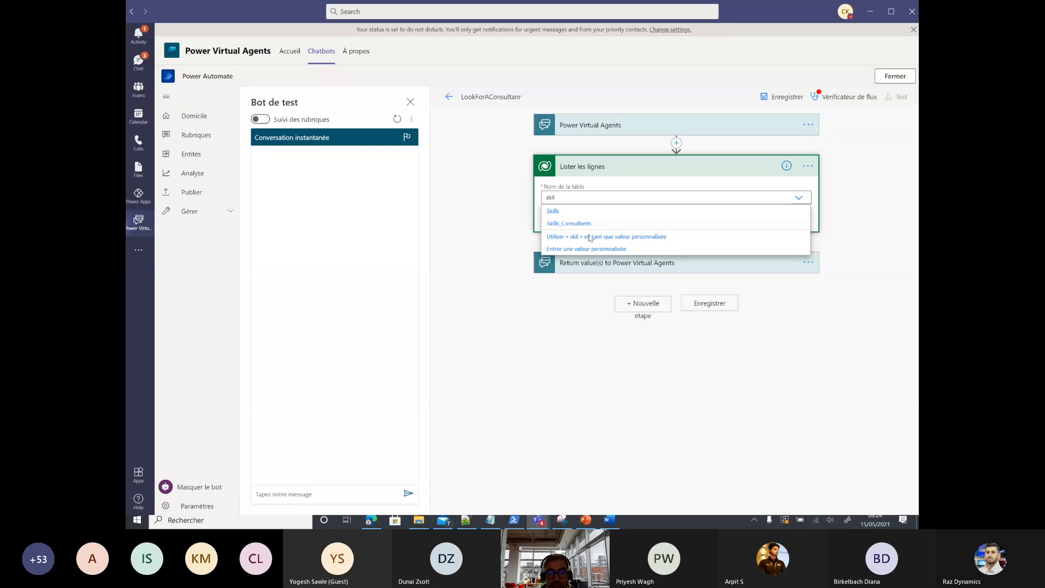
click(551, 211)
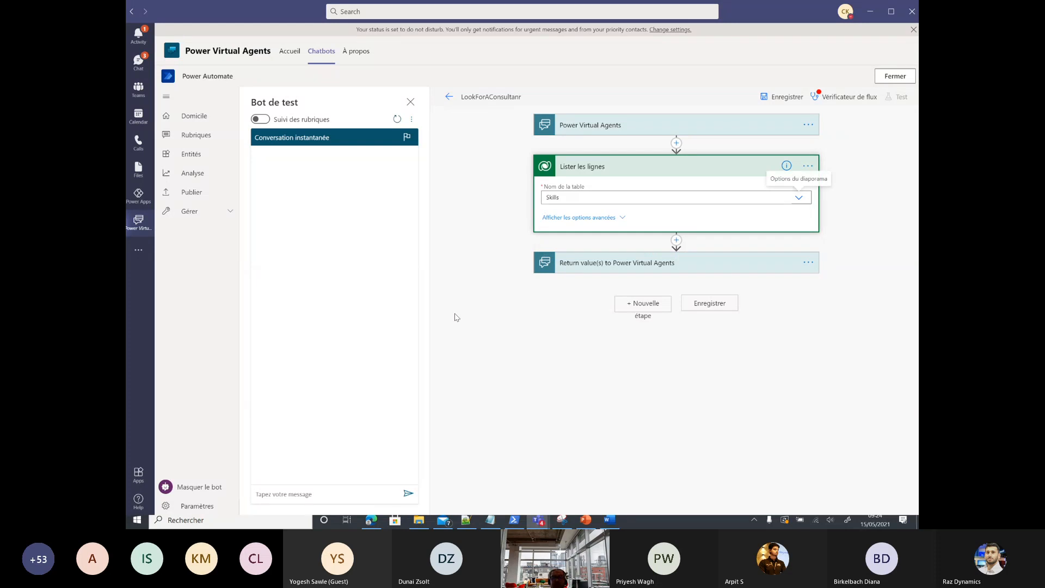
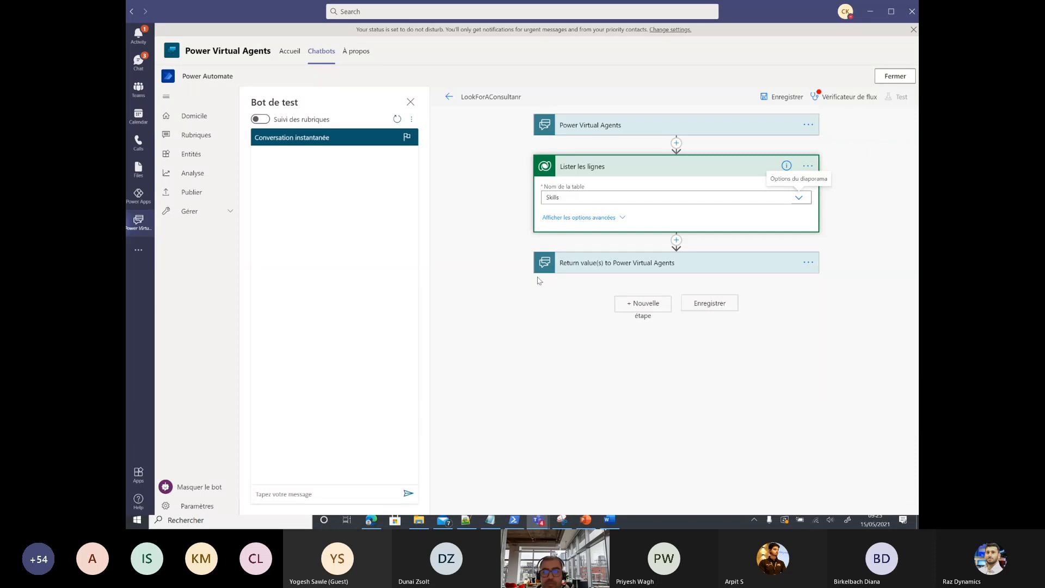
Step: Reveal the advanced options of the Skills 'Lister les lignes' step and start its row filter
click(606, 221)
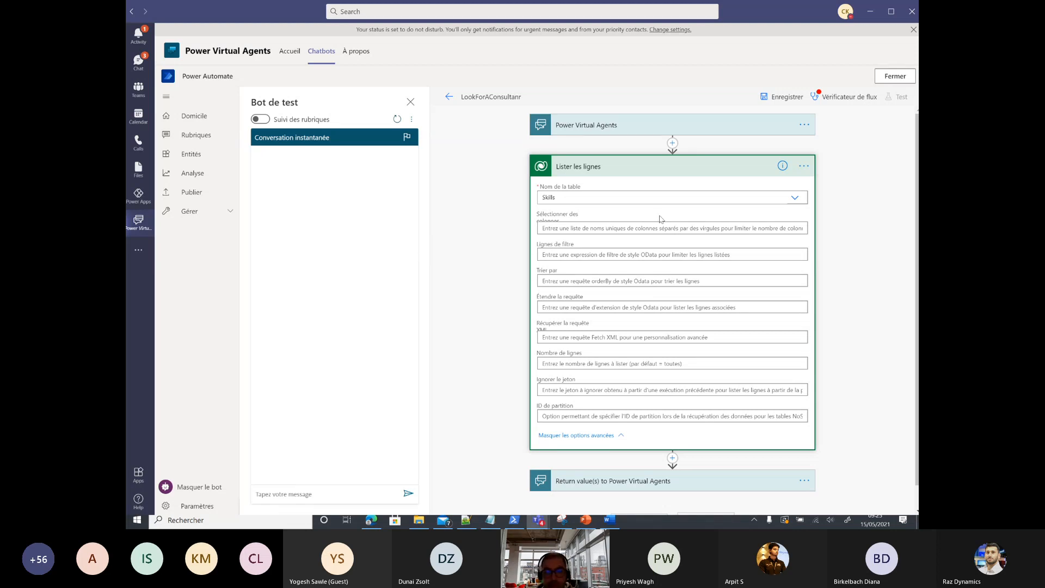
scroll(604, 245, down, 1)
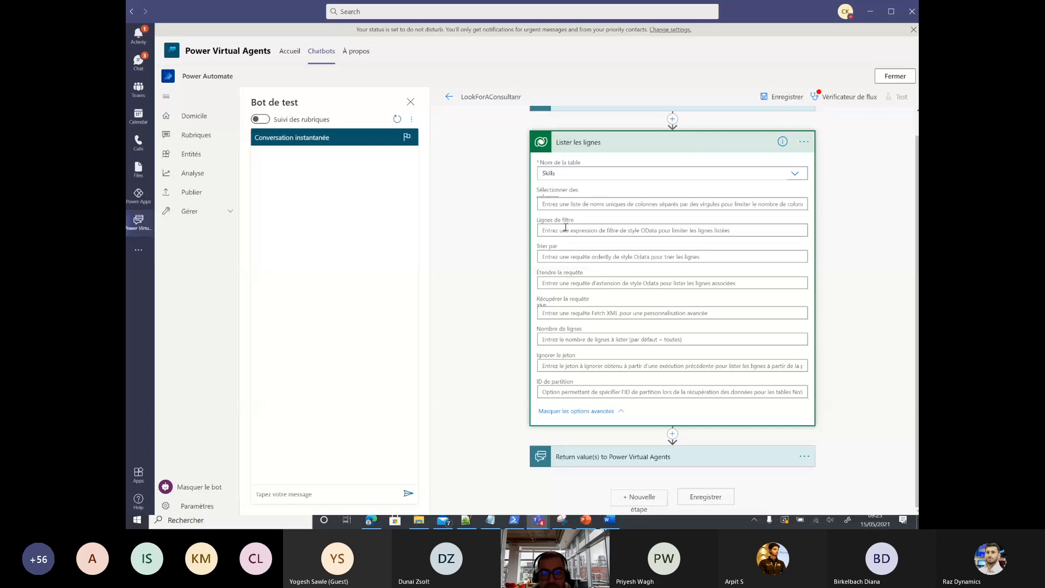
click(565, 229)
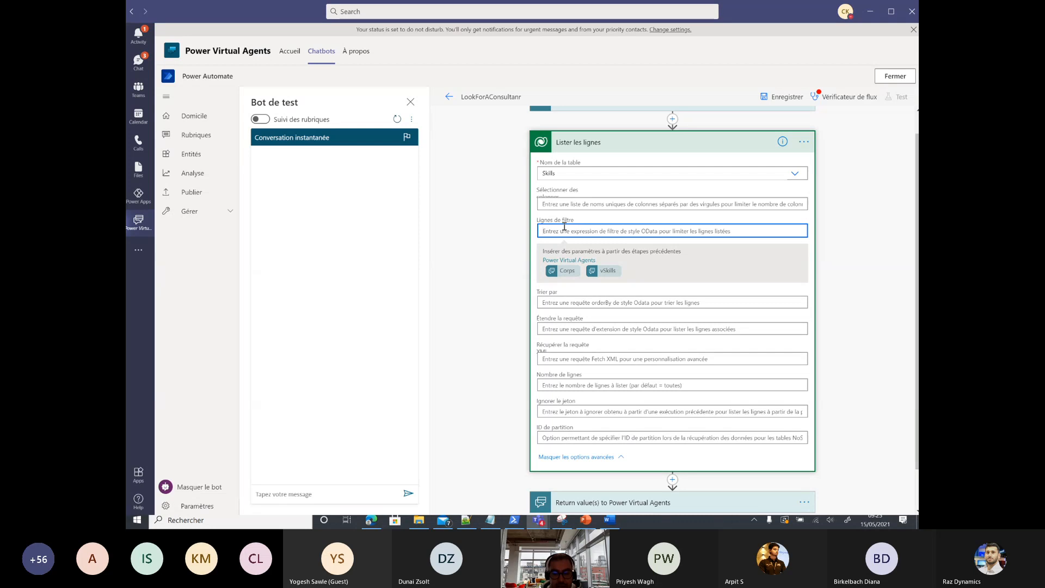
Step: Copy the cr6e3_skills column name from Notepad++, then run the flow checker
click(465, 519)
drag(195, 76, 147, 76)
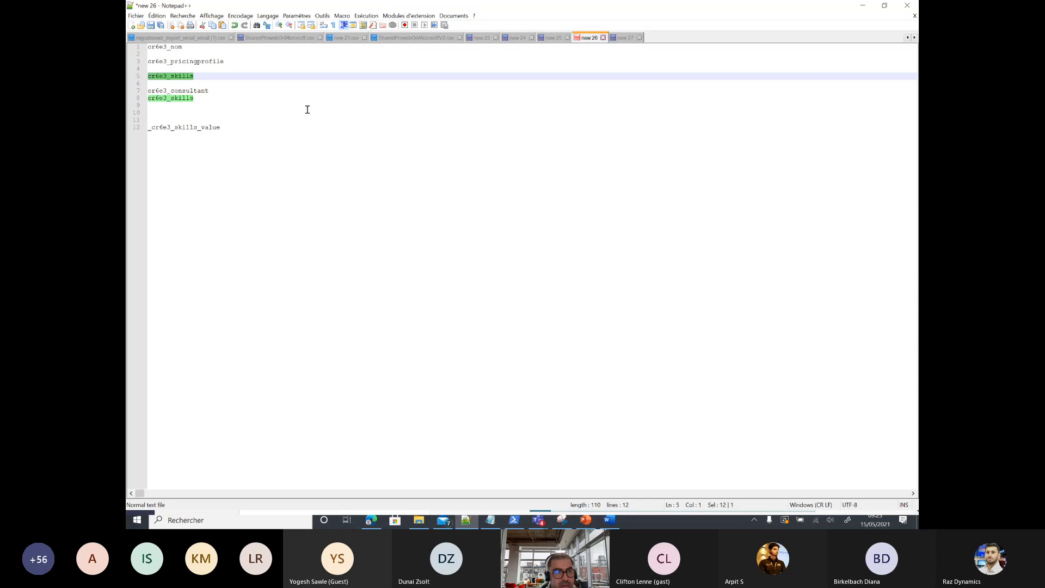
click(863, 6)
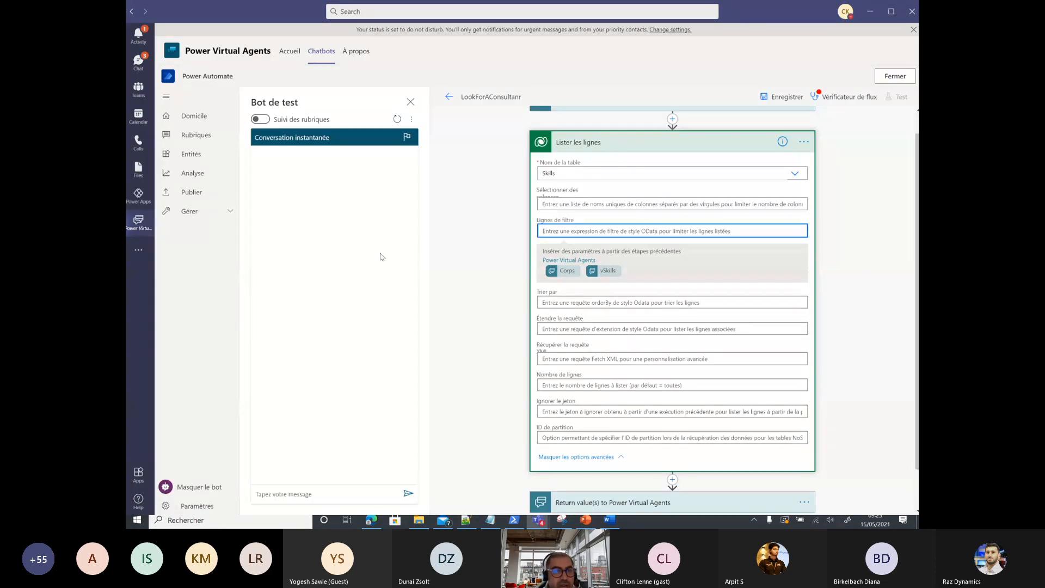
click(847, 97)
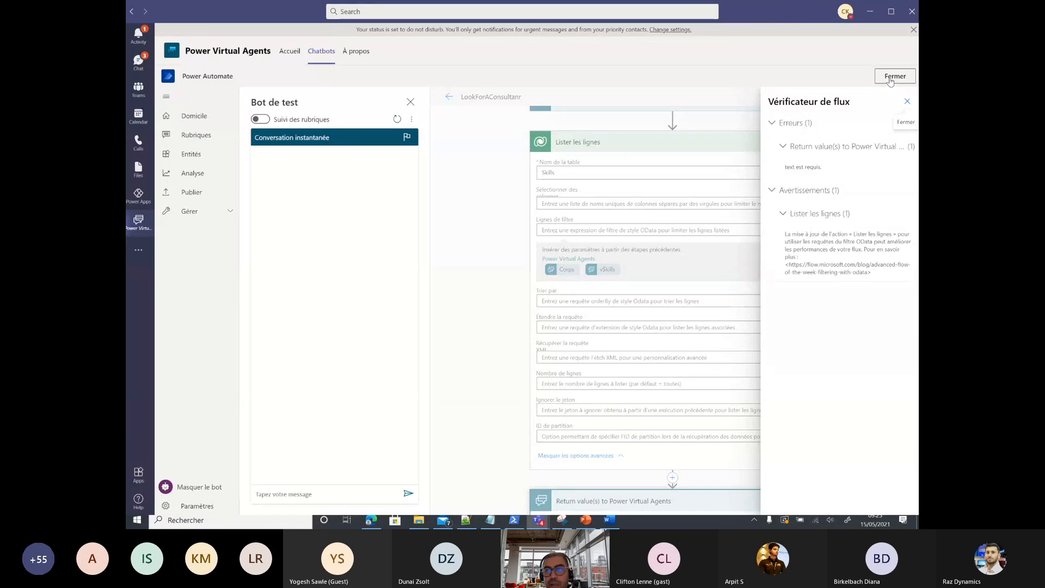
Step: Insert a 'Définir une variable' step above the list-rows step, then delete it
click(907, 101)
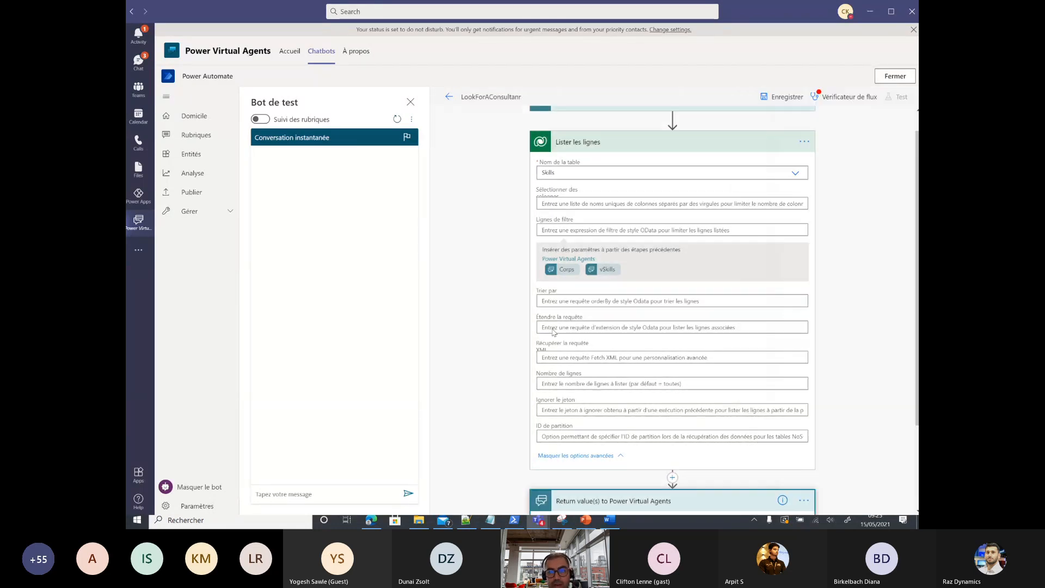
scroll(658, 189, up, 1)
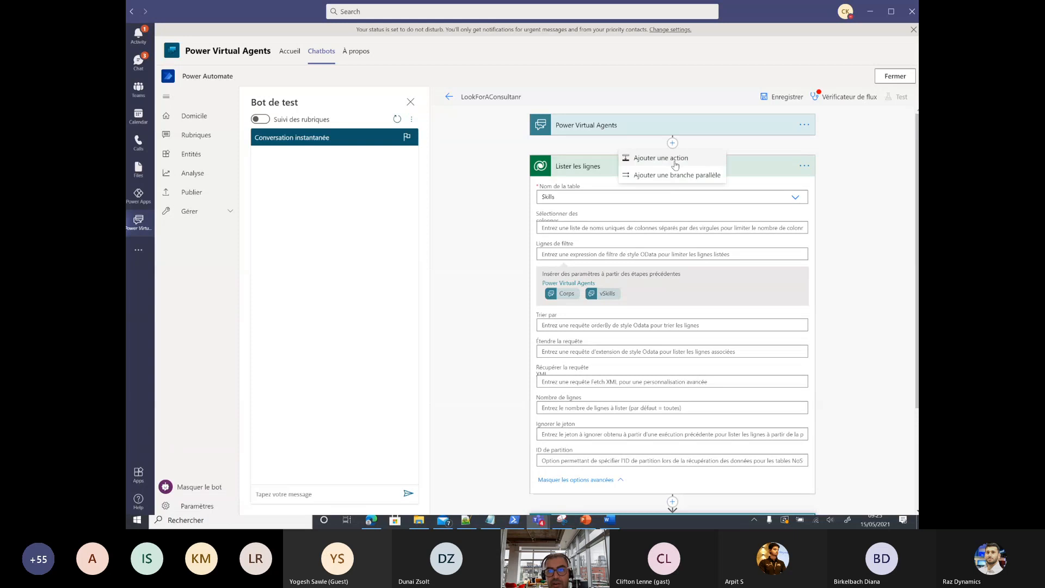
click(660, 169)
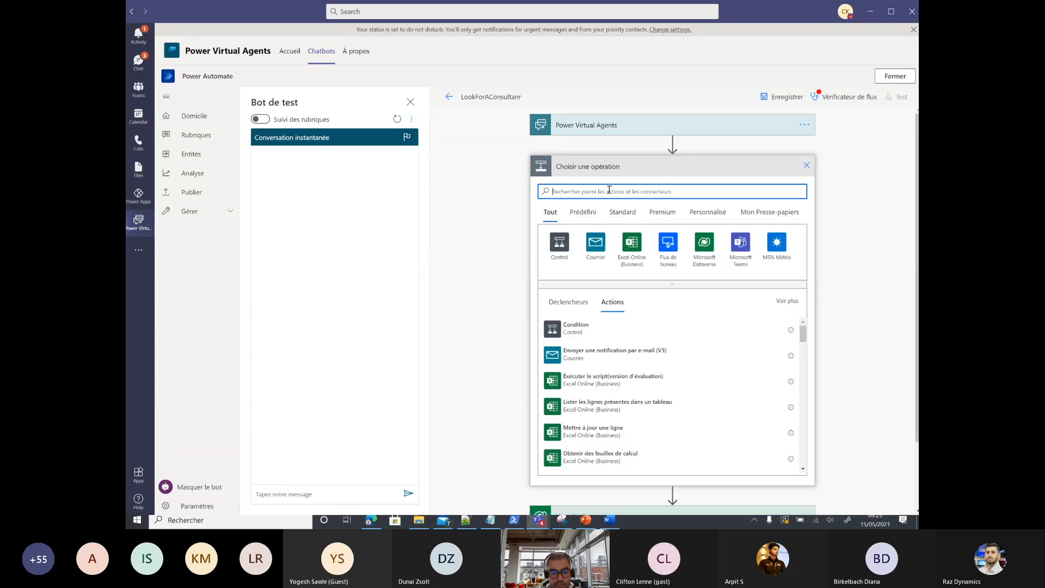
text(variab)
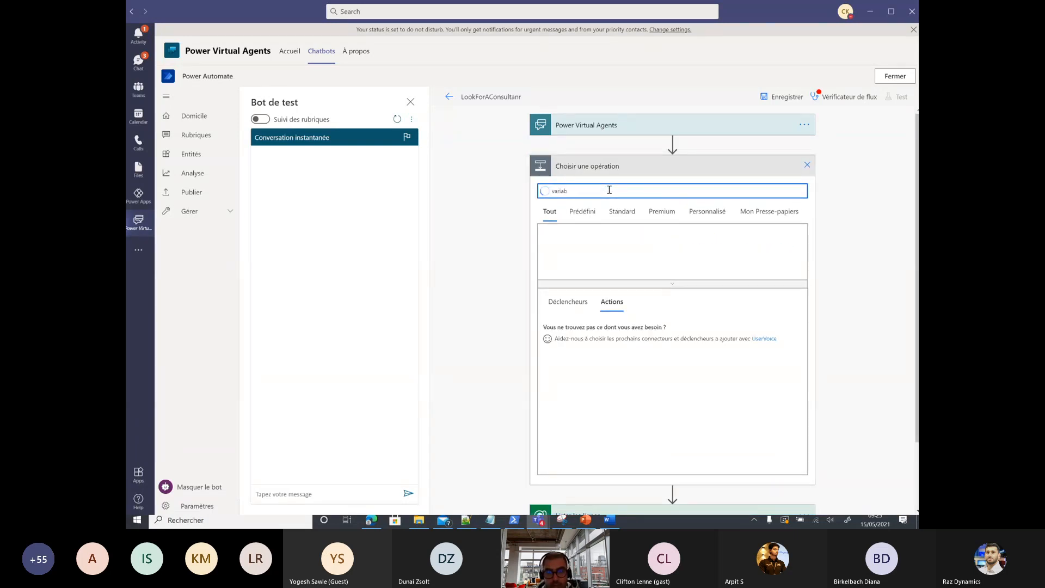
click(563, 245)
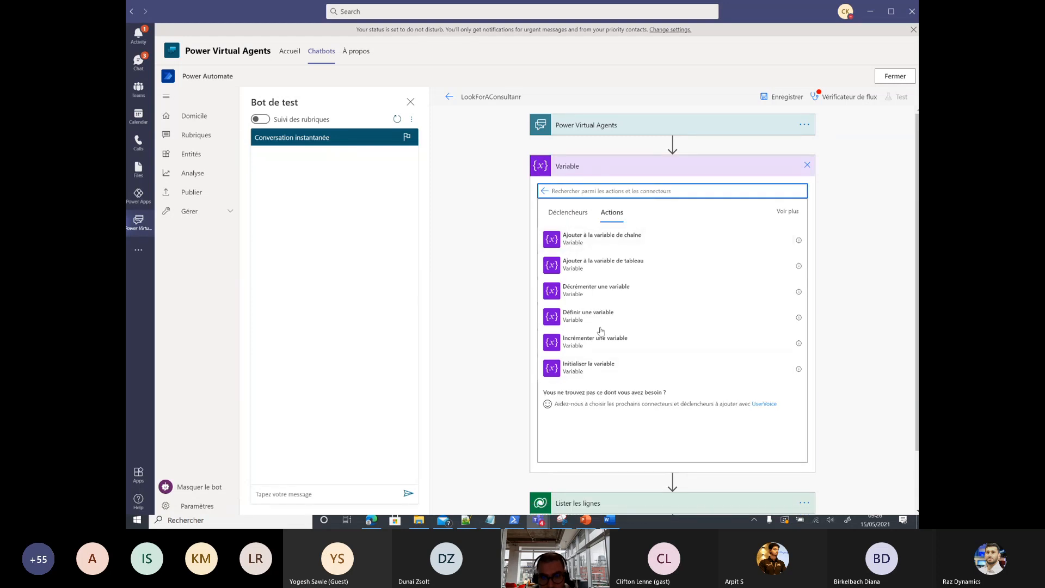
click(599, 321)
click(592, 197)
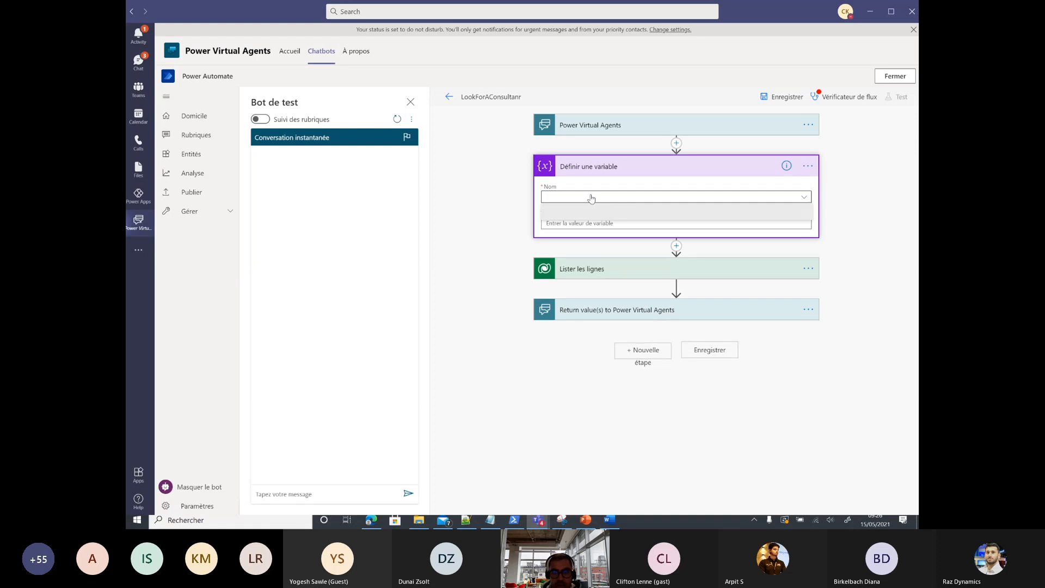
click(808, 166)
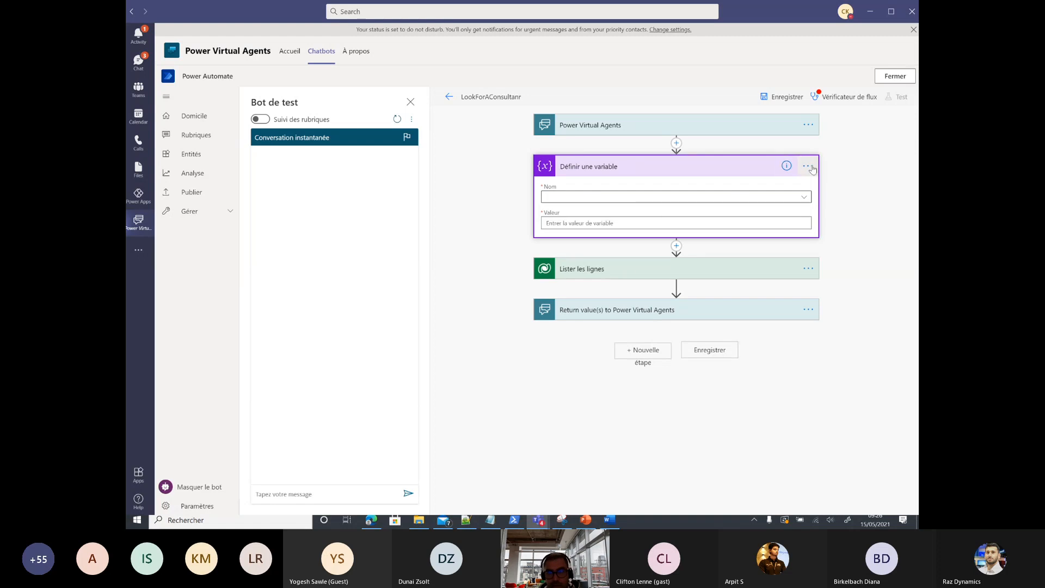
click(690, 284)
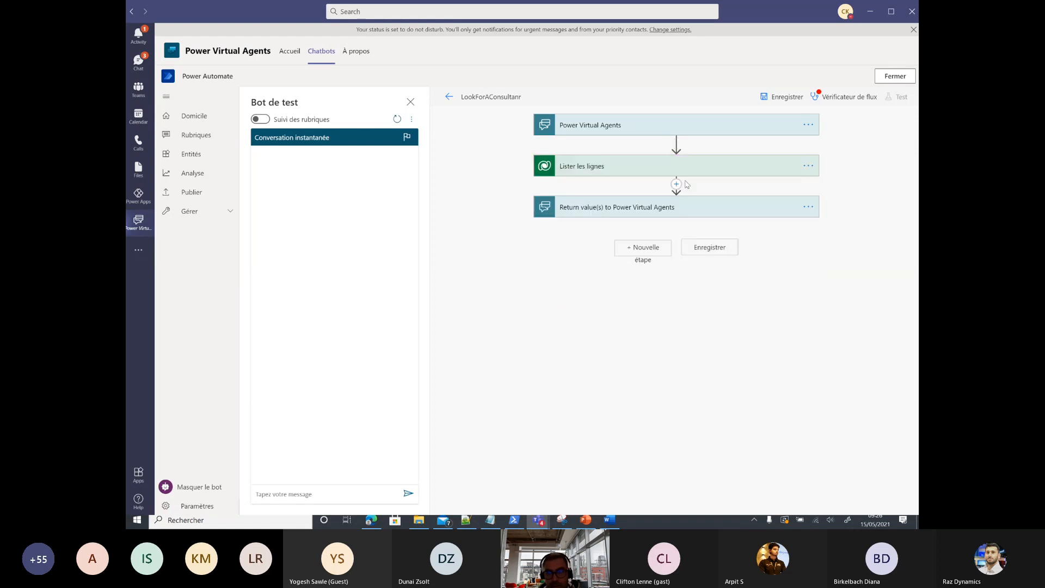
Step: Add an 'Initialiser la variable' step above listing rows, then close the flow editor
click(676, 143)
click(665, 158)
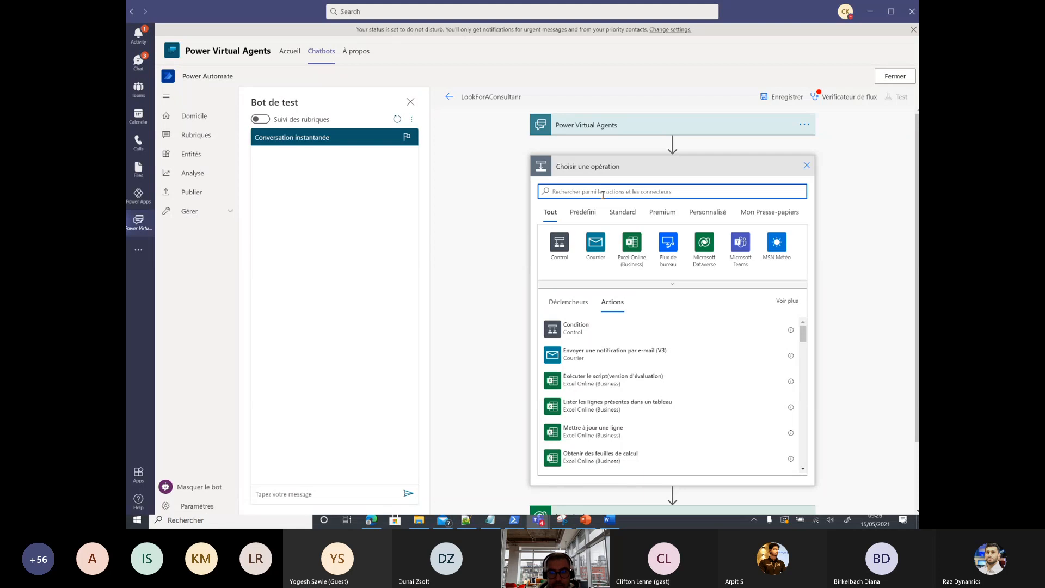
text(vari)
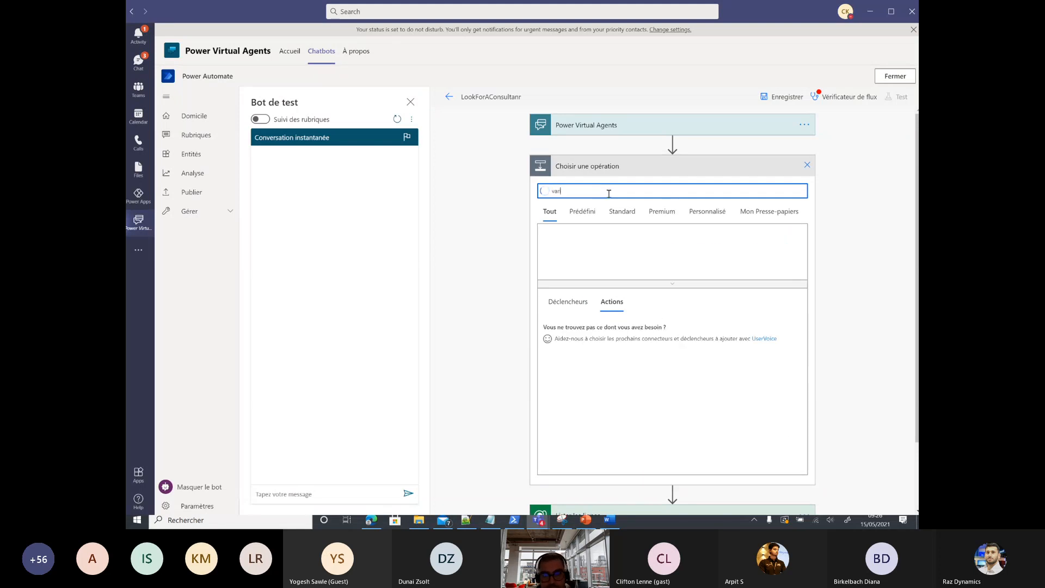
click(594, 248)
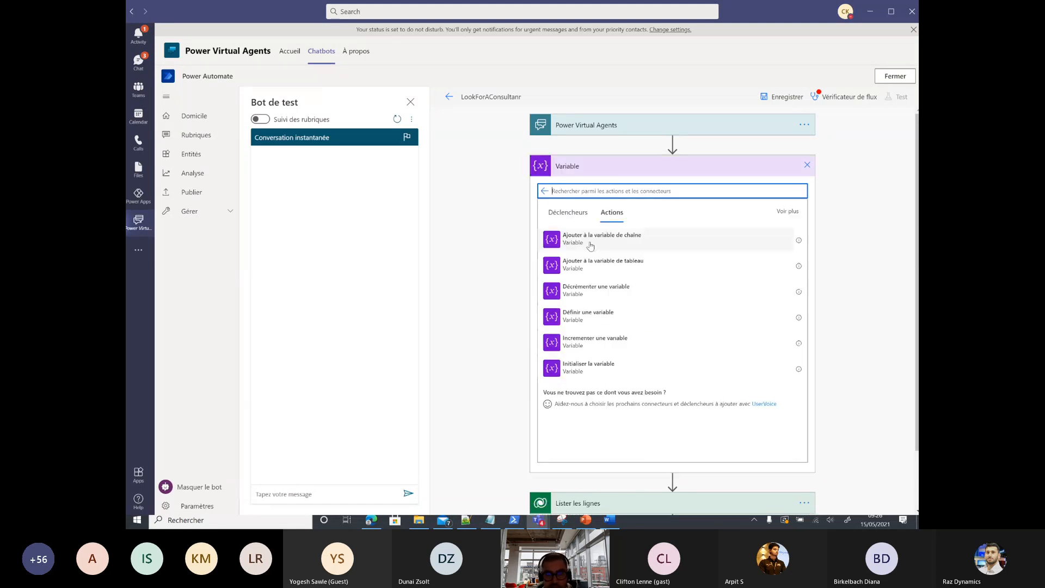
click(592, 369)
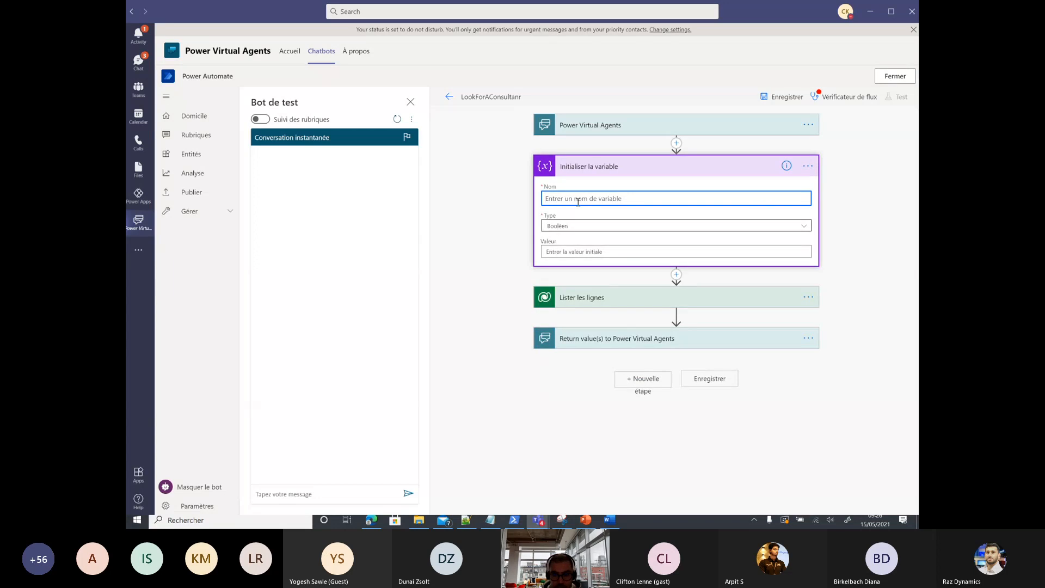
text(Ini)
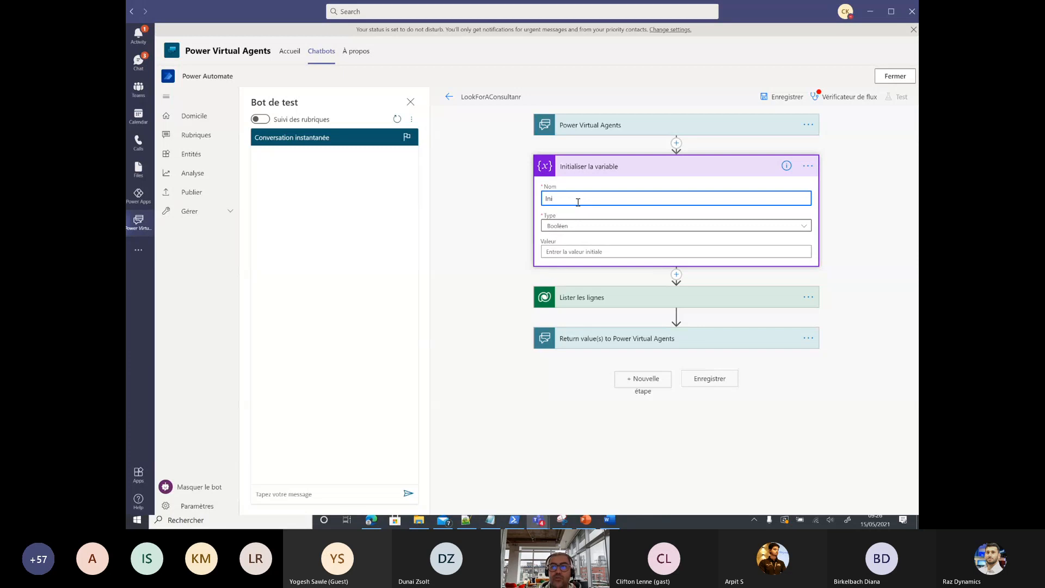
click(895, 77)
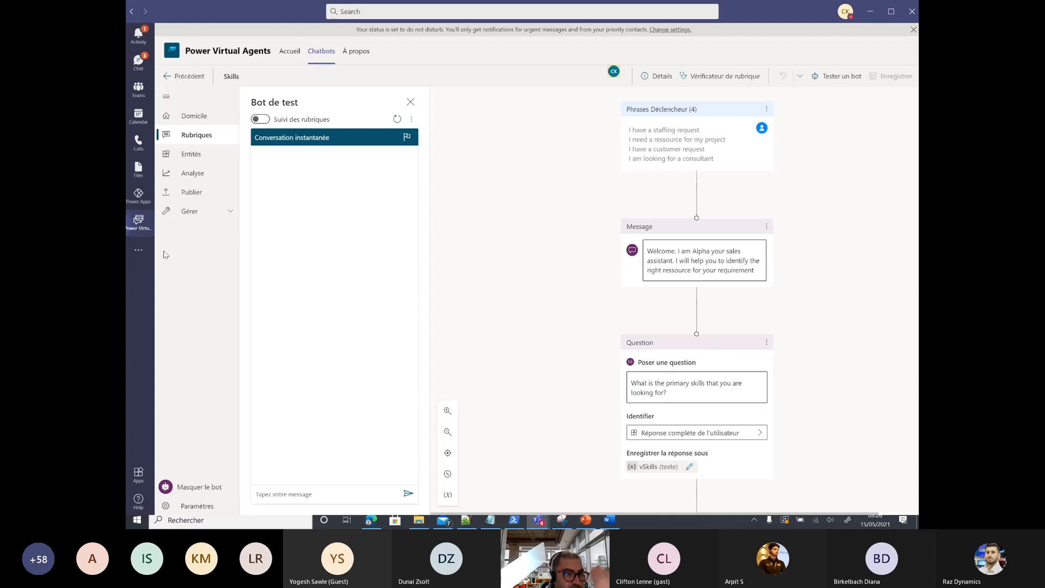
Step: Open the Teams Nation PVA team's LookForConsultant cloud flow in Power Apps for editing
click(138, 196)
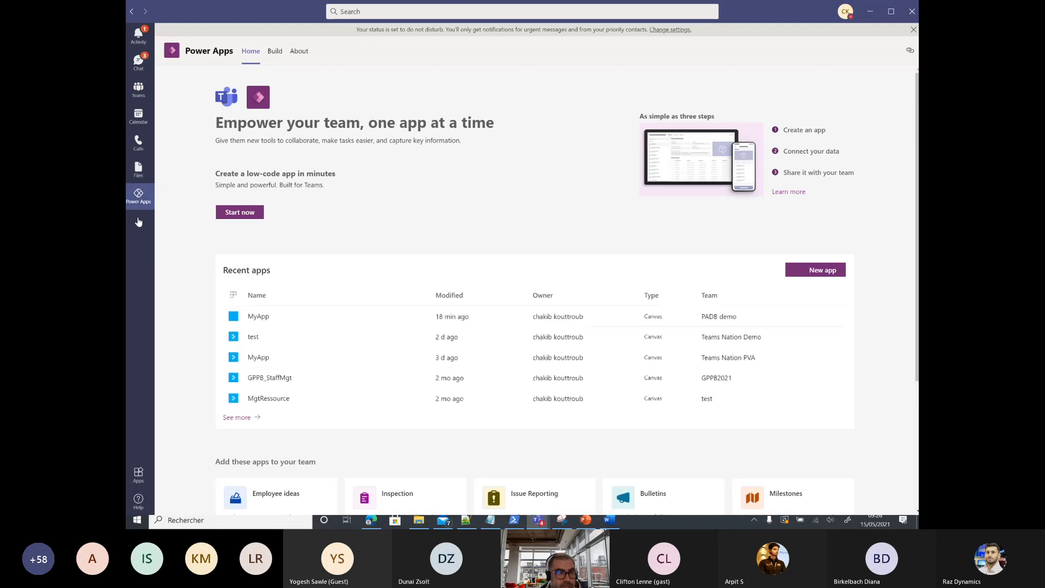
click(237, 417)
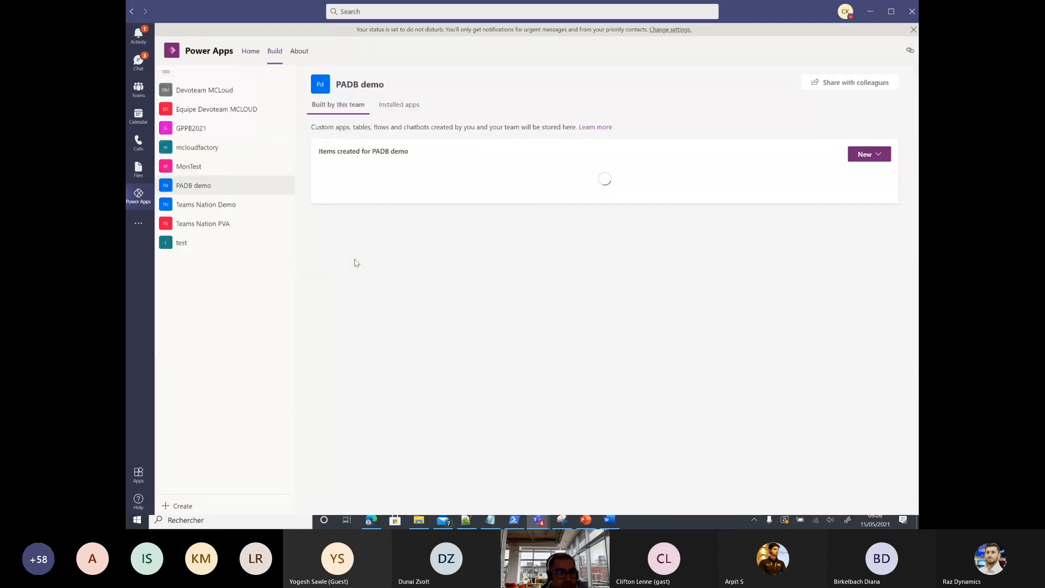
click(209, 225)
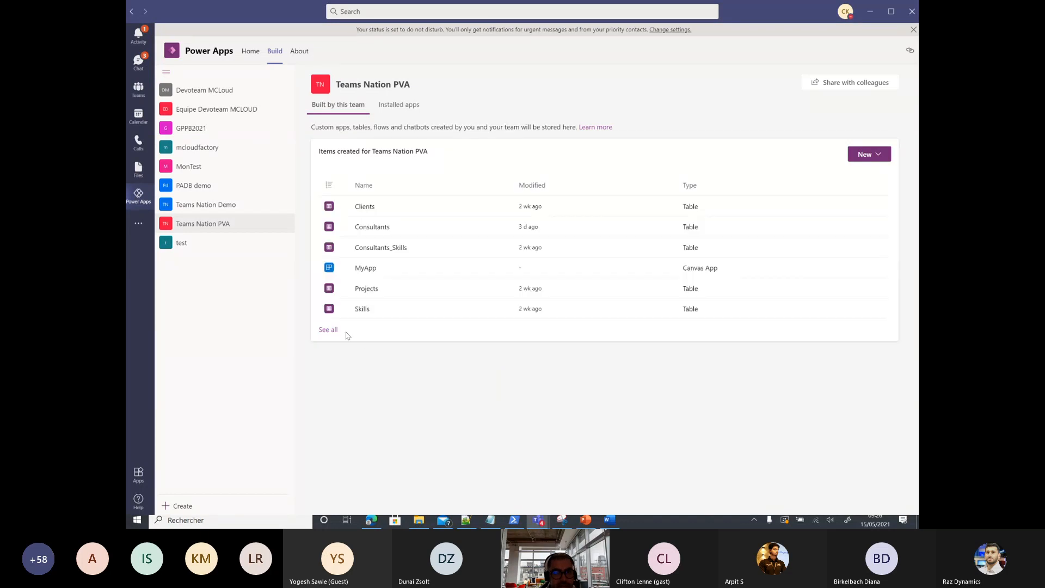
click(328, 331)
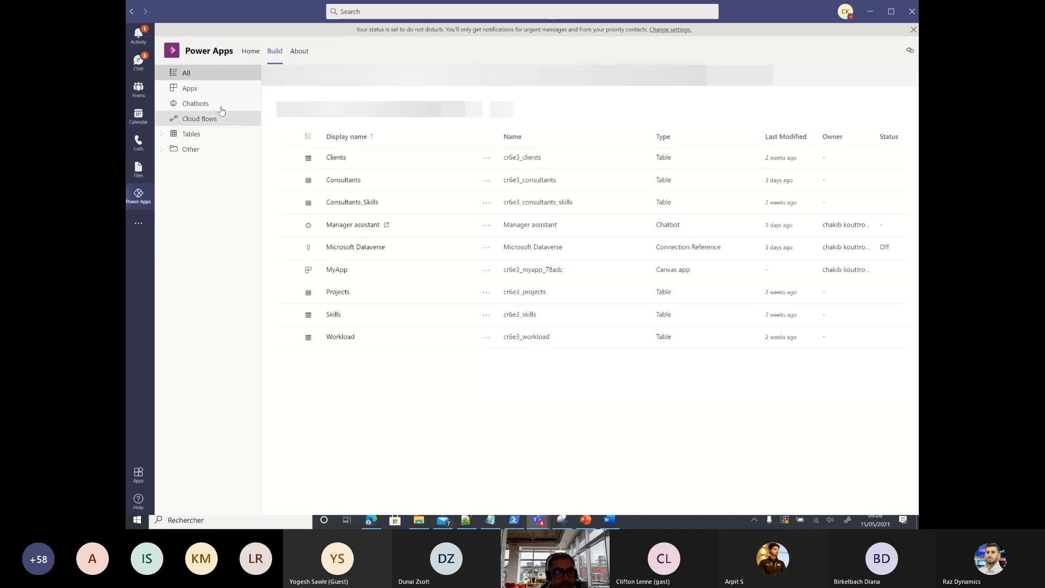
click(201, 103)
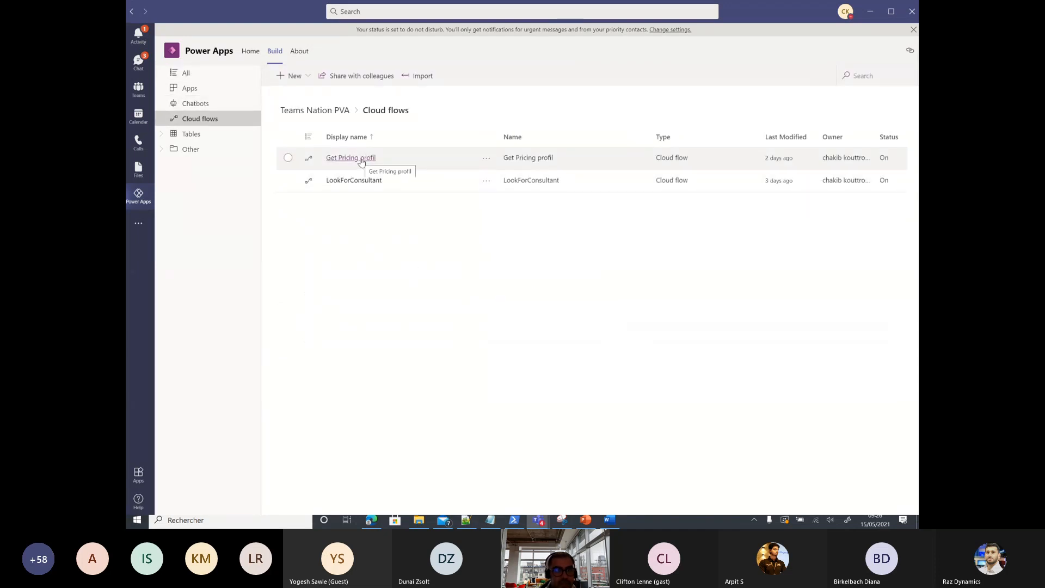
click(355, 180)
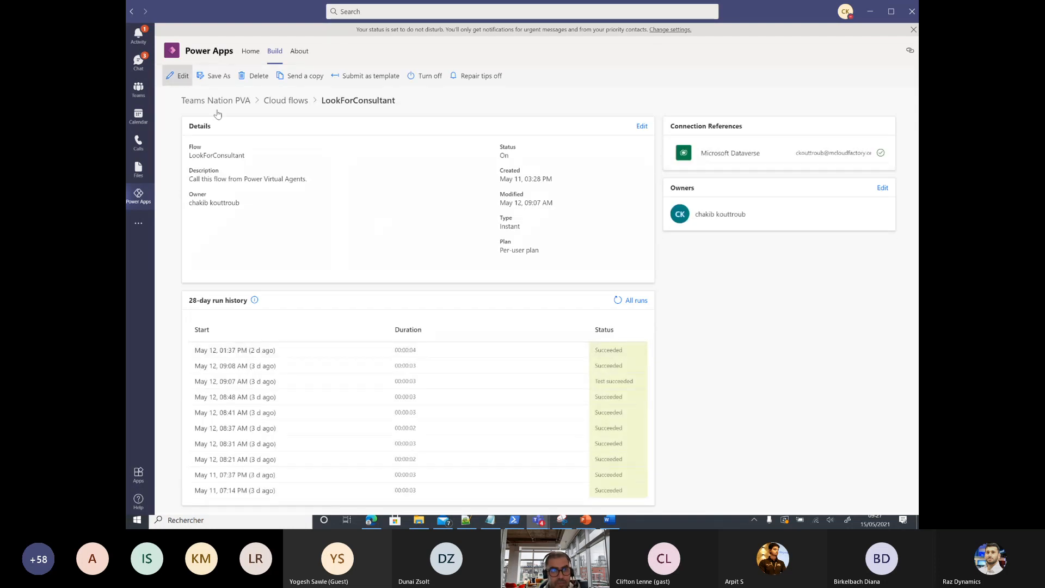
click(180, 76)
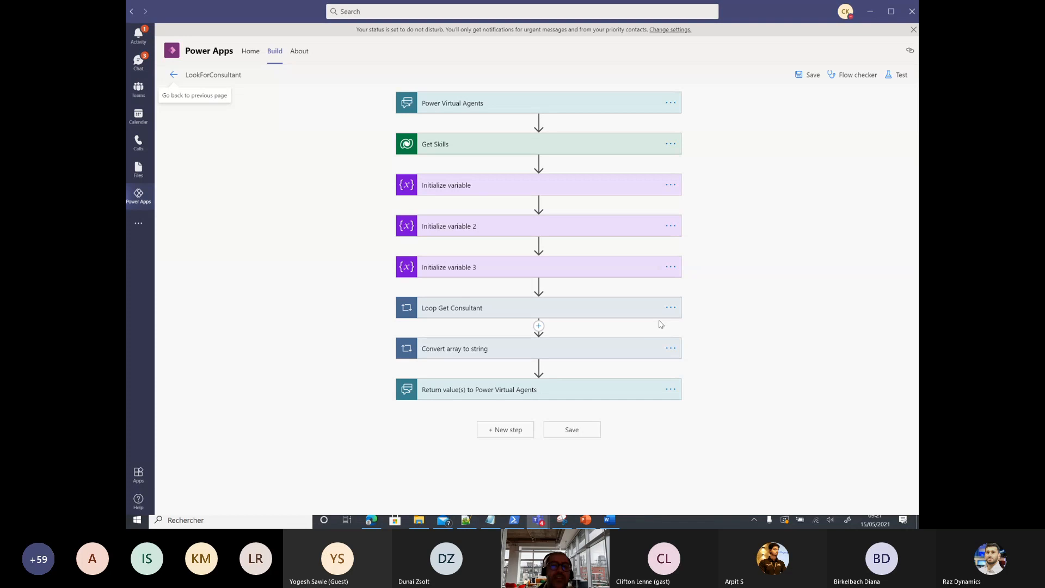
Step: Inspect the trigger's Skills input and the Get Skills step's advanced settings
click(478, 103)
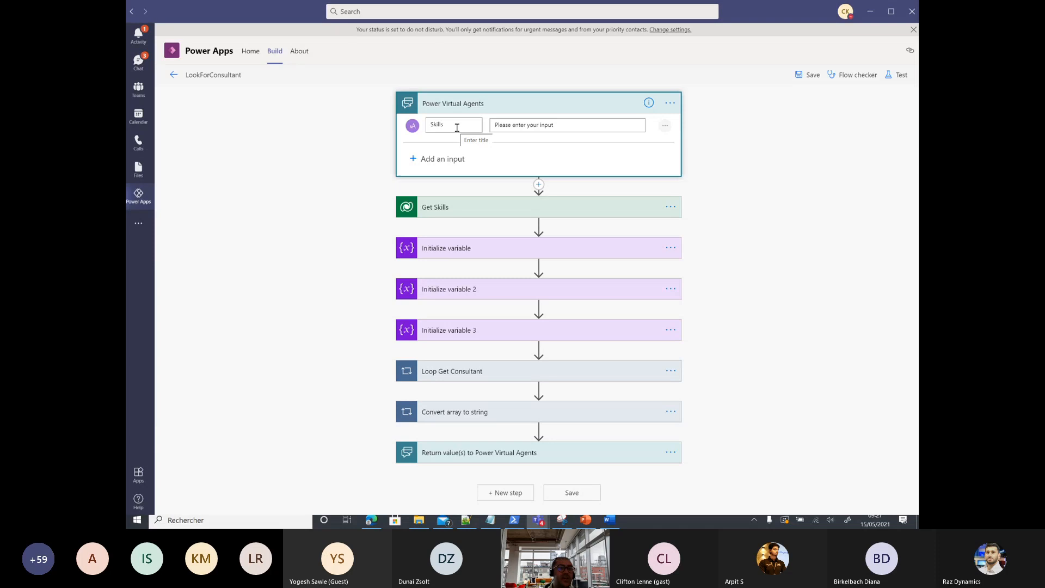
click(447, 211)
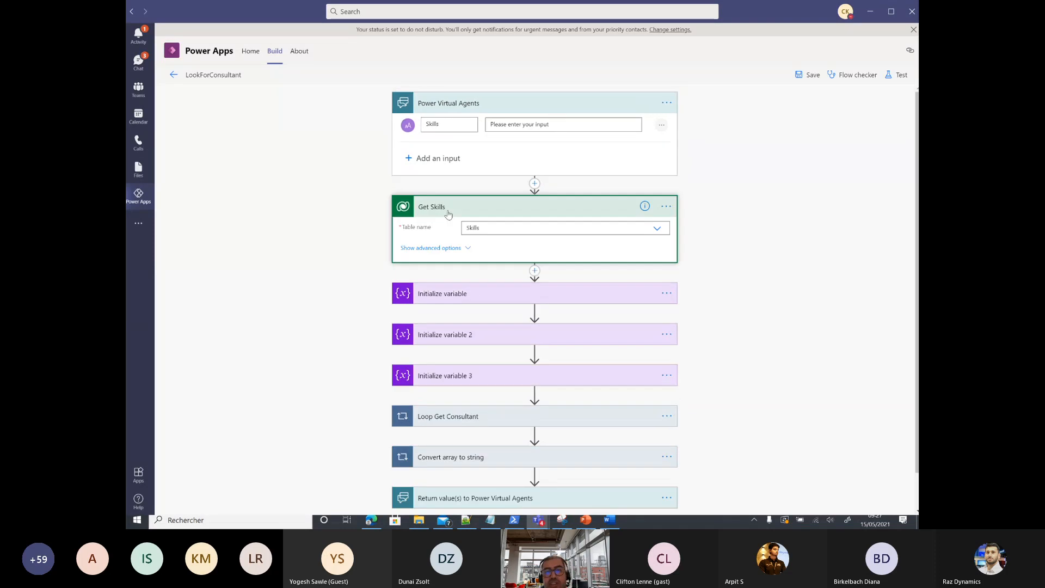
click(414, 248)
scroll(509, 232, down, 1)
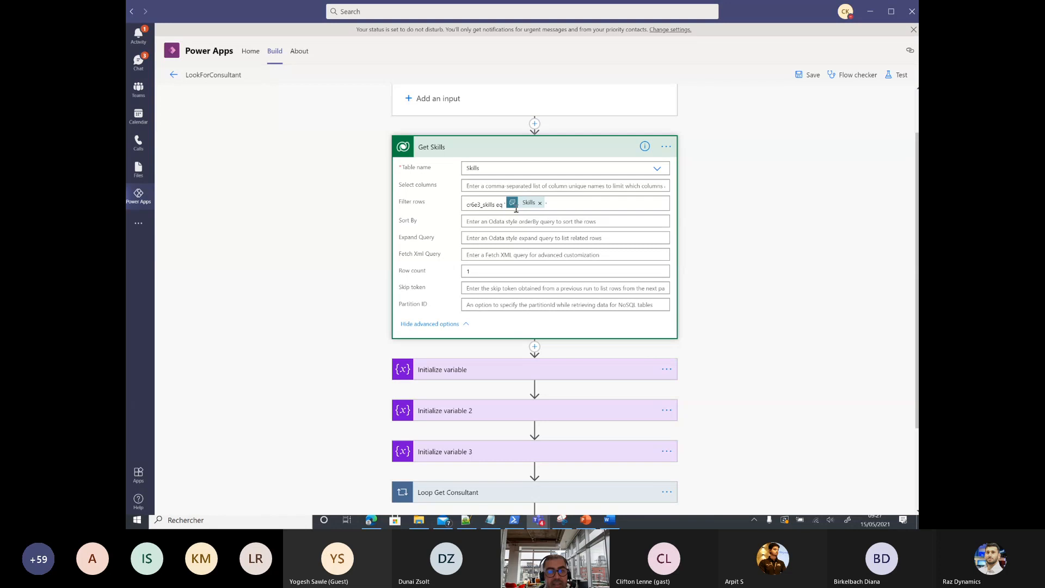
scroll(492, 217, down, 2)
scroll(461, 368, down, 1)
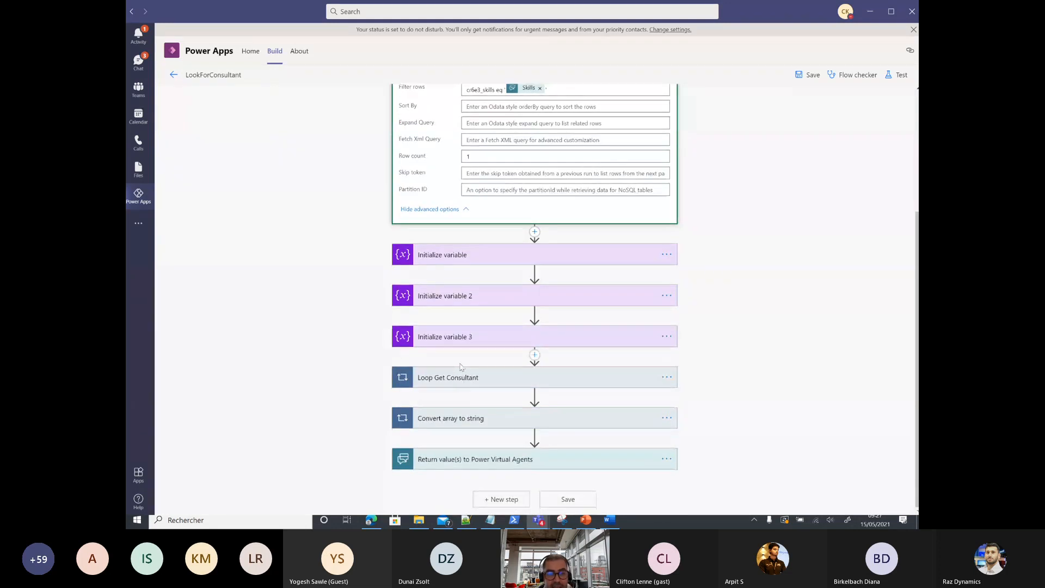
Step: Expand Loop Get Consultant to show Get Consultants and Loop Consultant IDs
click(462, 375)
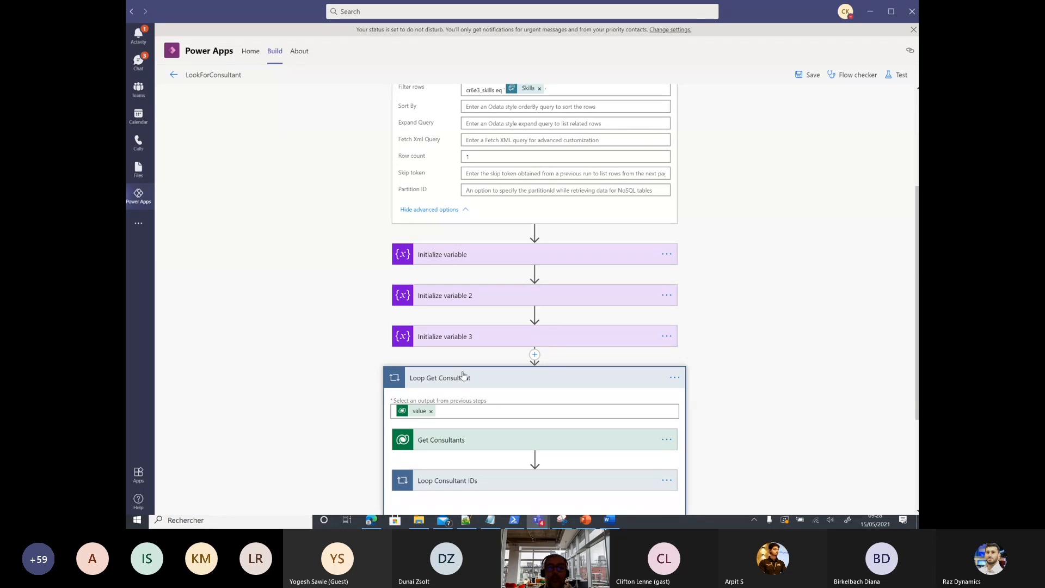
scroll(466, 376, down, 3)
scroll(504, 290, up, 5)
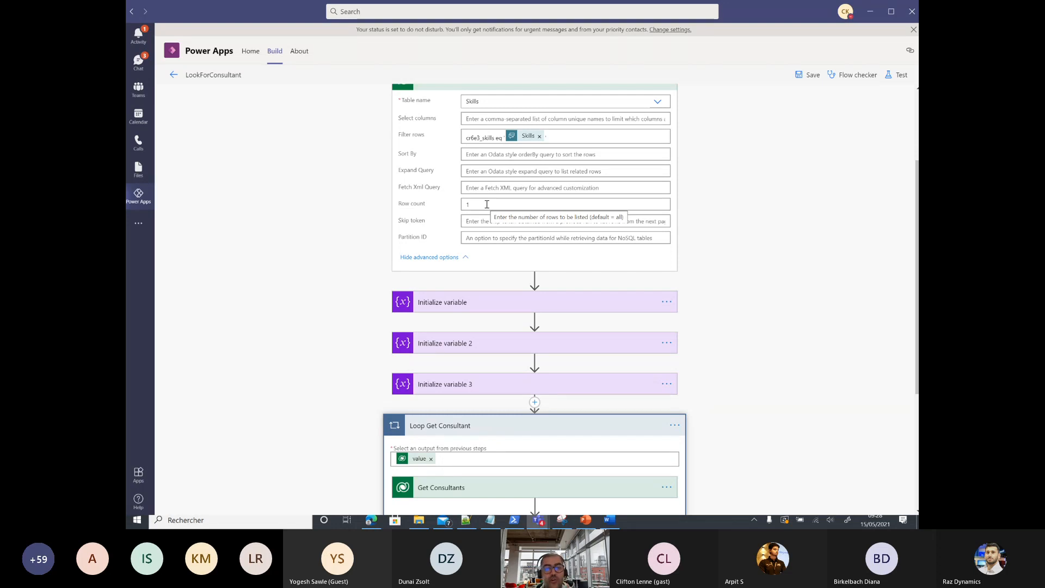
scroll(486, 354, down, 3)
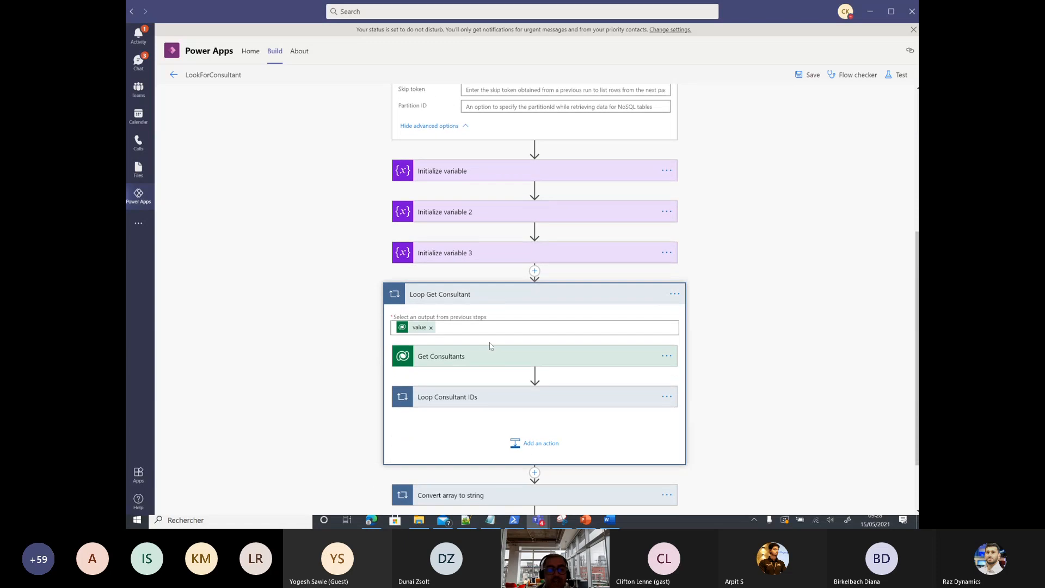
Step: Review Get Consultants, Loop Consultant IDs, Get a row by ID and Append to array variable settings
click(487, 354)
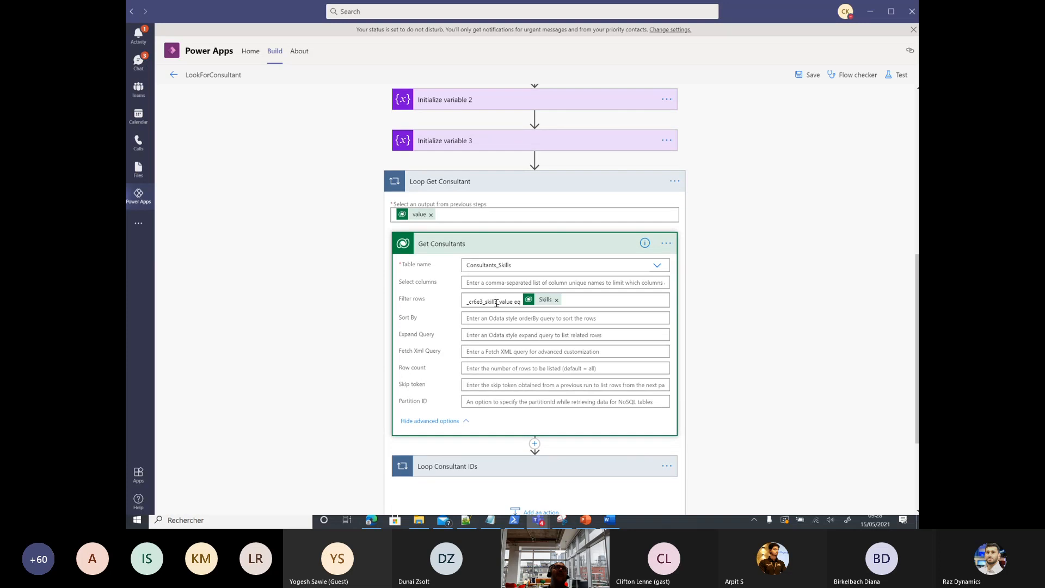
scroll(496, 300, down, 2)
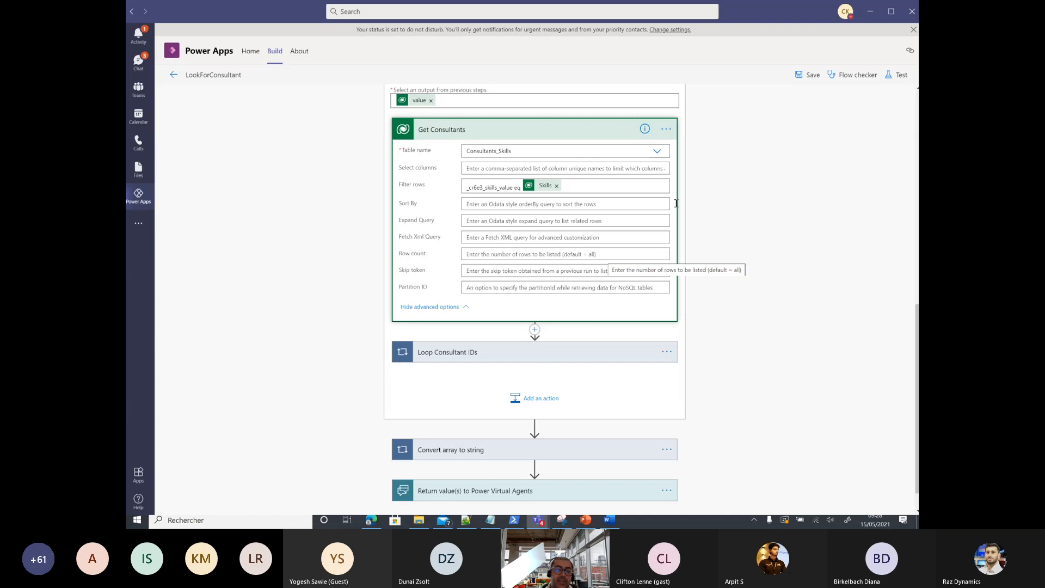
click(479, 354)
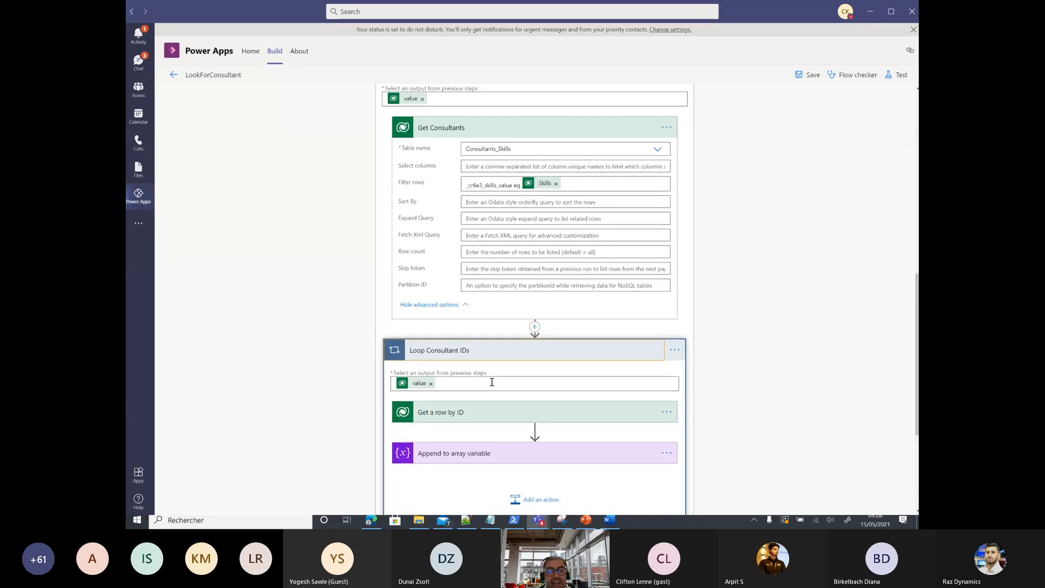
scroll(454, 349, down, 2)
click(457, 330)
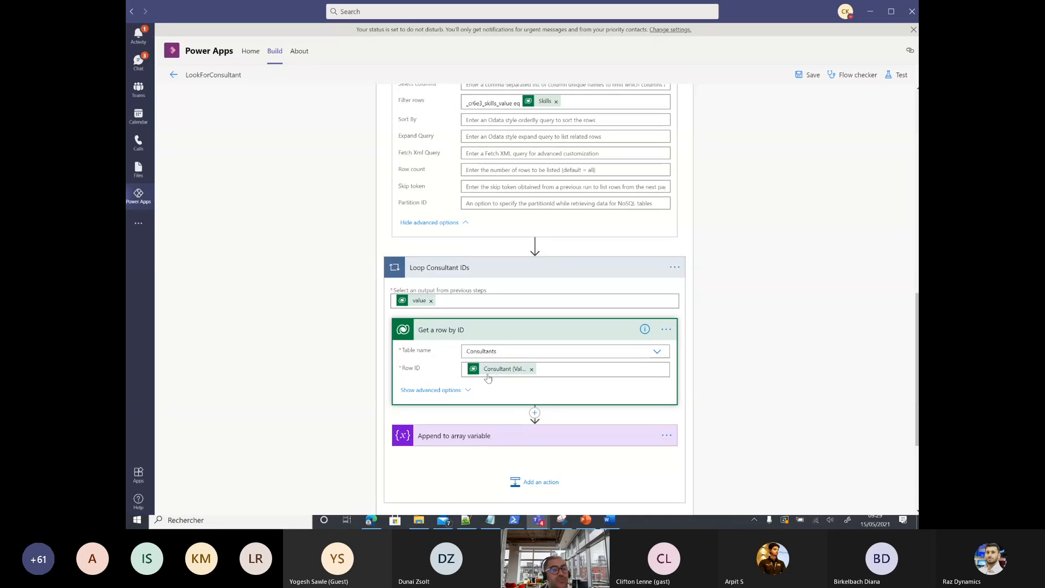
scroll(488, 376, down, 1)
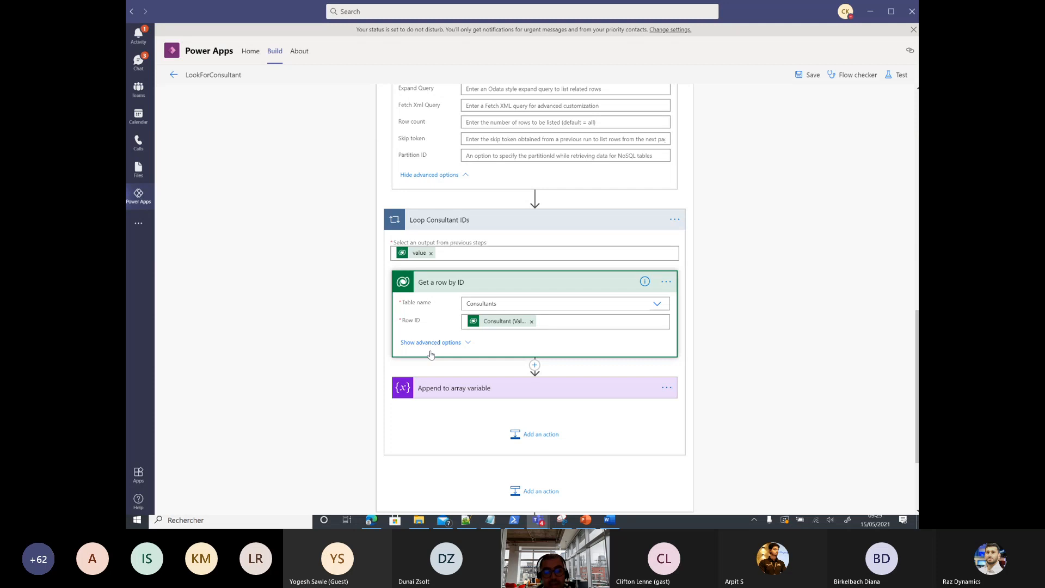
scroll(463, 371, down, 2)
click(460, 293)
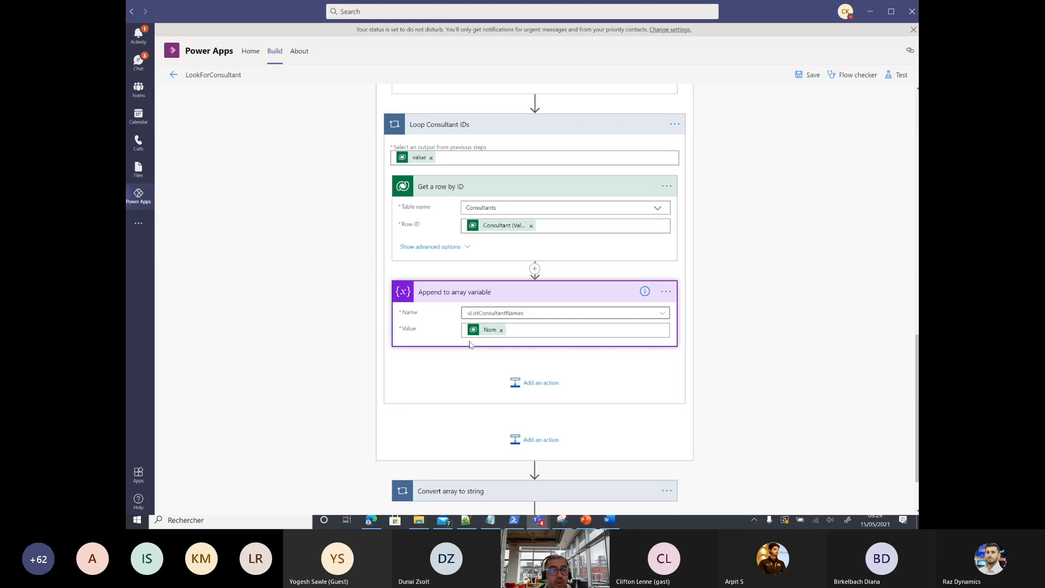
scroll(470, 344, up, 1)
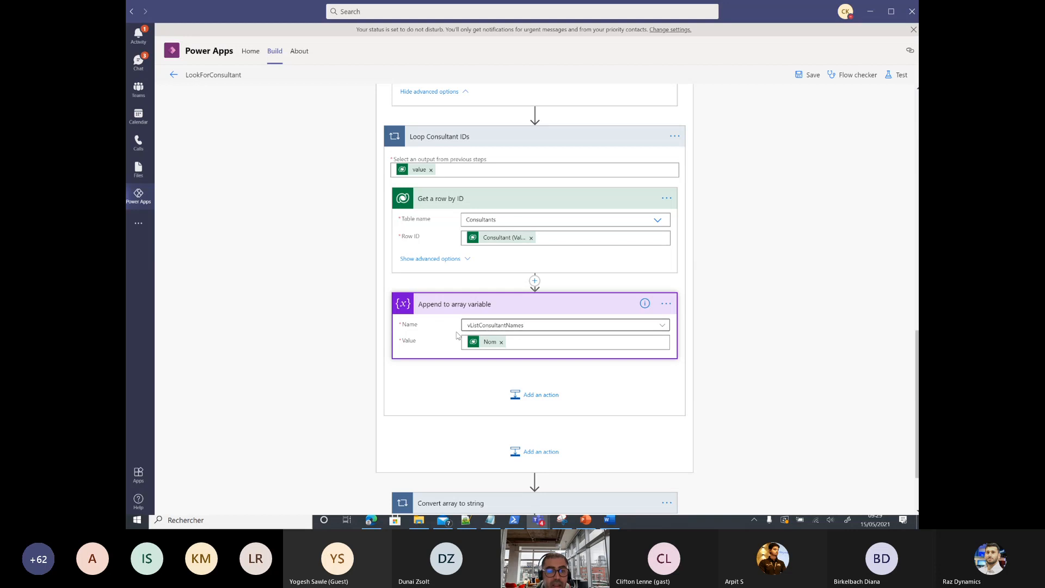
Step: Review the Convert array to string loop and the Return output sent to Power Virtual Agents
scroll(487, 330, down, 3)
click(468, 418)
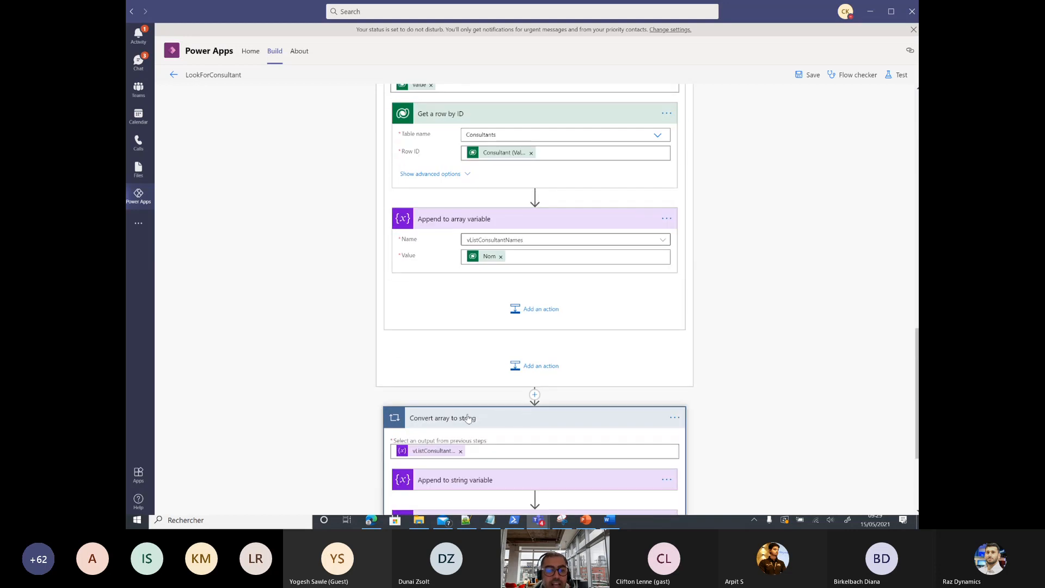
scroll(469, 418, down, 4)
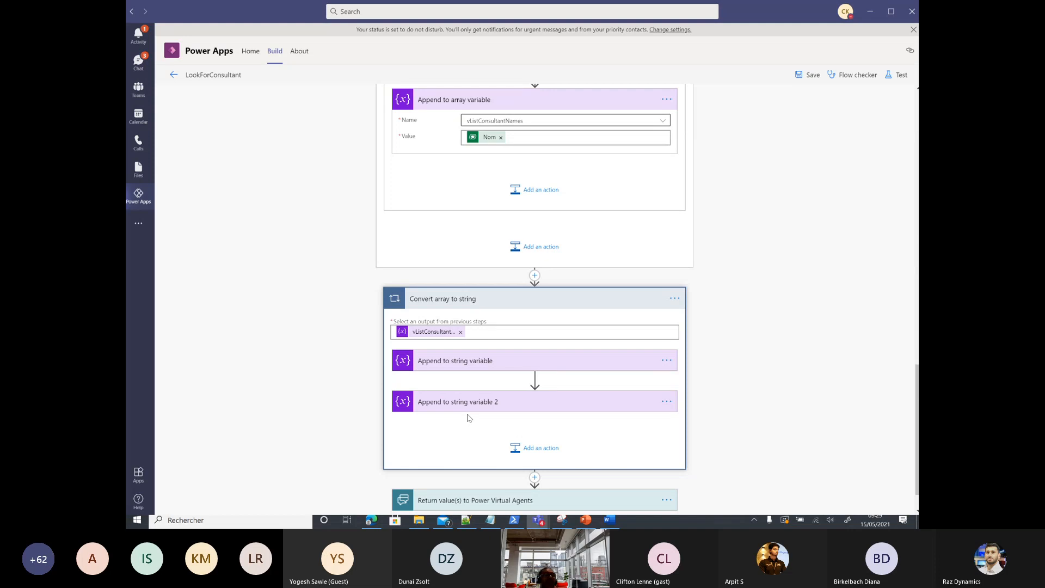
scroll(471, 419, down, 1)
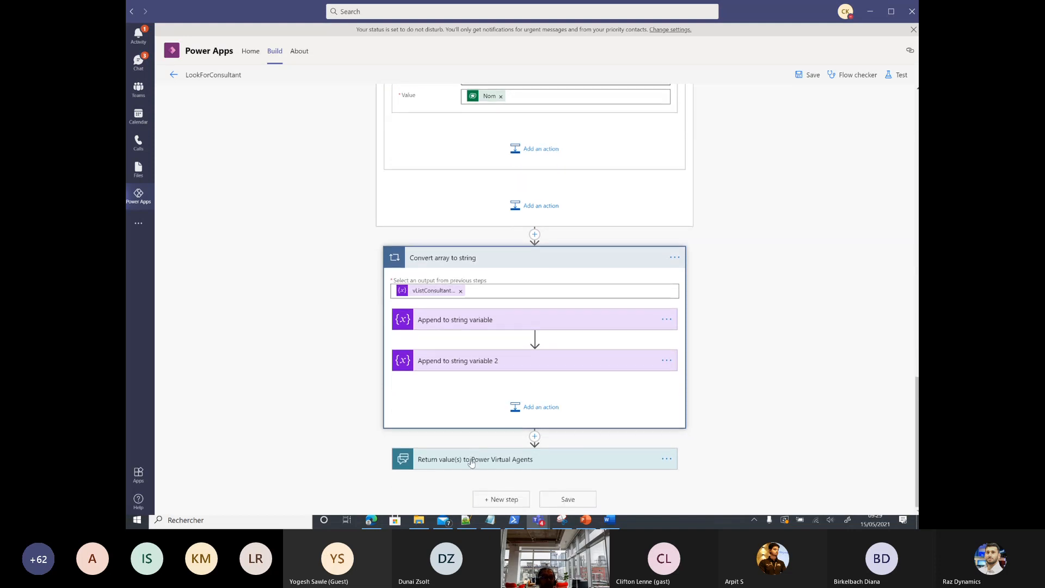
click(471, 462)
click(462, 450)
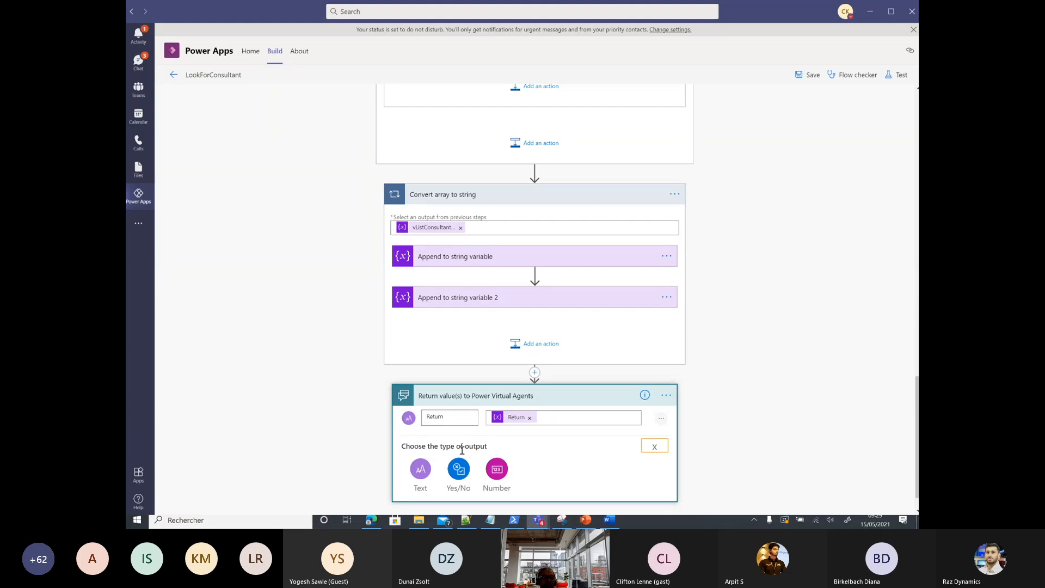
scroll(462, 451, down, 1)
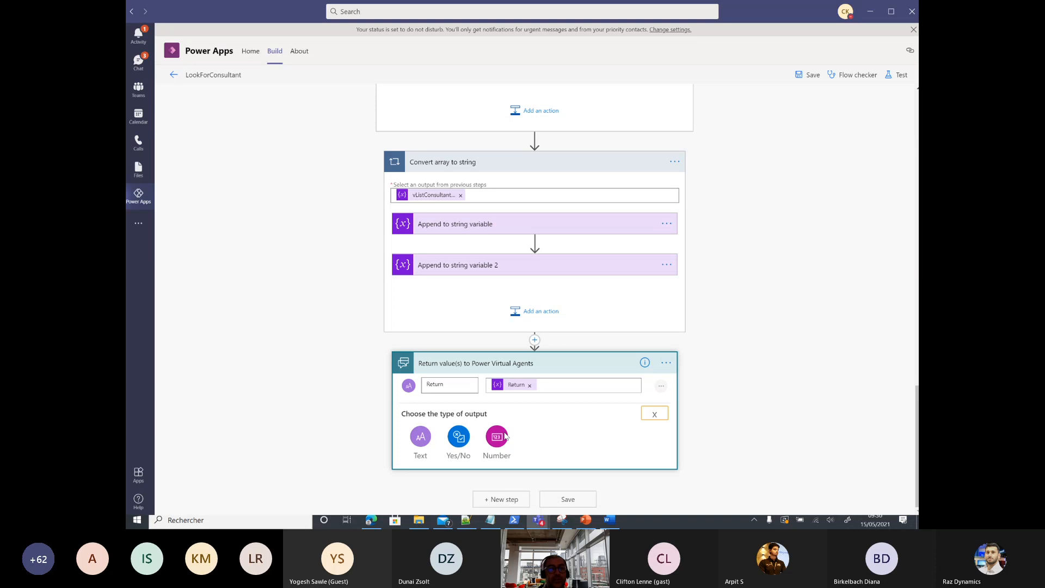
Step: Open the Manager assistant chatbot's Skills topic on its authoring canvas
click(175, 77)
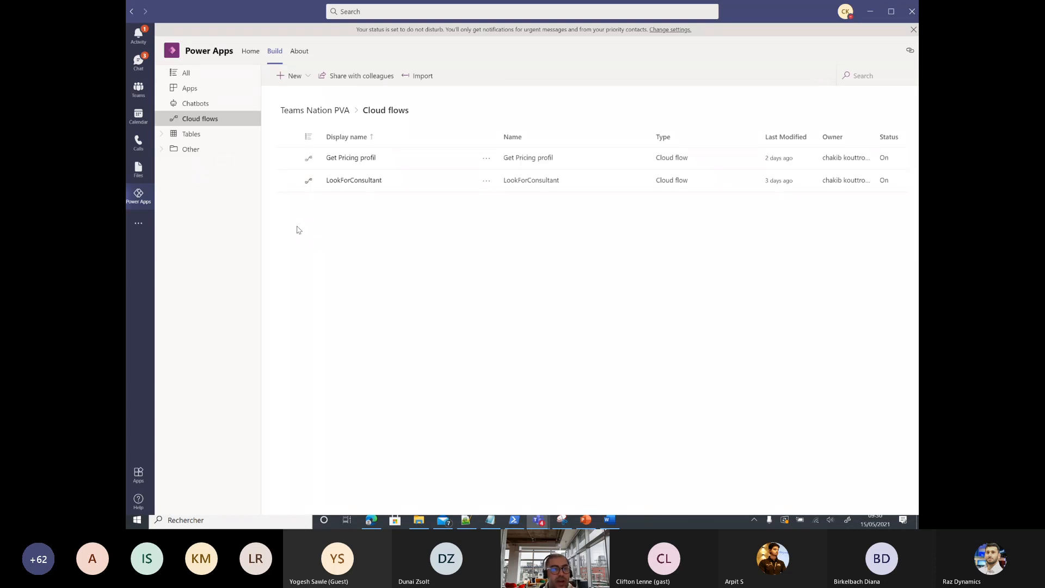
click(197, 104)
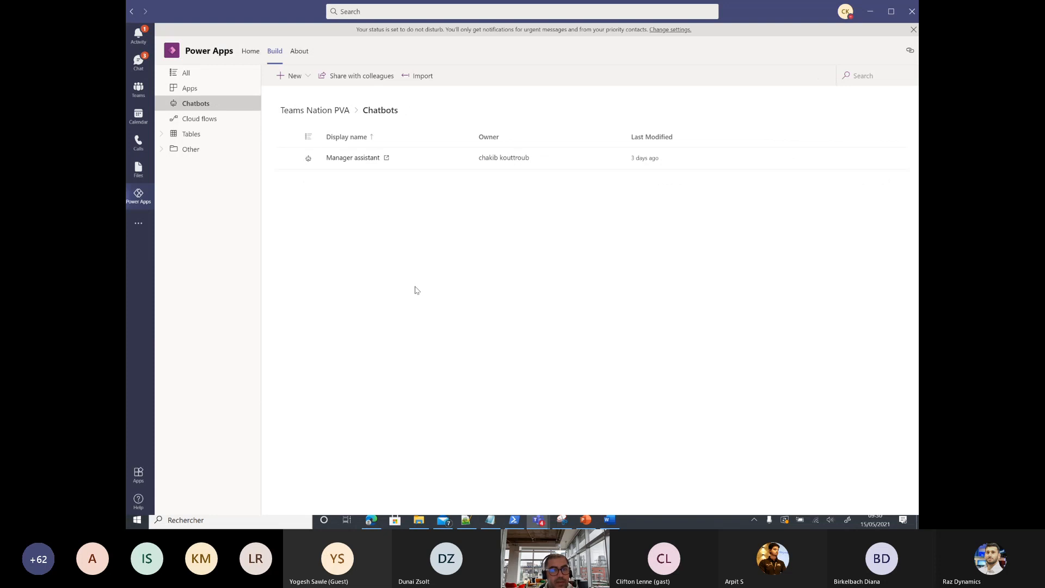
click(357, 161)
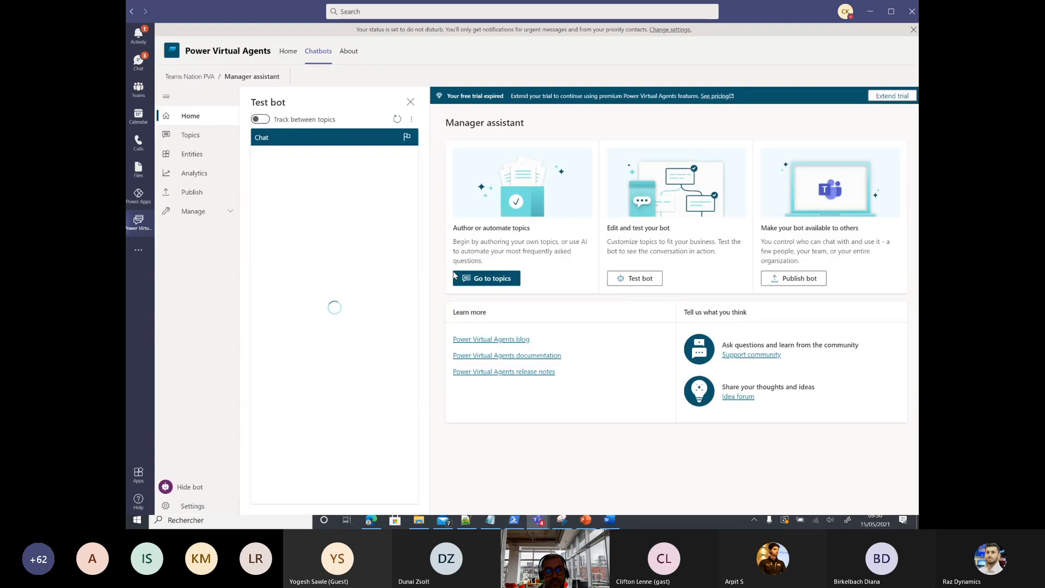
click(490, 278)
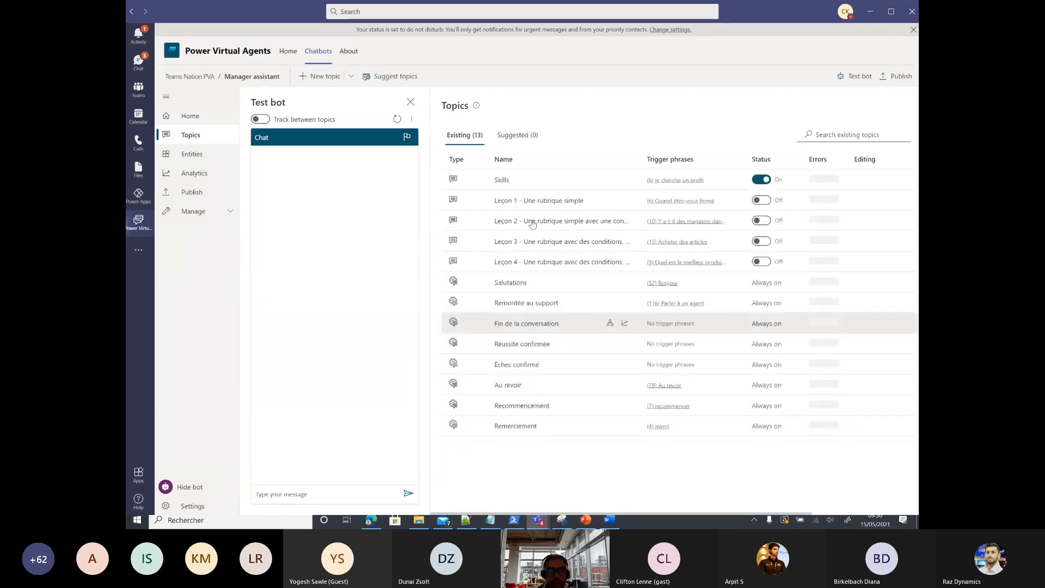
click(499, 179)
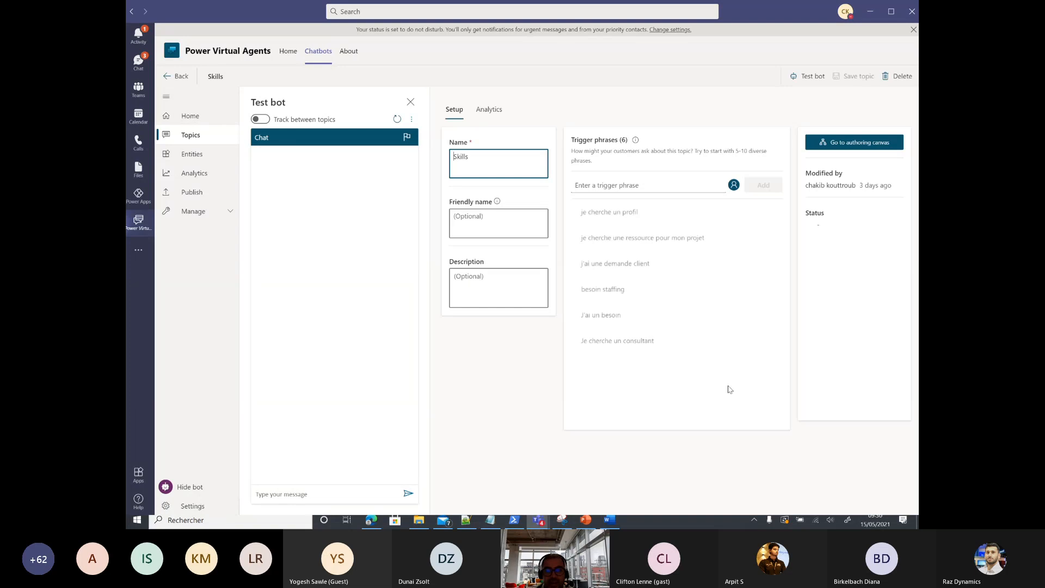
click(834, 142)
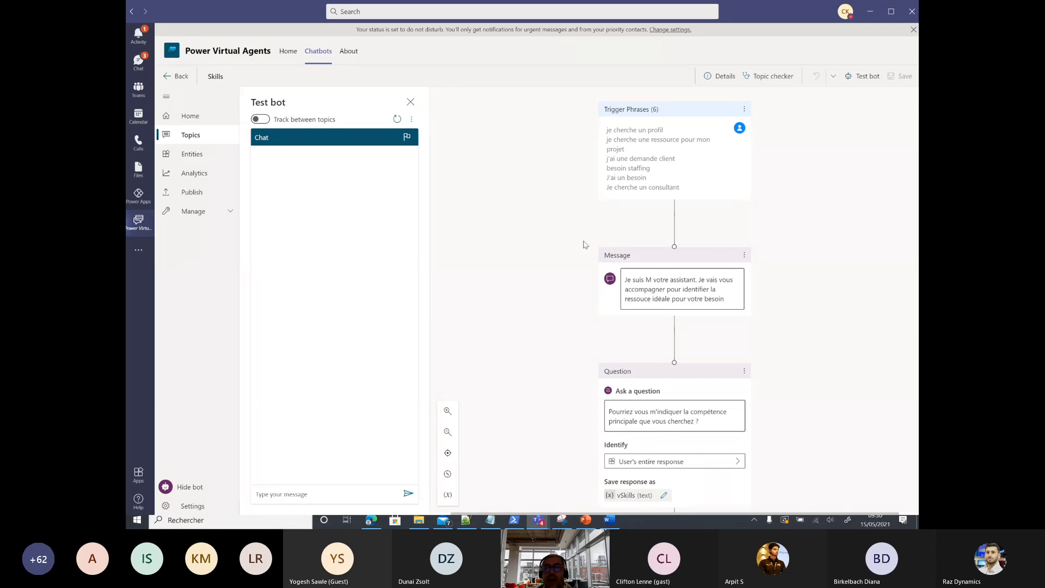
Step: Scroll through the Skills topic down to the LookForConsultant action and Return message
scroll(727, 327, down, 1)
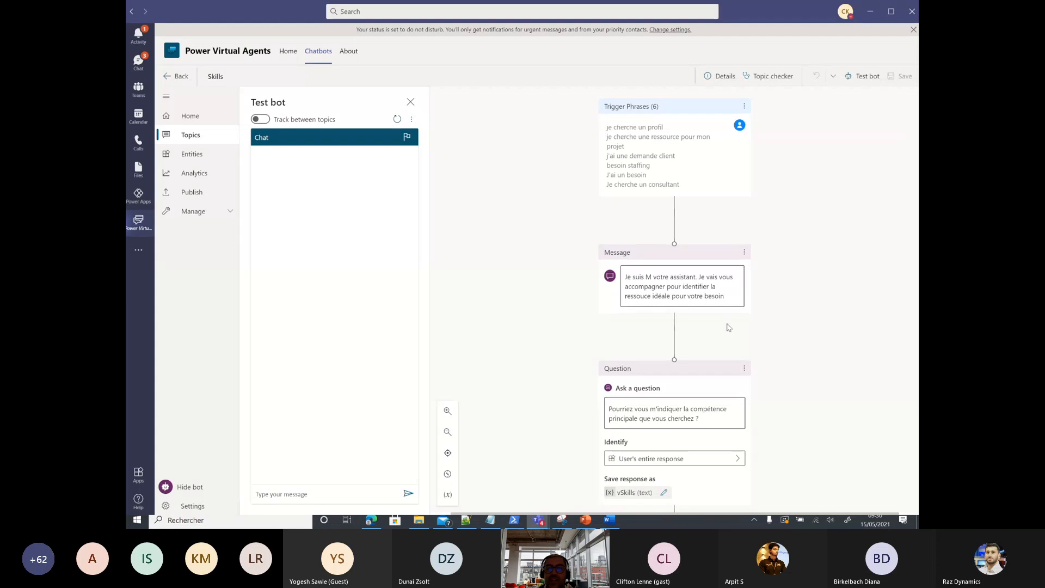
scroll(727, 327, down, 2)
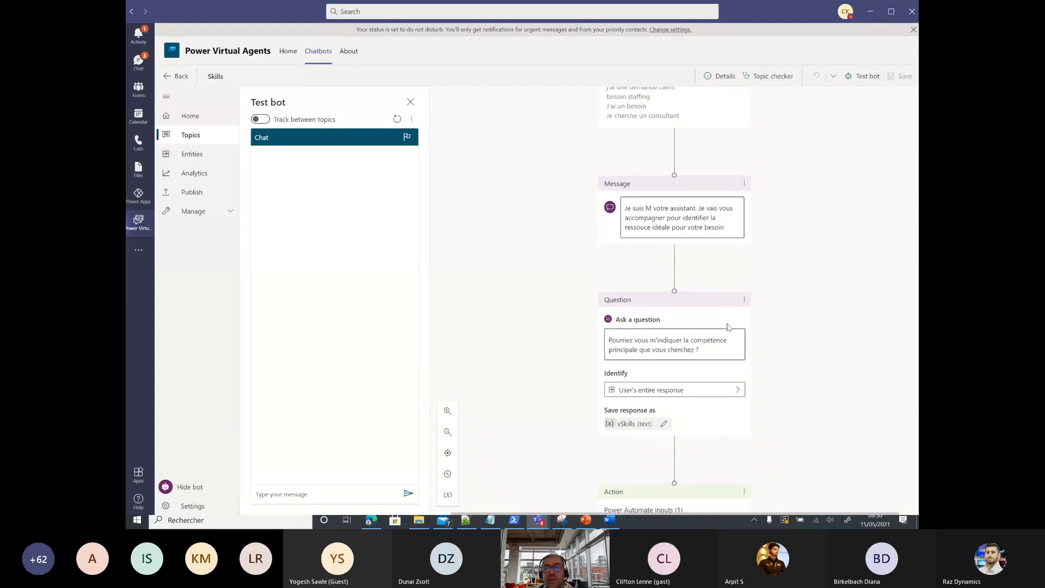
scroll(691, 304, down, 1)
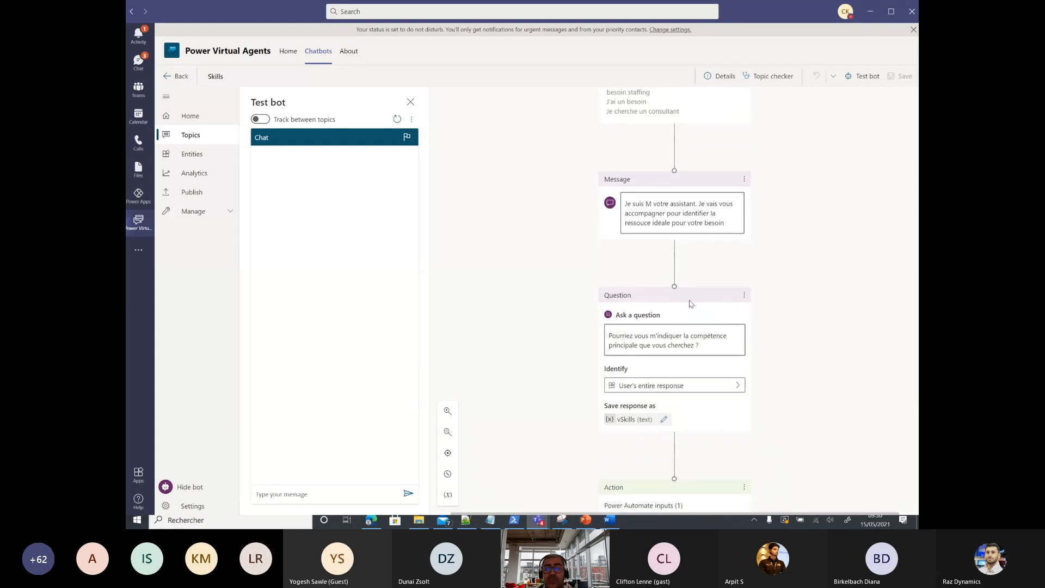
scroll(691, 303, down, 3)
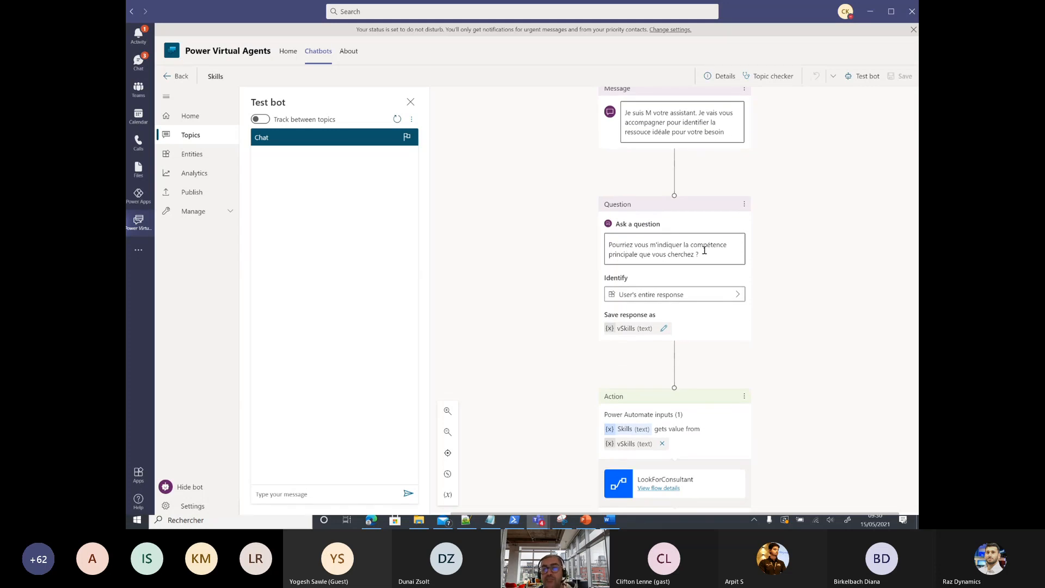
scroll(706, 258, down, 3)
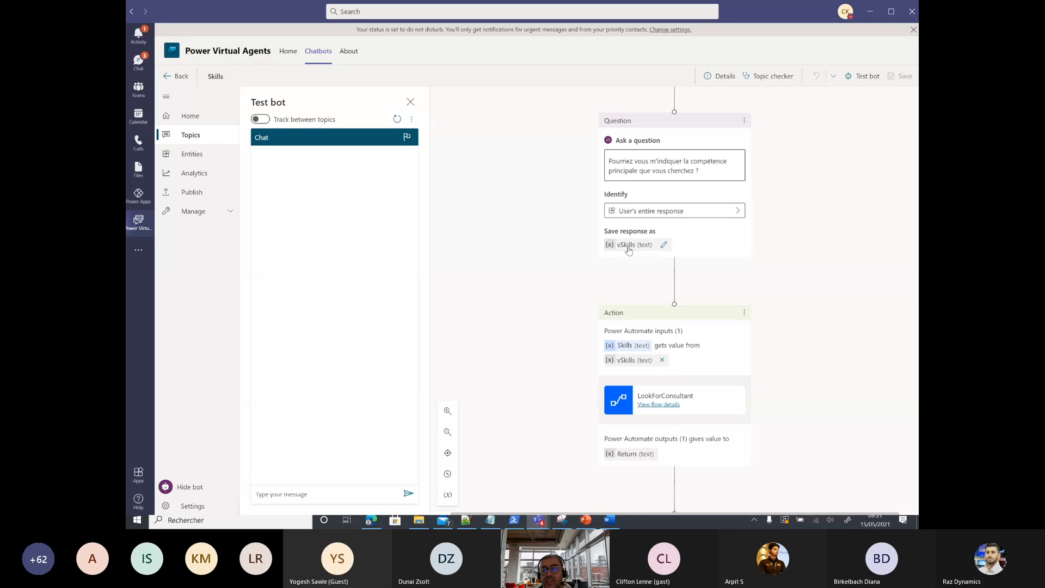
scroll(628, 250, down, 1)
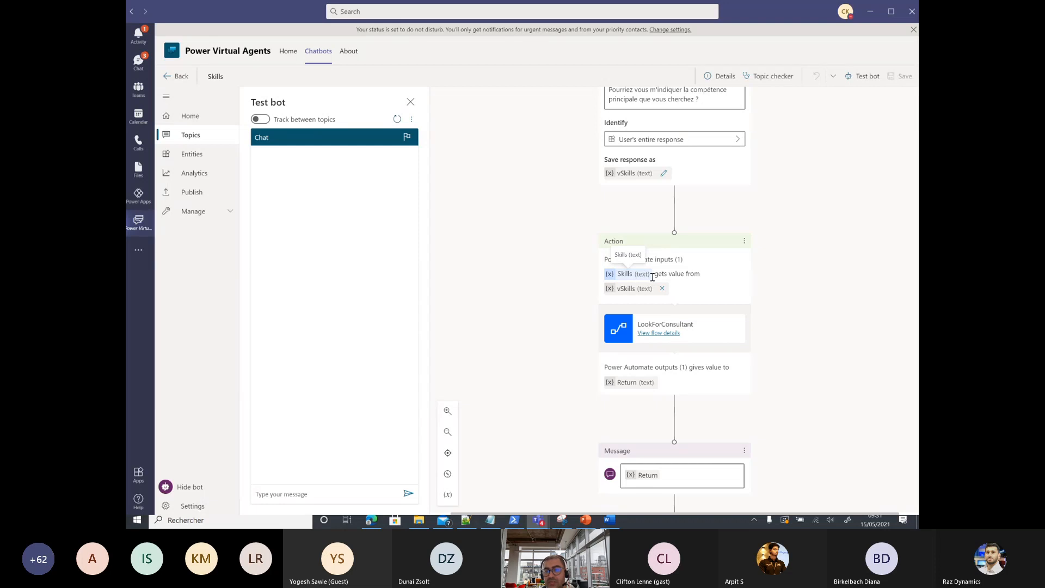
scroll(645, 315, down, 1)
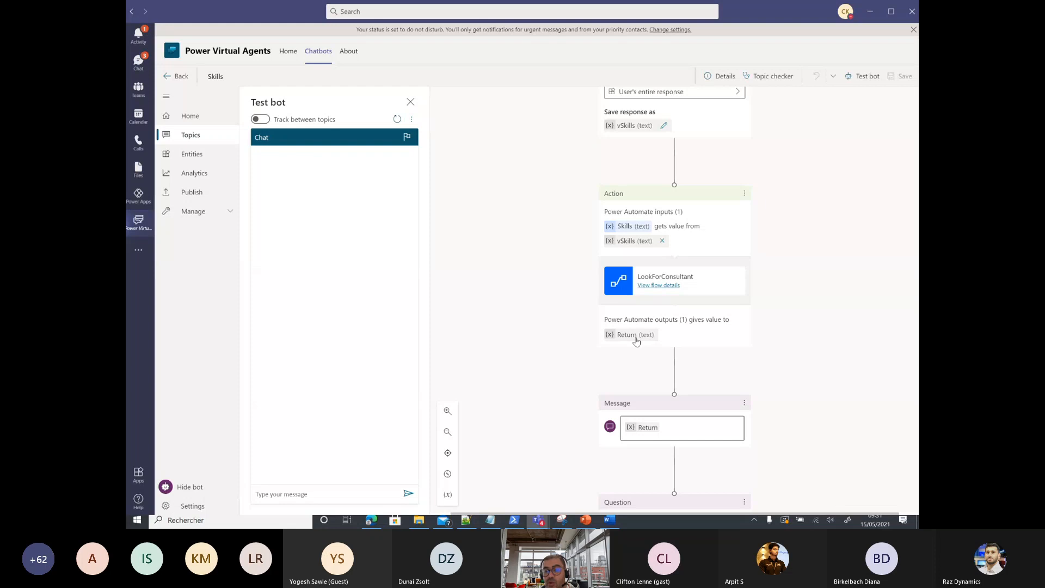
scroll(637, 341, down, 2)
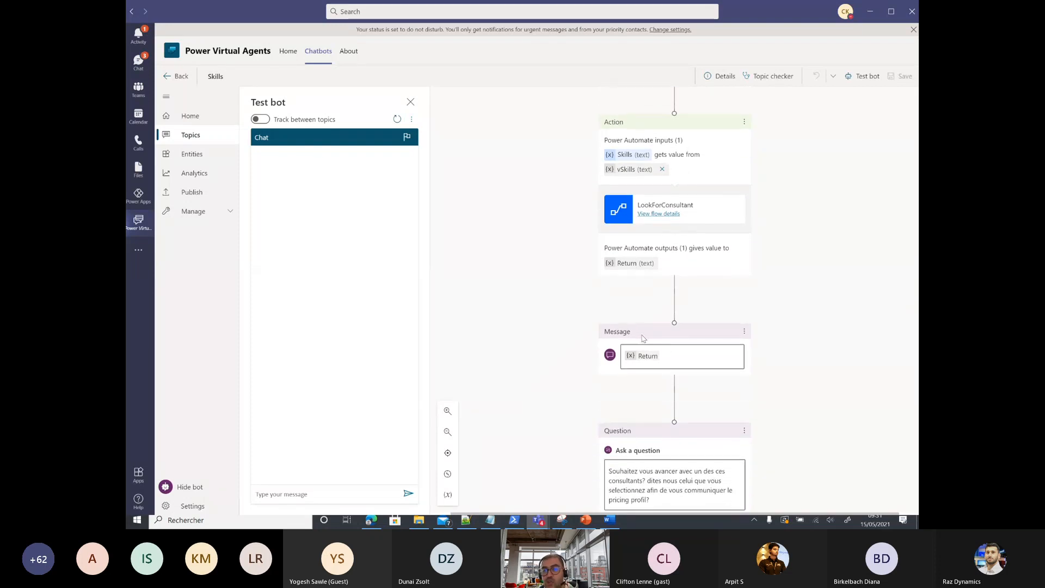
scroll(670, 356, down, 1)
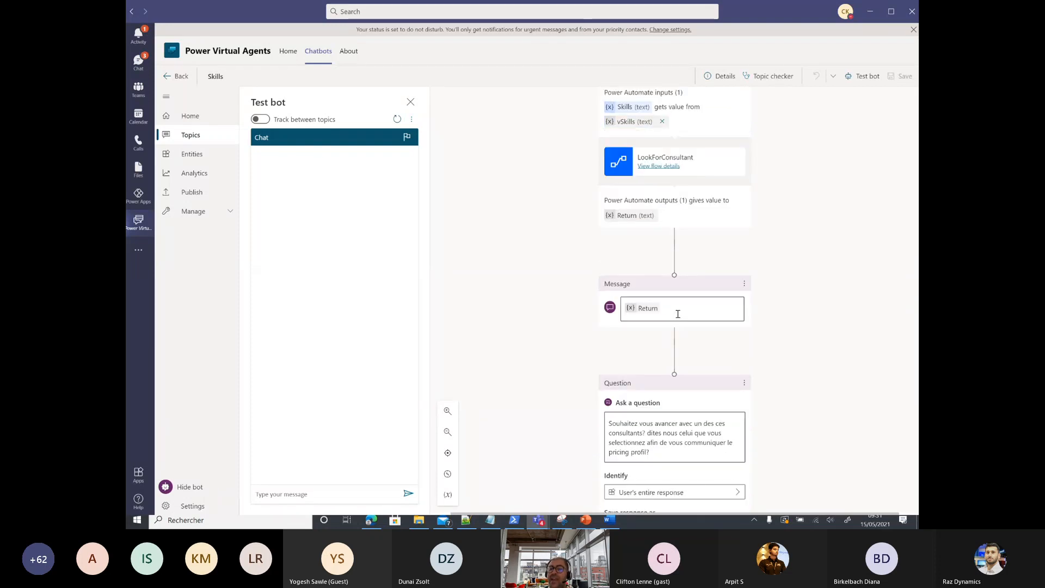
Step: Add 'Please find here the list of consultants that I found with this primary skills' above Return
click(625, 307)
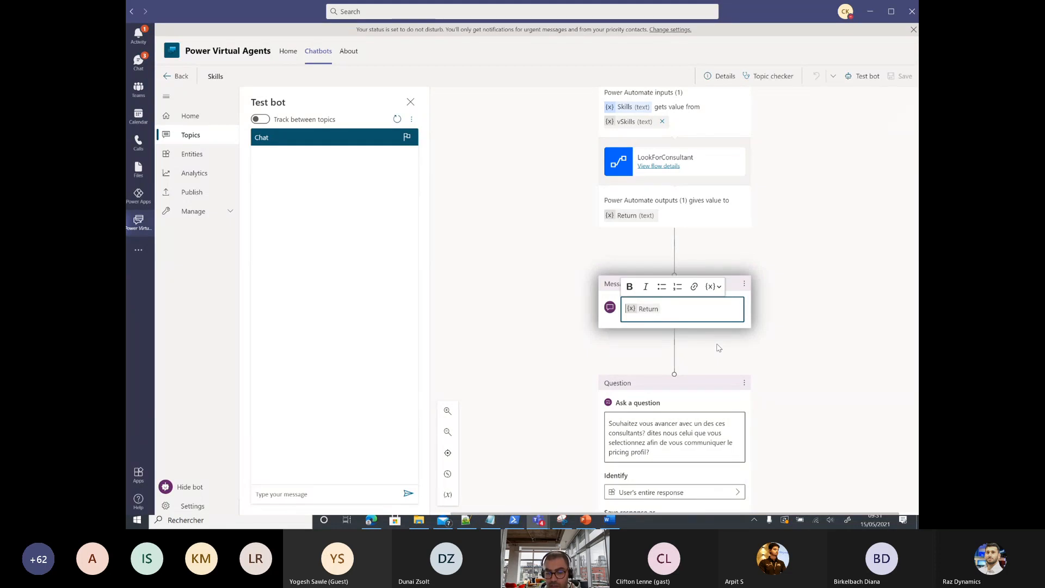
key(Return)
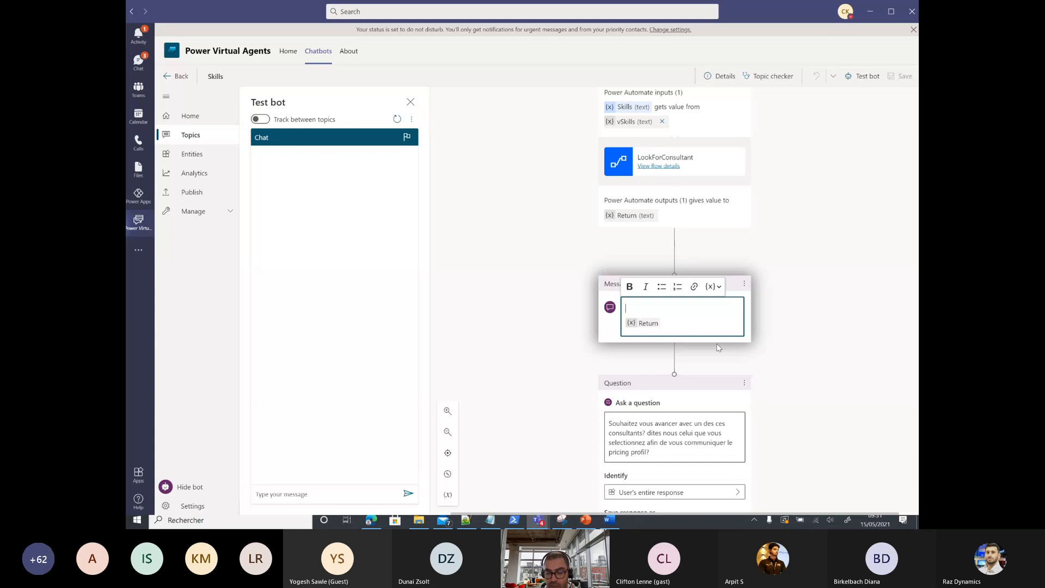
text(Please f)
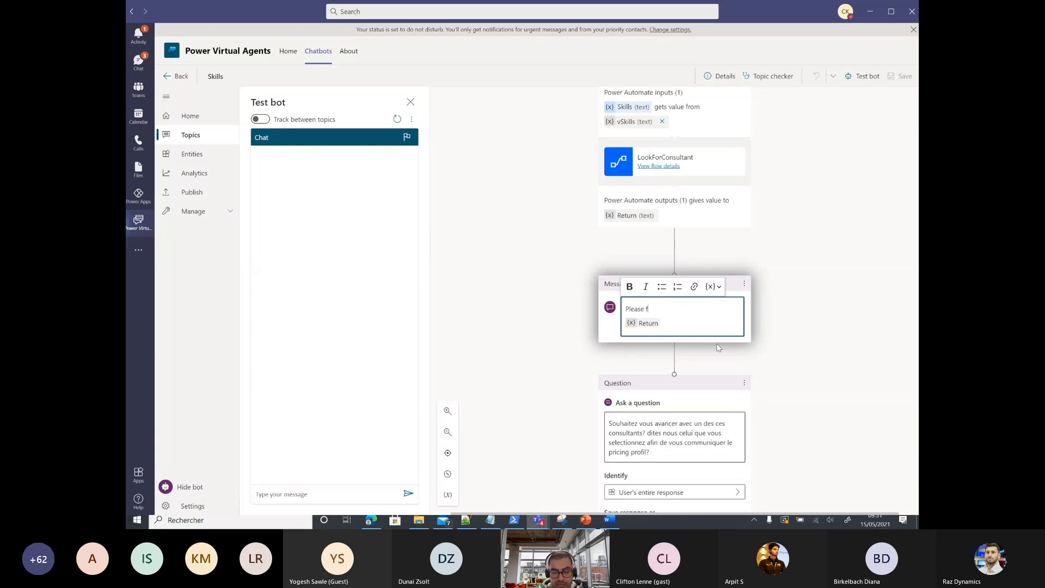
text(ind here the)
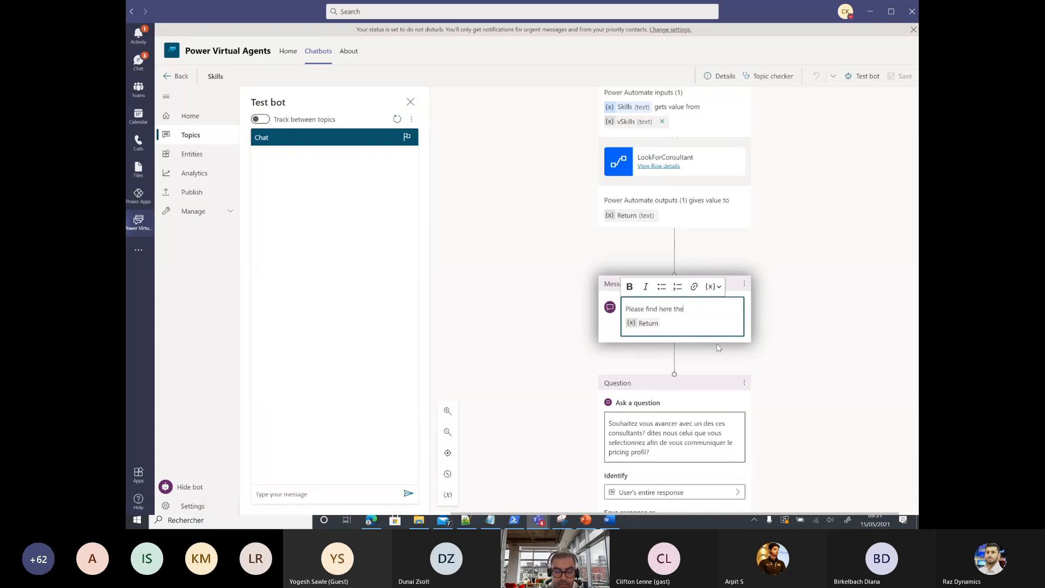
text( list of con)
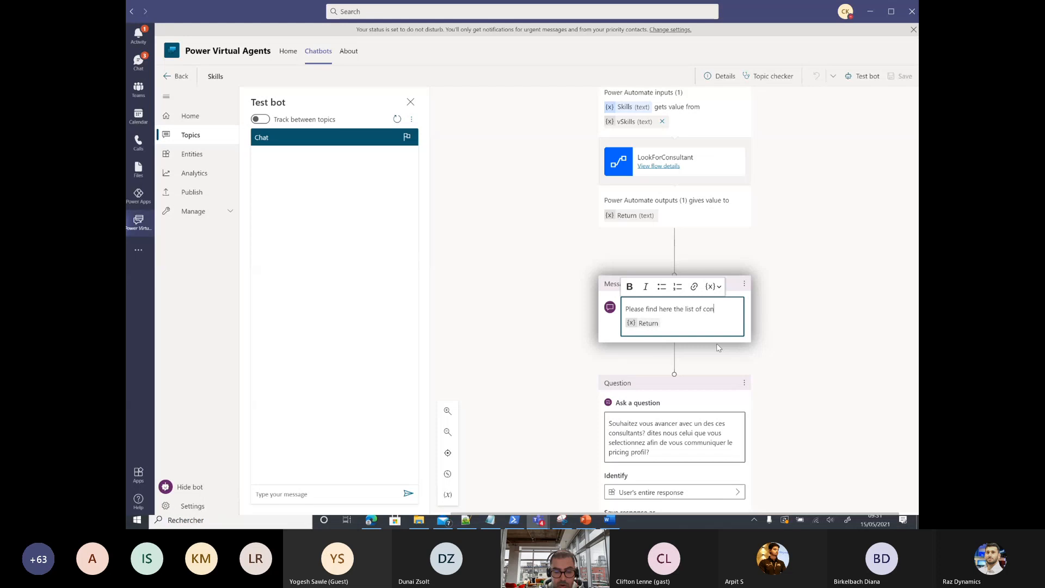
text(sultant)
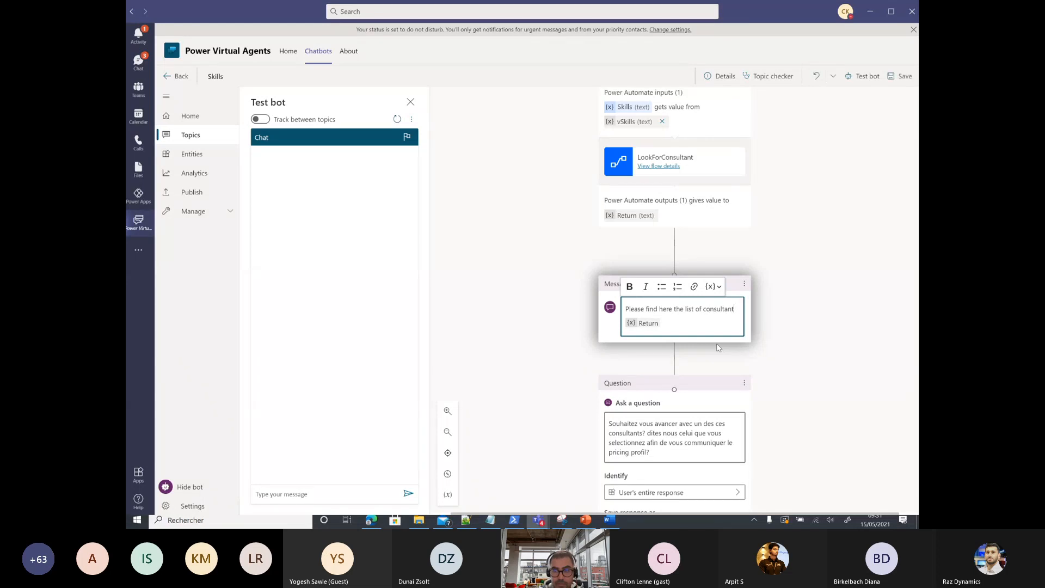
text(s that w)
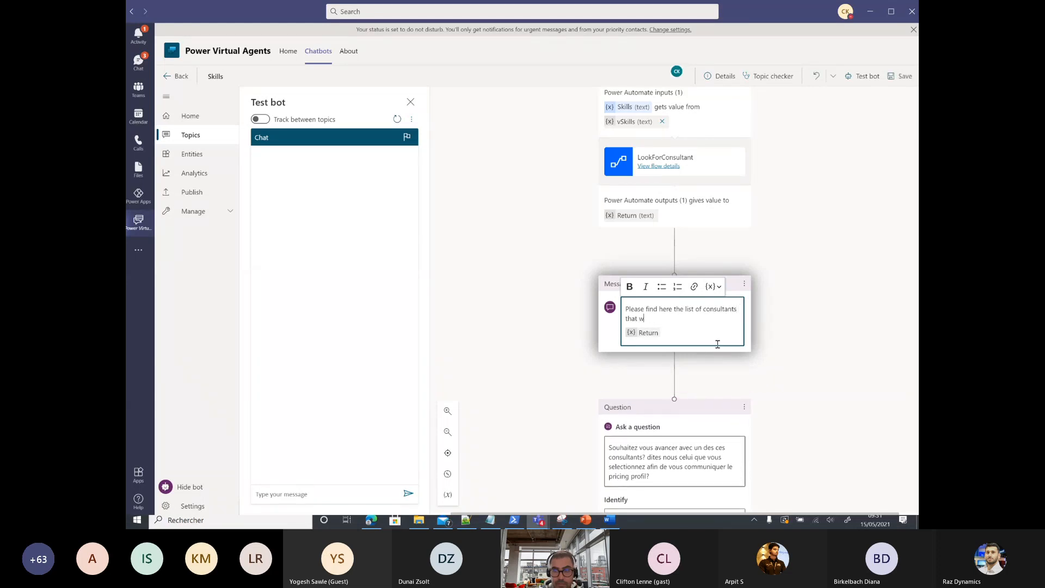
text(e f)
key(BackSpace)
key(BackSpace)
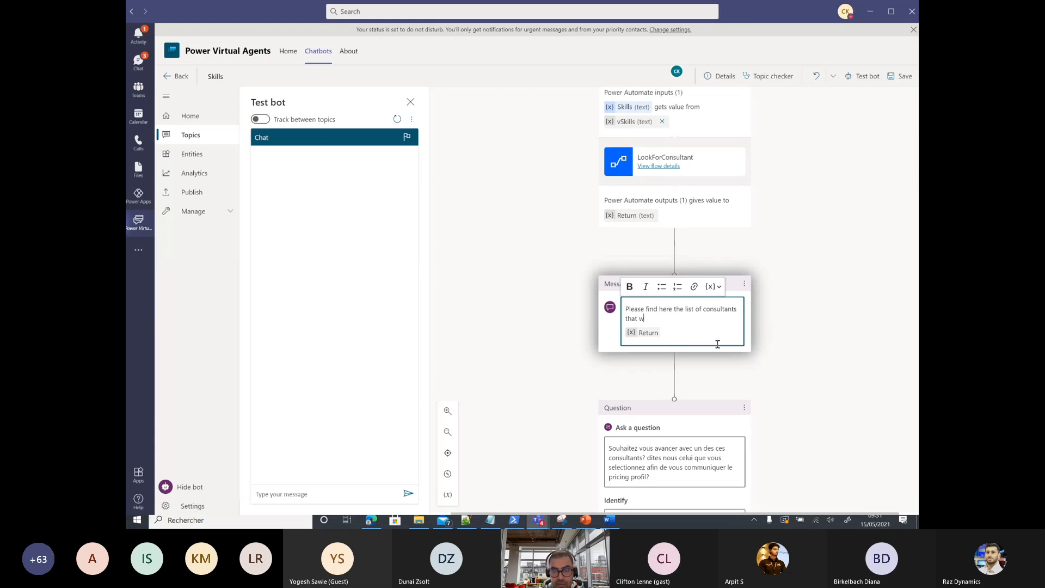
text(I found )
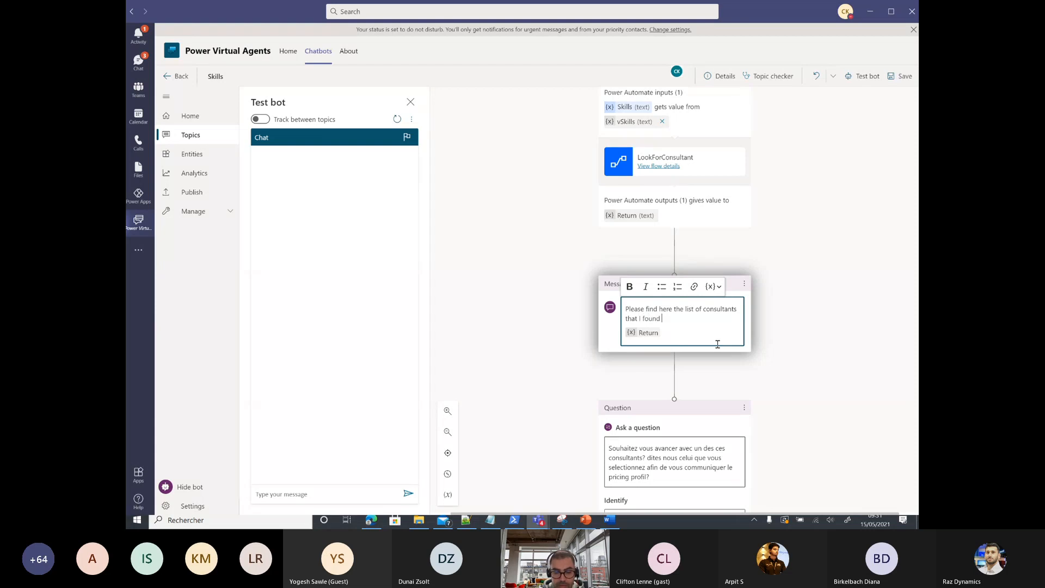
text(with this primary skills)
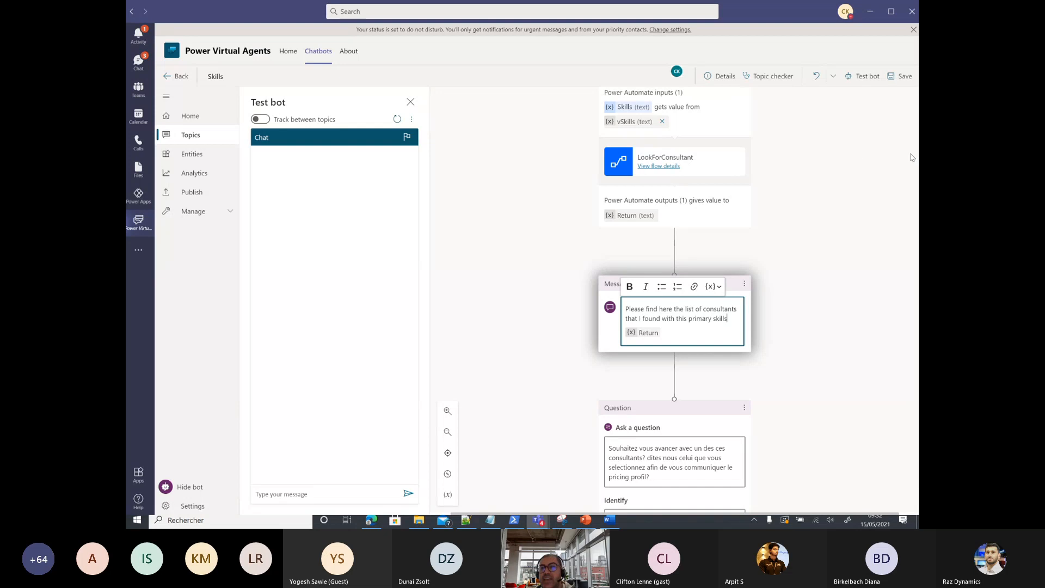
Step: Save the topic, close the test chat and discard the conflicting local changes
click(900, 76)
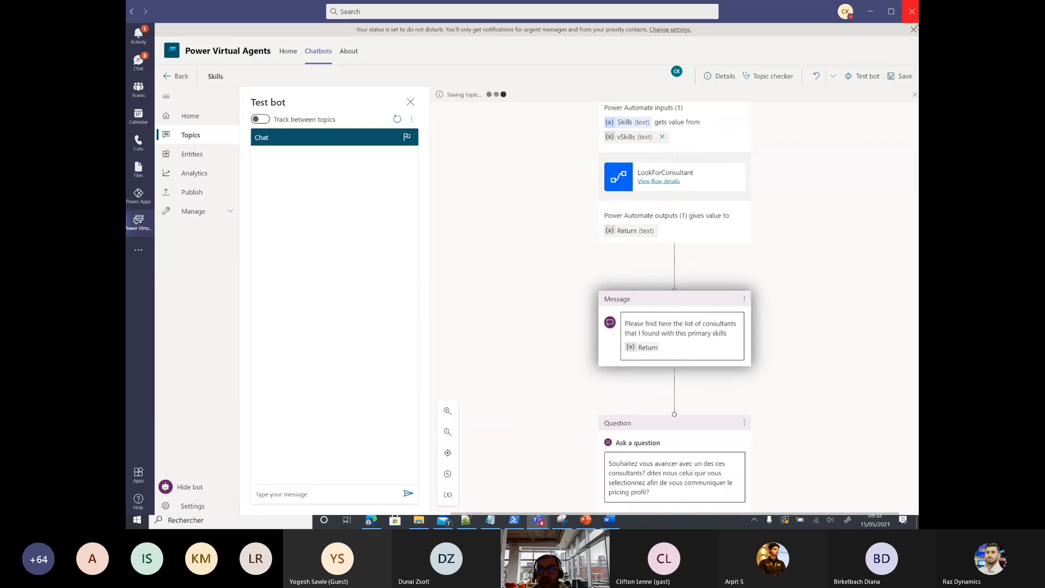
click(877, 77)
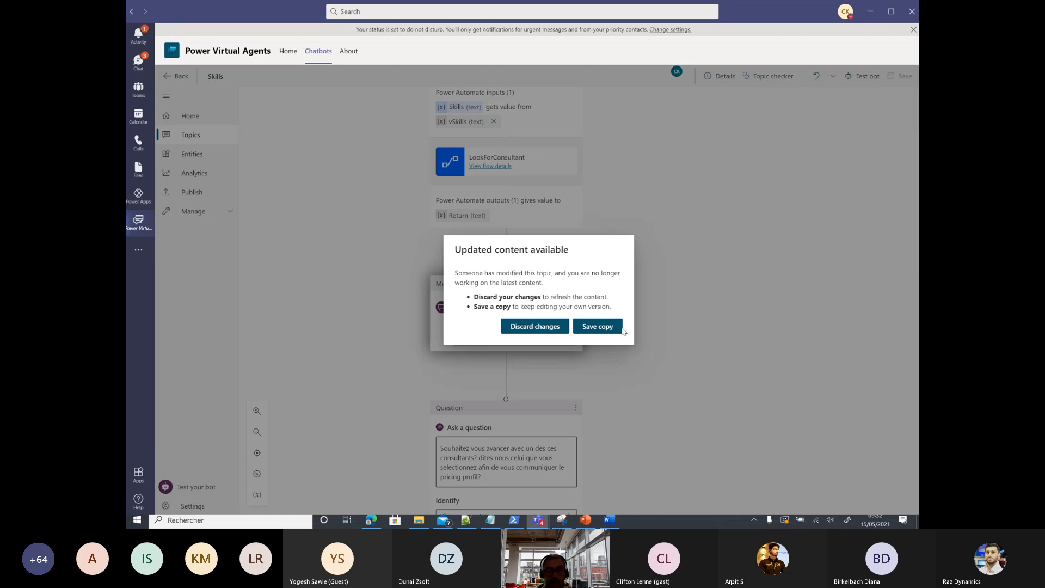
click(557, 329)
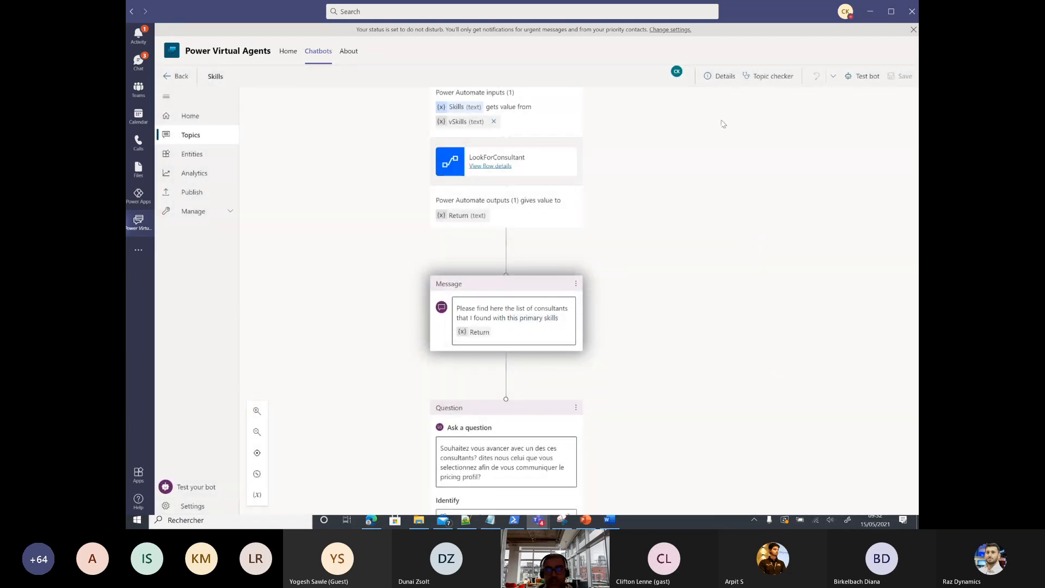
Step: Test the bot with 'Hello', 'je cherche un consultant' and 'Power apps'
click(863, 76)
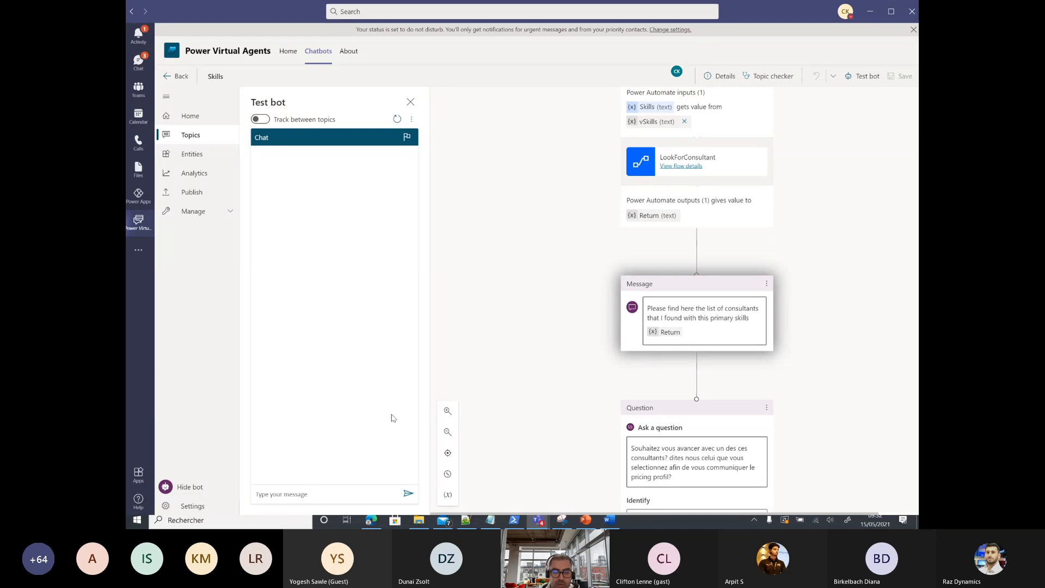
text(Hello)
key(Return)
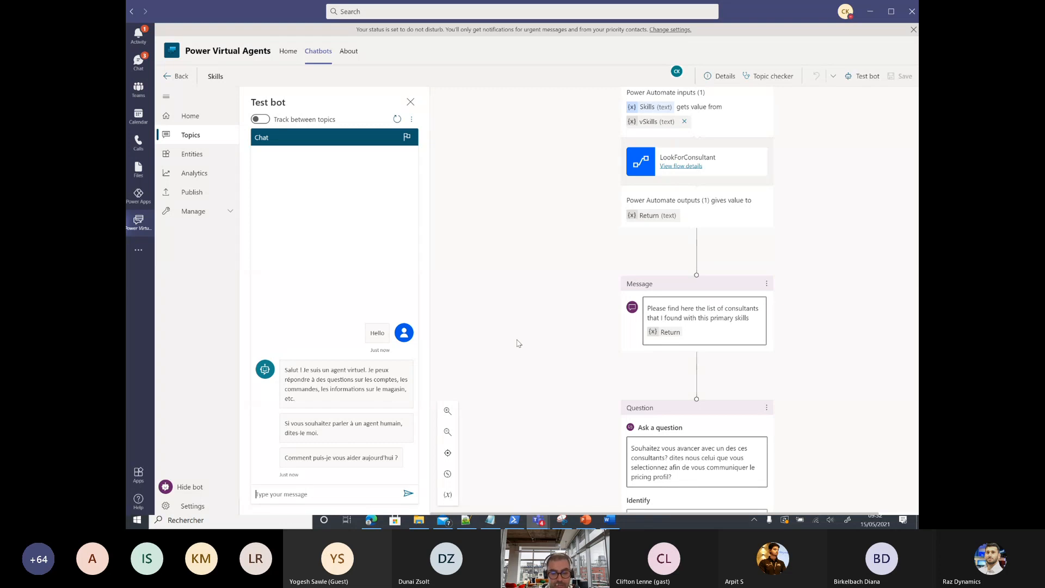
text(je cherche un)
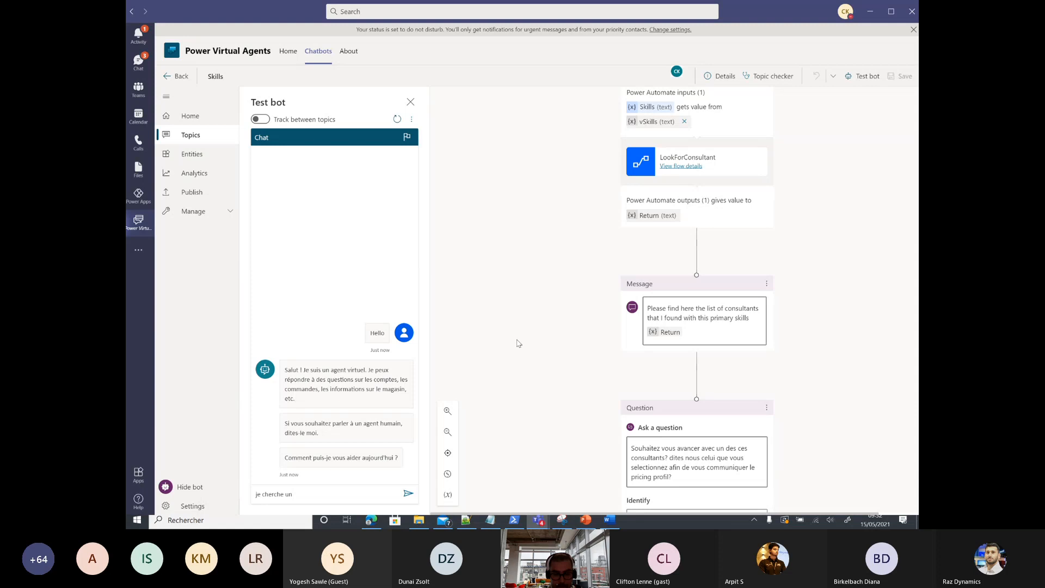
text( consultant)
key(Return)
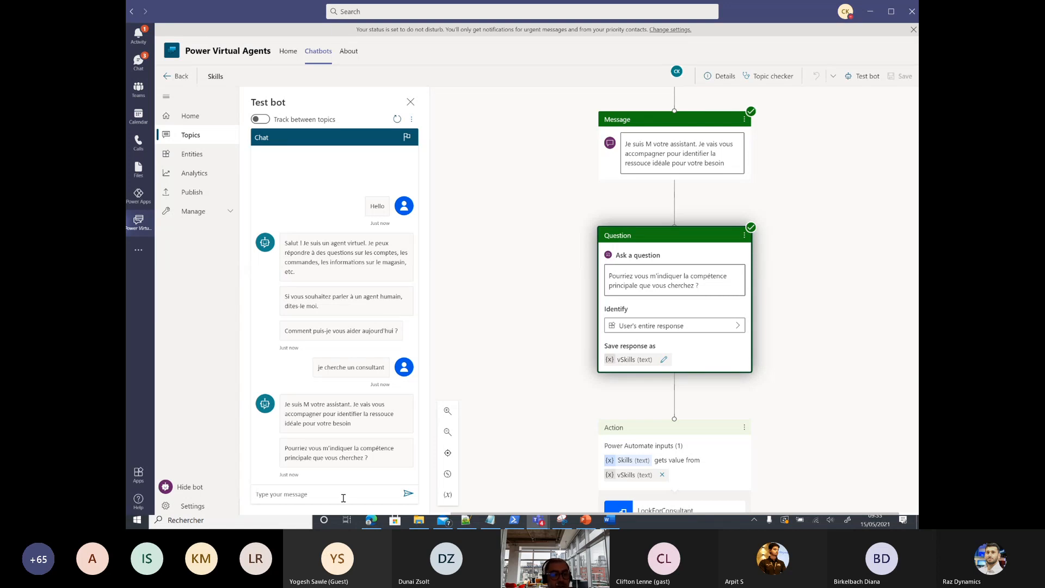
text(Power apps)
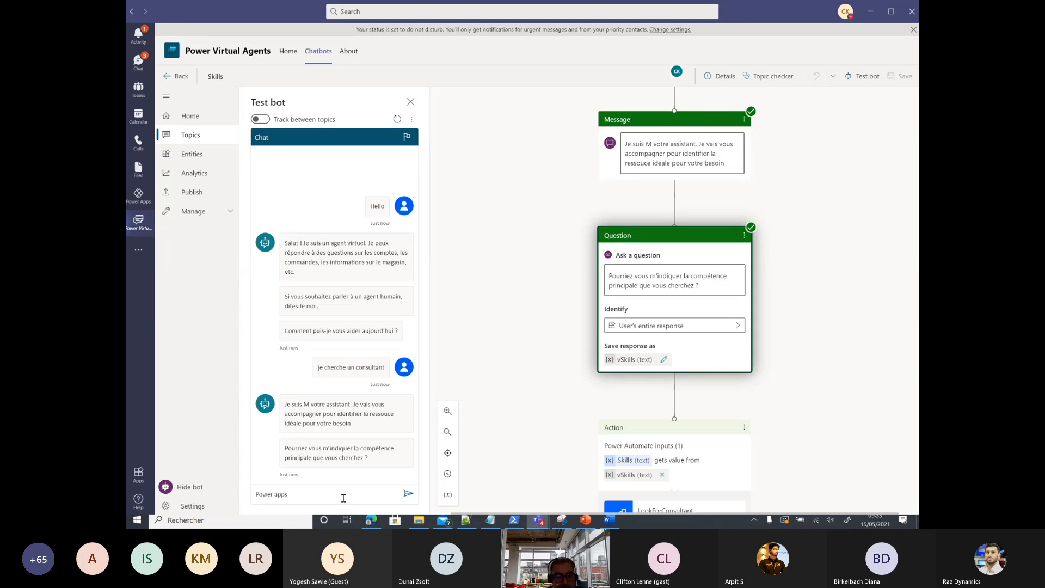
key(Return)
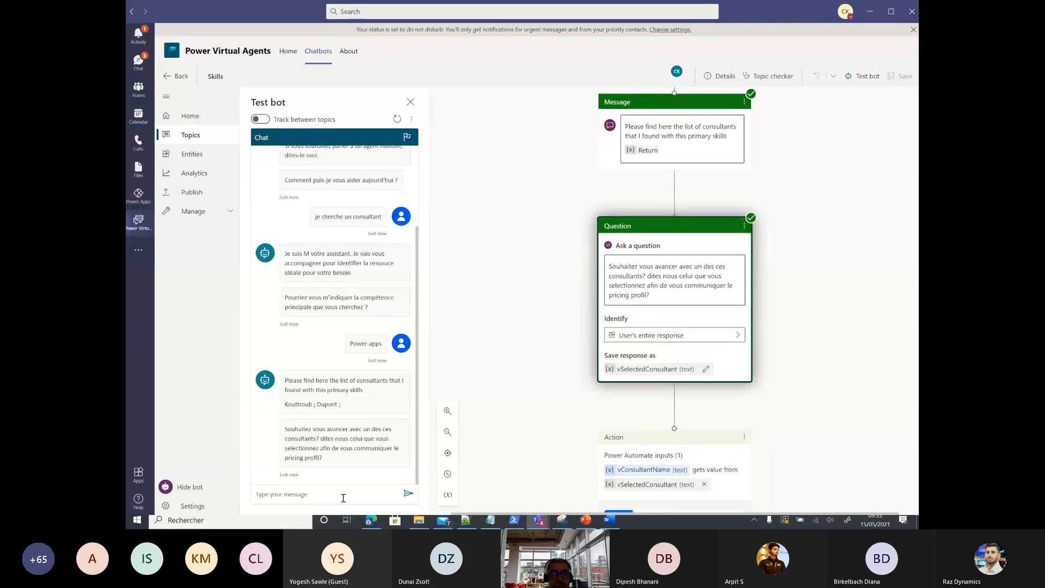
Step: Send one listed consultant's name in the test chat to get the 'Voici le pricing profil Consultant' reply
click(343, 498)
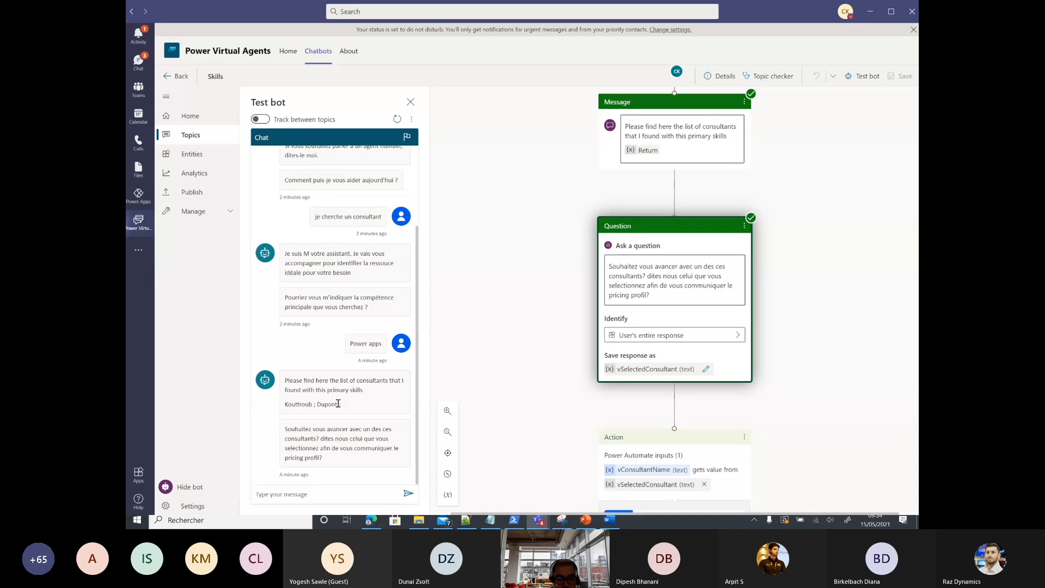
text(Dupont)
key(Return)
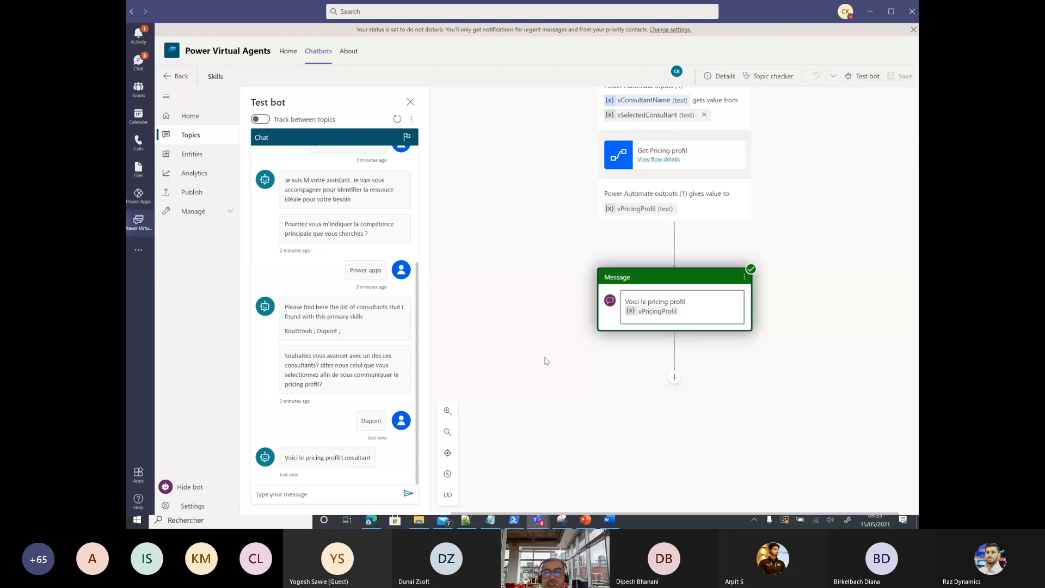
Step: Open the Get Pricing profil flow's details page to see its 28-day run history
click(661, 159)
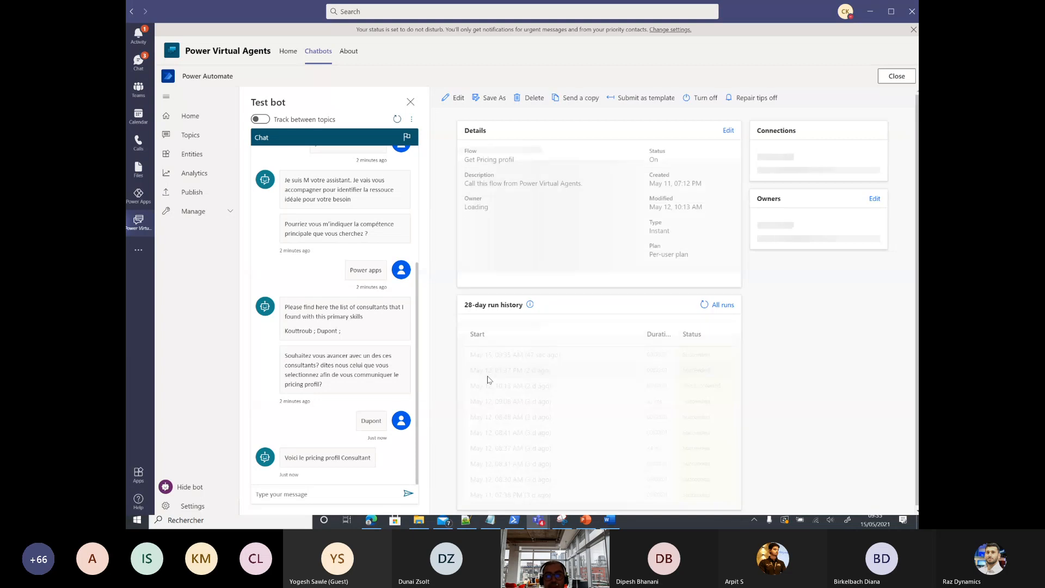
Step: Edit the Get Pricing profil flow and expand its trigger, Return value(s) and Lister les lignes steps
click(454, 99)
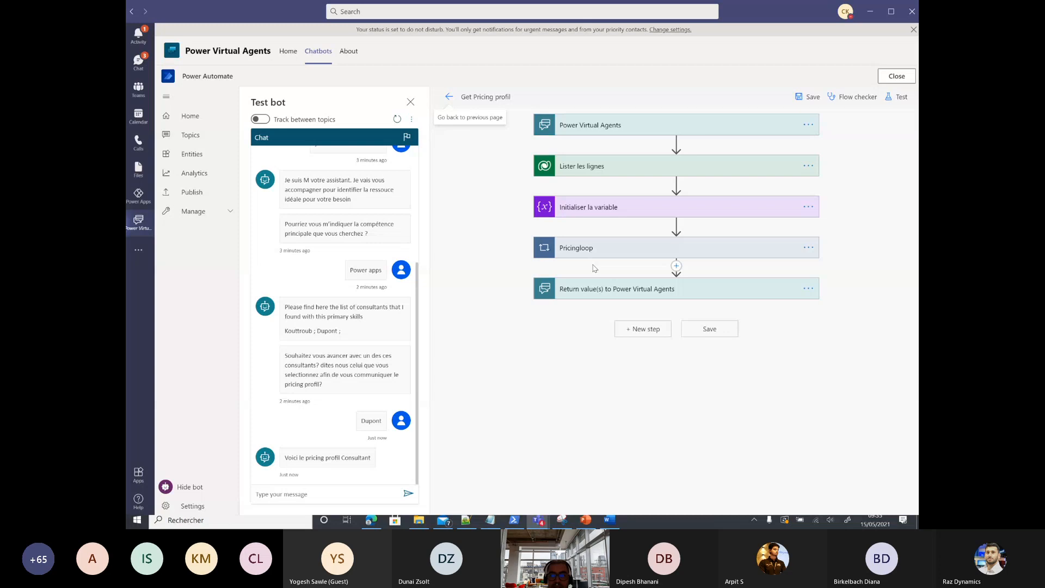
click(590, 125)
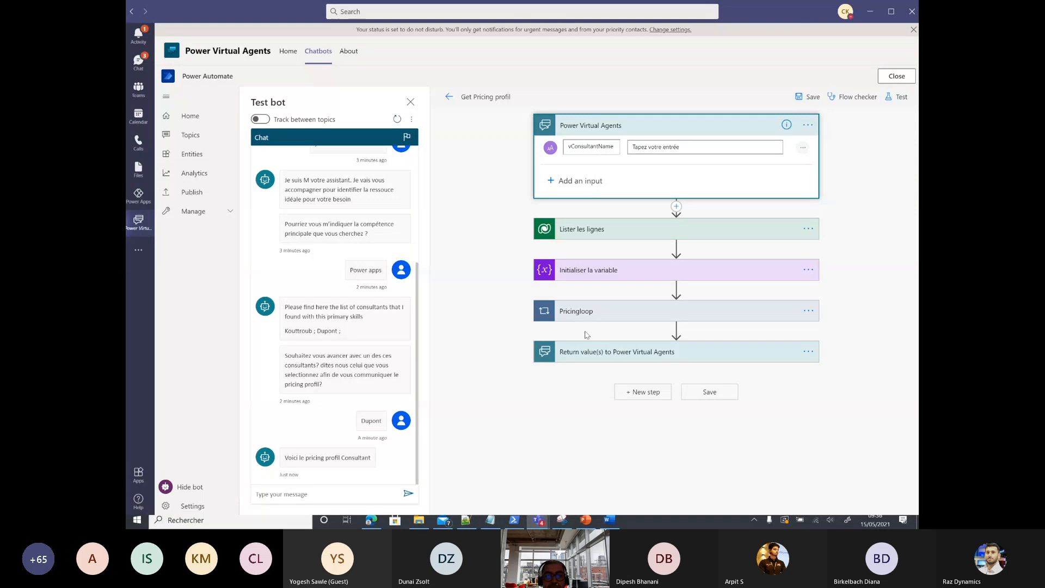
click(583, 354)
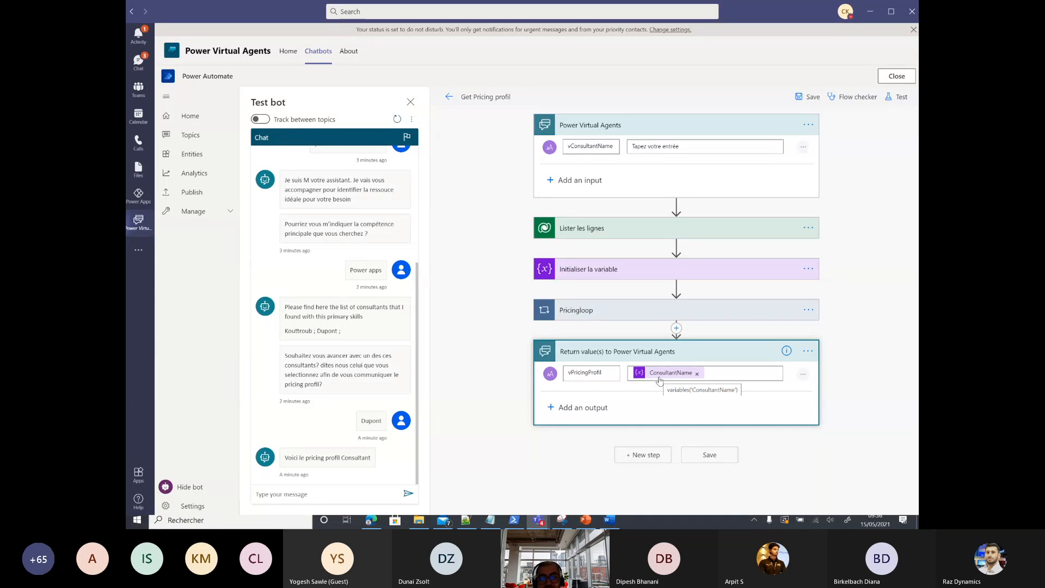
click(613, 229)
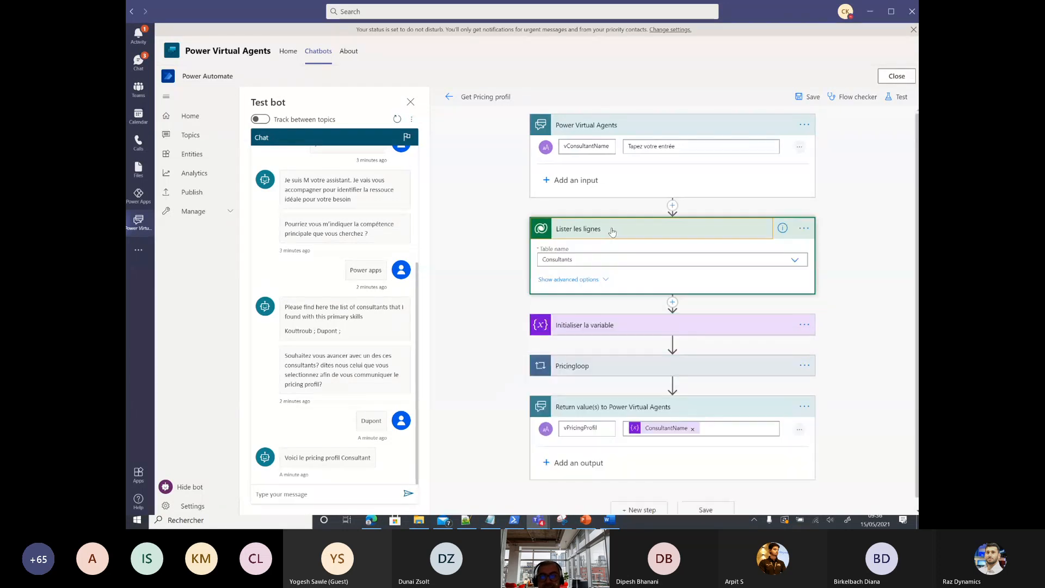
Step: Inspect the row filter and the Pricingloop's ConsultantName variable, then close the flow editor
click(594, 280)
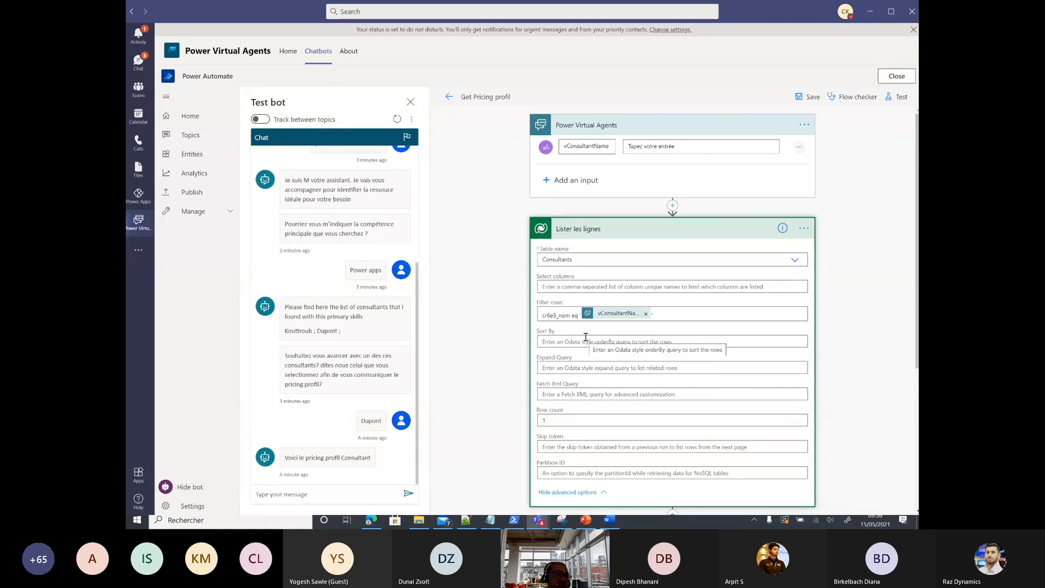
scroll(585, 337, down, 3)
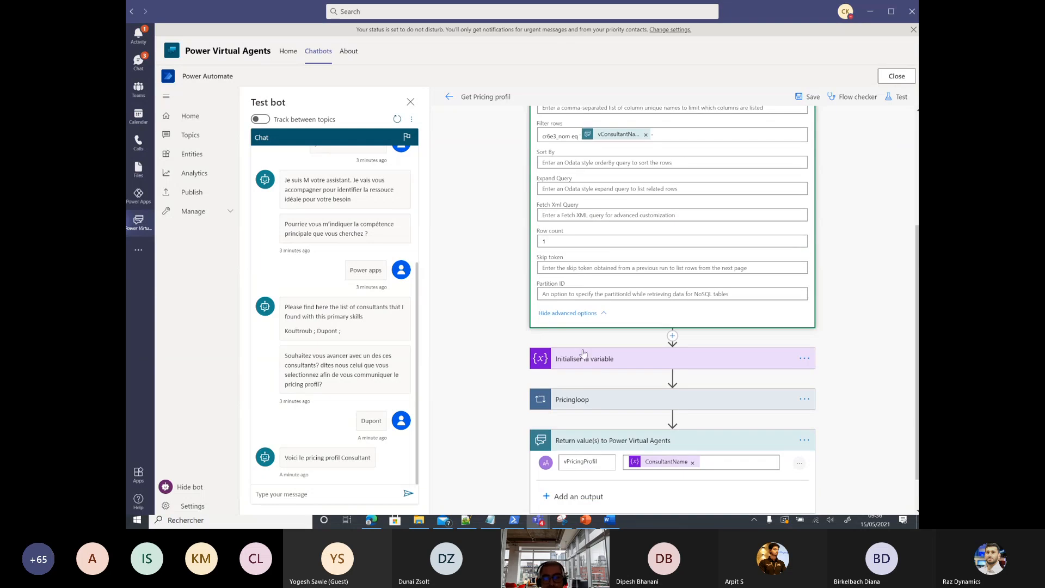
click(600, 399)
scroll(601, 397, down, 2)
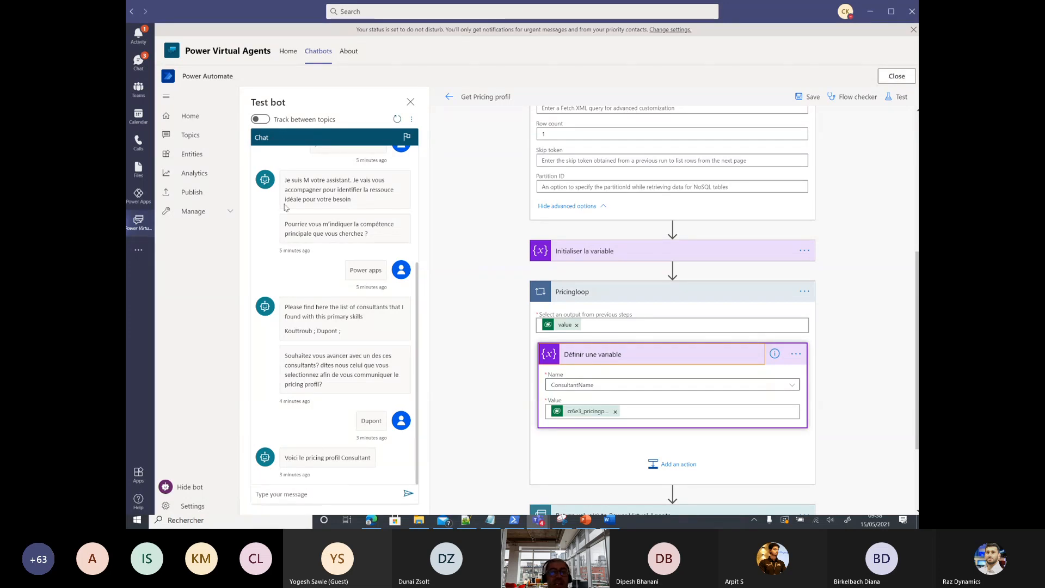
click(893, 79)
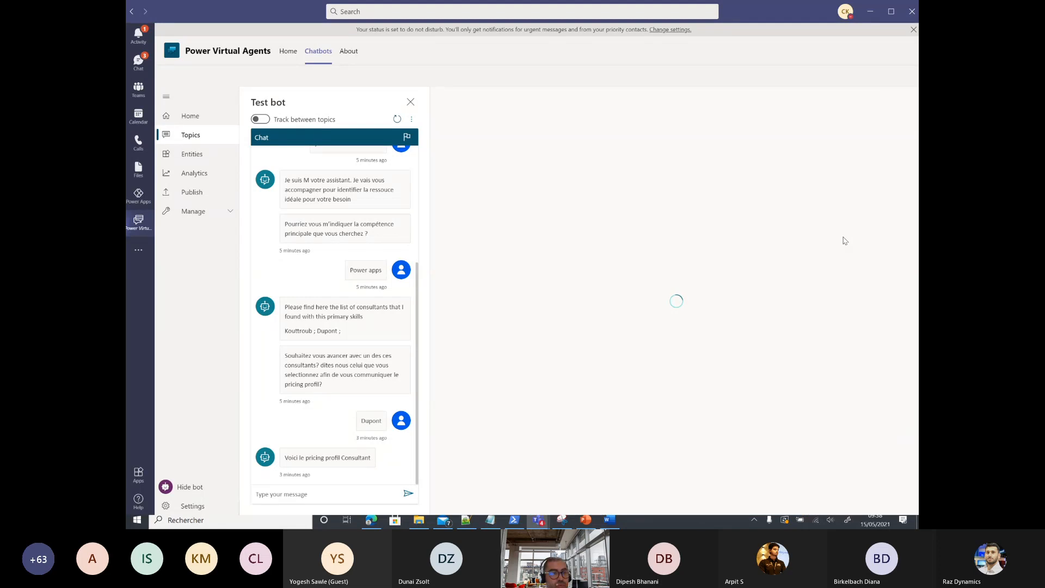
Step: Publish the Manager assistant bot's latest content
click(189, 194)
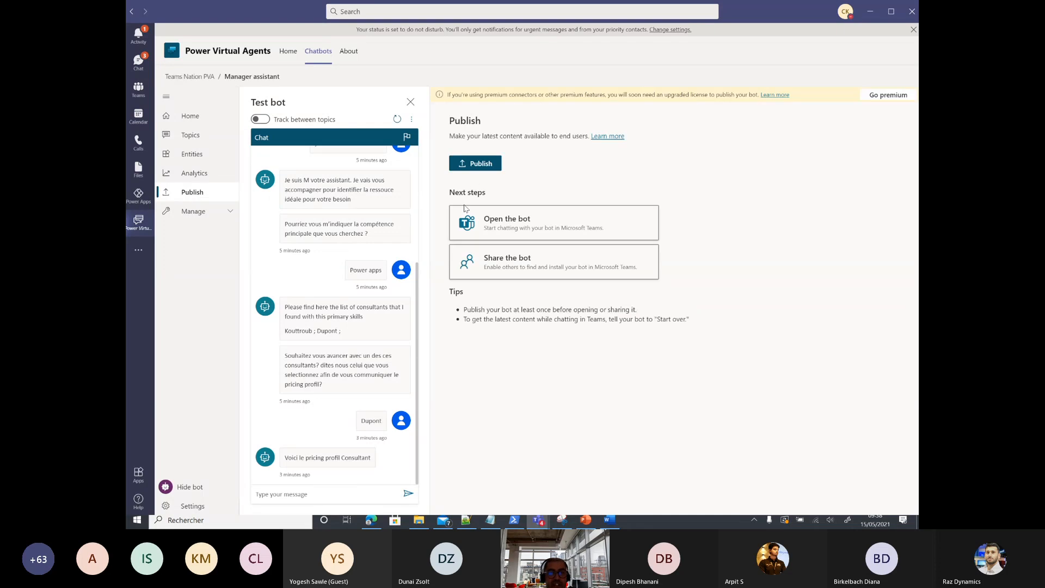
click(475, 163)
click(532, 303)
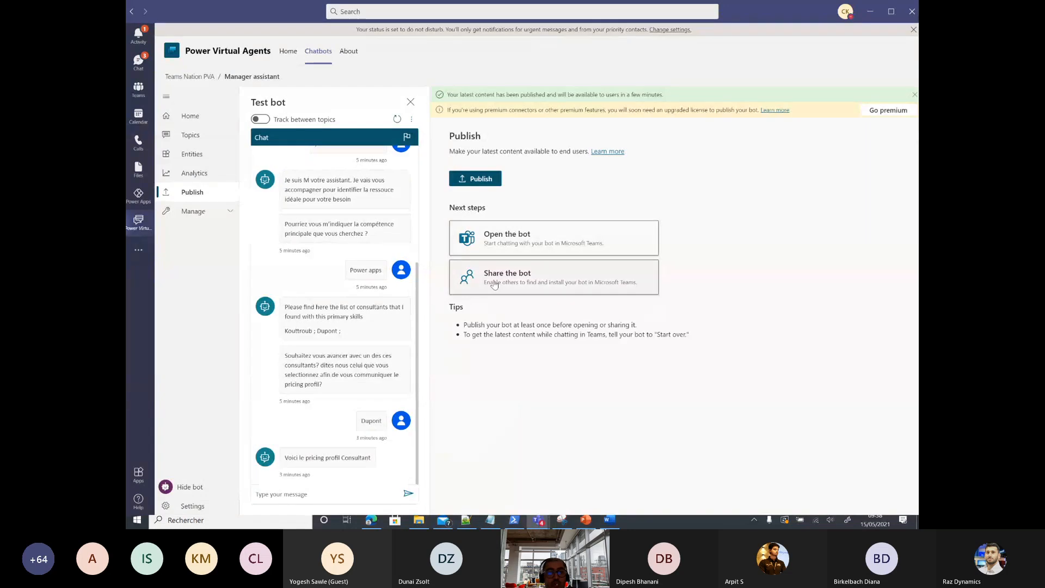
Step: Bring up the sharing options and open the Manager assistant bot in Teams
click(536, 279)
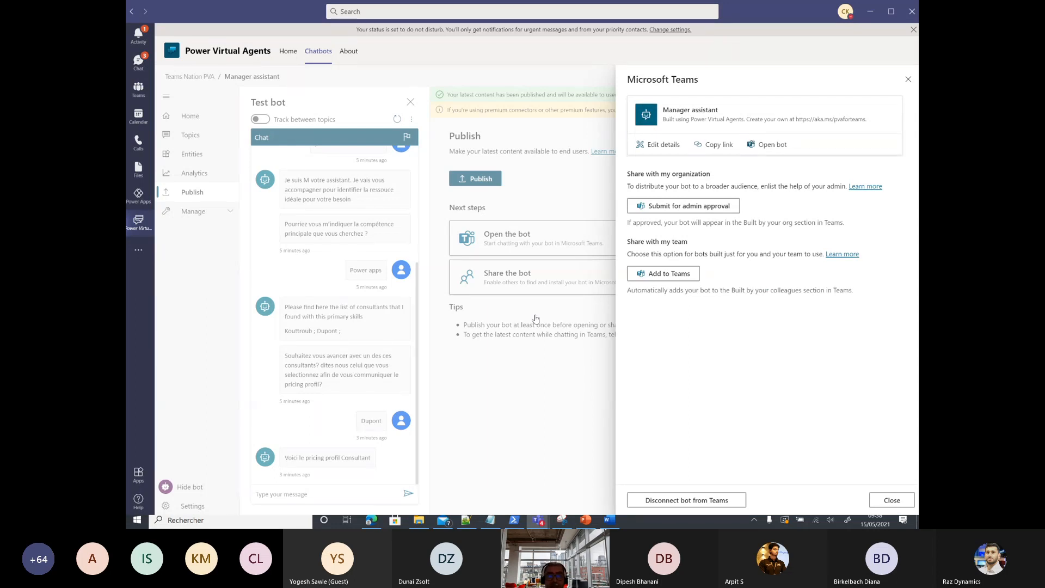
click(891, 501)
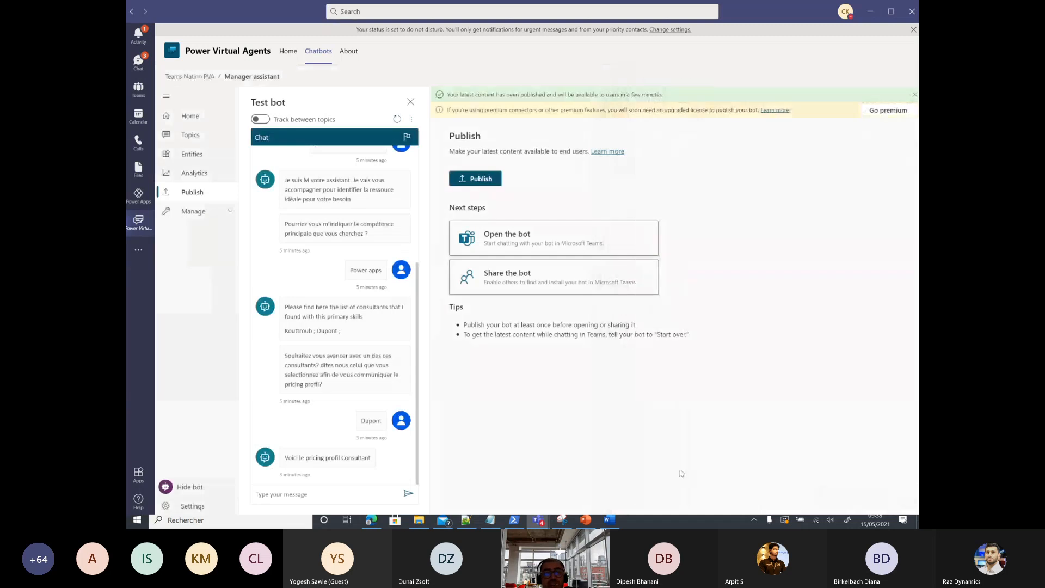
click(496, 243)
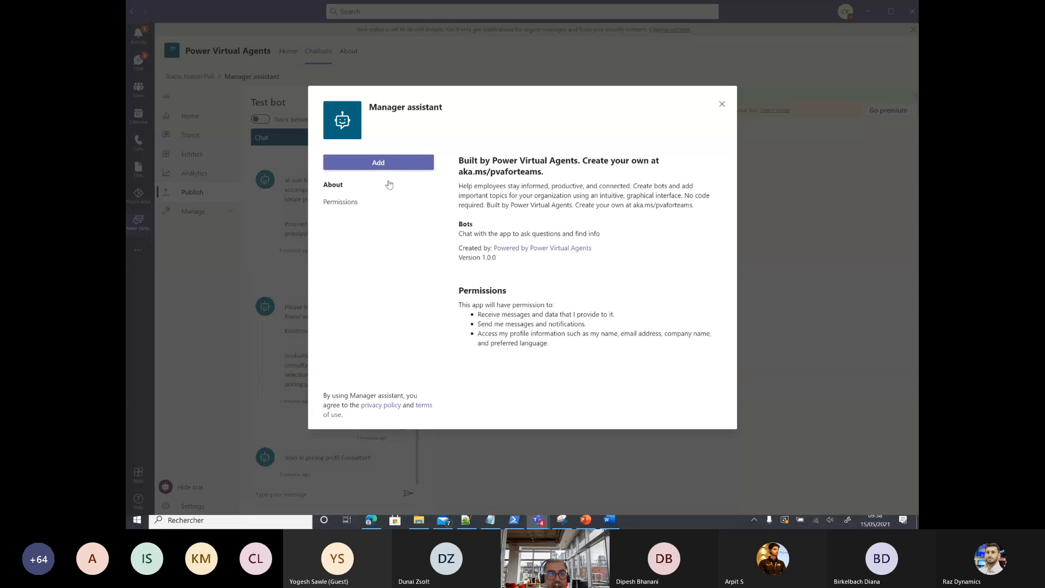
Step: Add the Manager assistant app to Teams and return to the Chat list
click(383, 164)
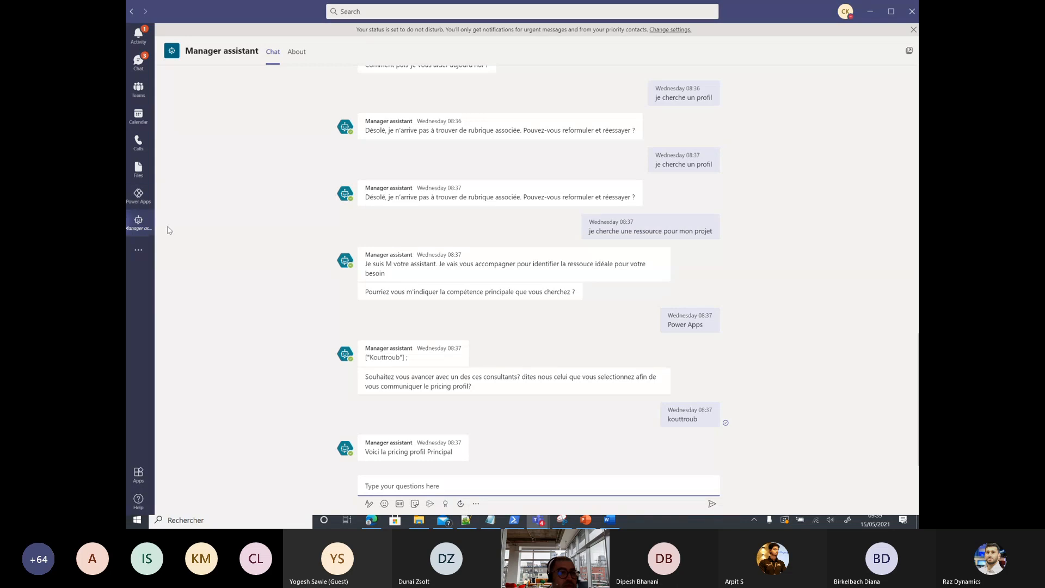
click(139, 61)
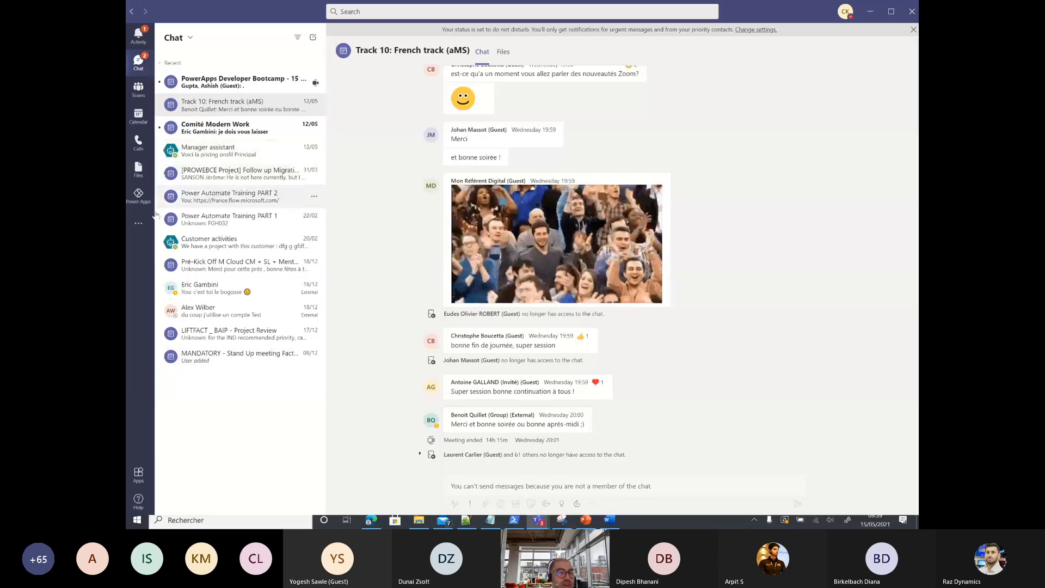
Step: Browse Apps and More apps, then open the Manager assistant conversation from Chat
click(139, 475)
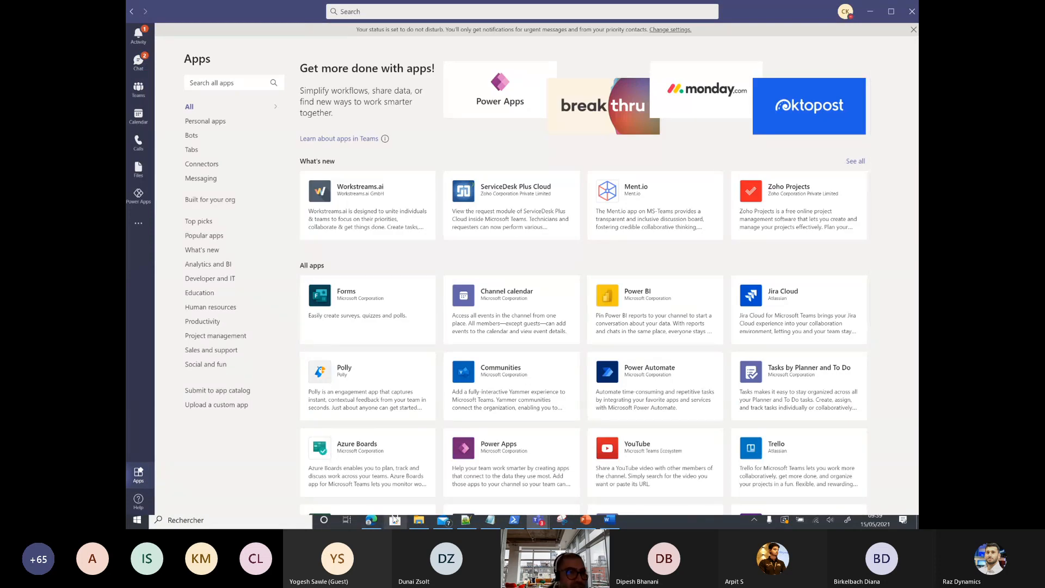
click(138, 223)
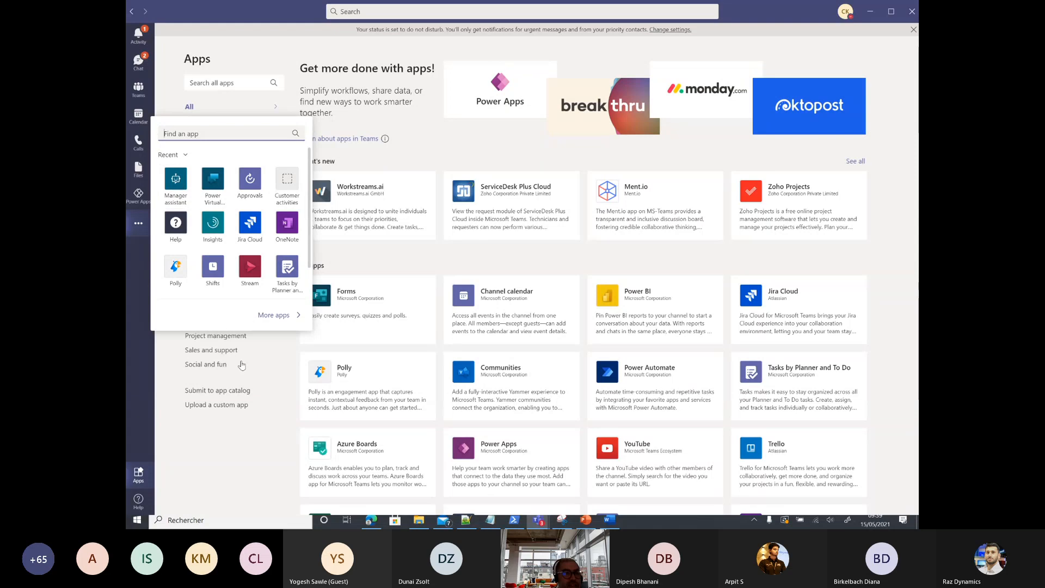
click(138, 62)
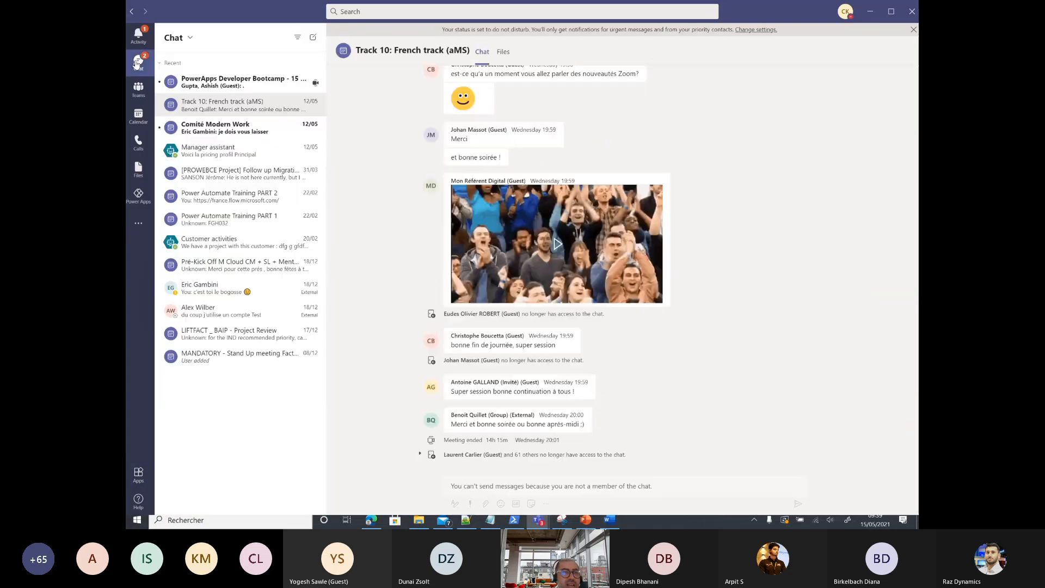
click(210, 155)
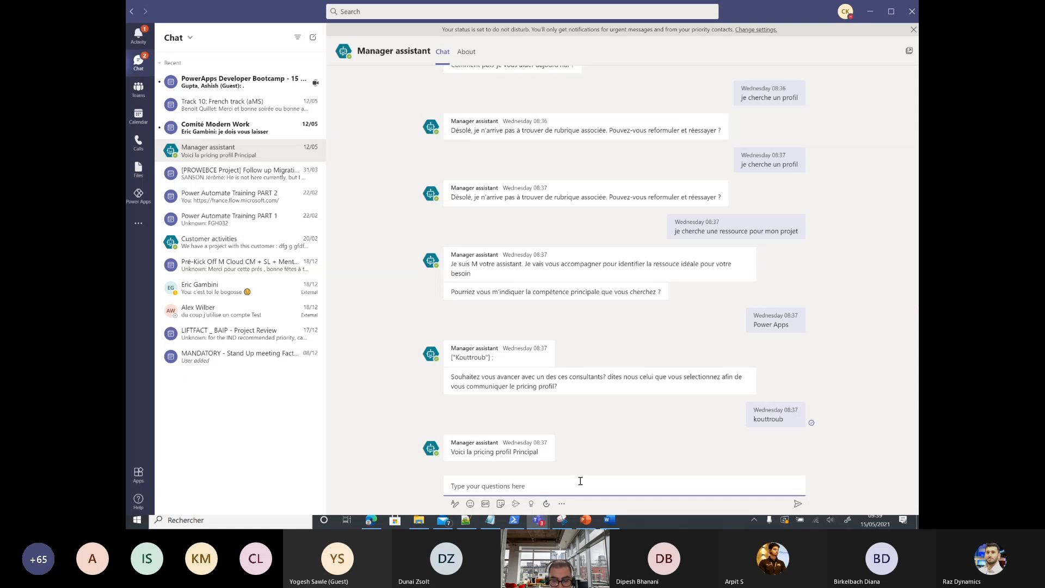
Step: Send 'Hi', 'Je cherche un consultant' and 'Power Apps' to list consultants with that skill
text(Hi)
key(Return)
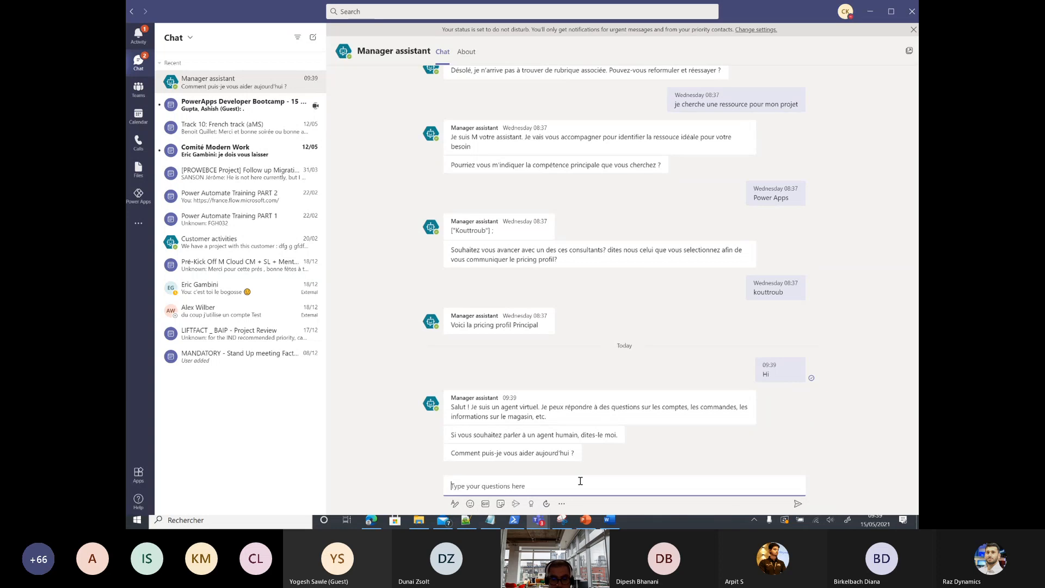
text(Je cherche )
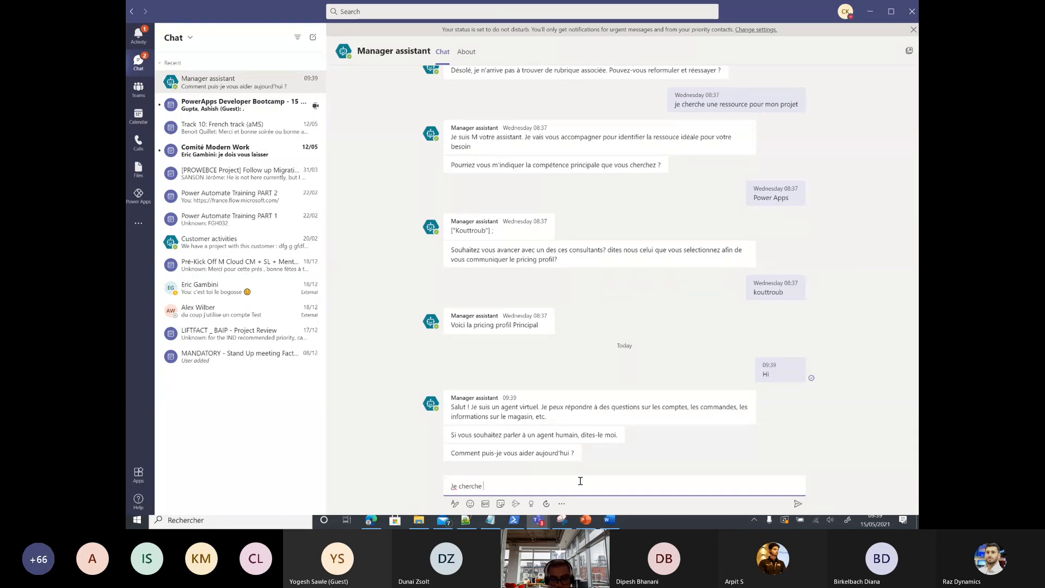
text(un cons)
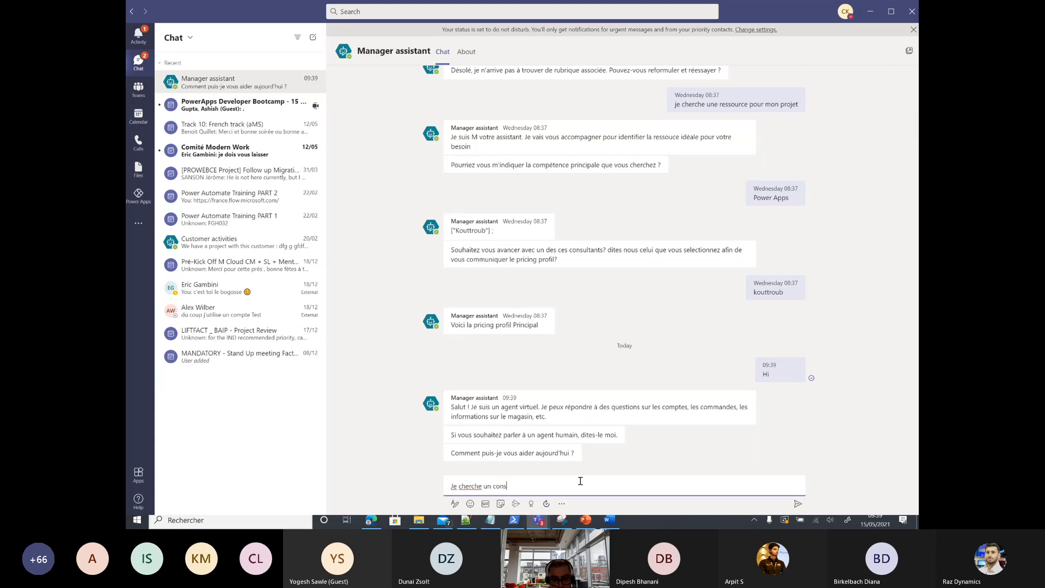
text(ultant)
key(Return)
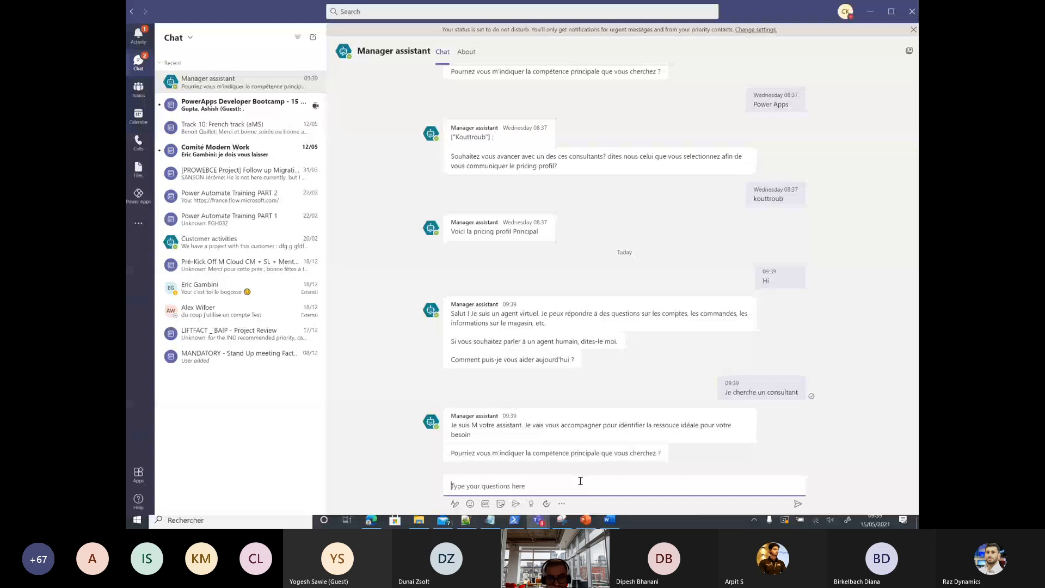
text(Power Apps)
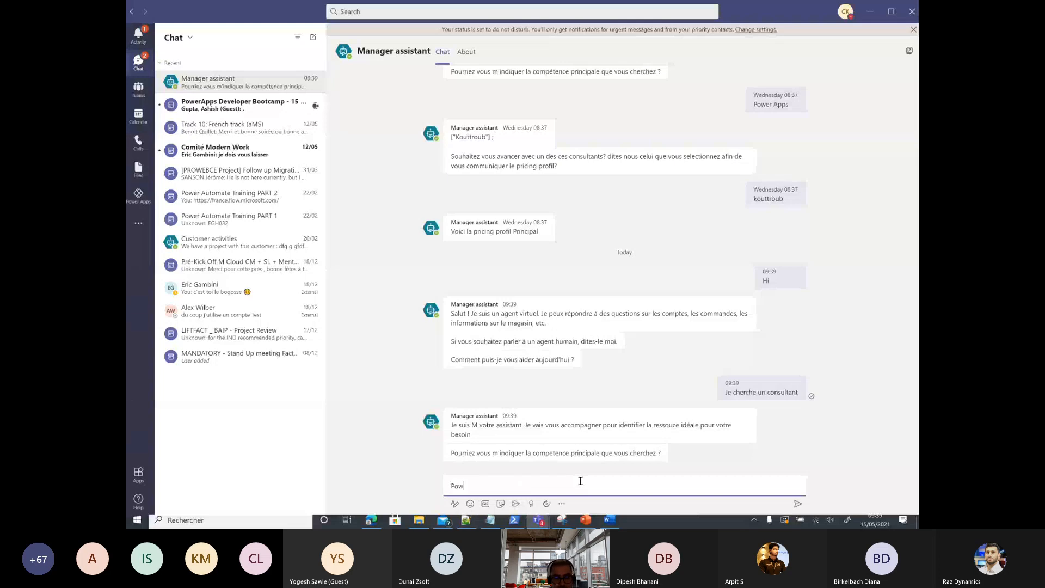
key(Return)
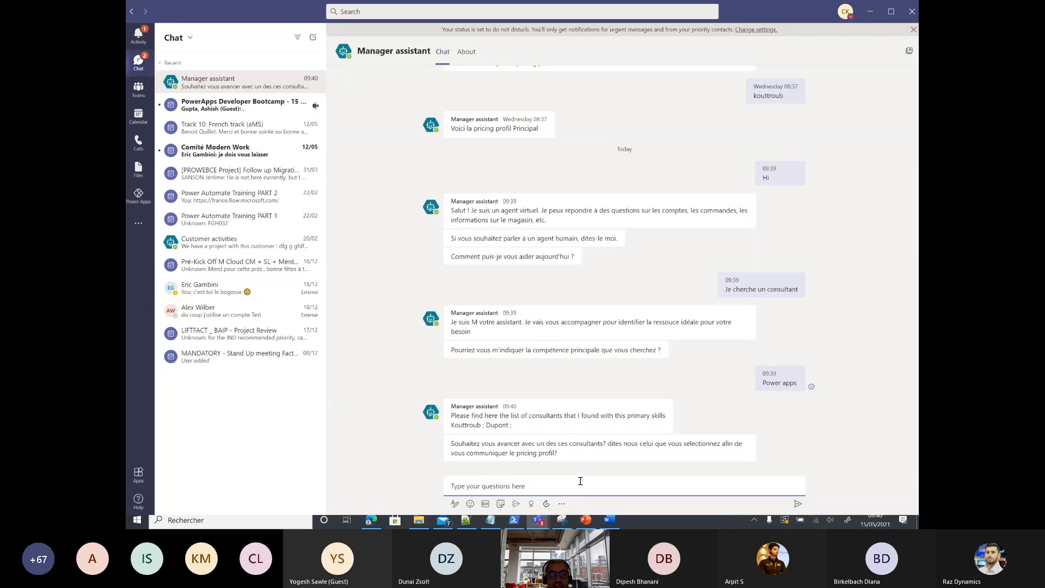
Step: Send one listed consultant's name to get the Principal pricing profile
text(ko)
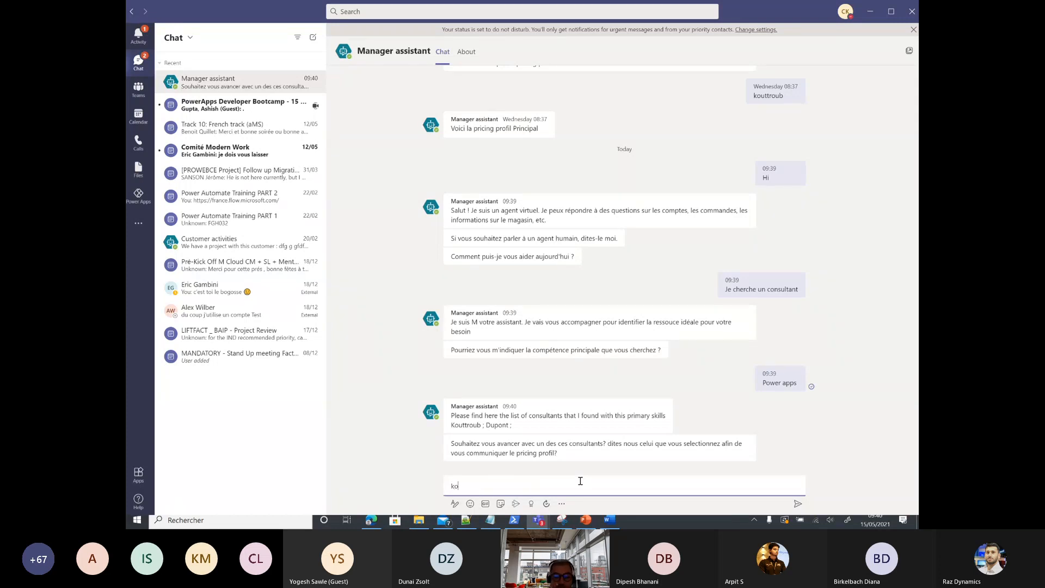
text(uttroub)
key(Return)
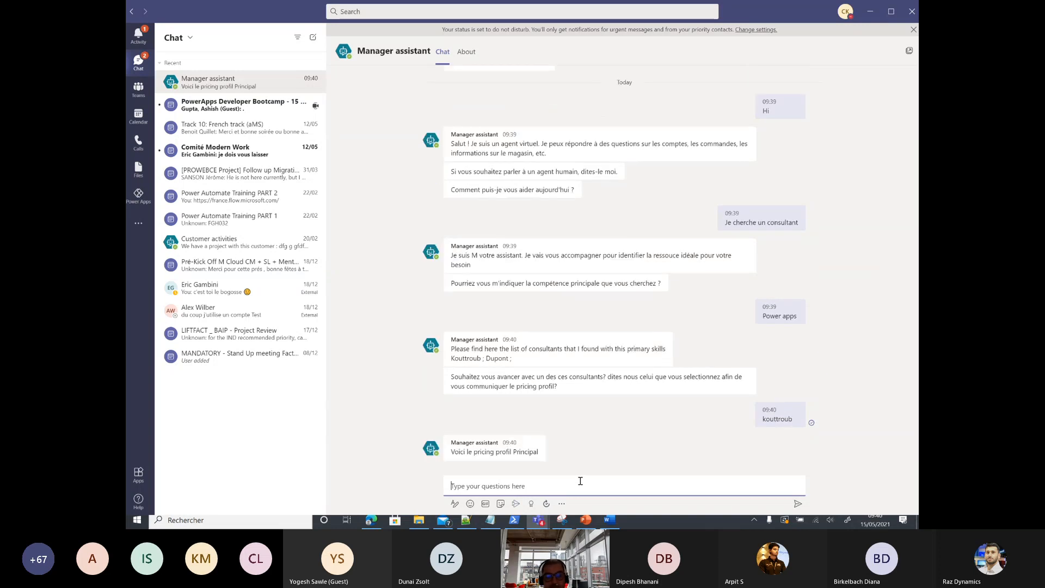
mouse_move(460, 456)
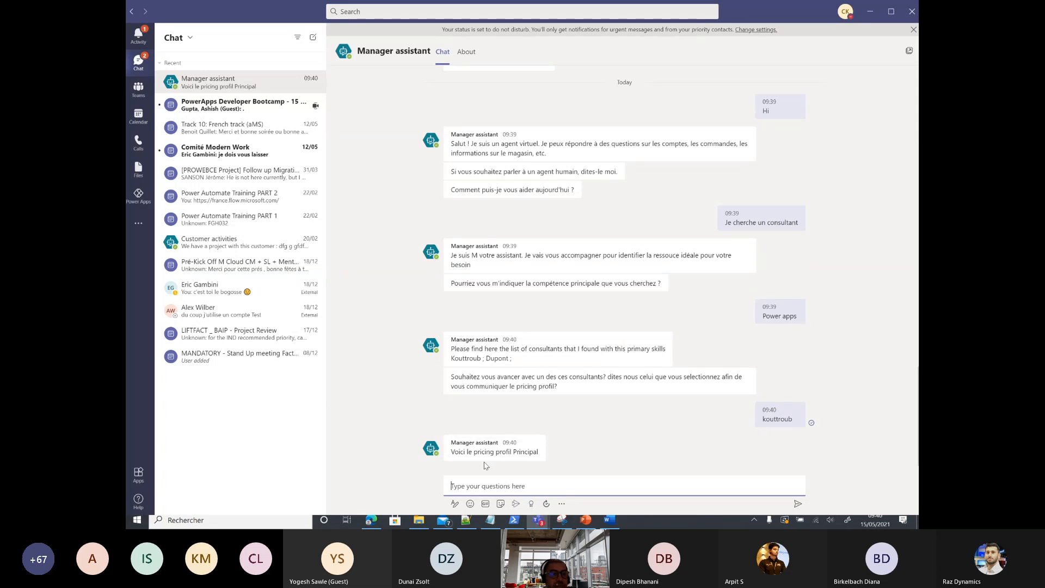
Step: In Power Apps, open the Teams Nation PVA team's Consultants_Skills table and view its relationships
click(133, 197)
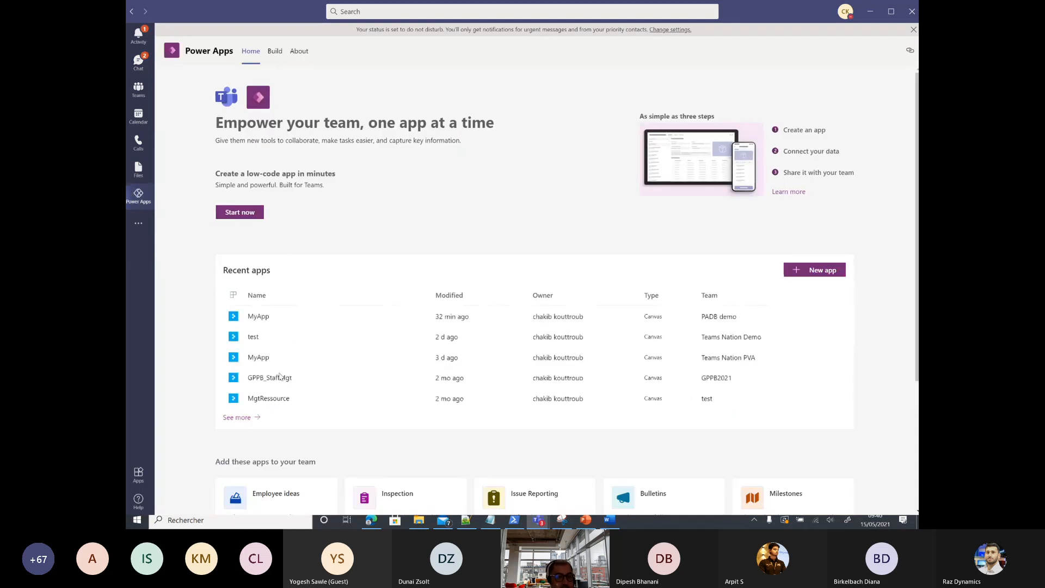
click(240, 418)
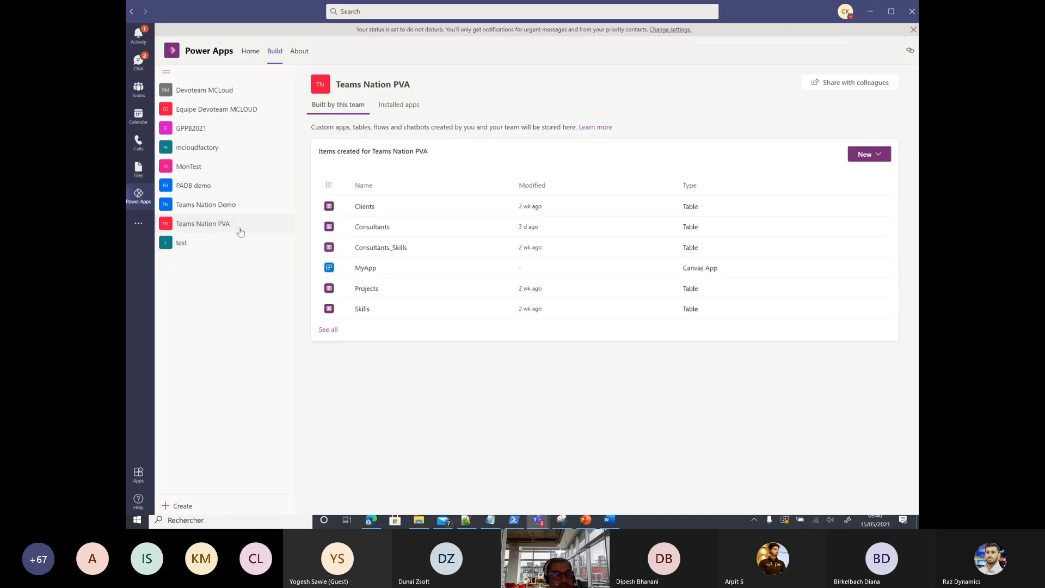
click(328, 330)
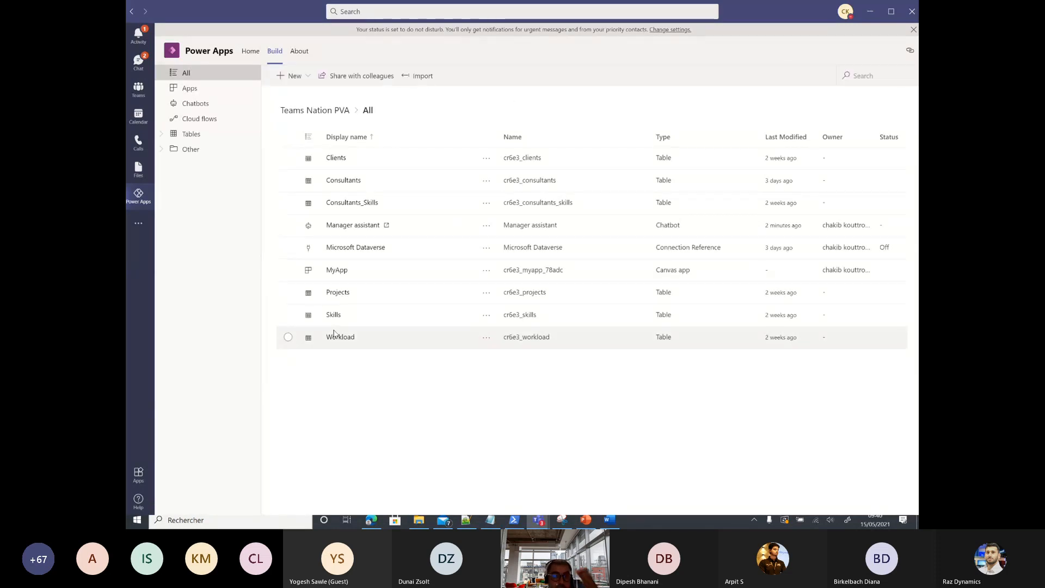
click(356, 204)
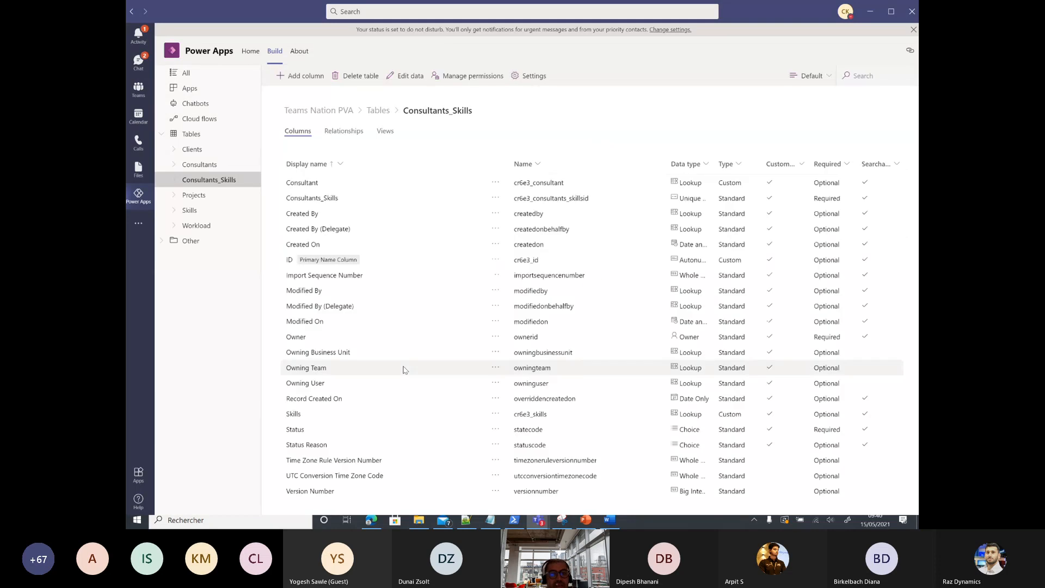
click(354, 132)
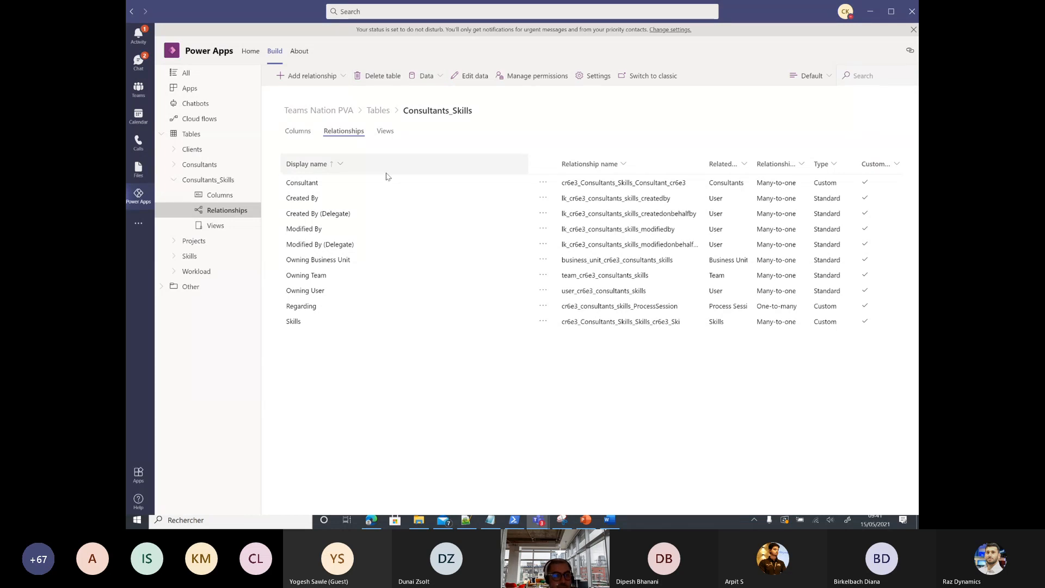
click(212, 182)
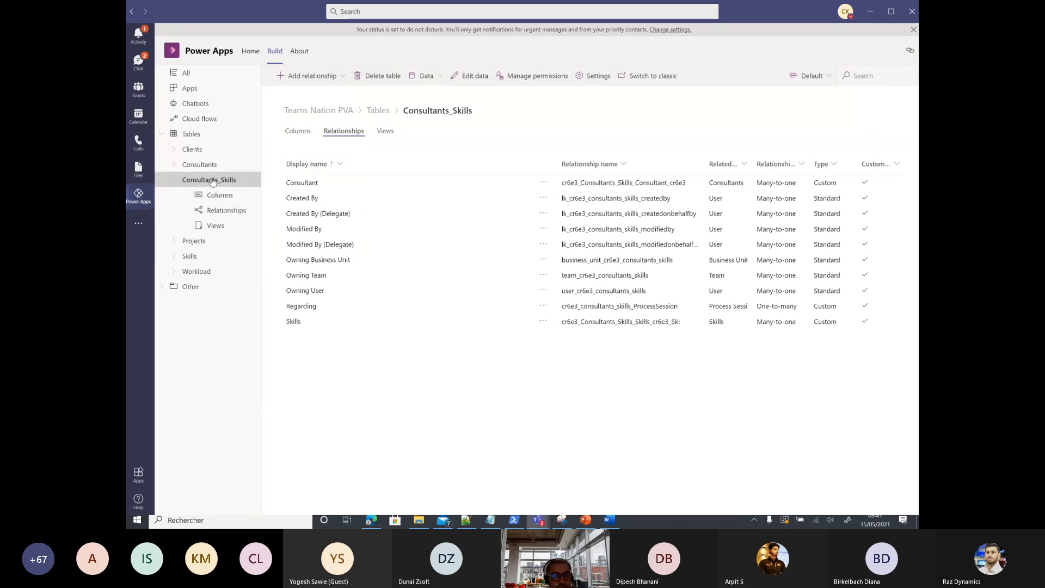
Step: Review the Consultants_Skills data rows, then bring up the PowerPoint use-case slide
click(462, 77)
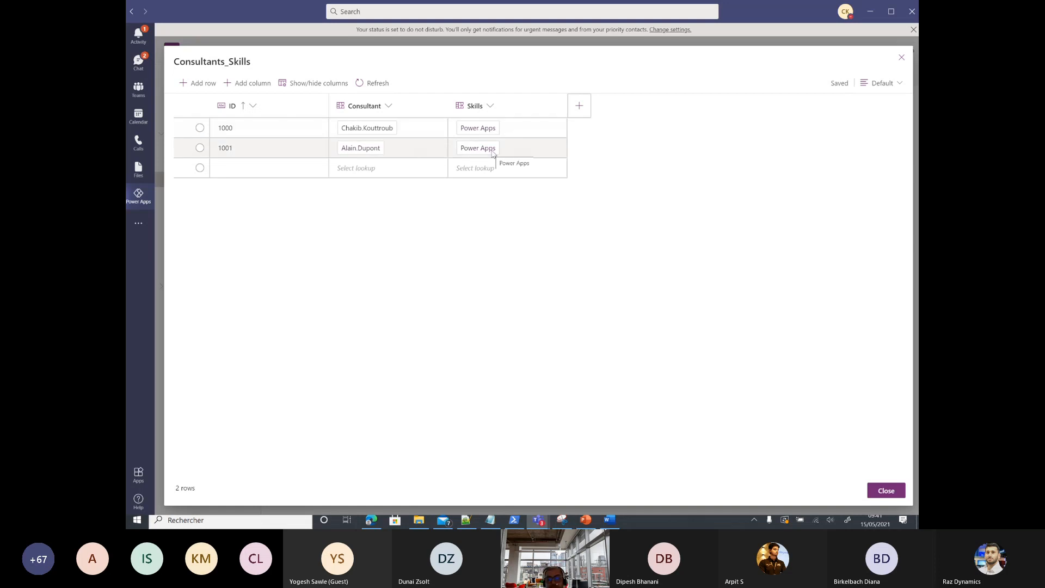
click(901, 58)
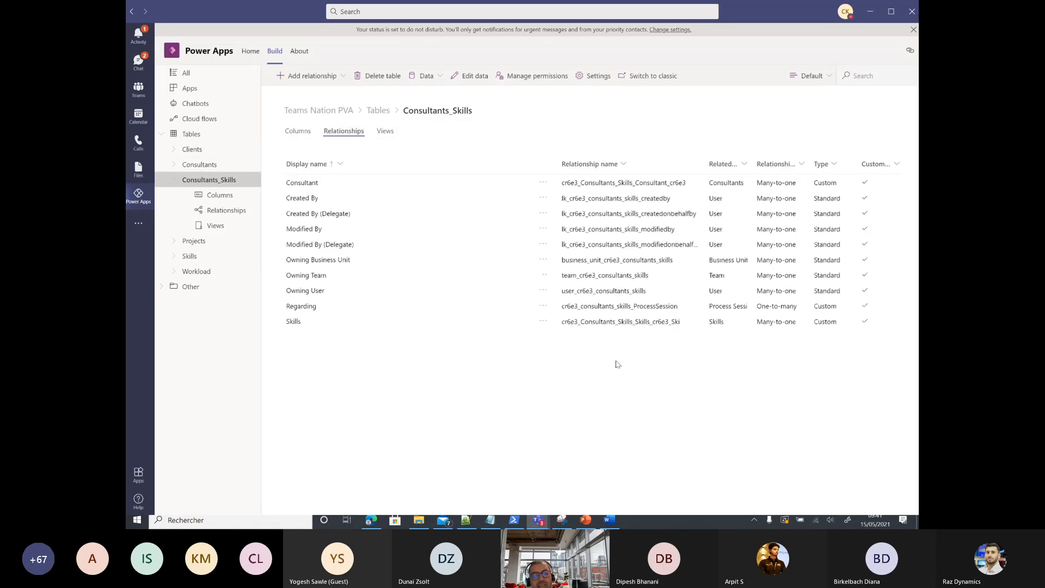
click(586, 519)
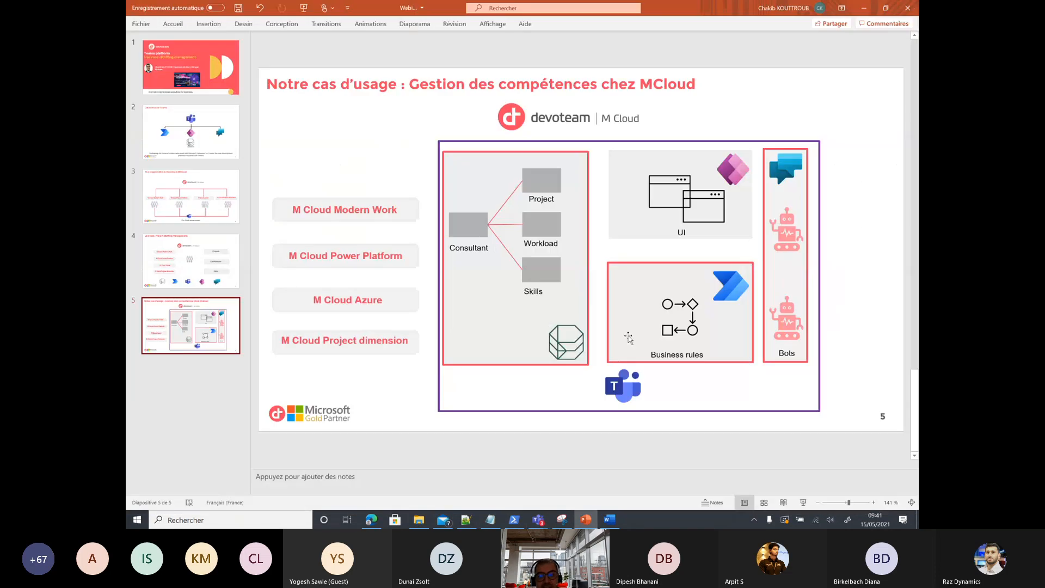
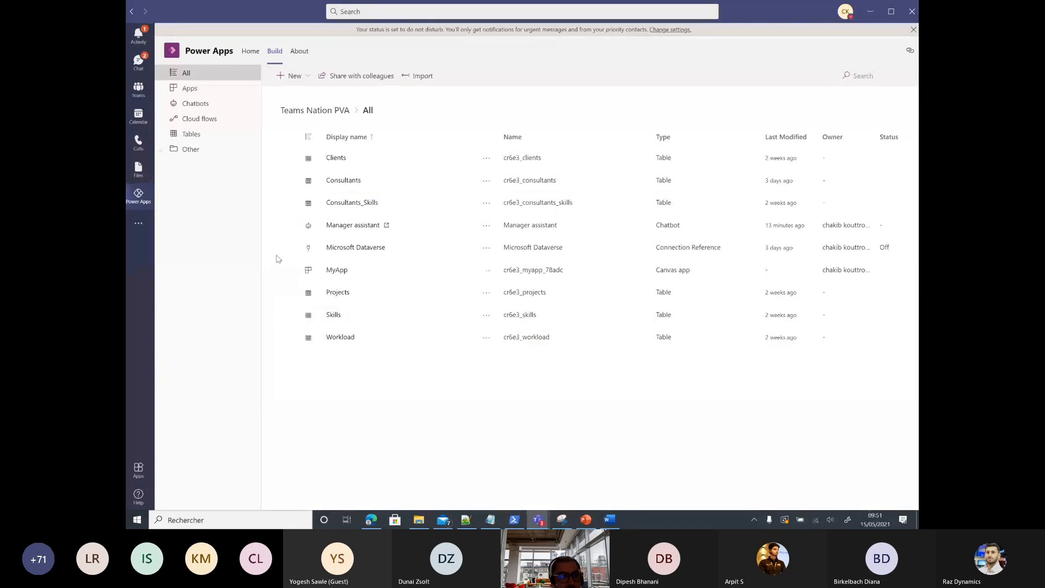
Step: Filter the Teams Nation PVA team's built items to Chatbots, leaving only Manager assistant
click(196, 104)
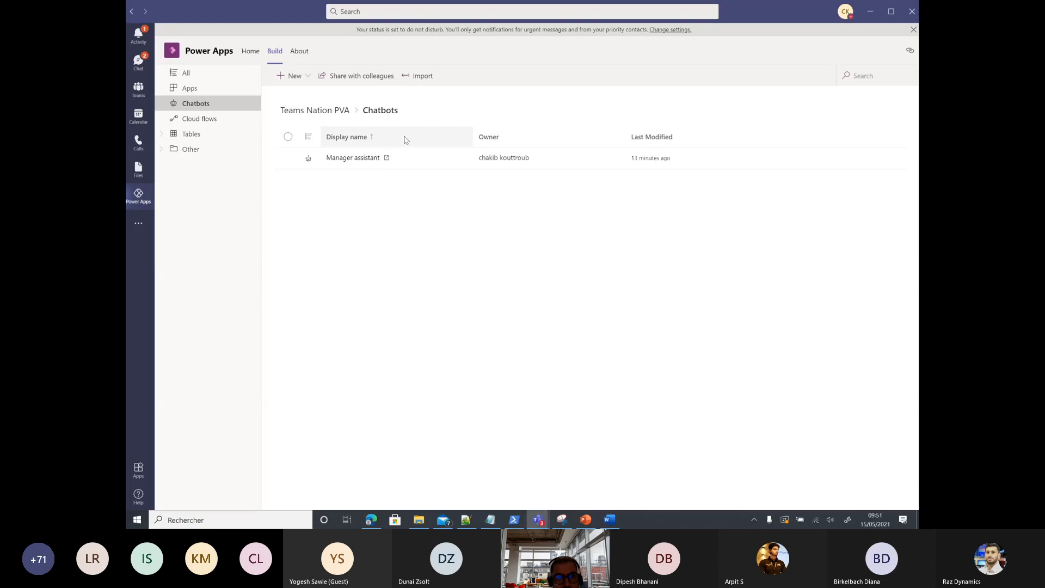
Step: Open Manager assistant's topics and view 'Remontée au support' with its 116 trigger phrases
click(357, 160)
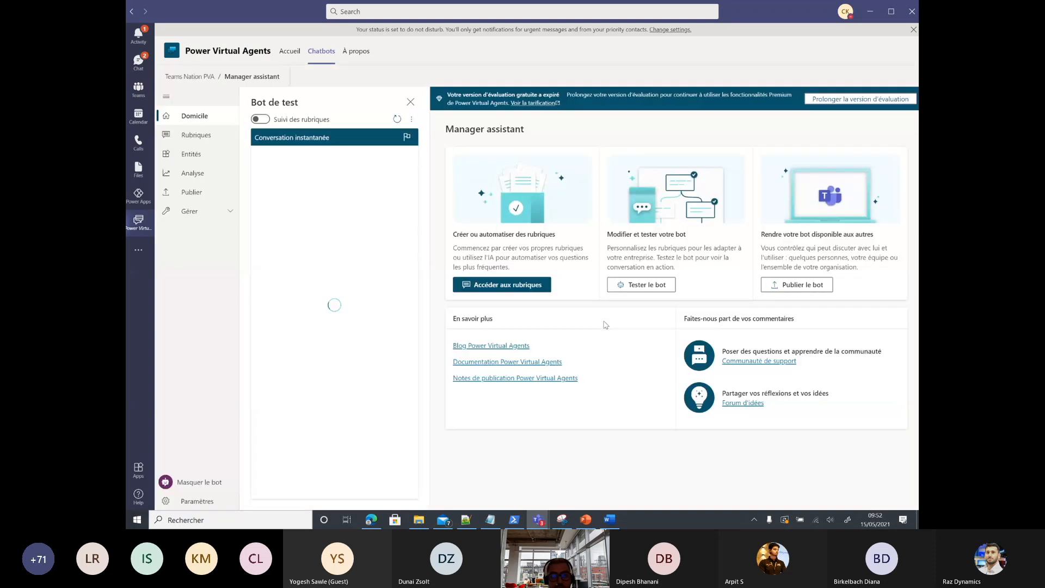
click(512, 284)
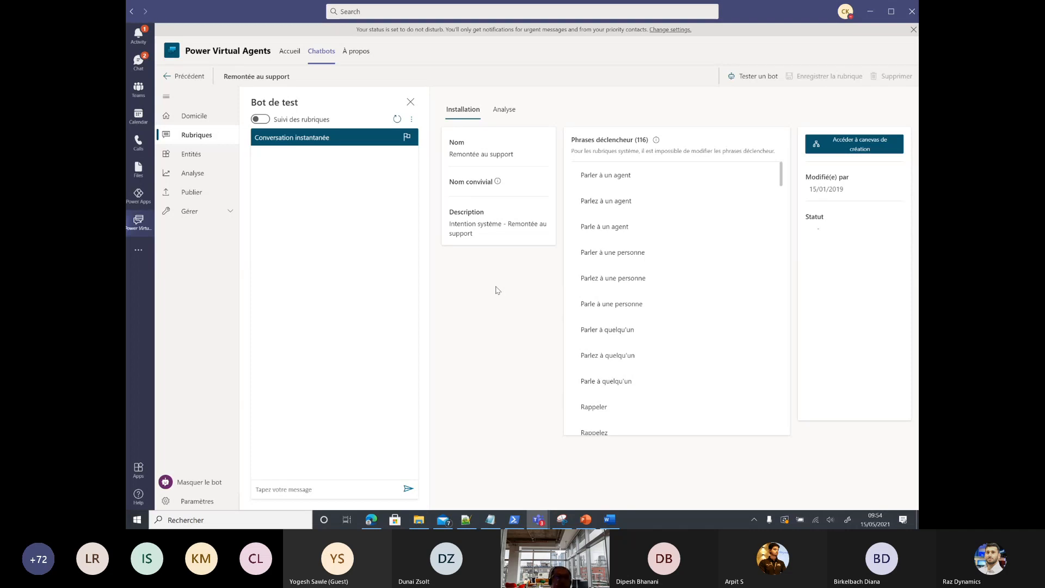
Step: Open the Skills topic from the topic list to see phrases like 'je cherche un consultant'
click(196, 137)
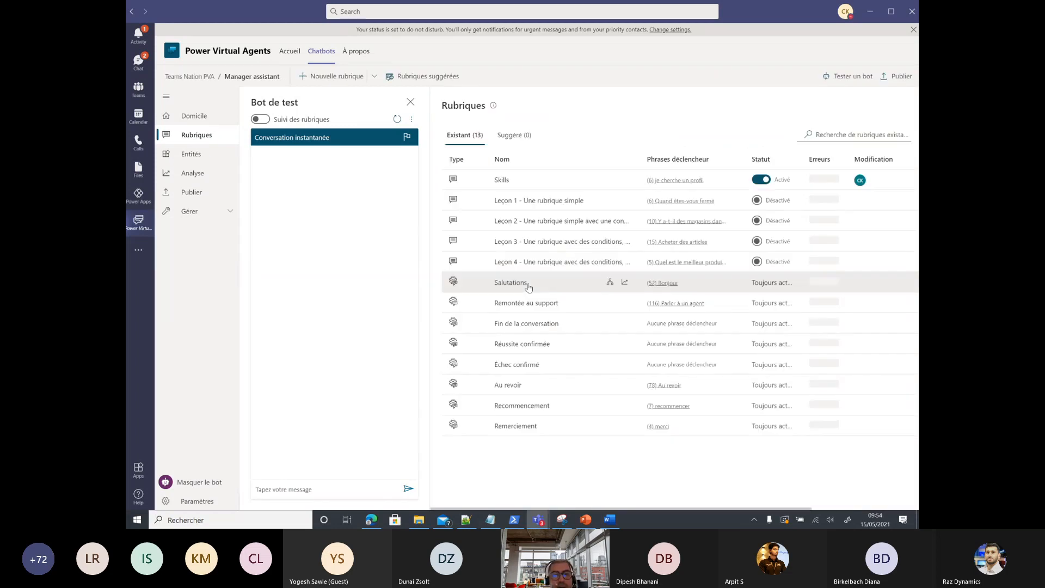
click(501, 179)
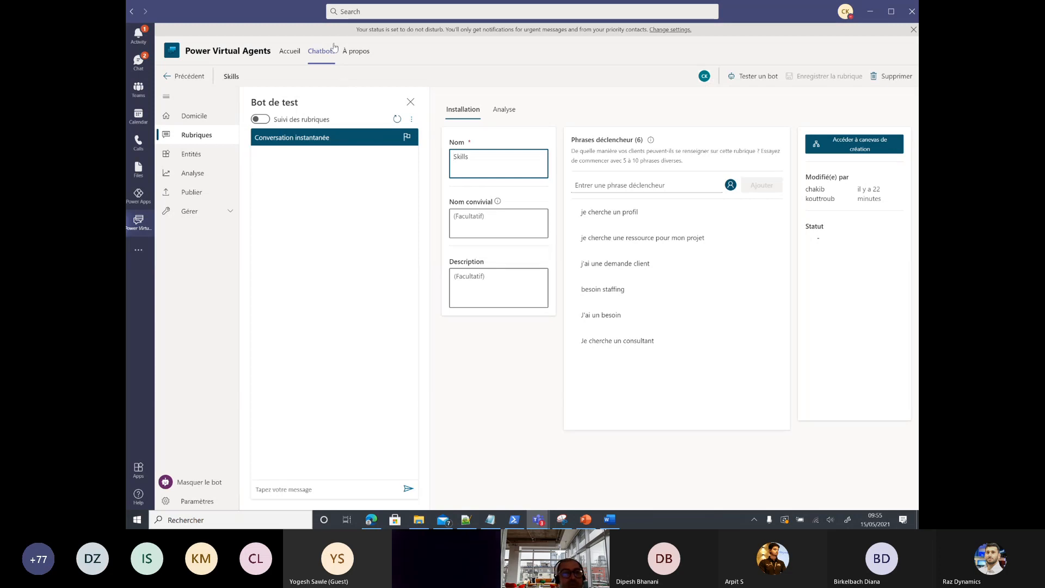
Step: Show the Manager assistant chat with its 'Power apps' consultant list and 'Principal' pricing profile
click(140, 63)
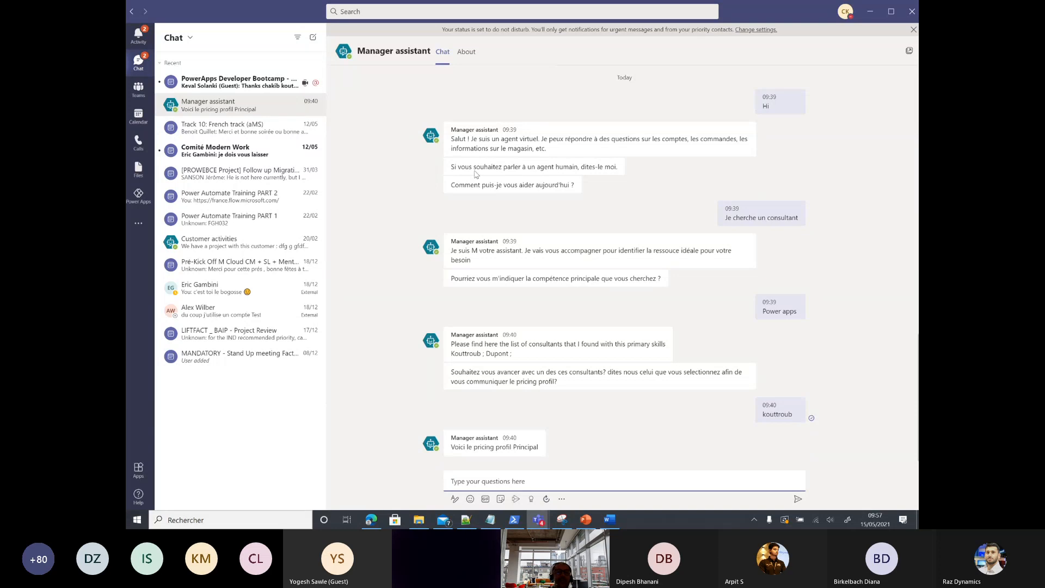
Step: In Power Apps, open the Teams Nation PVA build area and list only its chatbots
click(138, 196)
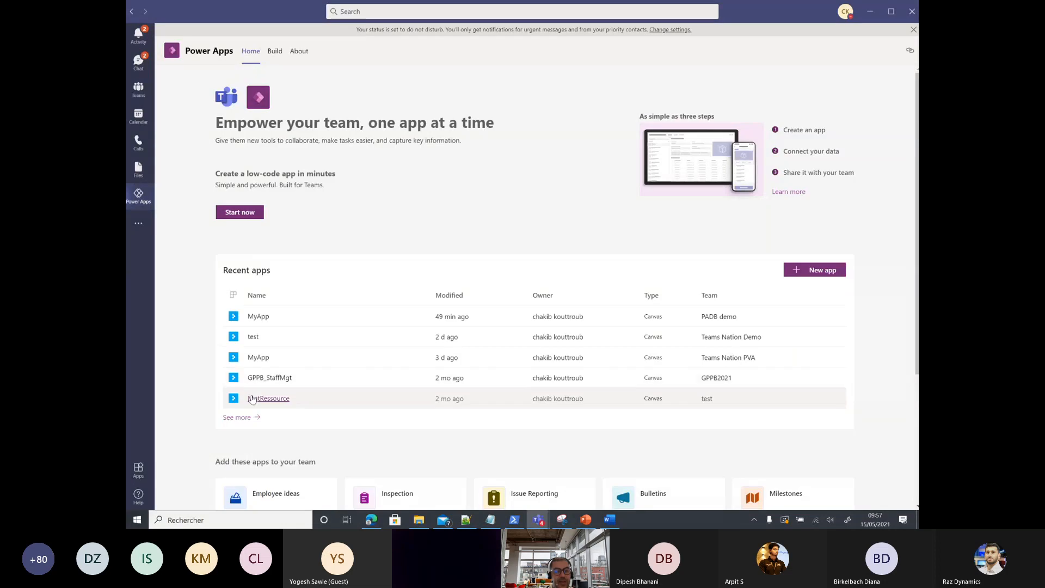
click(276, 389)
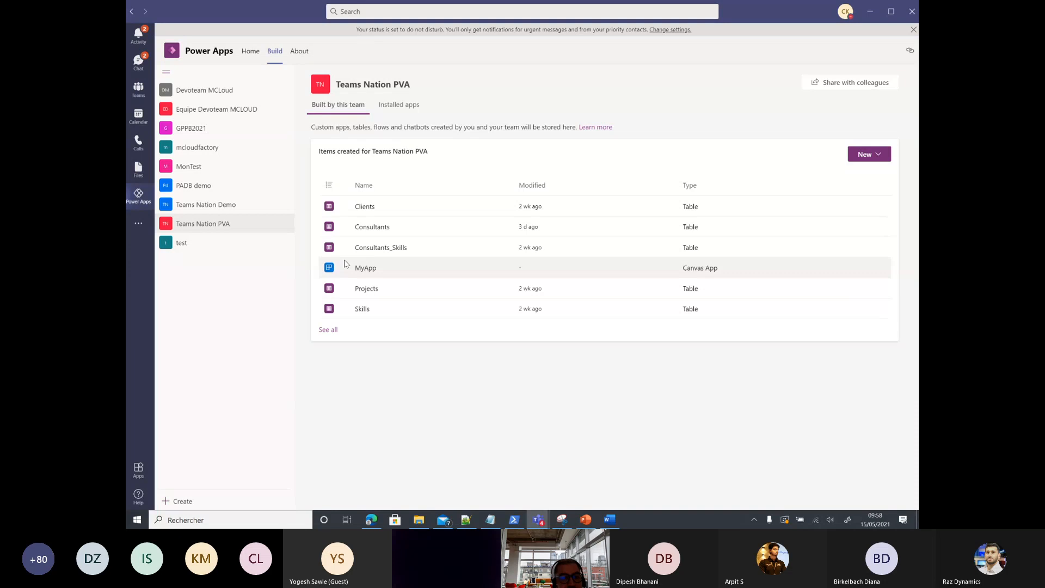
click(327, 330)
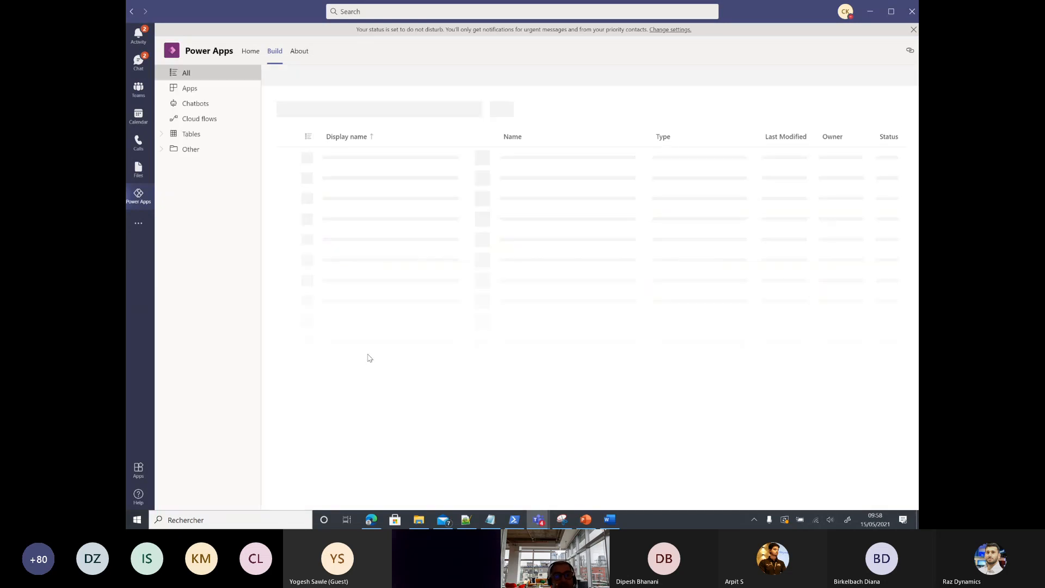
click(186, 108)
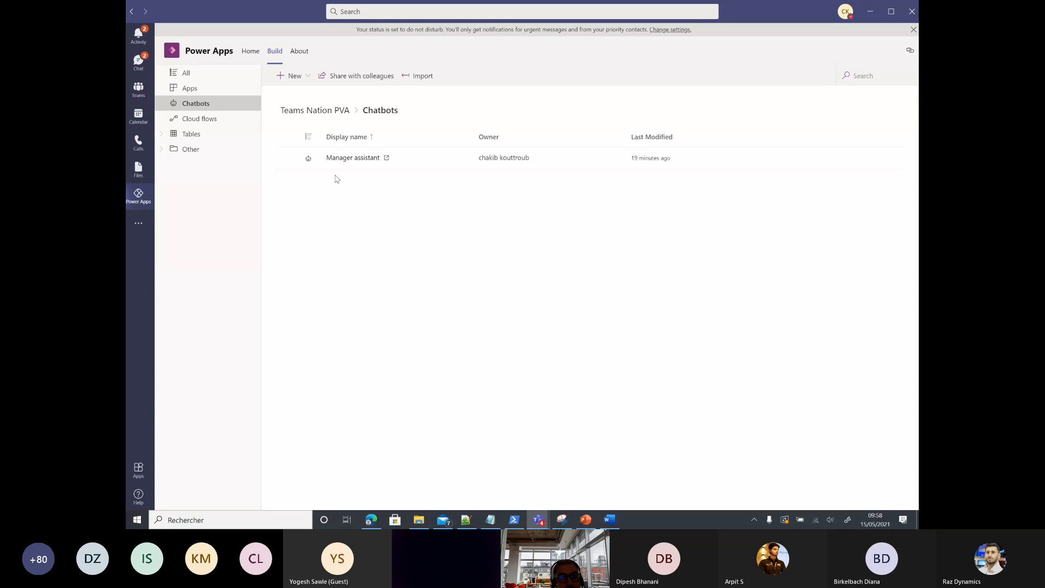
Step: Open Manager assistant in Power Virtual Agents on its Publish page
click(339, 159)
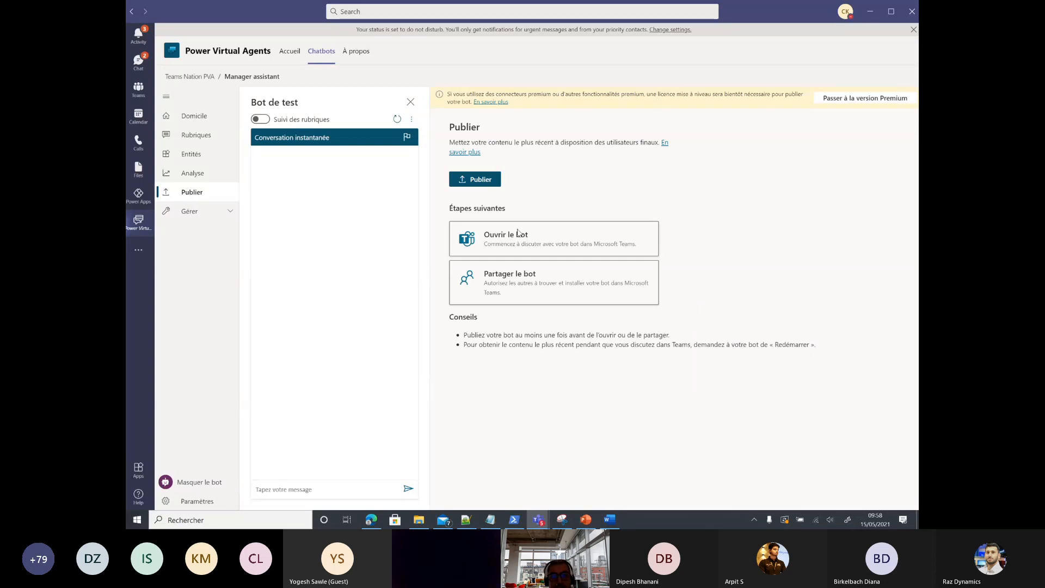
Step: Share Manager assistant via 'Partager le bot' and add it to Teams for the team
click(544, 295)
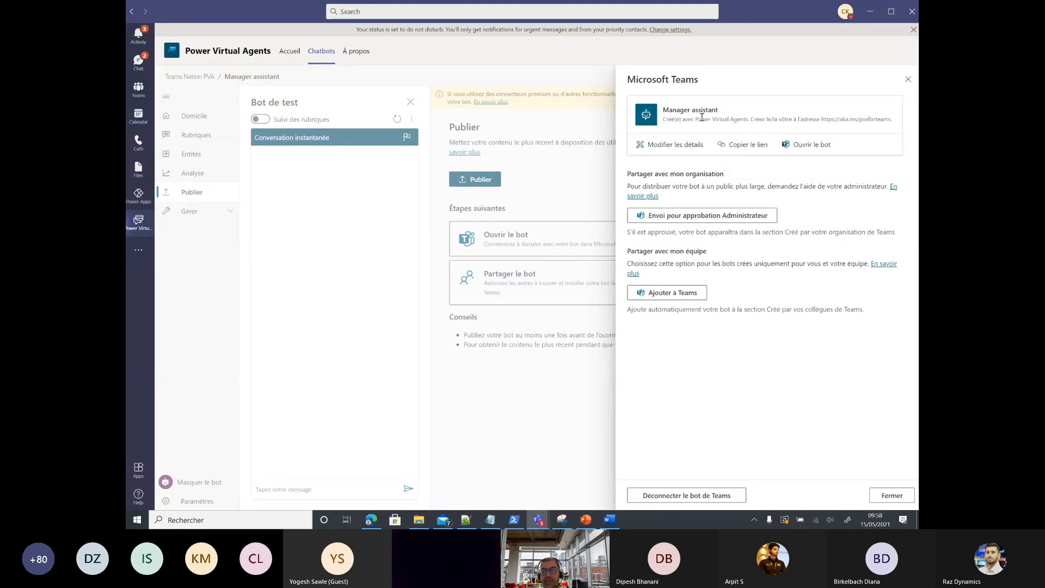
click(675, 296)
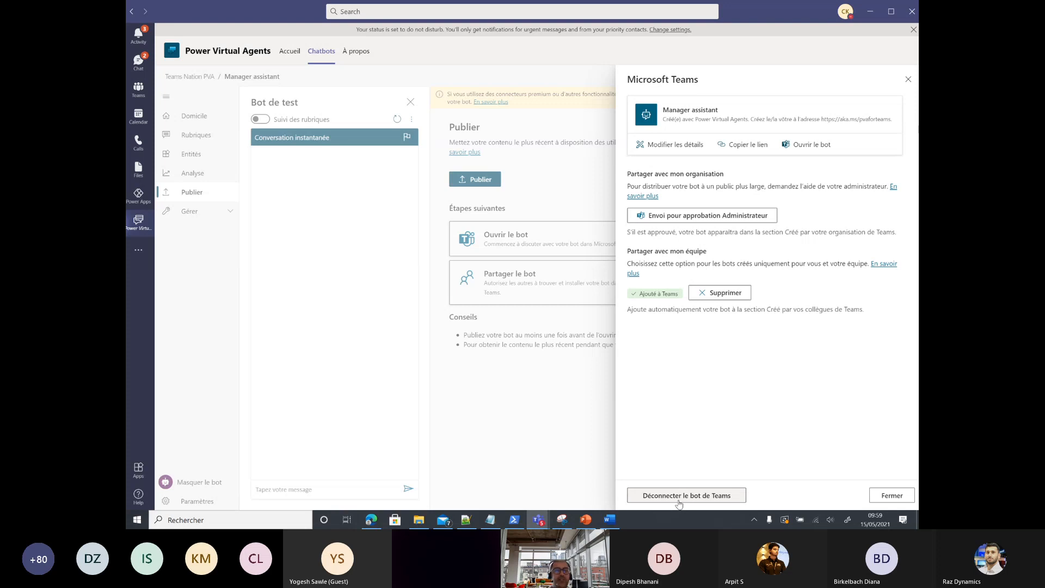
Step: Close the sharing panel and return to the meeting window listing 15 presenters
click(679, 504)
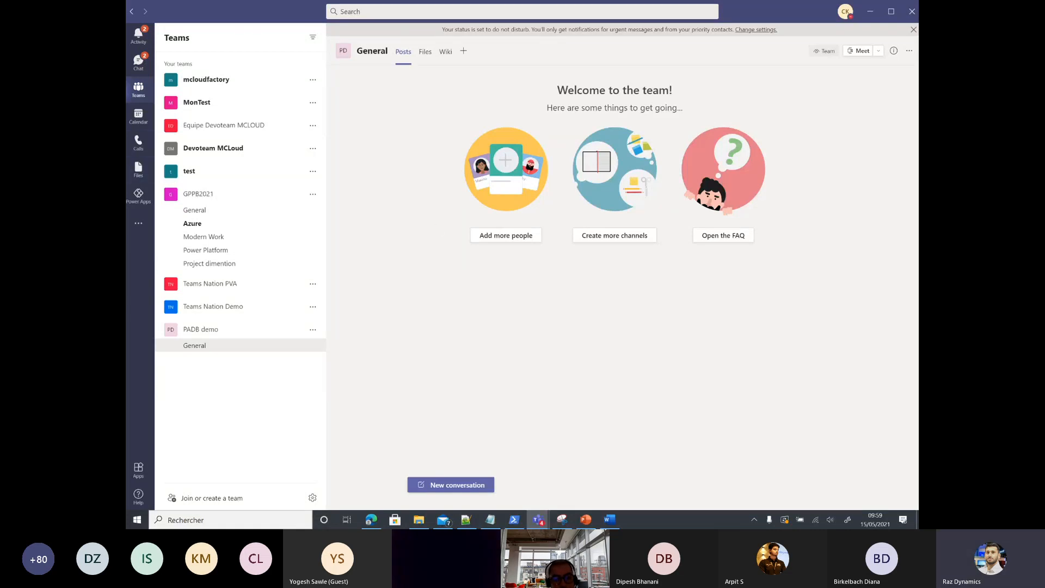
mouse_move(537, 521)
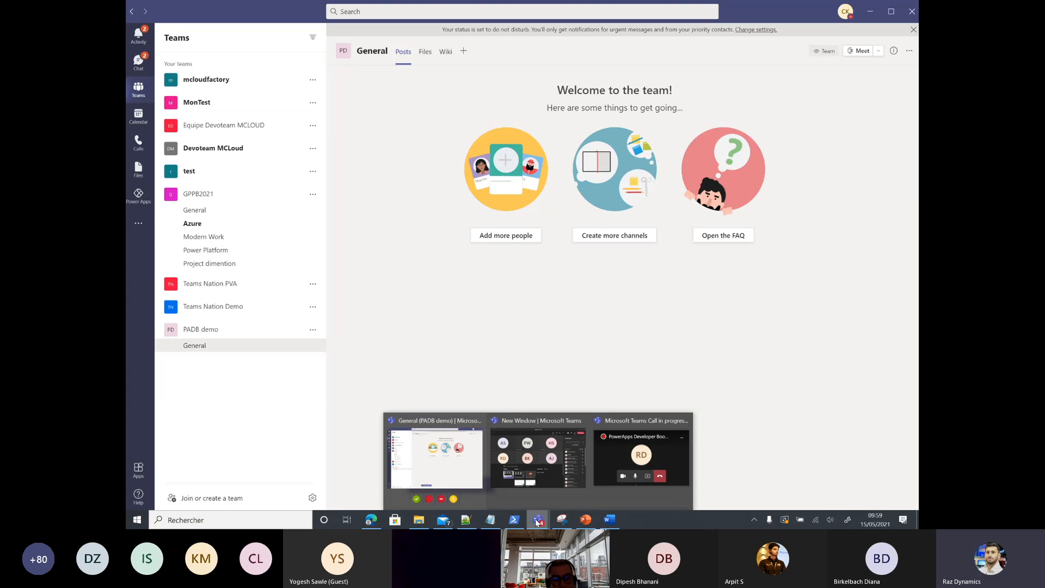
click(546, 475)
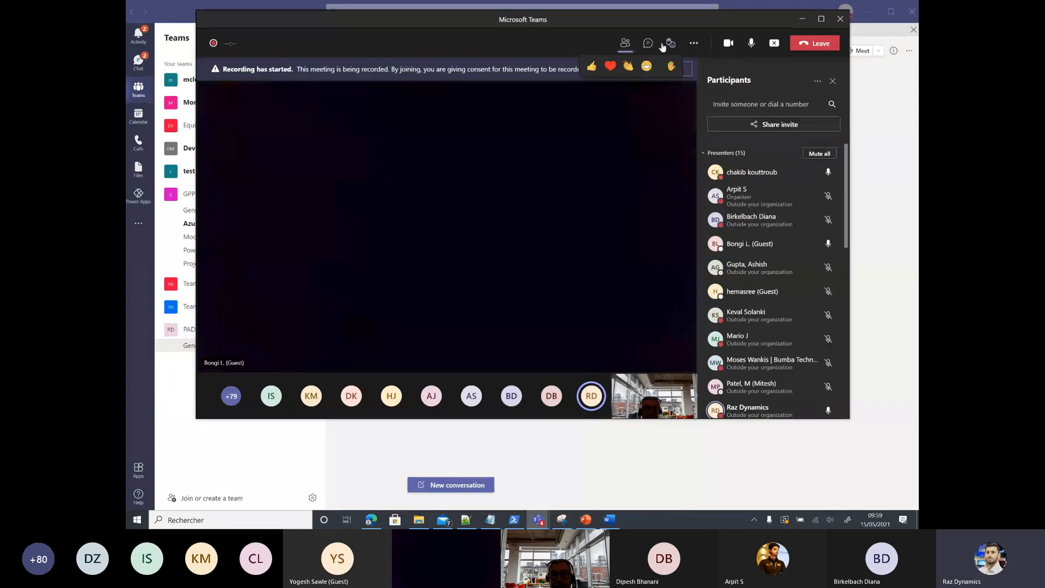